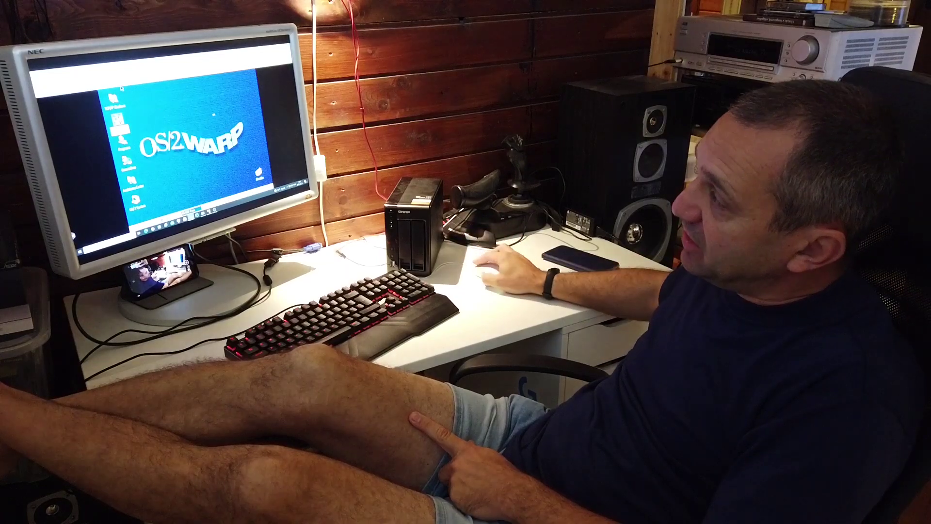
# - Move from the OS/2 Warp console to the Facebook post showing the two-VM screenshot
pyautogui.click(125, 143)
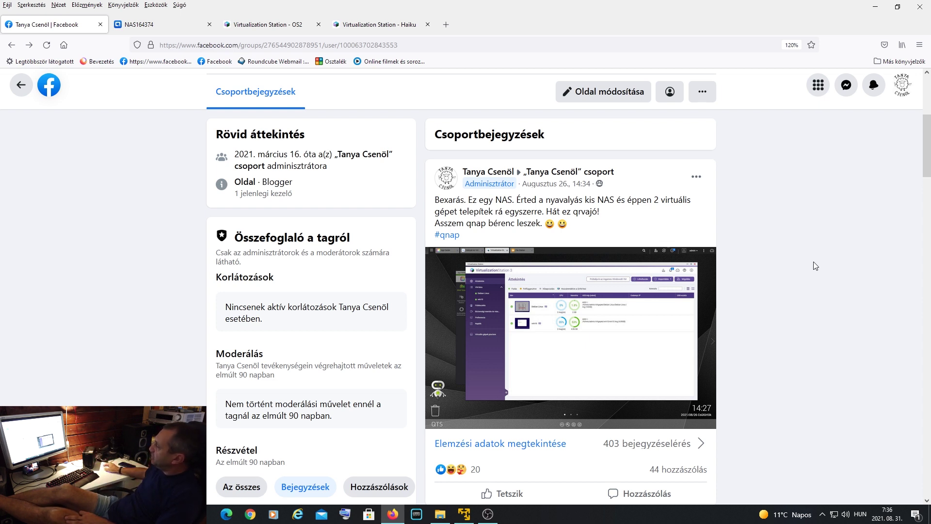
# - Open the post's Virtualization Station screenshot in full view and scroll through its comments
pyautogui.click(653, 341)
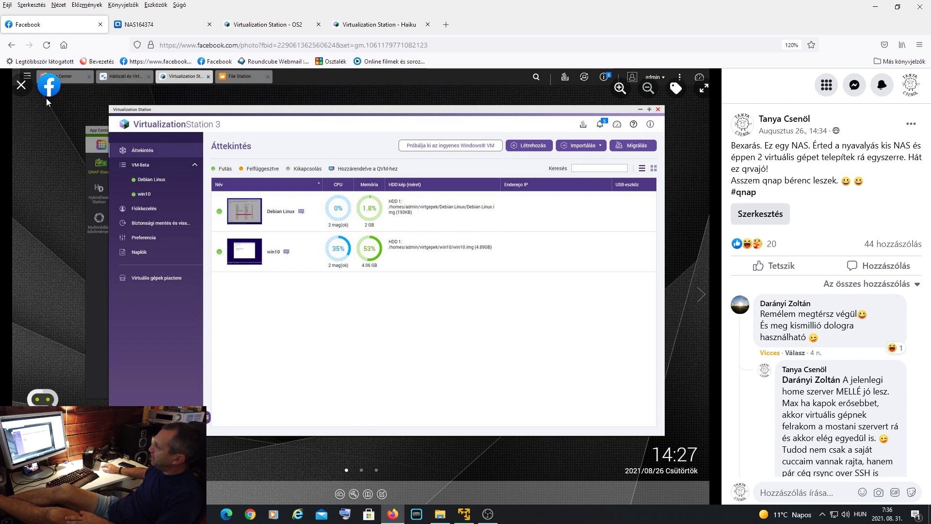
pyautogui.scroll(-10, 861, 316)
pyautogui.scroll(-10, 861, 316)
pyautogui.scroll(-1, 858, 318)
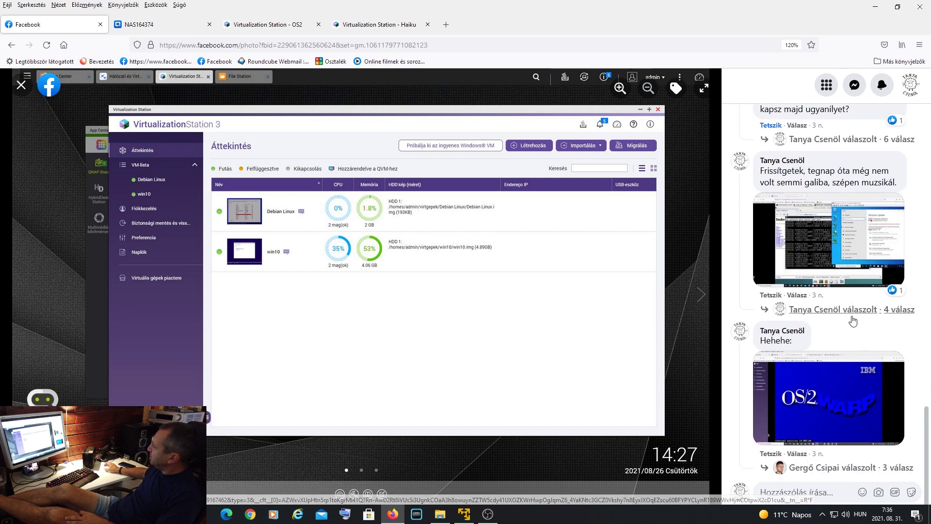
pyautogui.scroll(-5, 855, 424)
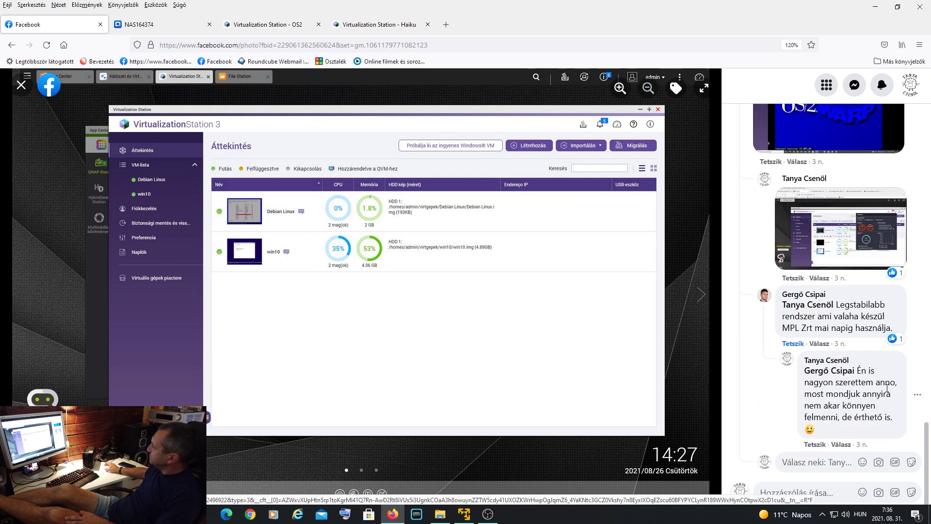
# - View the three-VM resource-monitor screenshot from the comments, then close the Facebook tab
pyautogui.click(856, 247)
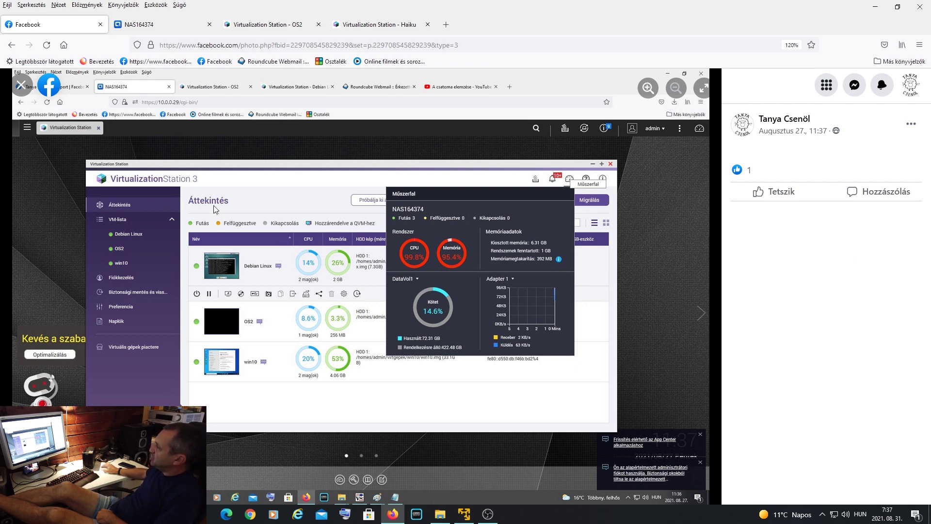
pyautogui.click(22, 86)
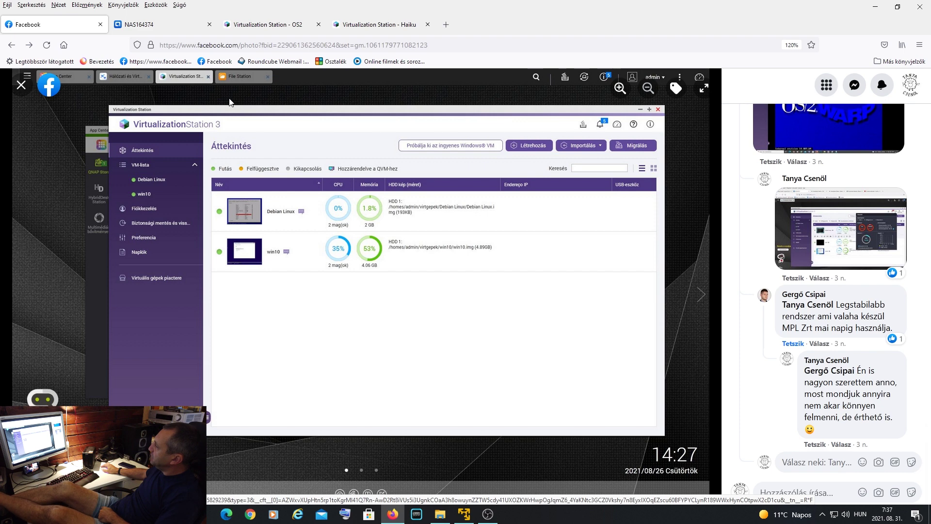
pyautogui.click(100, 24)
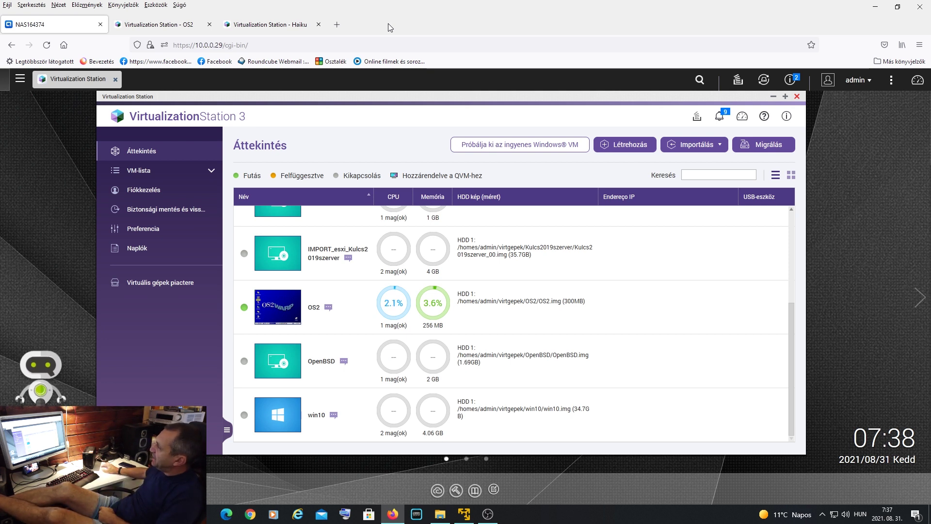
# - Return to the 'Virtualization Station - OS2' tab showing the OS/2 Warp desktop
pyautogui.click(193, 22)
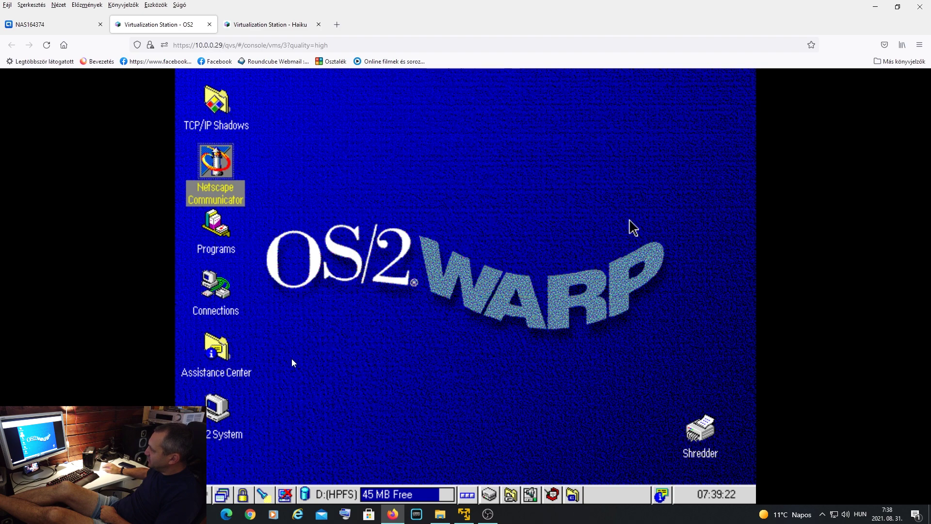
# - Shut down OS/2 Warp from WarpCenter, exit full-screen mode, and close the OS2 console tab
pyautogui.click(285, 495)
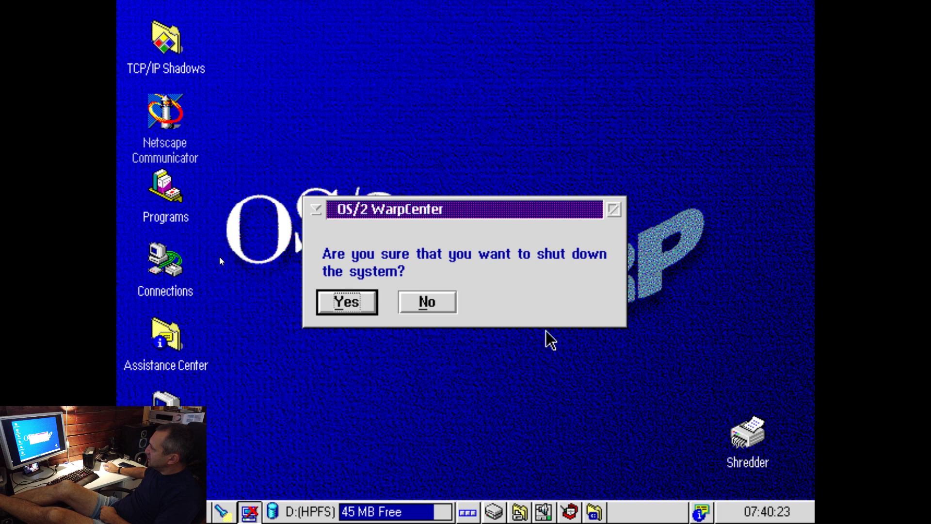
pyautogui.press('Return')
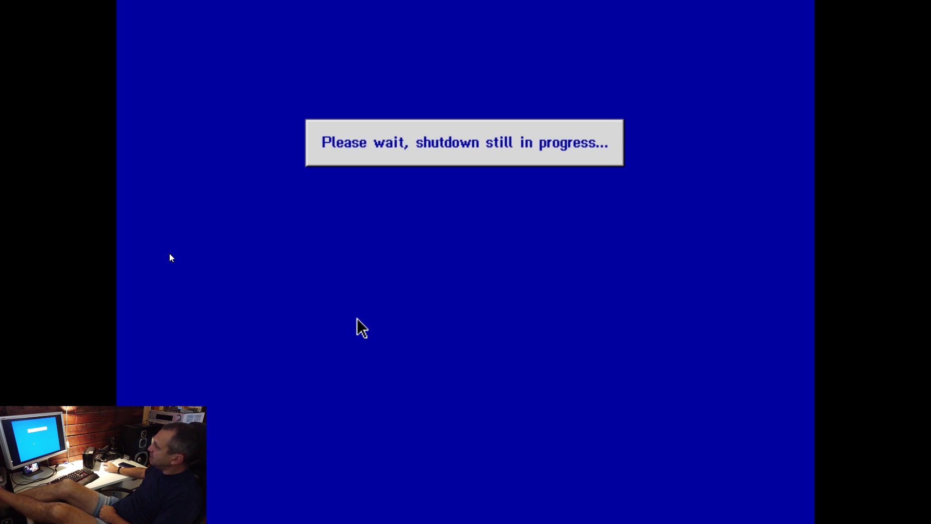
pyautogui.press('Escape')
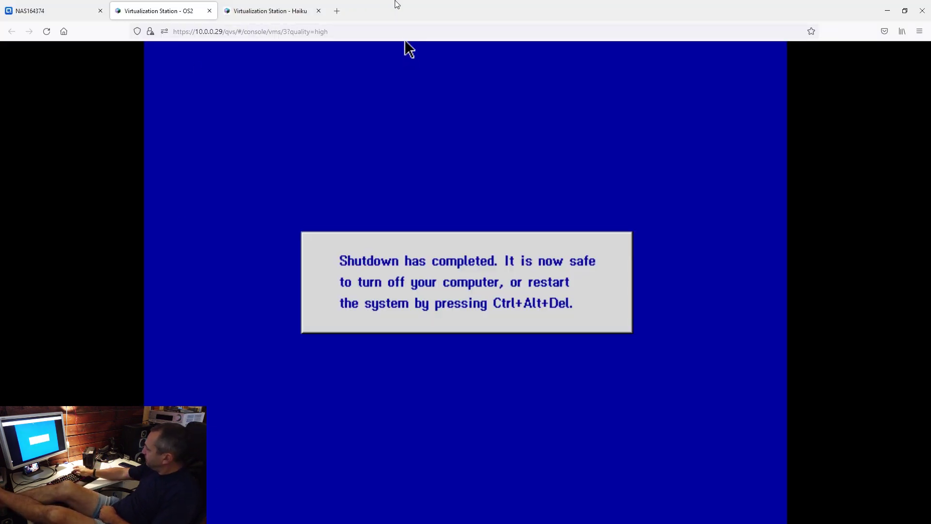
pyautogui.rightClick(393, 16)
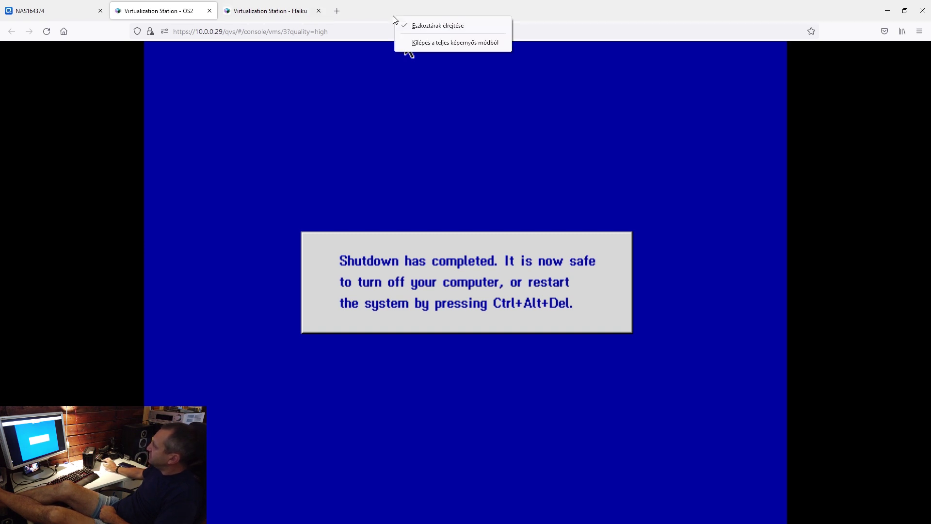
pyautogui.click(489, 42)
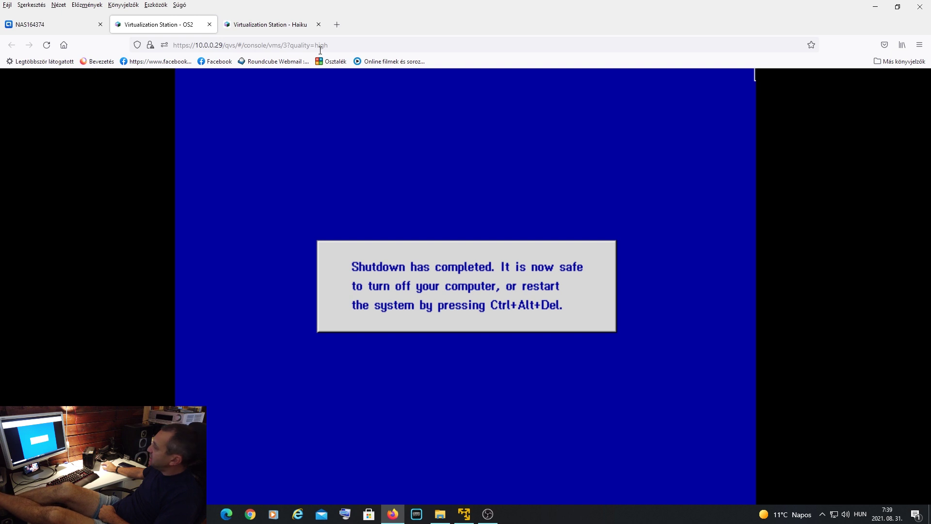
pyautogui.click(209, 24)
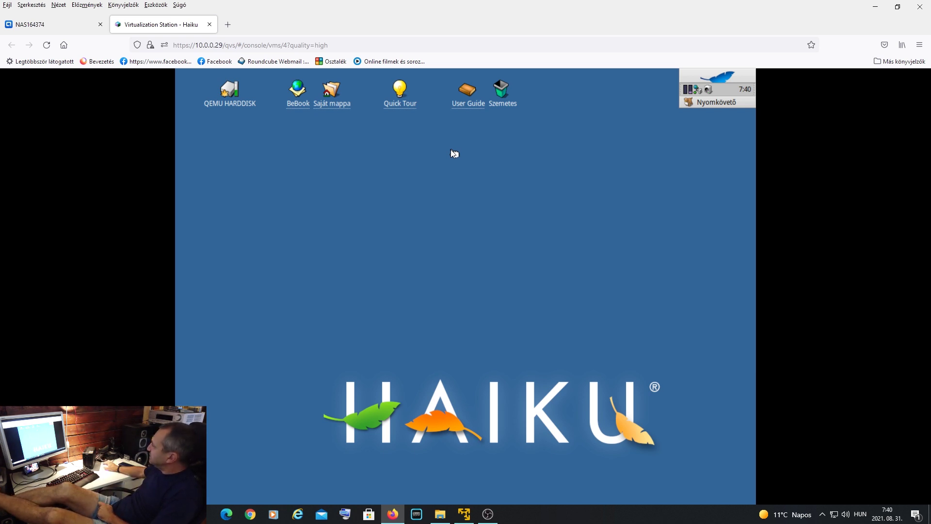
# - Restart Haiku through the Deskbar menu's Leállítás > Rendszer újraindítása
pyautogui.click(719, 76)
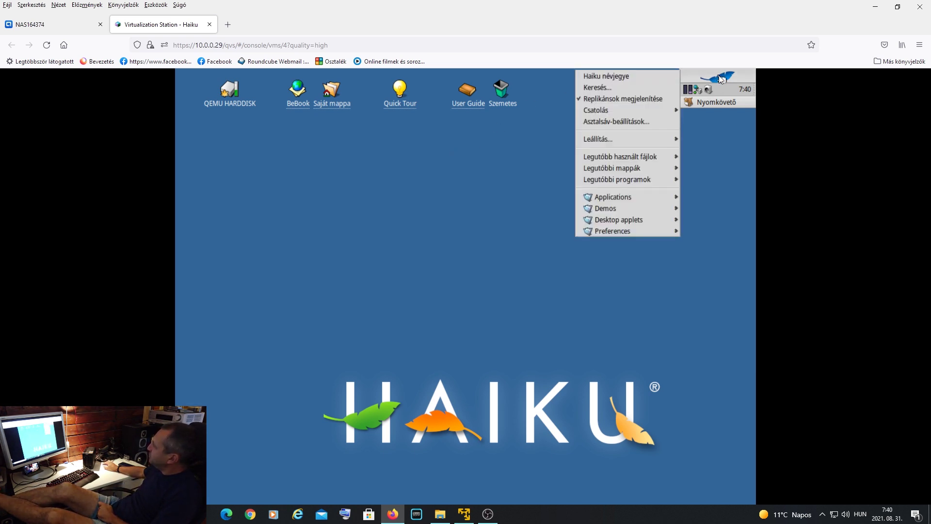
pyautogui.click(444, 180)
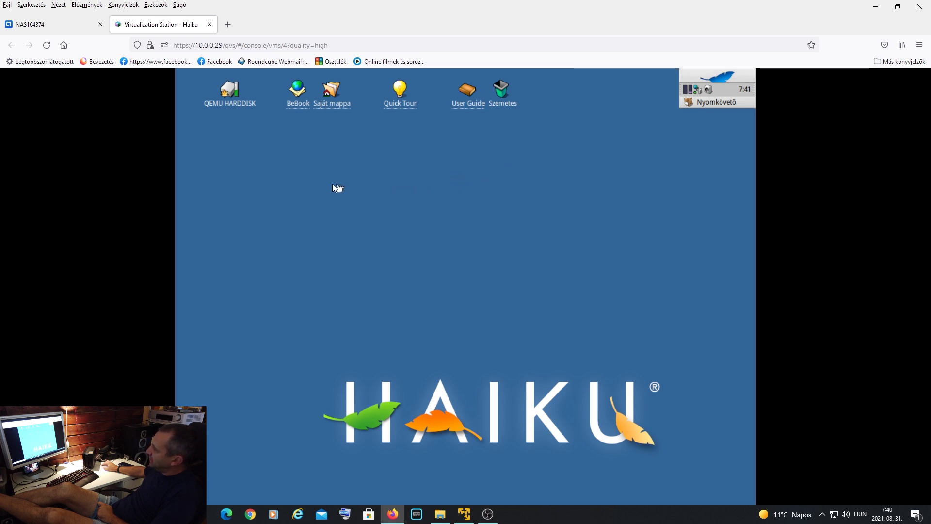
pyautogui.click(713, 77)
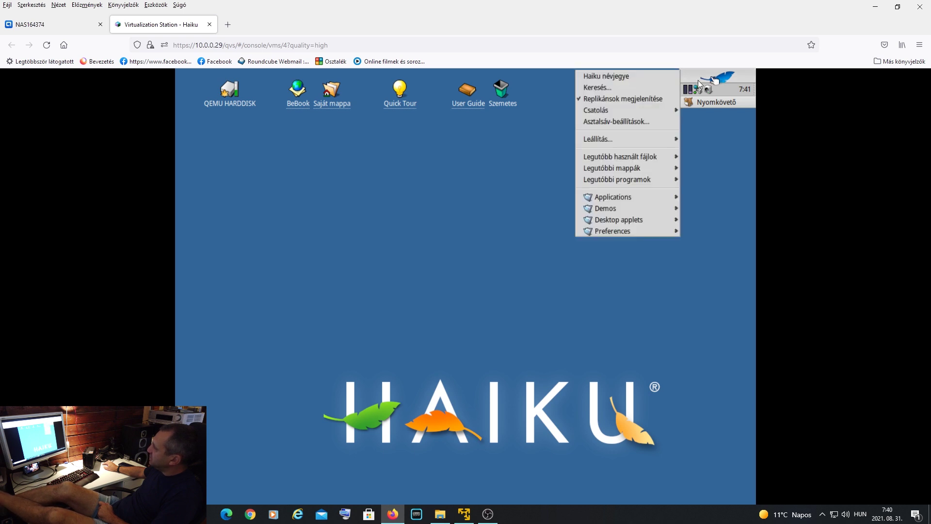
pyautogui.moveTo(598, 139)
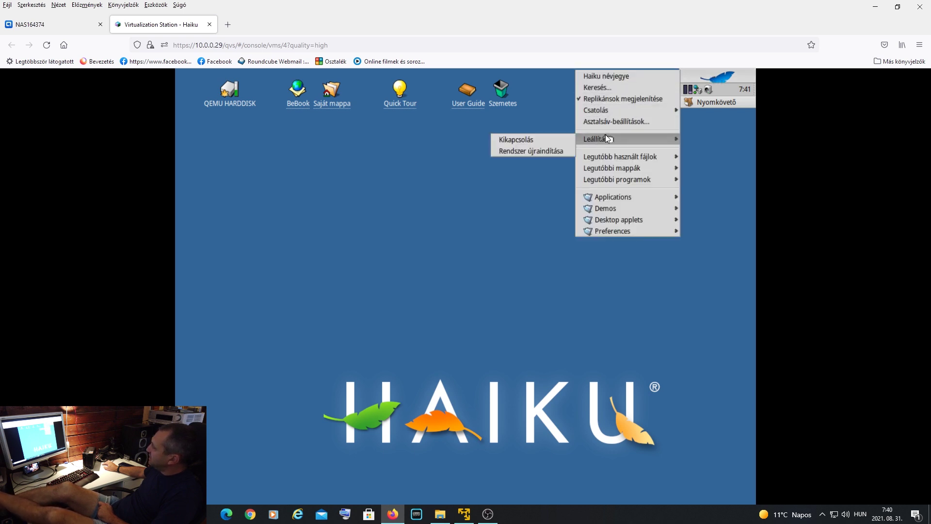
pyautogui.click(463, 193)
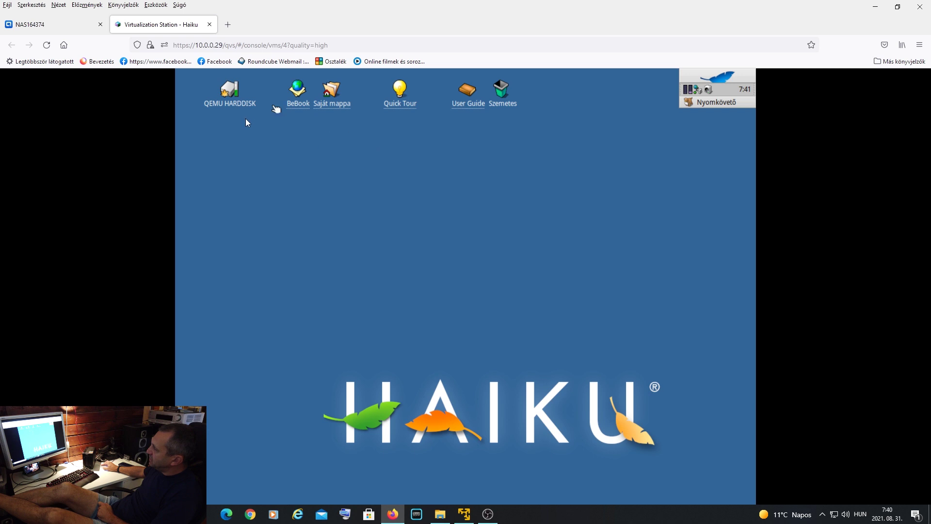
pyautogui.click(721, 81)
pyautogui.moveTo(617, 138)
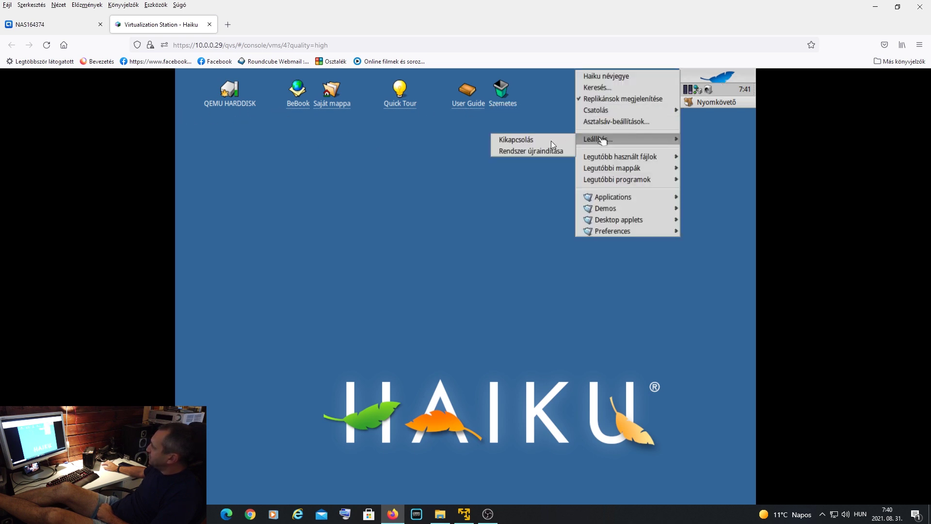
pyautogui.click(539, 151)
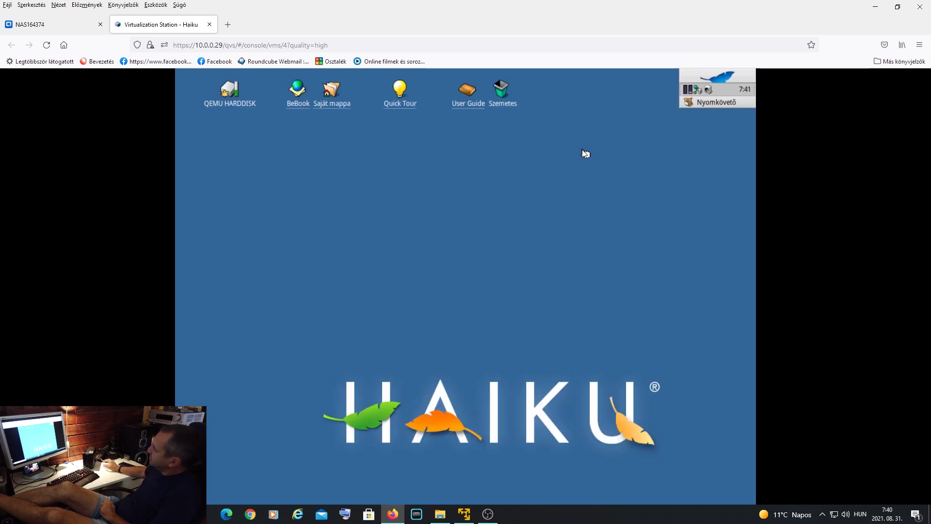
# - Power off Haiku with Leállítás > Kikapcsolás
pyautogui.click(717, 78)
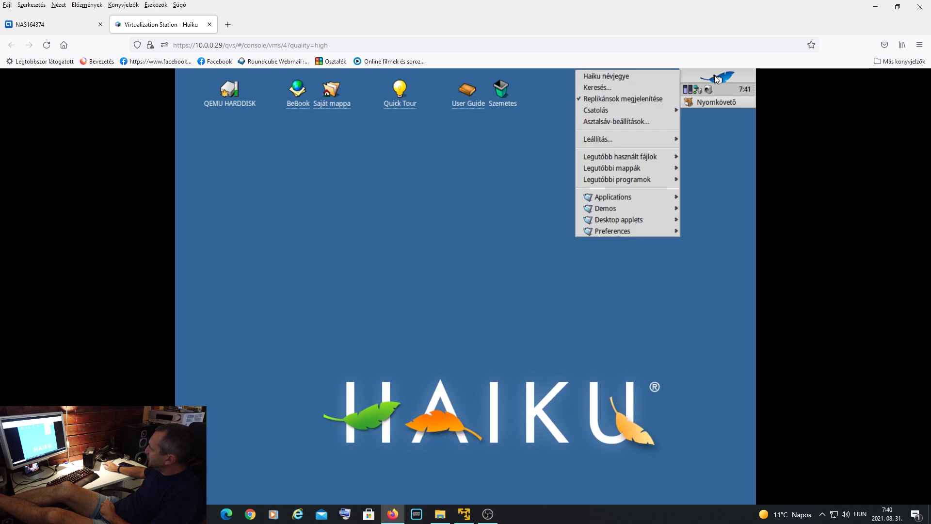
pyautogui.moveTo(620, 138)
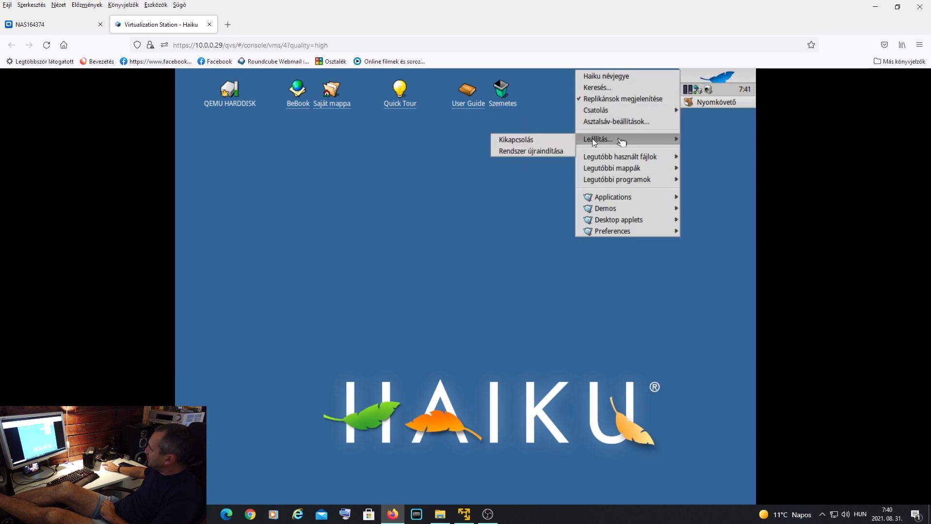
pyautogui.click(528, 139)
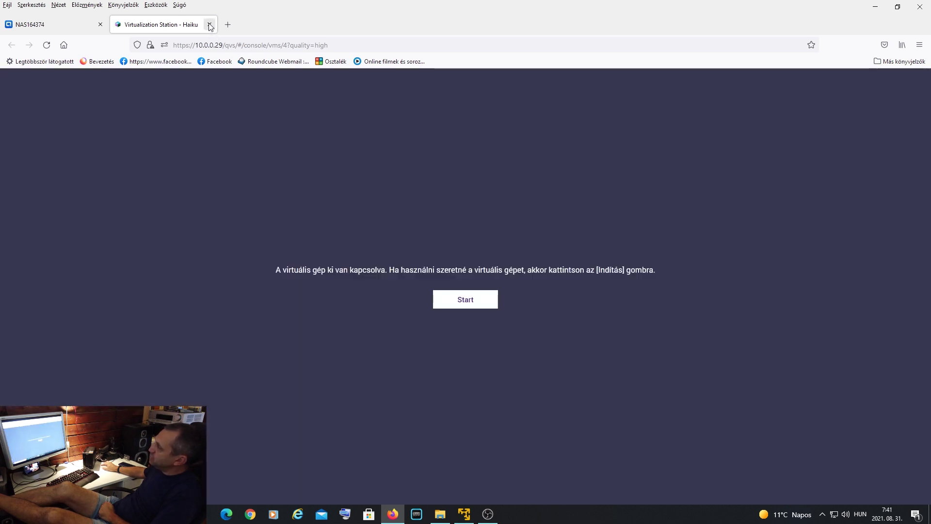
# - Close the Haiku console and Virtualization Station, then reopen it from the QTS desktop and reposition it
pyautogui.click(209, 25)
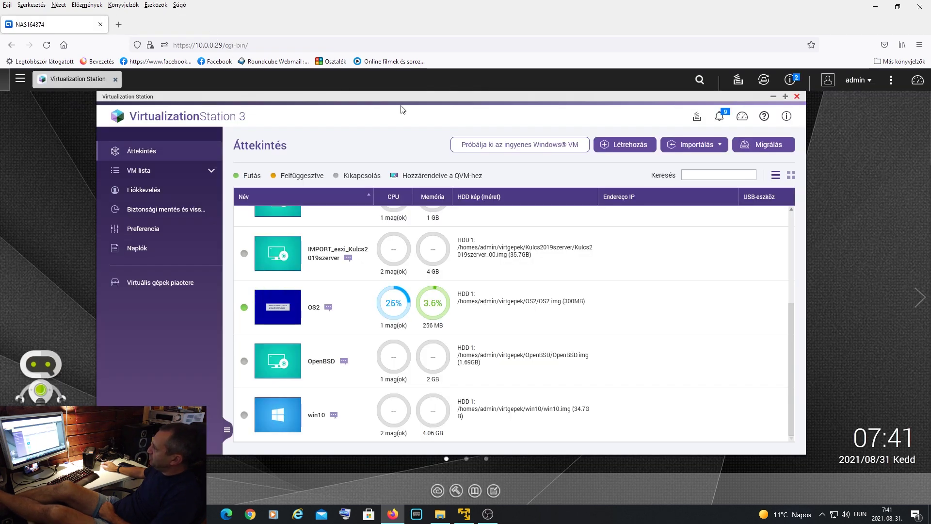
pyautogui.click(797, 97)
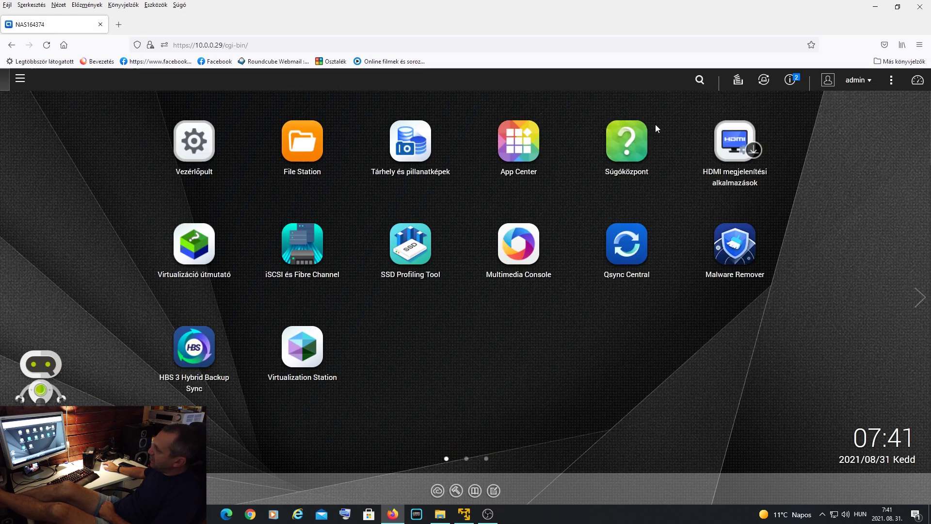
pyautogui.click(310, 347)
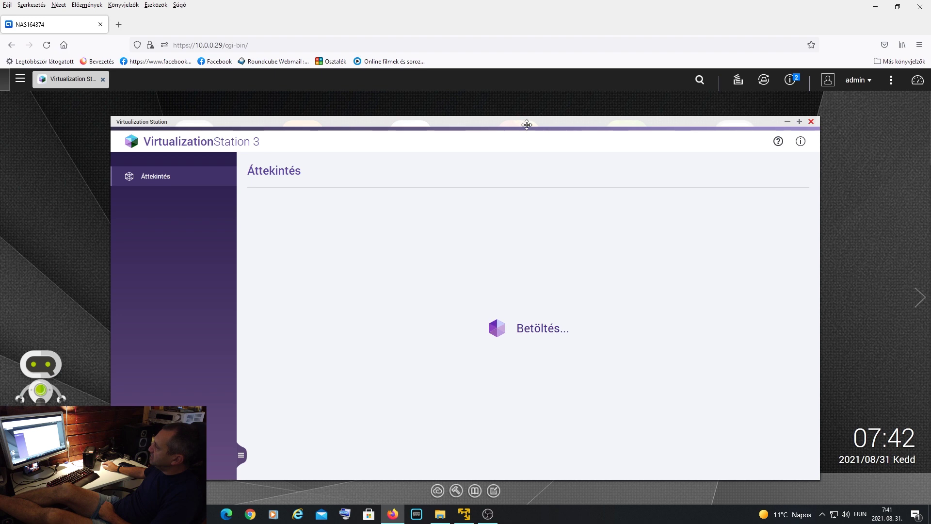
pyautogui.moveTo(527, 125); pyautogui.dragTo(519, 91)
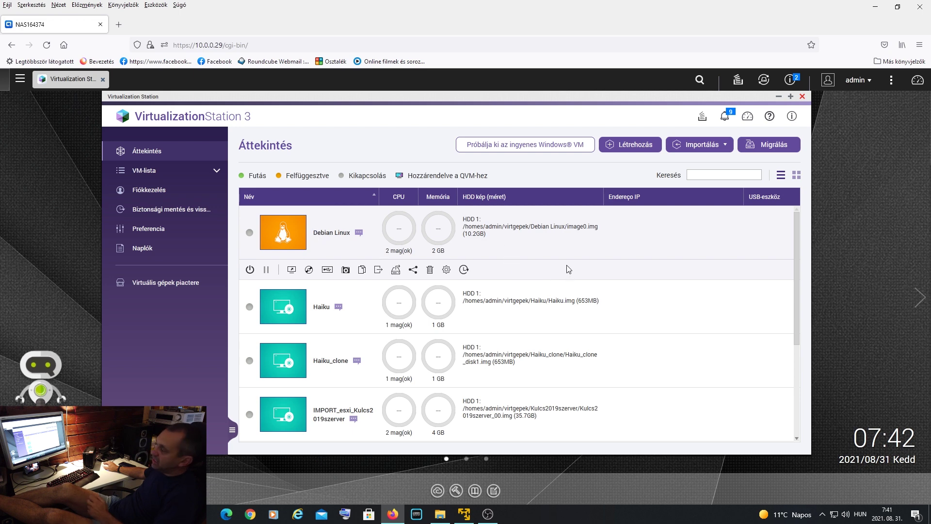
pyautogui.scroll(-3, 566, 266)
pyautogui.scroll(-1, 565, 265)
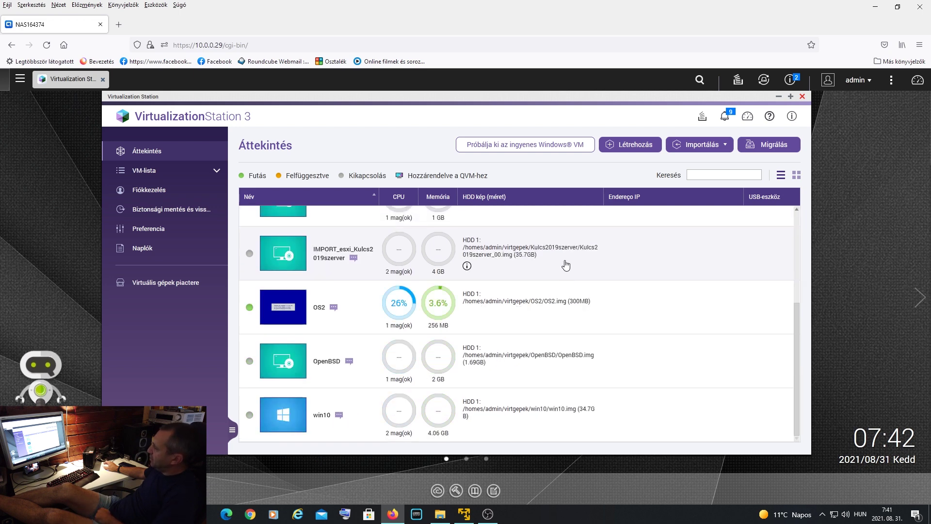
pyautogui.moveTo(307, 368)
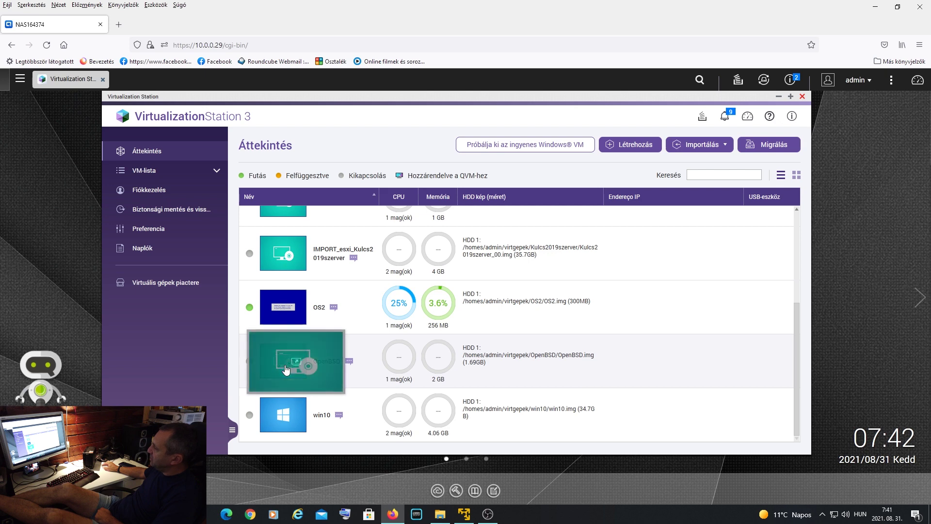
# - Start the OpenBSD VM, reload its console until boot messages appear, then return to the overview
pyautogui.click(307, 367)
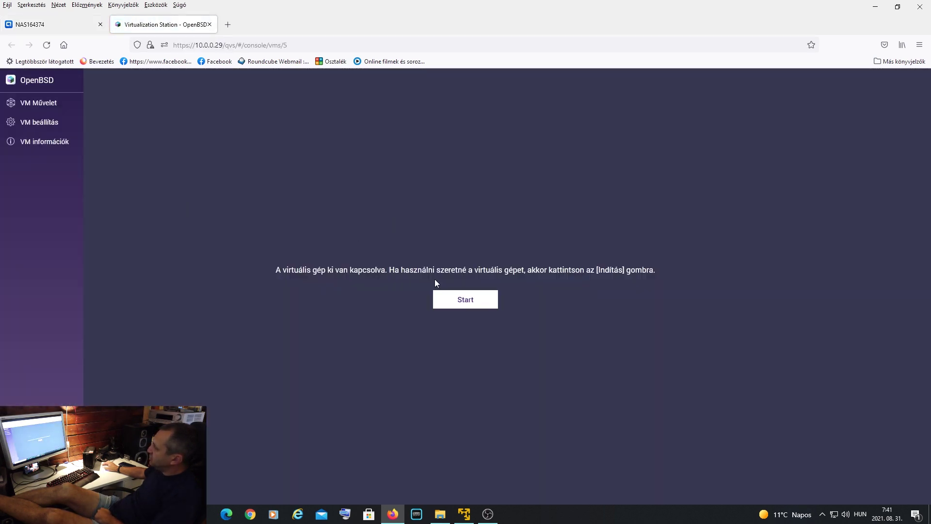
pyautogui.click(466, 306)
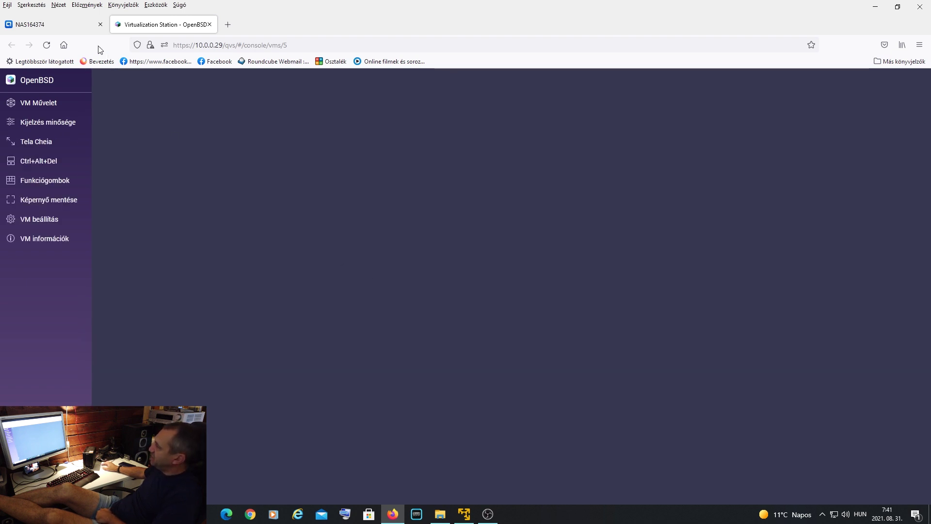
pyautogui.click(60, 22)
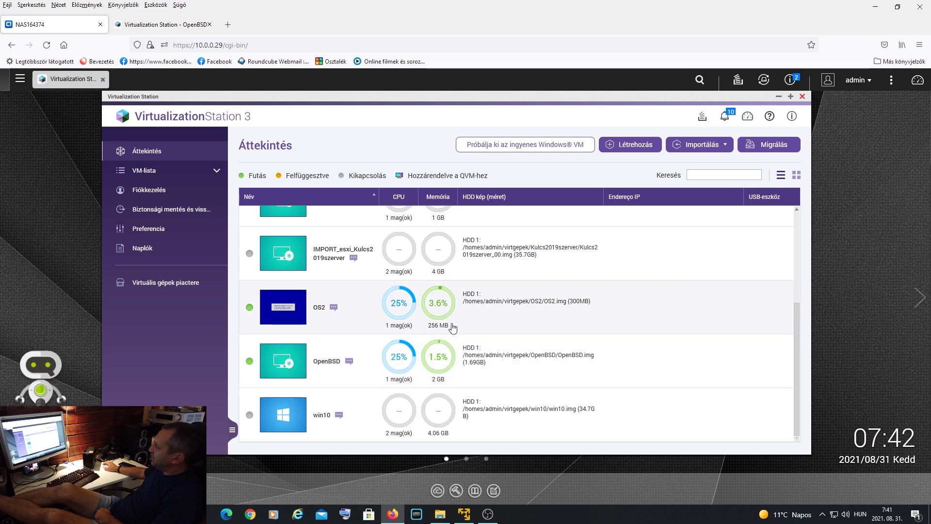
pyautogui.click(148, 25)
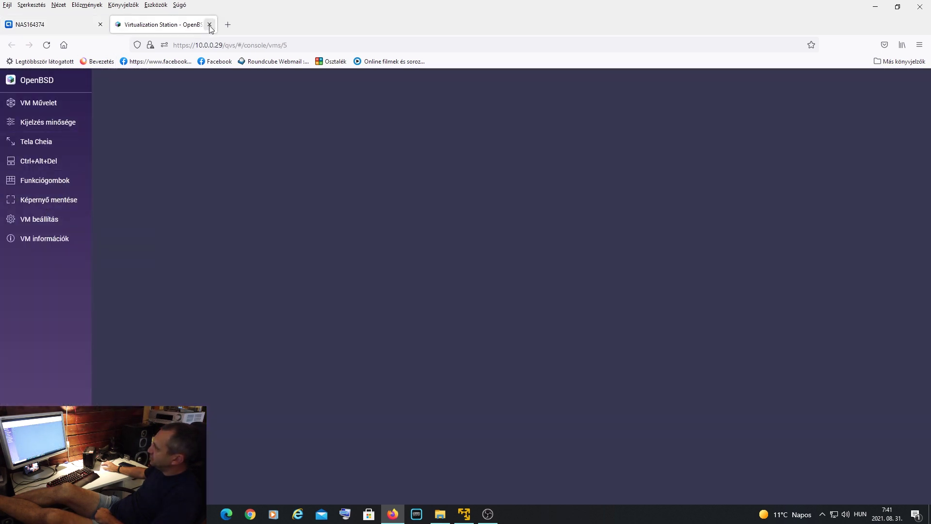
pyautogui.moveTo(71, 102)
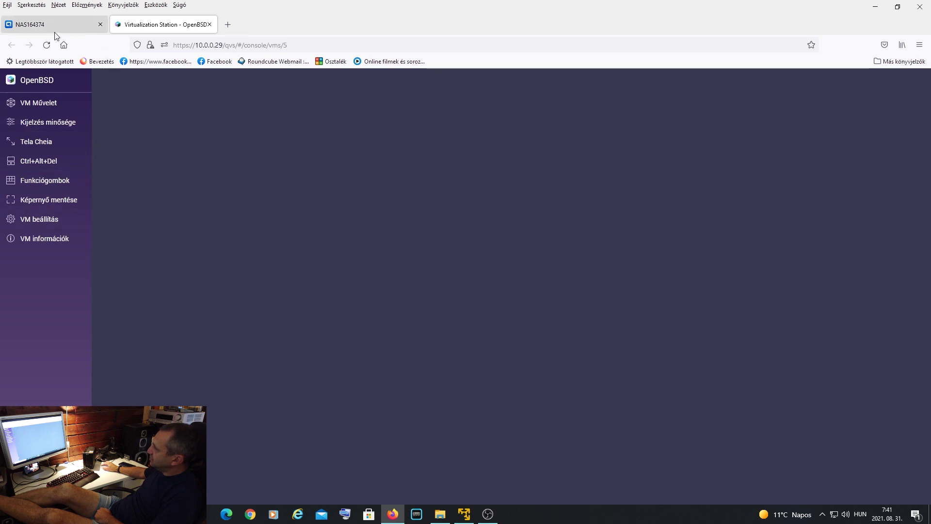
pyautogui.click(46, 46)
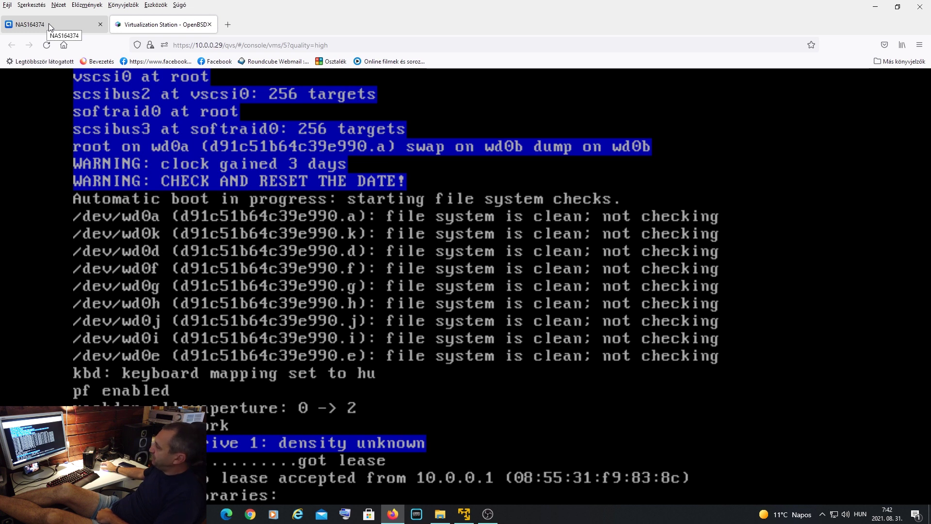
pyautogui.click(49, 23)
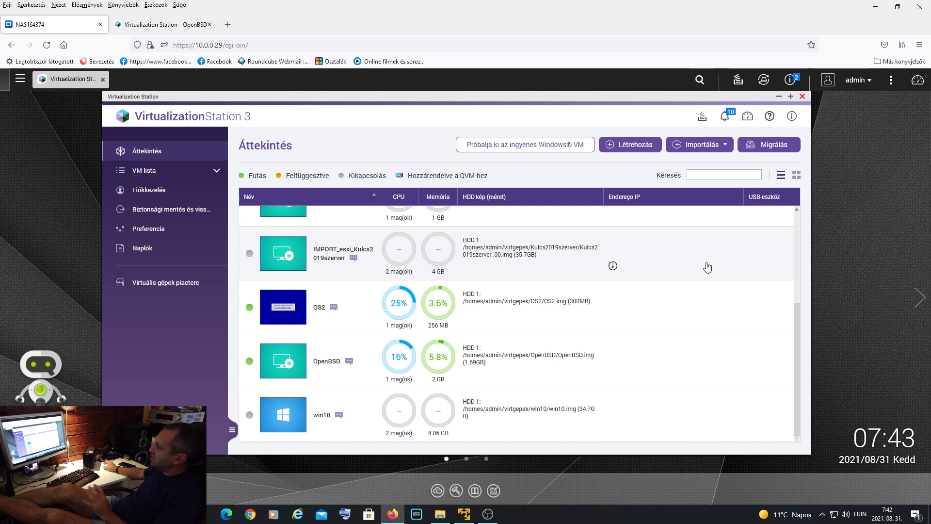
# - Force the OS2 VM to stop with Kényszerített leállítás from its power menu, confirming with OK
pyautogui.moveTo(797, 337); pyautogui.dragTo(812, 226)
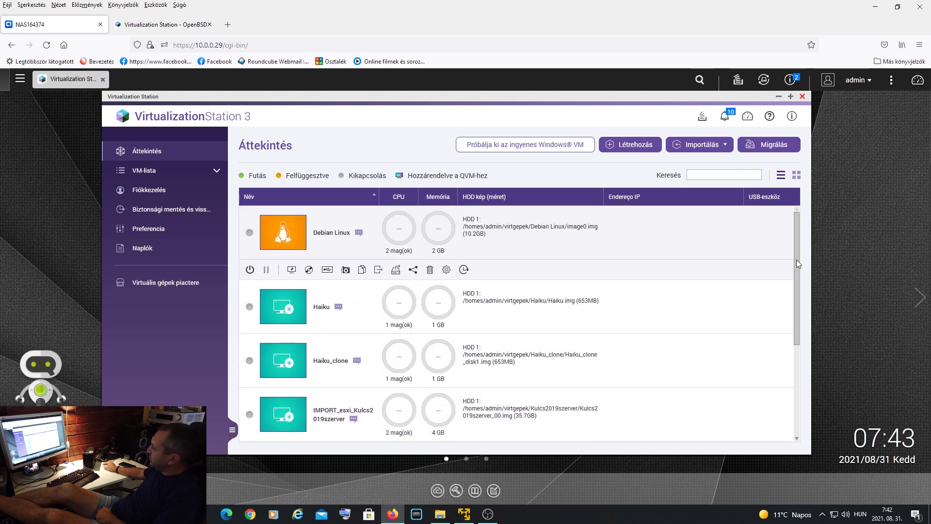
pyautogui.moveTo(795, 260); pyautogui.dragTo(814, 348)
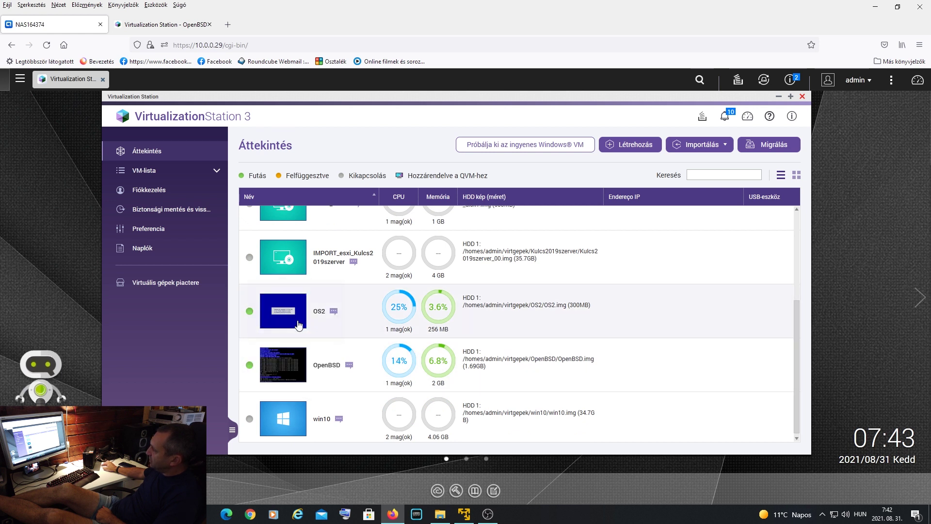
pyautogui.click(366, 303)
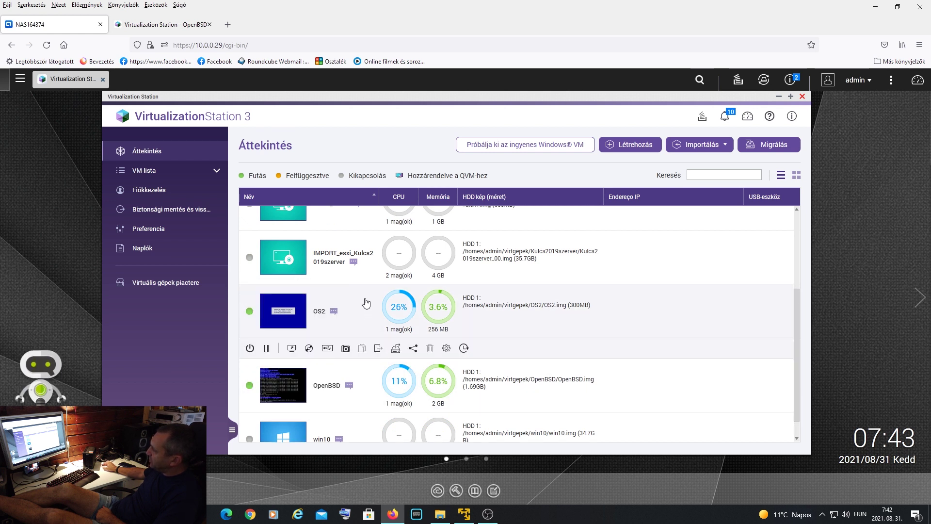
pyautogui.click(250, 348)
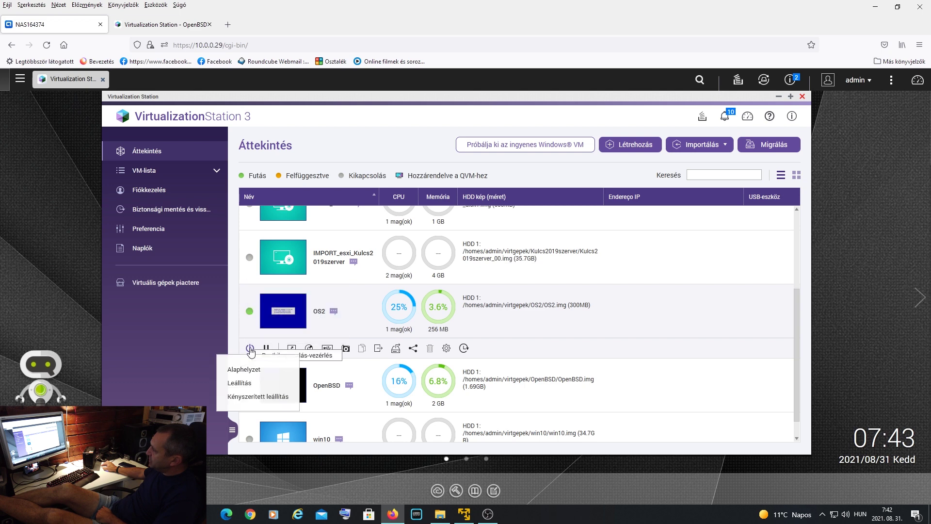
pyautogui.click(261, 397)
pyautogui.click(478, 302)
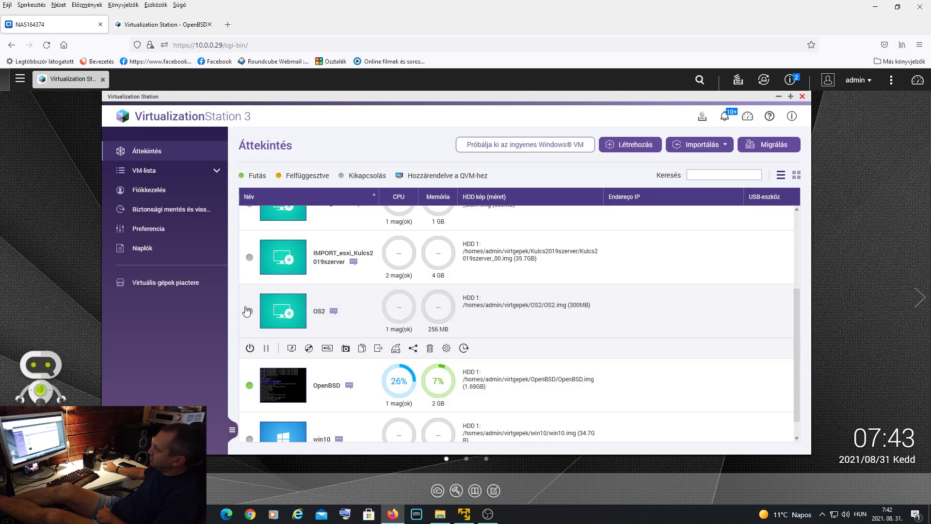
# - Select the Debian Linux row to show its available actions
pyautogui.scroll(3, 740, 322)
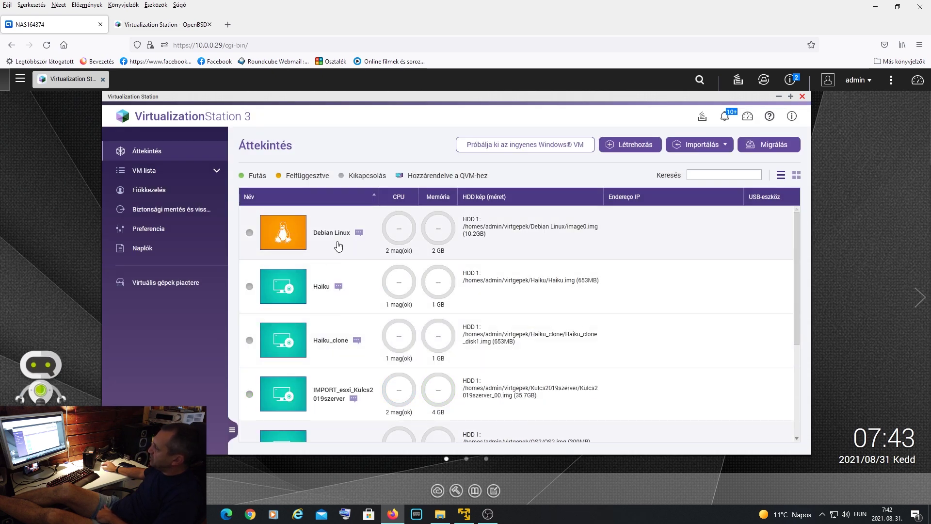
pyautogui.click(339, 245)
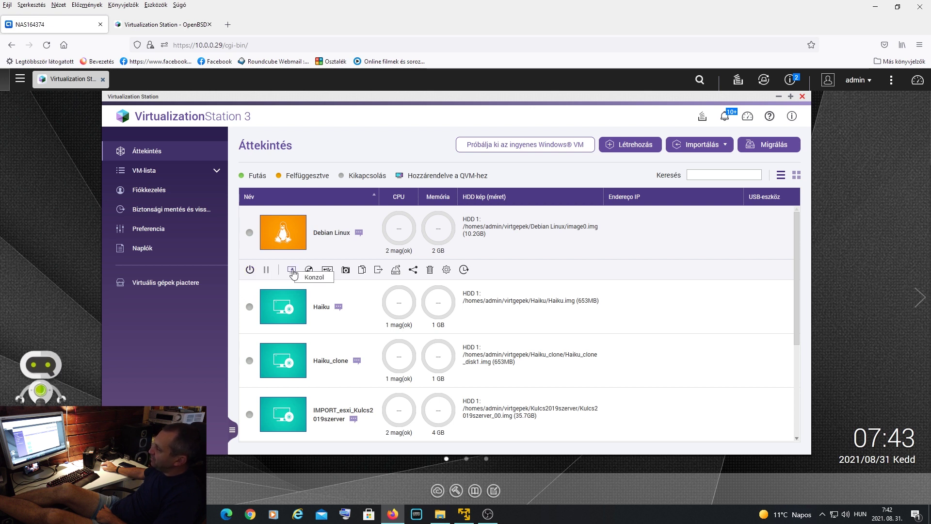
pyautogui.moveTo(288, 234)
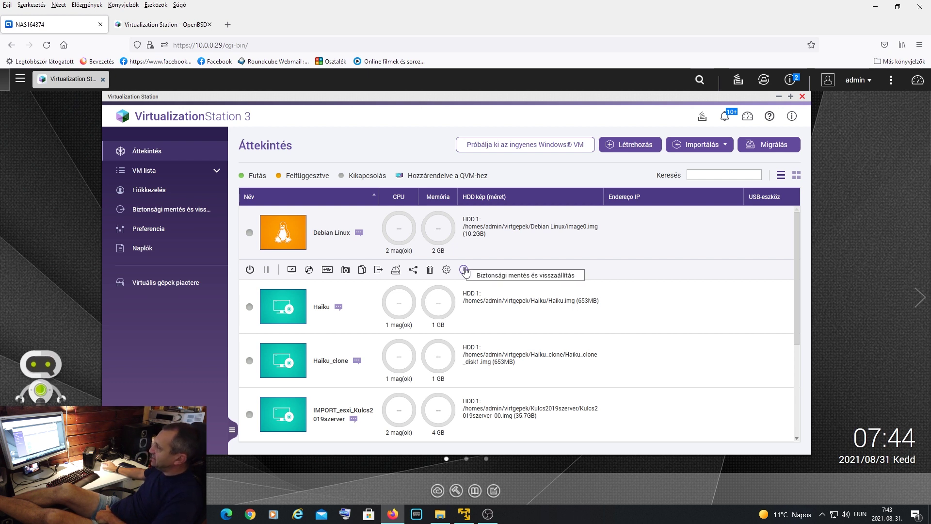
# - In the OpenBSD console, choose Tirar instantâneo from the VM Művelet side menu
pyautogui.click(164, 27)
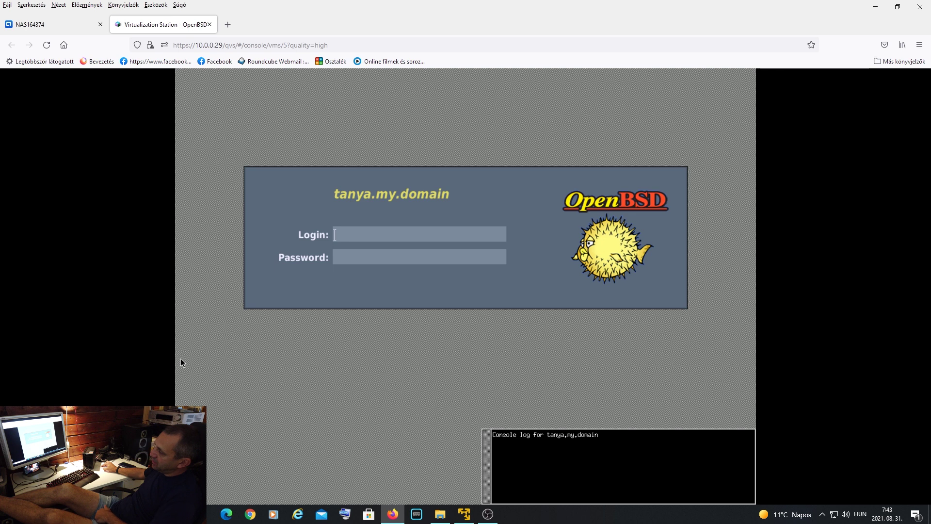
pyautogui.moveTo(181, 358)
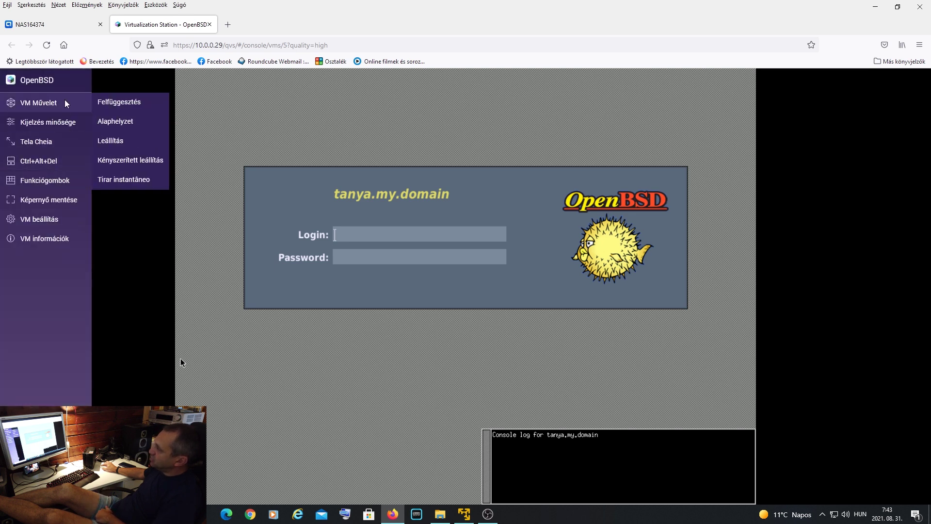
pyautogui.moveTo(49, 222)
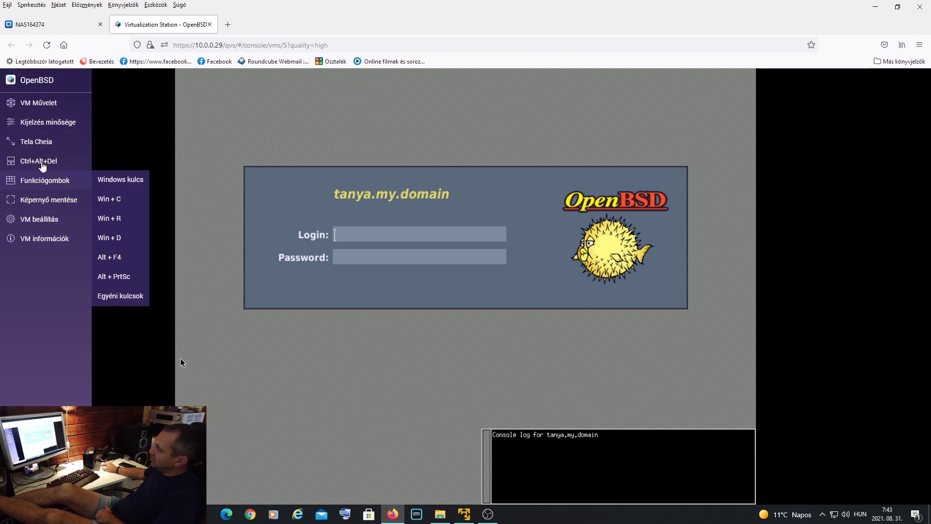
pyautogui.moveTo(42, 111)
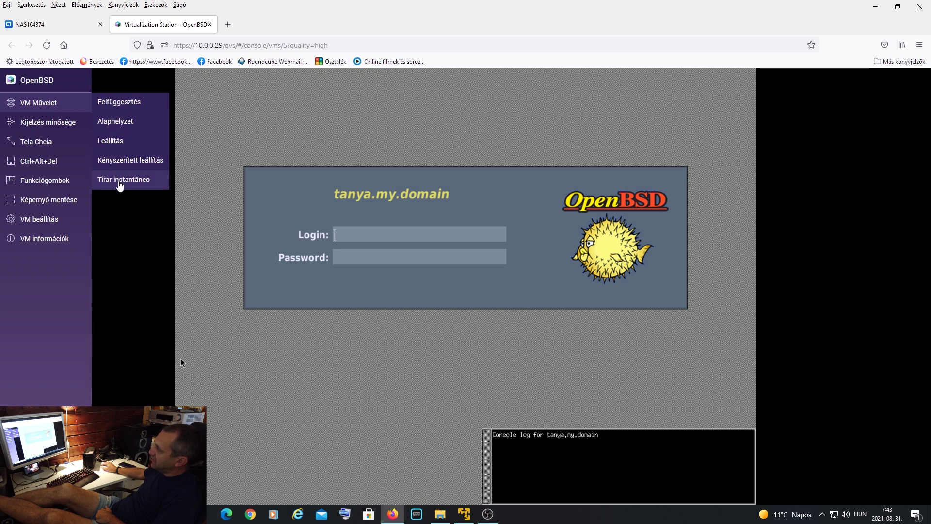
pyautogui.moveTo(62, 125)
pyautogui.moveTo(68, 104)
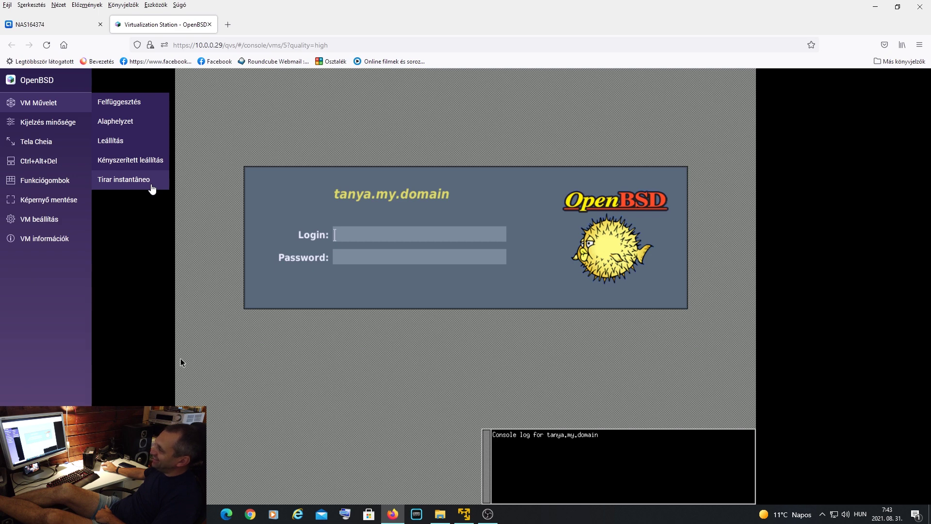
pyautogui.click(151, 187)
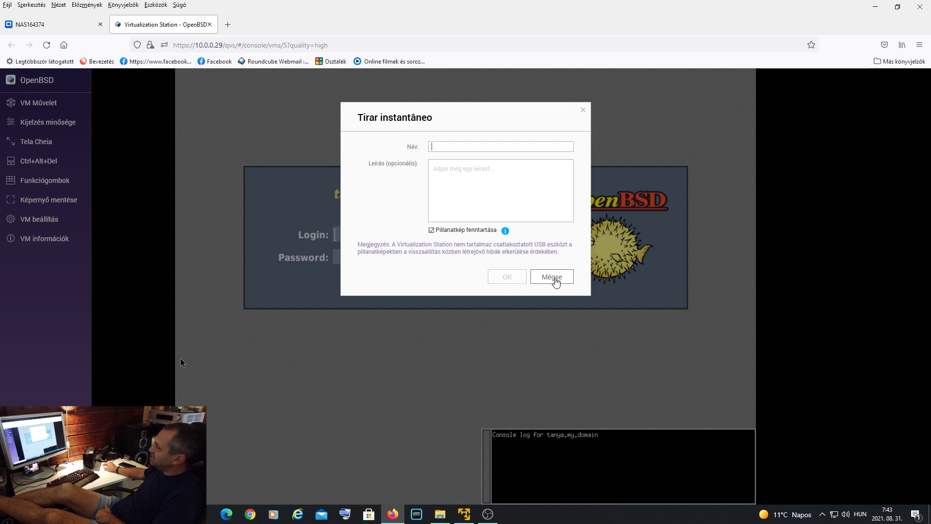
# - Cancel the snapshot with Mégse, open VM beállítás > Tovább, then close the settings unchanged
pyautogui.click(555, 280)
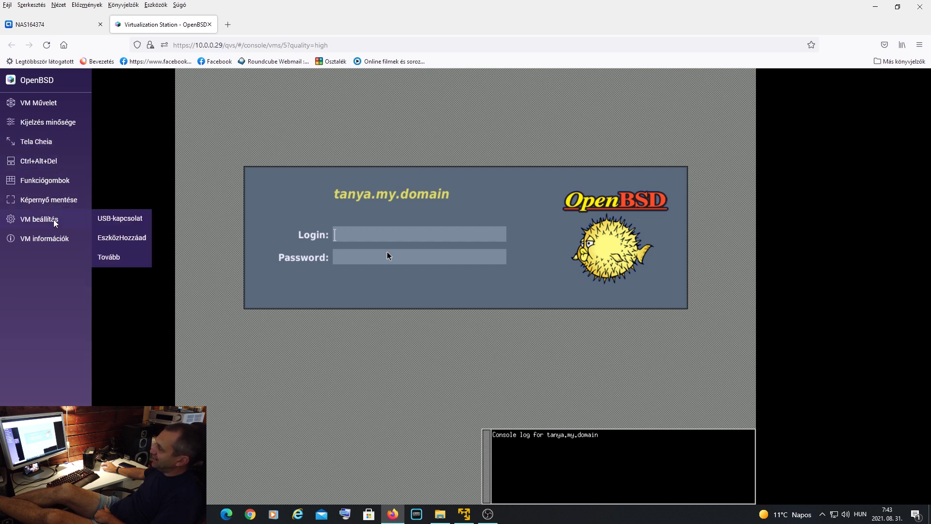
pyautogui.click(125, 256)
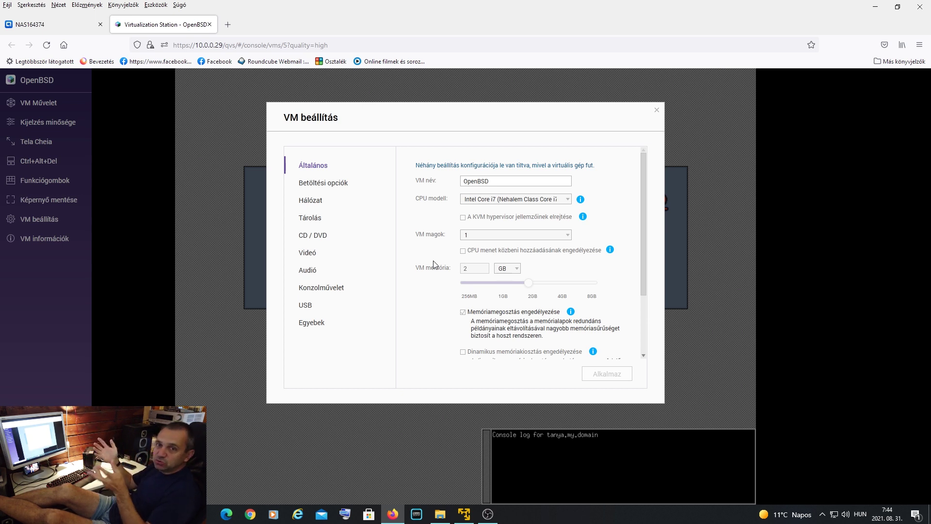
pyautogui.click(656, 110)
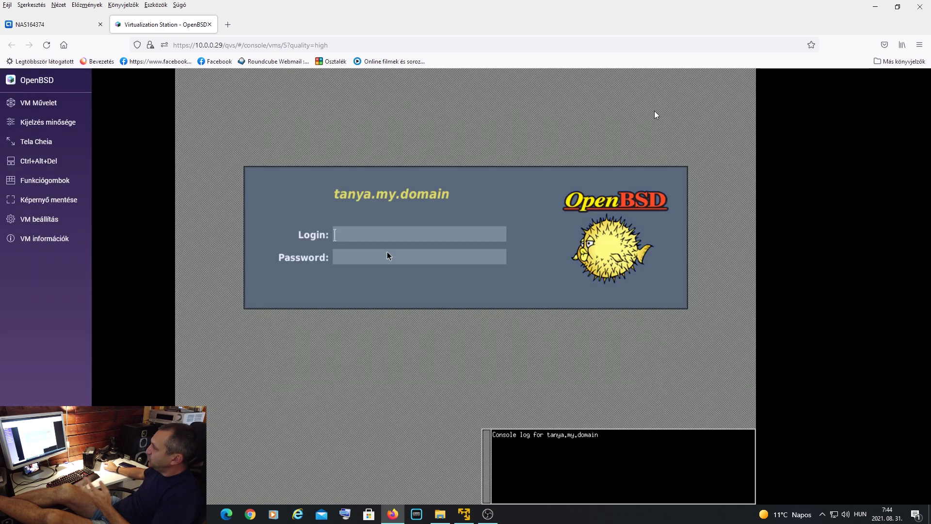
# - Force the OpenBSD VM to shut down and close its console tab
pyautogui.moveTo(75, 222)
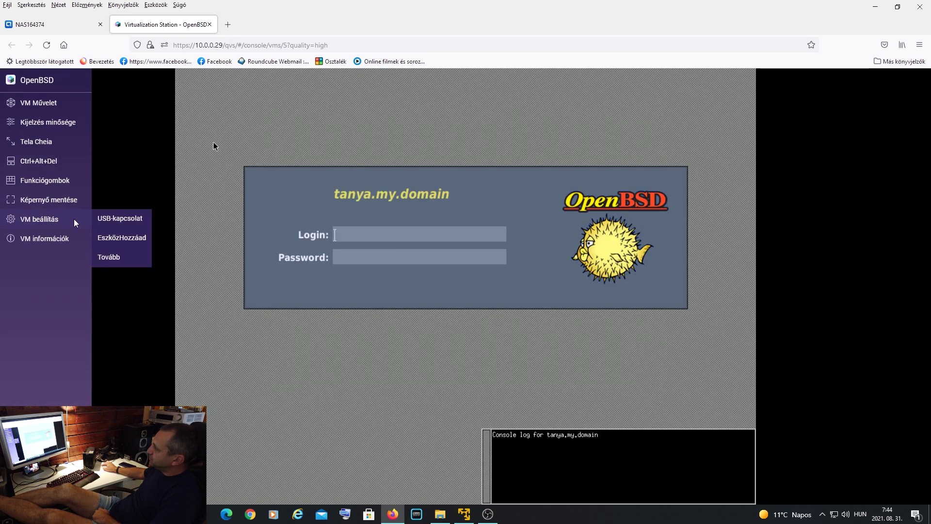
pyautogui.moveTo(56, 104)
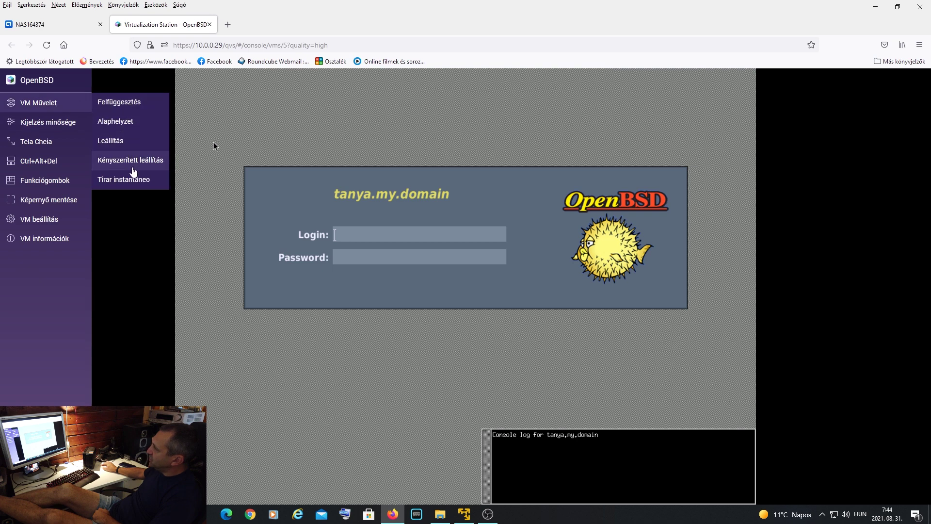
pyautogui.click(134, 170)
pyautogui.click(502, 311)
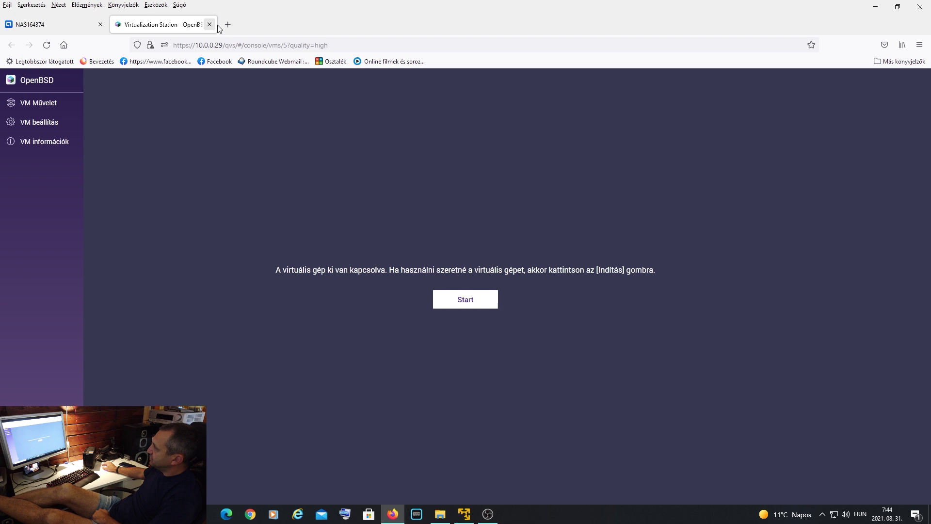
pyautogui.click(210, 24)
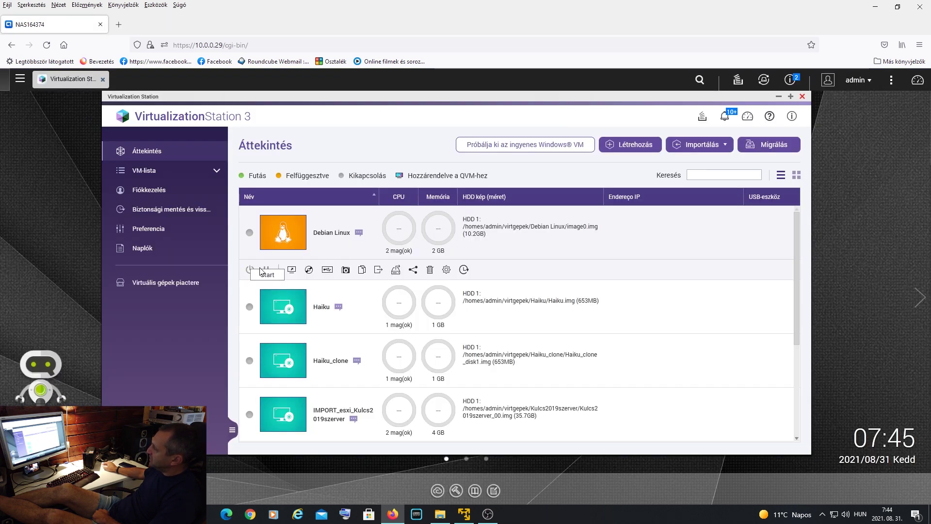
# - Start the win10 virtual machine from its console, then return to the VM overview
pyautogui.scroll(-3, 572, 291)
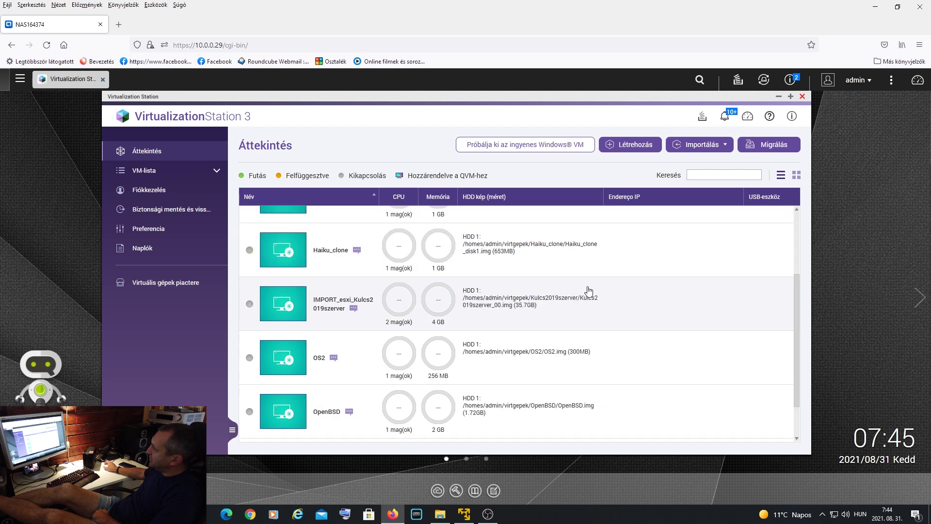
pyautogui.click(283, 414)
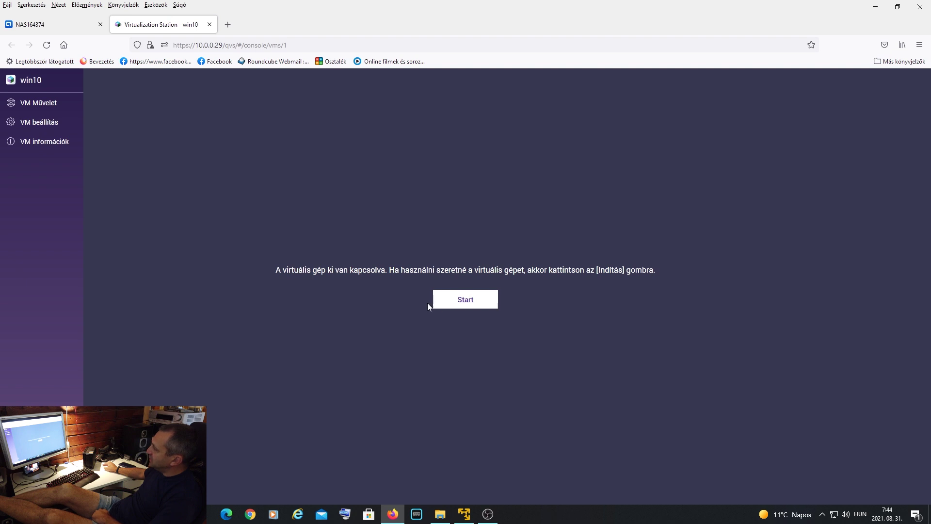
pyautogui.click(460, 303)
pyautogui.click(44, 24)
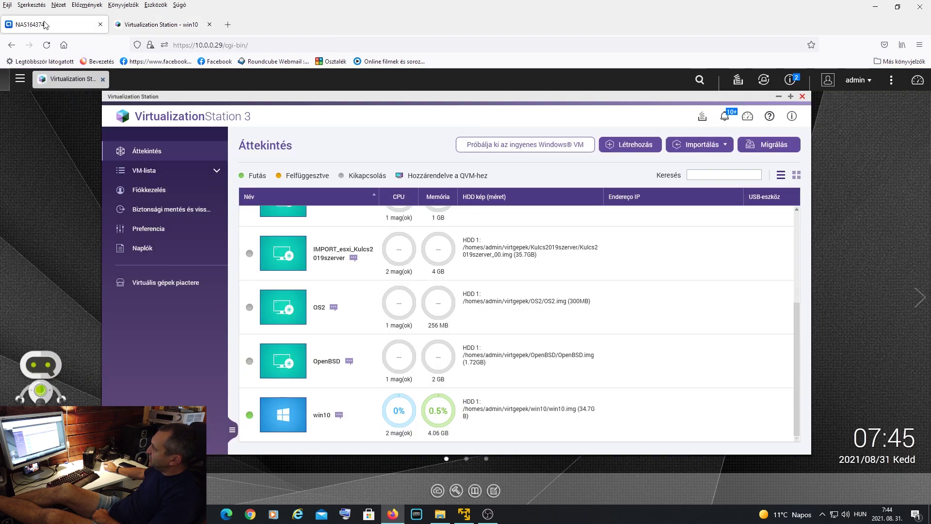
# - Find IMPORT_esxi_Kulcs2019szerver in the VM list and open its information page
pyautogui.scroll(4, 543, 277)
pyautogui.scroll(-3, 543, 278)
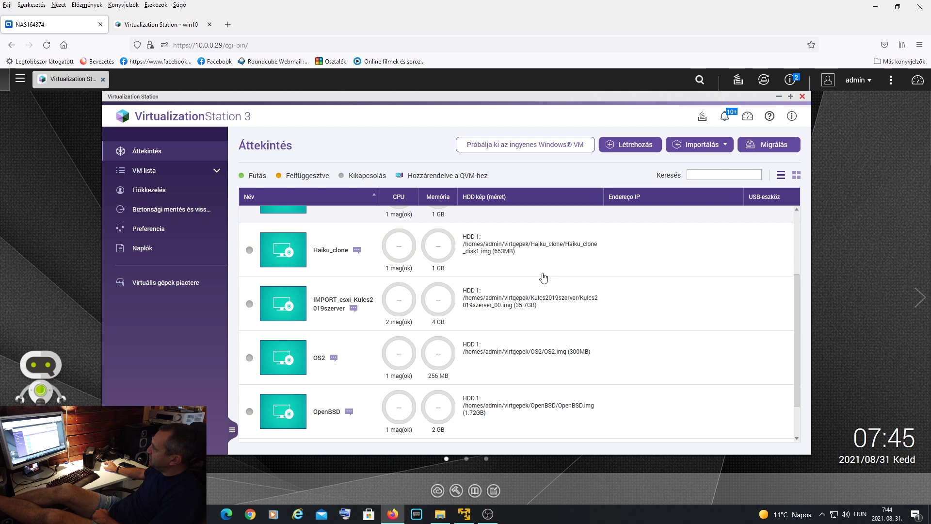
pyautogui.scroll(2, 564, 357)
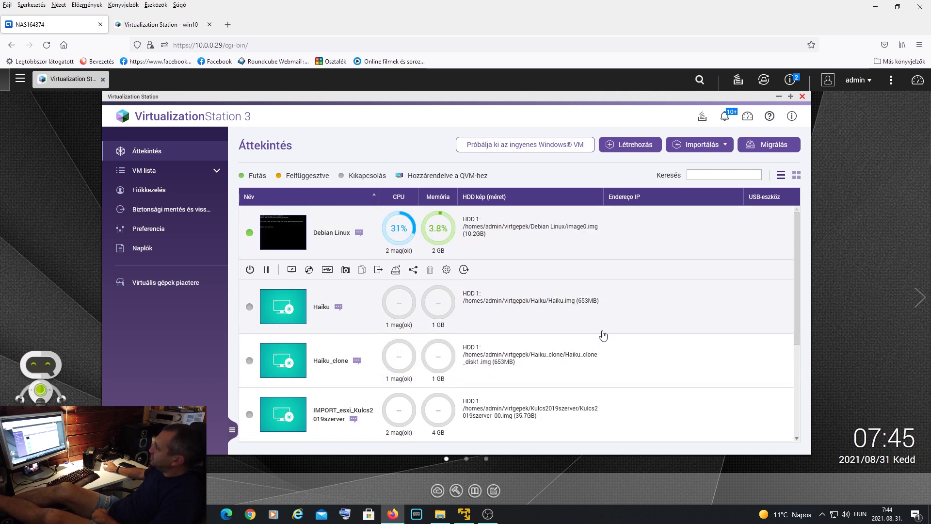
pyautogui.scroll(-1, 603, 335)
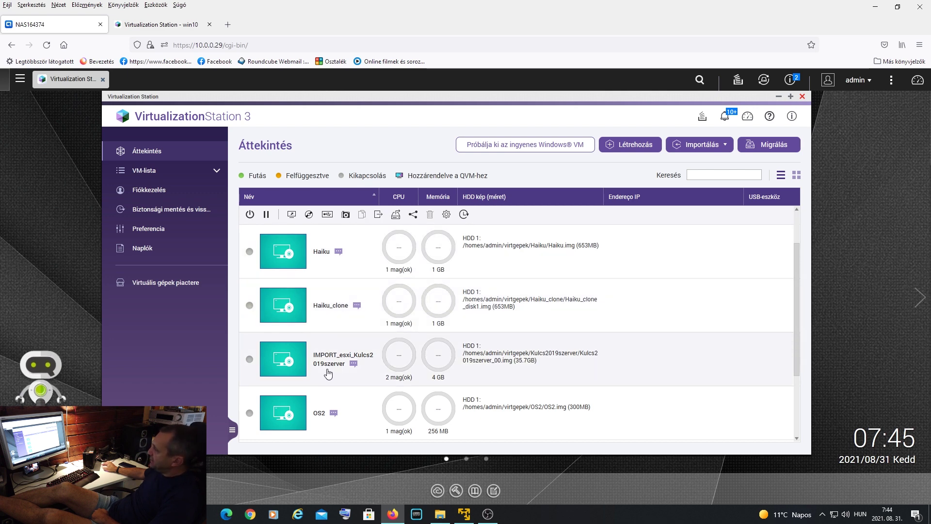
pyautogui.scroll(-2, 330, 359)
pyautogui.click(341, 264)
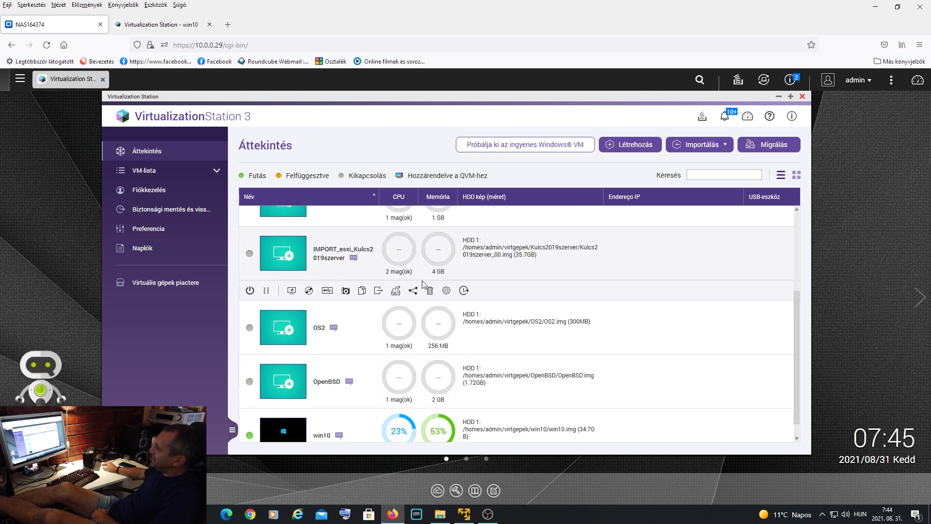
pyautogui.click(446, 293)
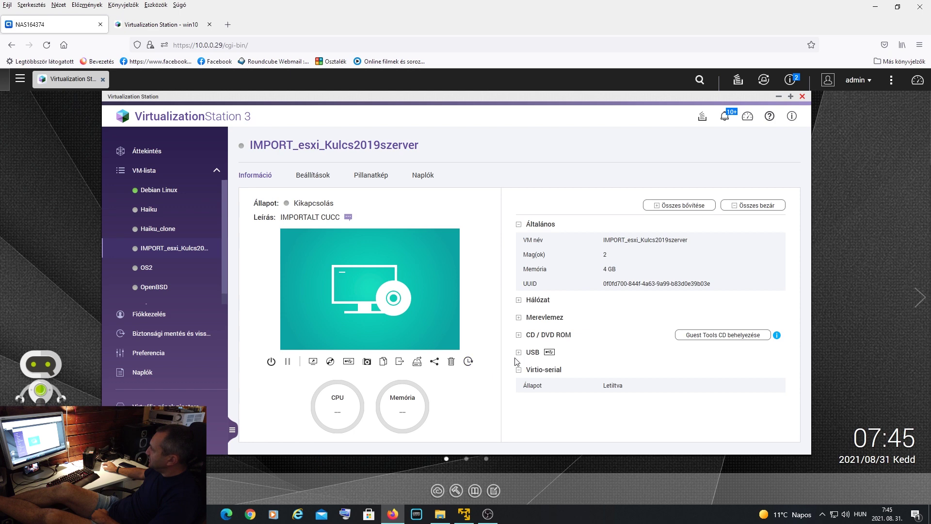
# - Check the VM's settings, leaving VM cores at 2, and bring up its boot options
pyautogui.click(313, 181)
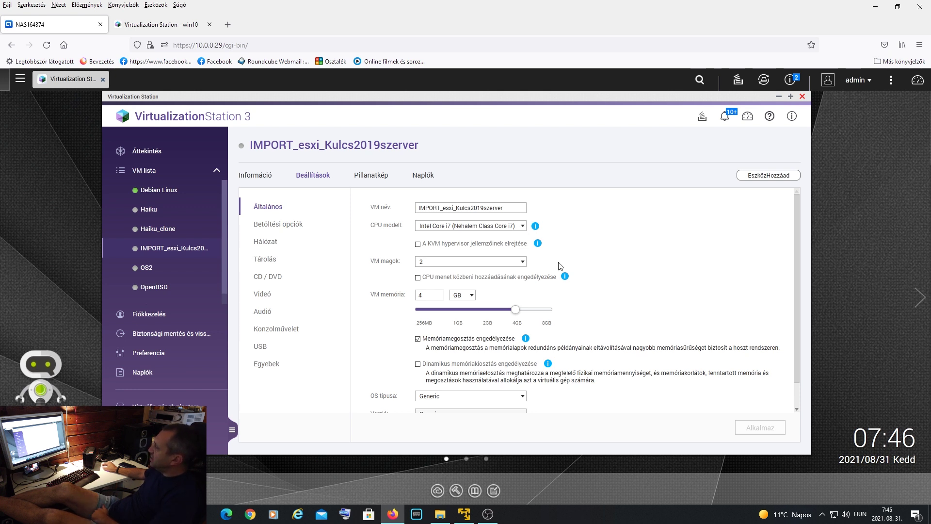
pyautogui.click(522, 263)
pyautogui.click(677, 256)
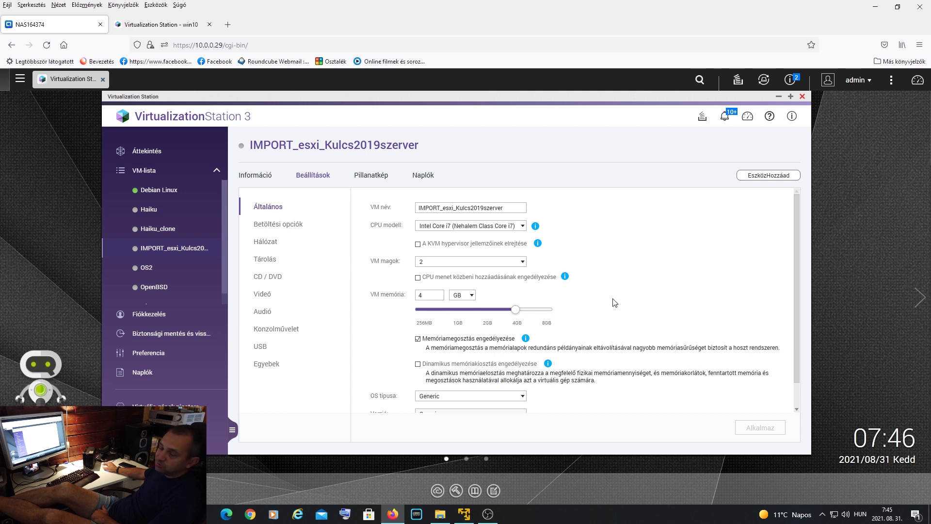
pyautogui.scroll(-1, 633, 305)
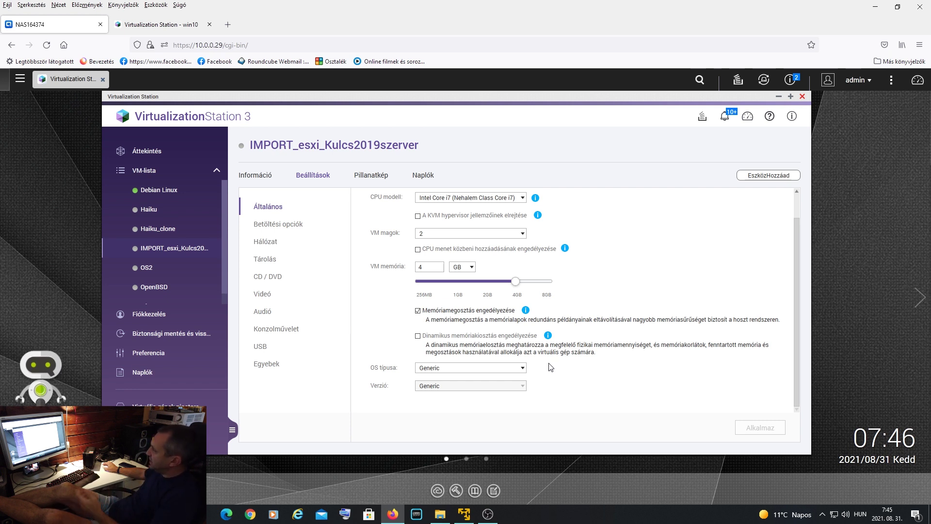
pyautogui.click(280, 227)
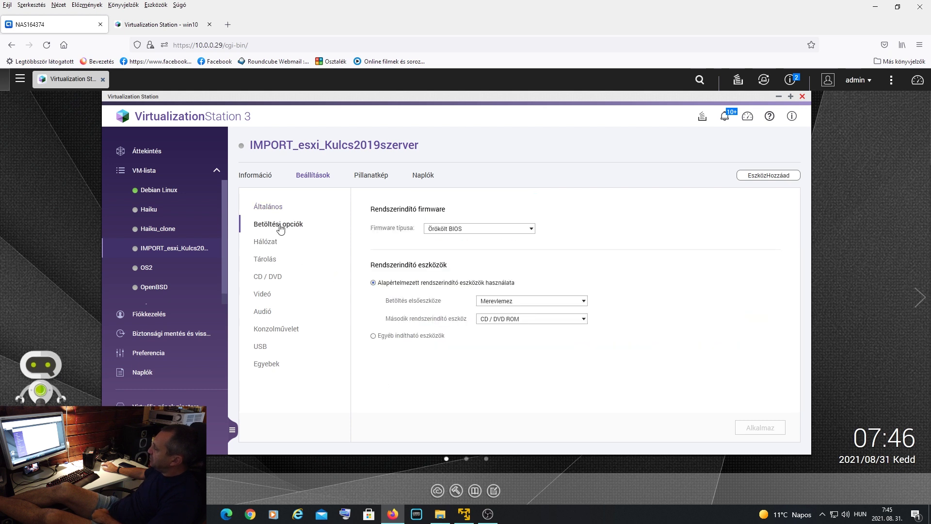
# - Keep the legacy BIOS firmware and view the network adapter settings
pyautogui.click(493, 232)
pyautogui.click(653, 231)
pyautogui.click(280, 243)
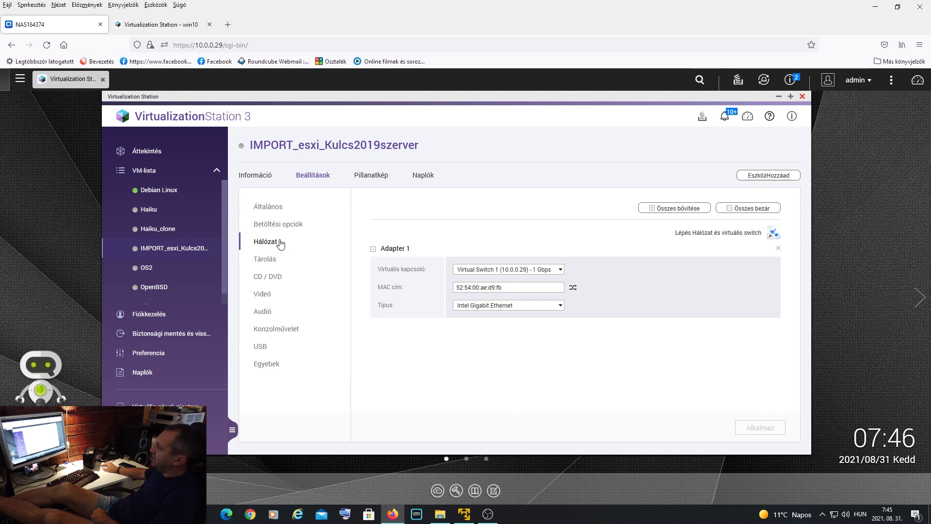
# - Review the 120 GB disk, keeping its VirtIO interface, then view the CD/DVD drive settings
pyautogui.click(264, 262)
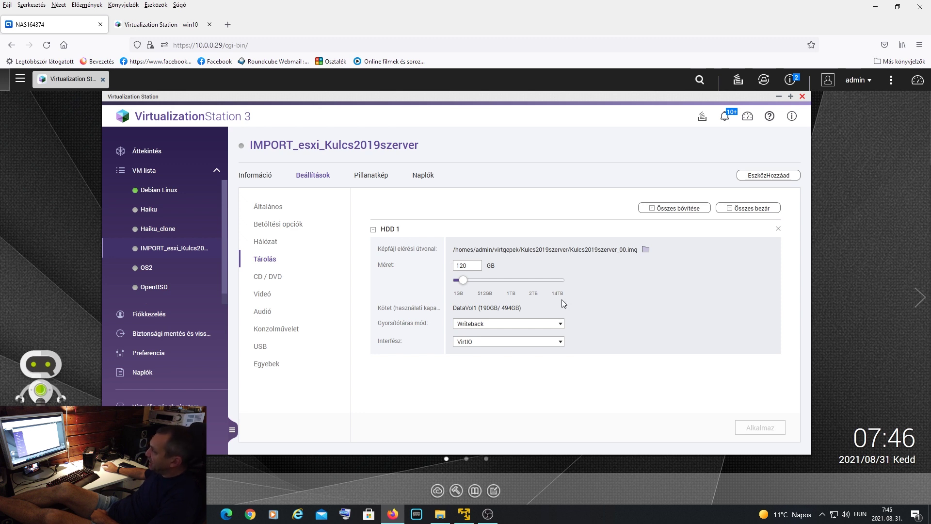
pyautogui.click(559, 343)
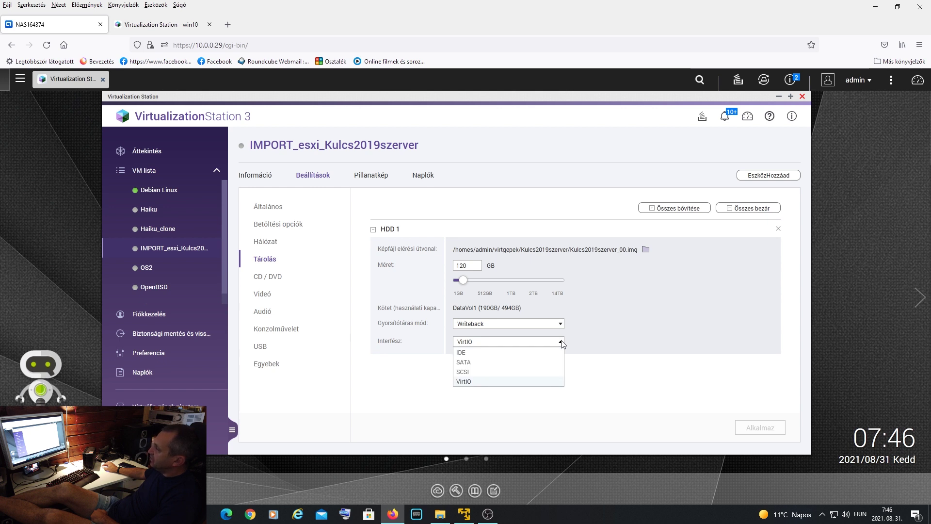
pyautogui.click(637, 321)
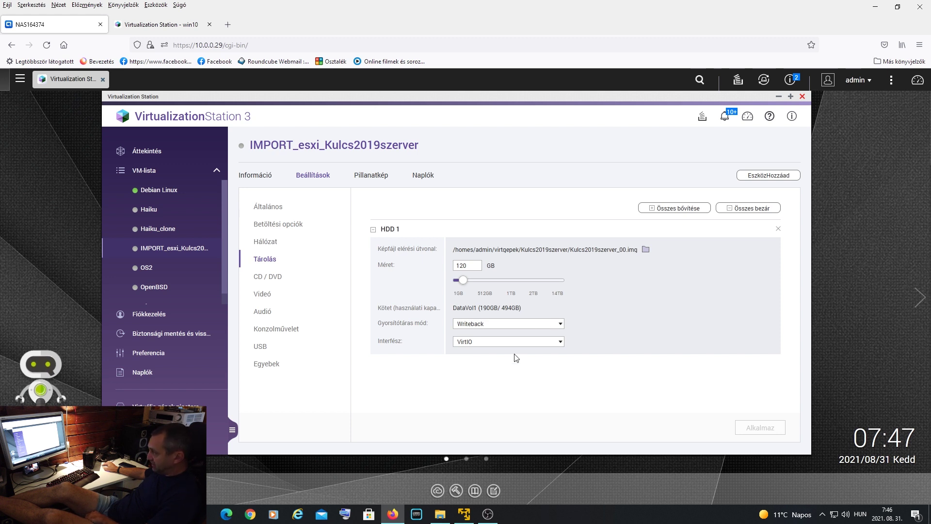
pyautogui.click(272, 276)
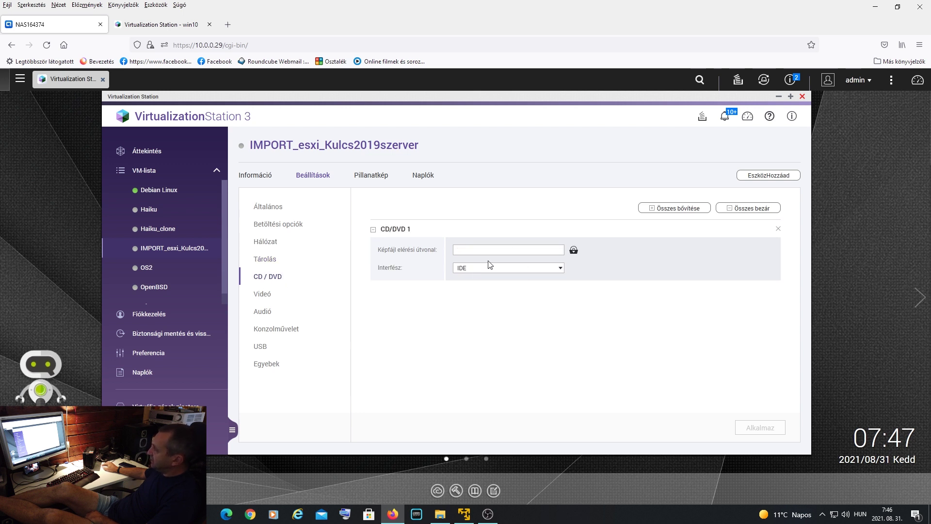
# - Review the video adapter types, audio and remote console settings, ending on USB 2.0
pyautogui.click(260, 295)
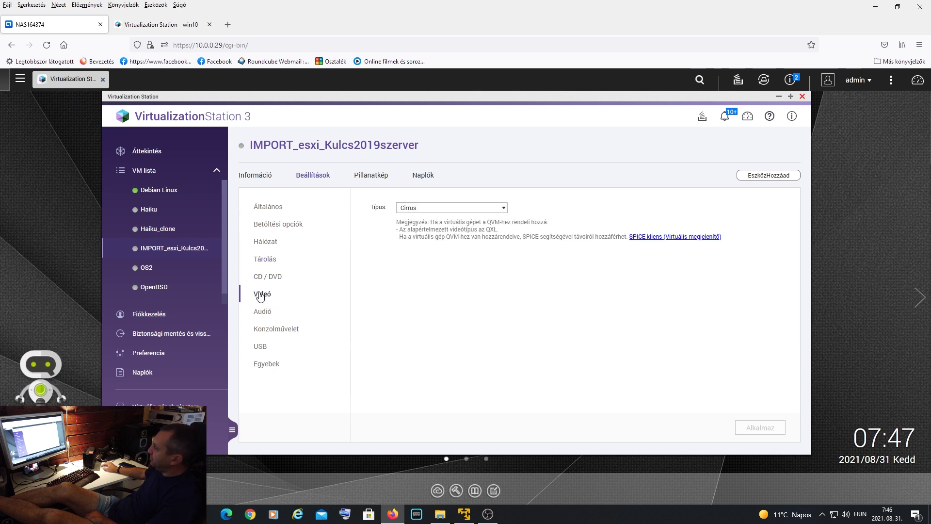
pyautogui.click(480, 209)
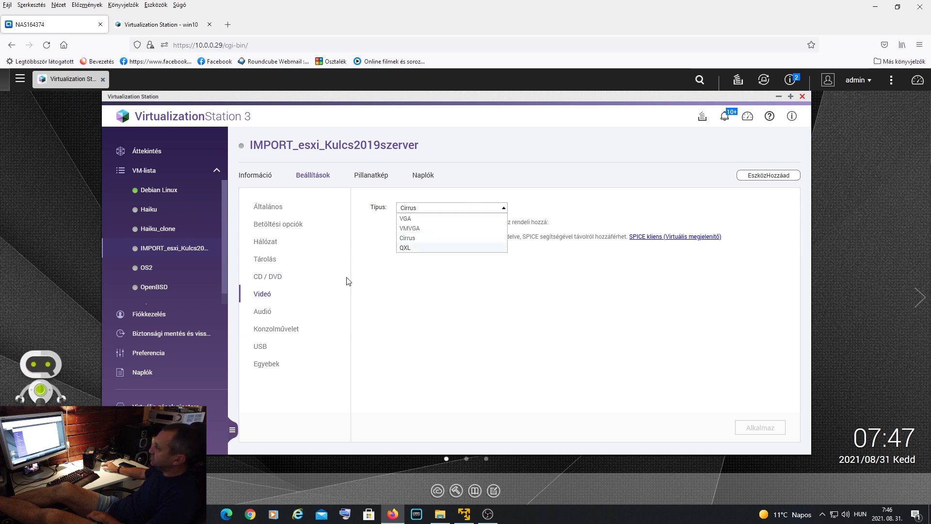
pyautogui.click(261, 313)
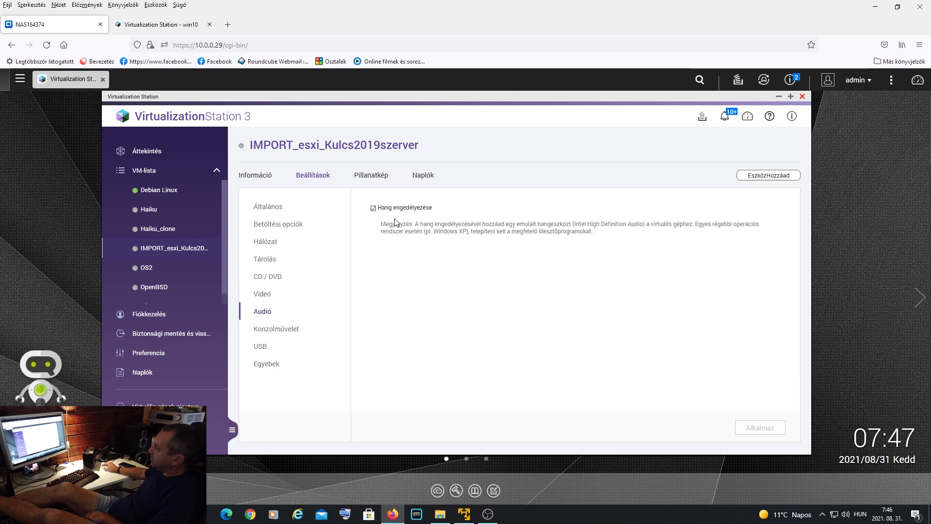
pyautogui.click(278, 331)
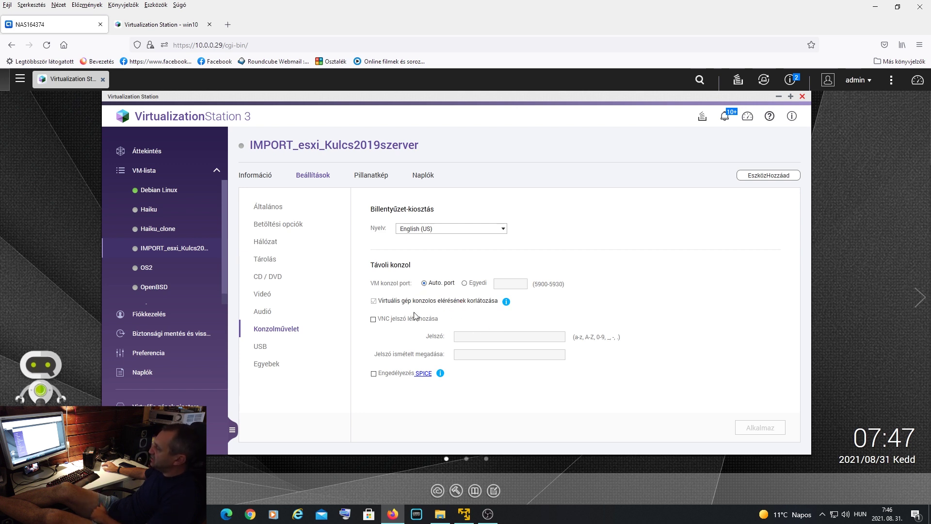
pyautogui.click(265, 348)
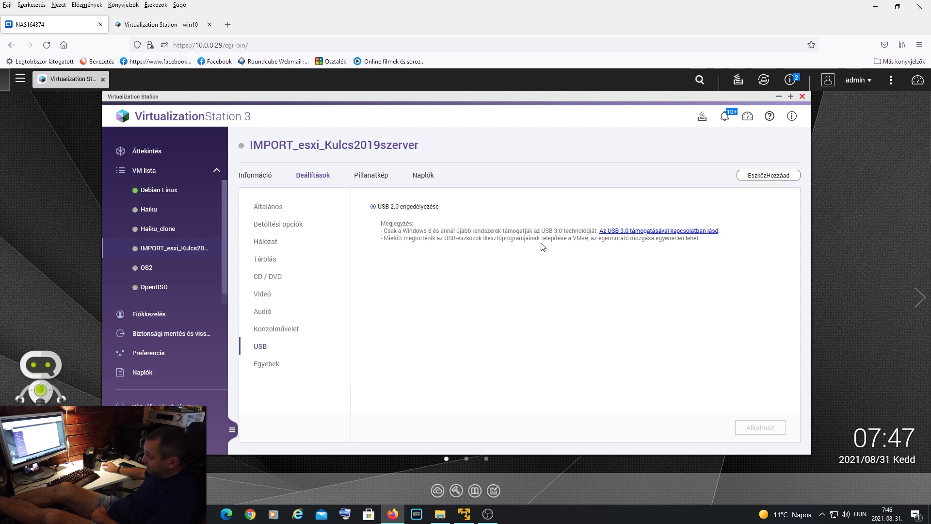
# - Check the auto-start and Virtio-serial settings, then open the Debian Linux console from the overview
pyautogui.click(268, 365)
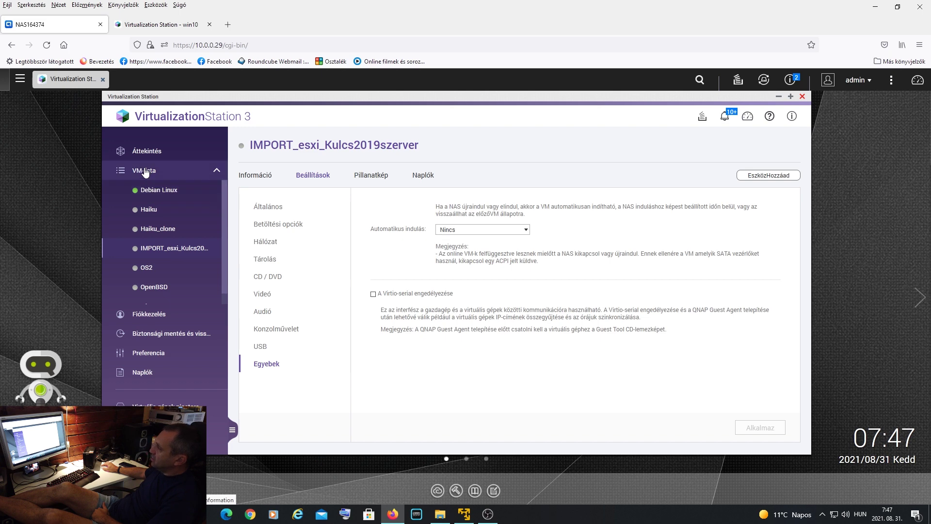
pyautogui.click(264, 176)
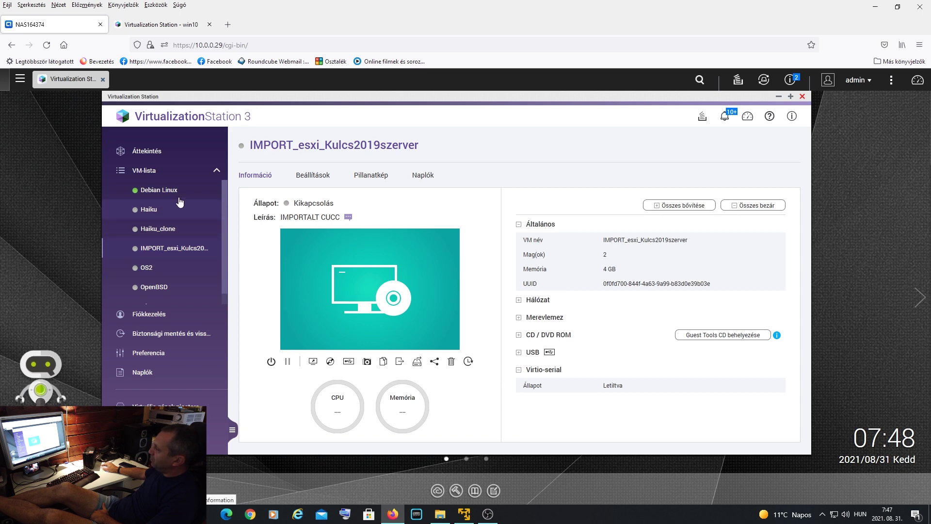
pyautogui.click(148, 150)
pyautogui.scroll(-3, 641, 362)
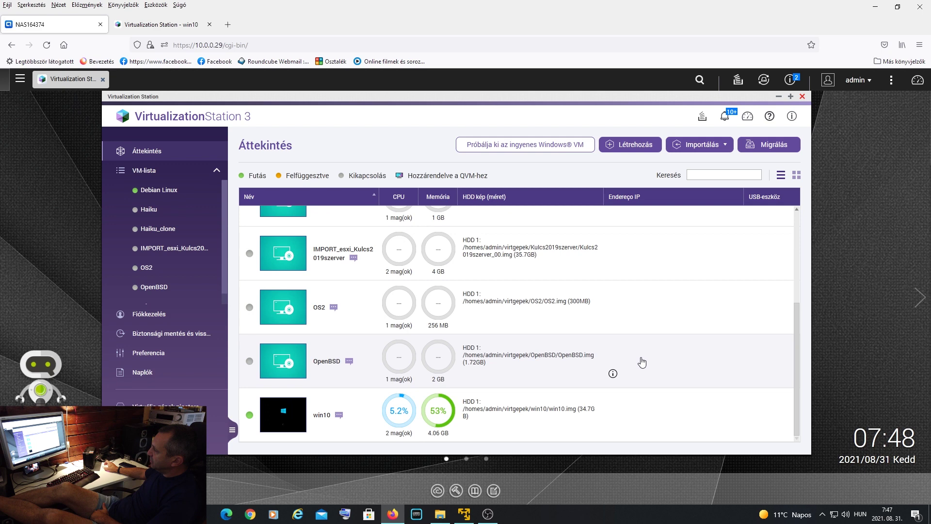
pyautogui.scroll(5, 687, 357)
pyautogui.moveTo(292, 238)
pyautogui.click(284, 244)
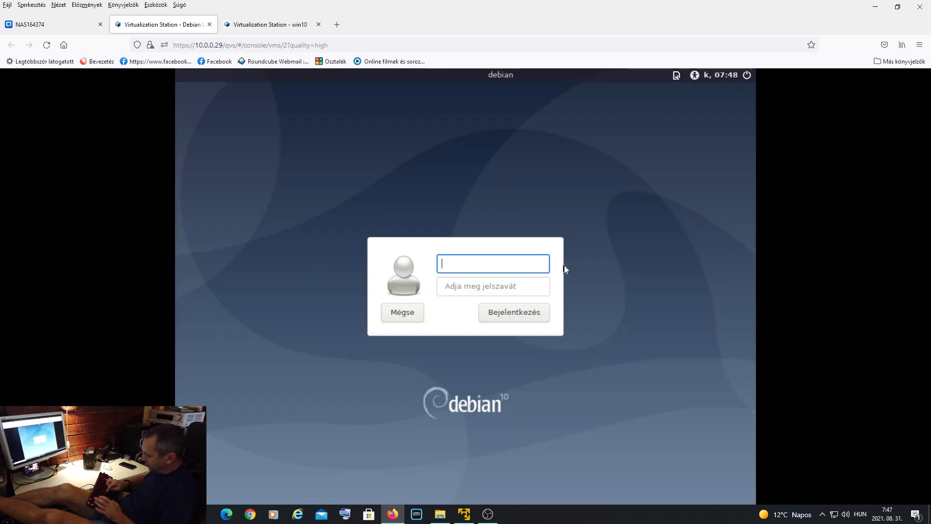
# - Log in to Debian with the user's username and password, then go back to the NAS tab
pyautogui.write('muszasg')
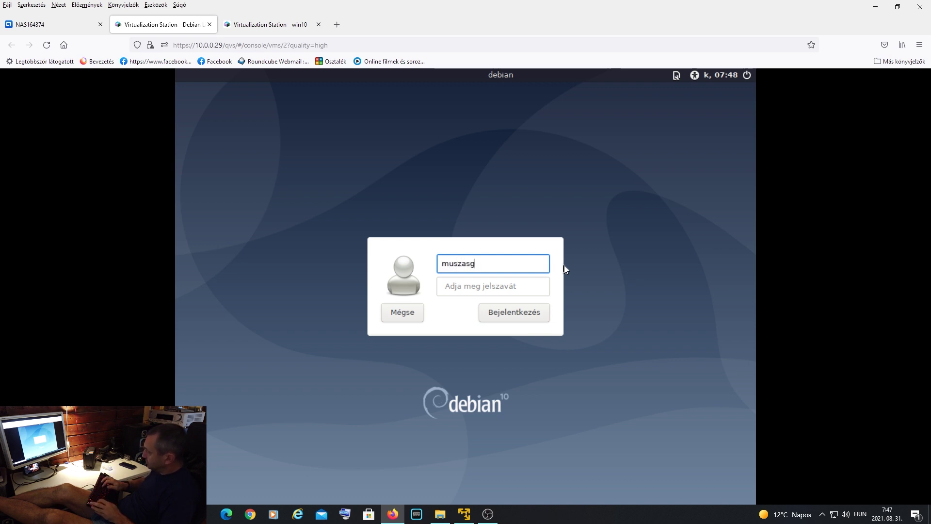
pyautogui.press('BackSpace')
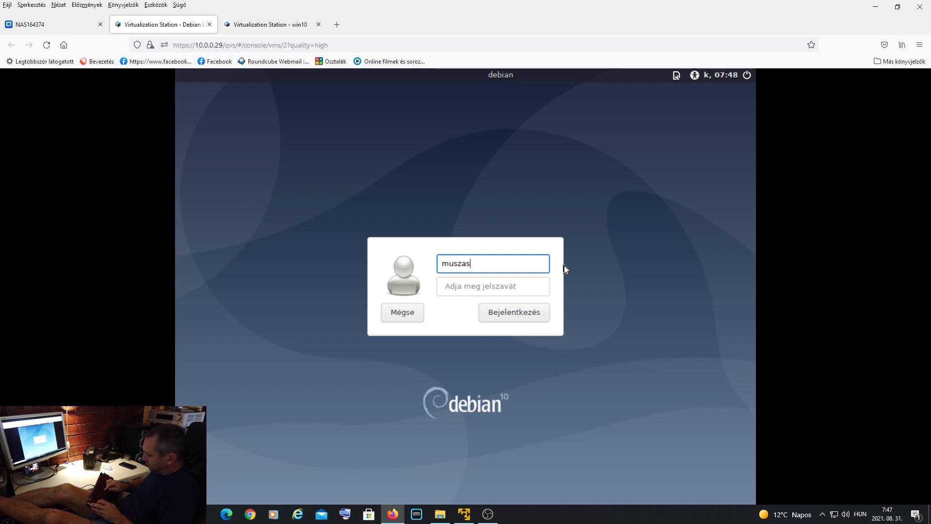
pyautogui.write('hi')
pyautogui.press('Tab')
pyautogui.write('*************')
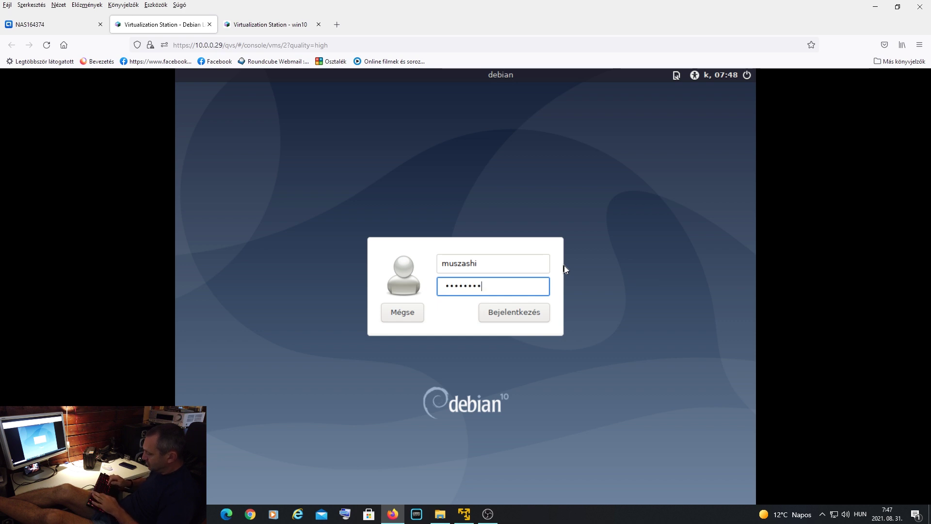
pyautogui.press('Return')
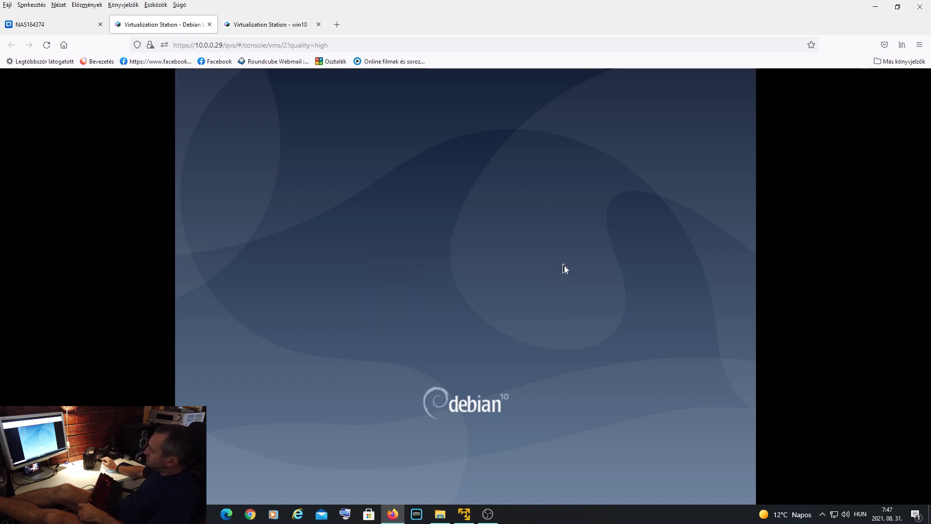
pyautogui.click(48, 27)
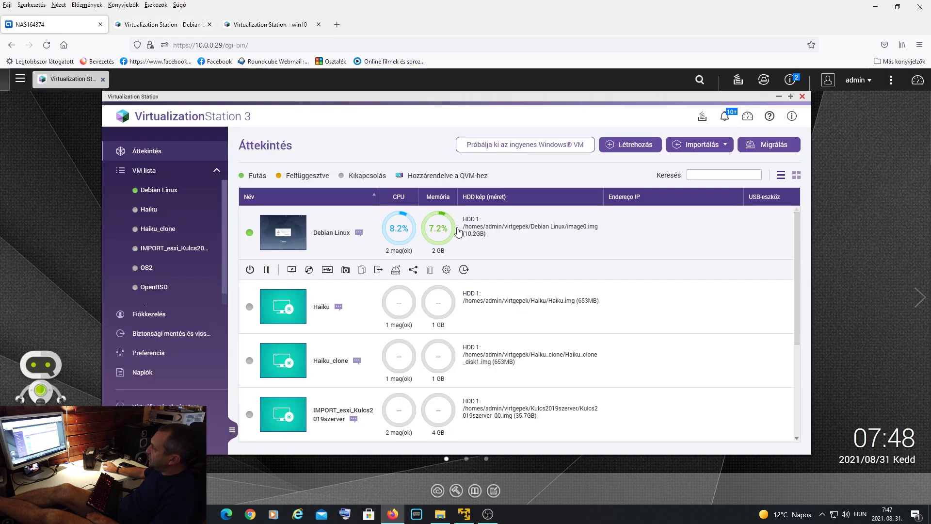
# - Open the win10 console and sign in with the Windows account password, retrying after a wrong entry
pyautogui.scroll(-5, 555, 268)
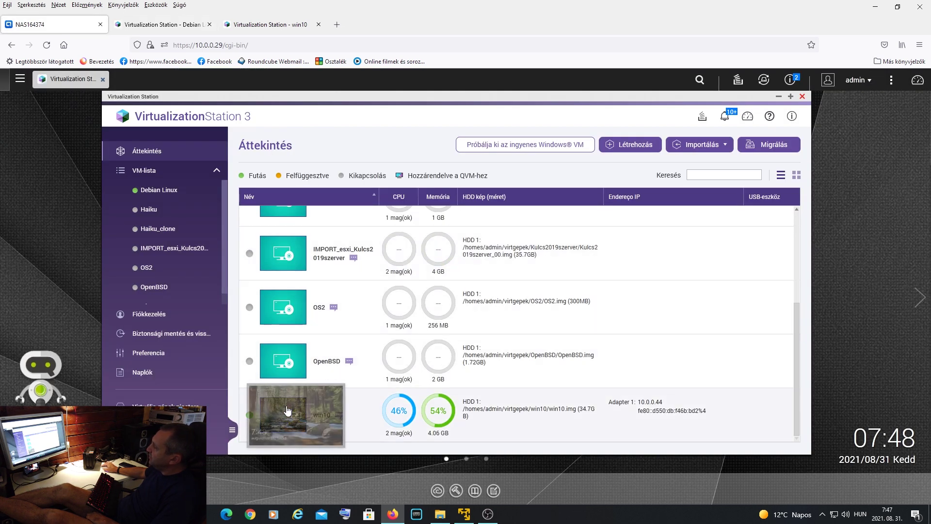
pyautogui.click(286, 411)
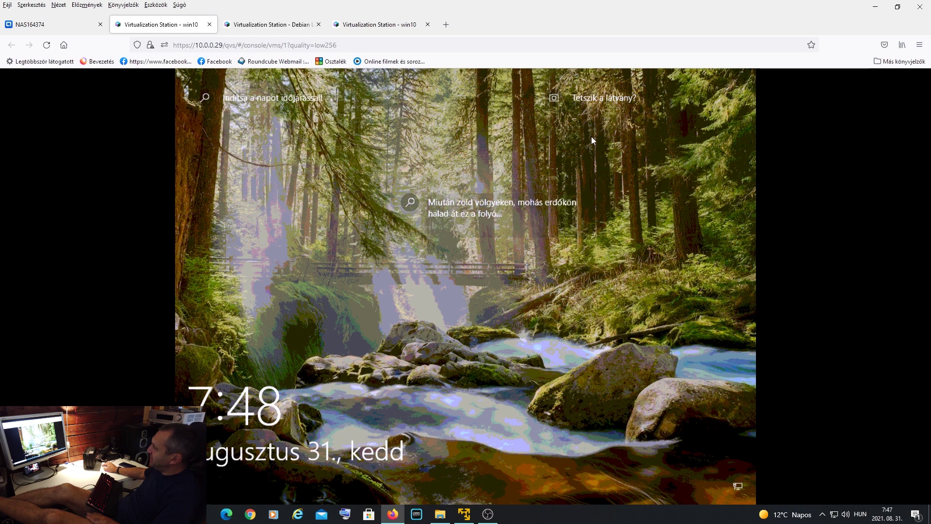
pyautogui.click(475, 125)
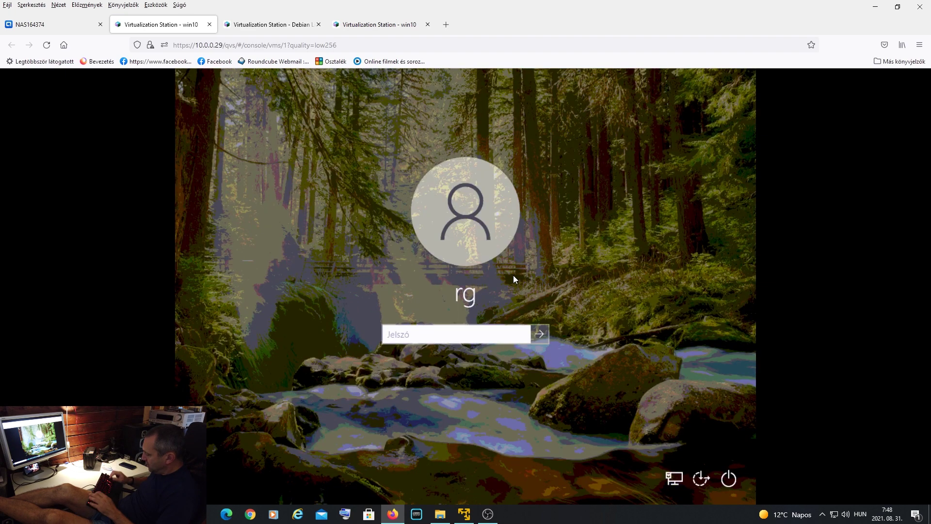
pyautogui.write('*************')
pyautogui.press('Return')
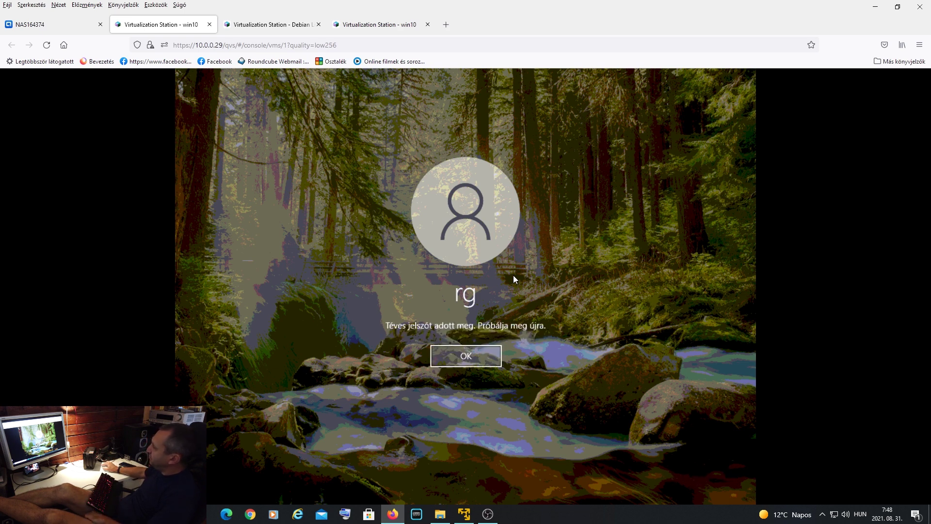
pyautogui.click(476, 350)
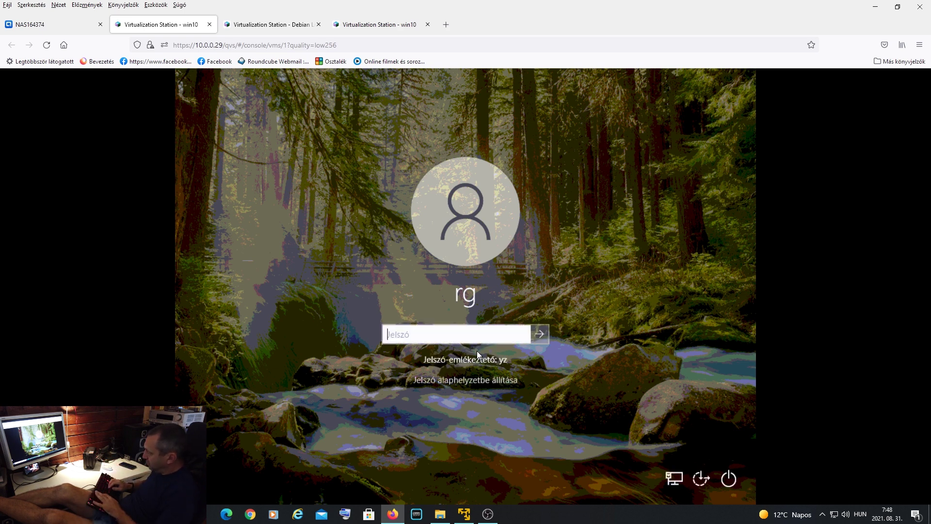
pyautogui.write('******')
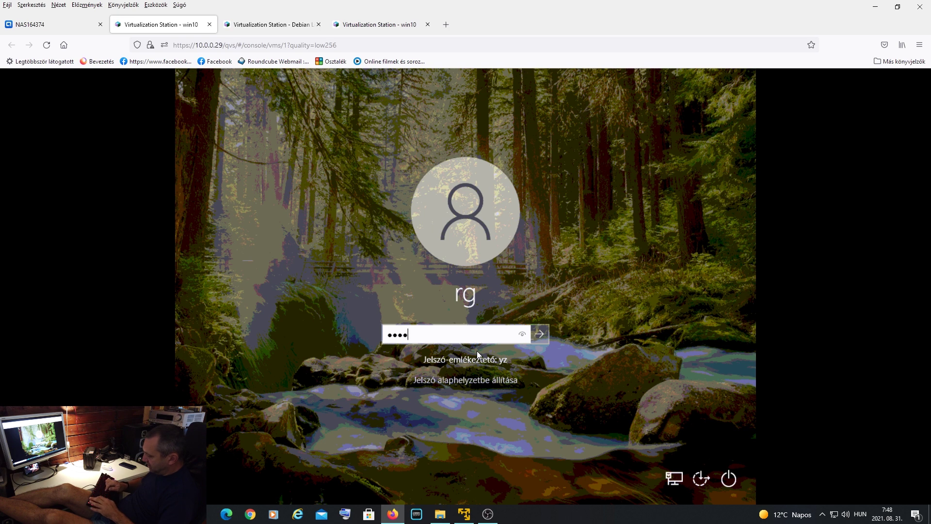
pyautogui.write('*******')
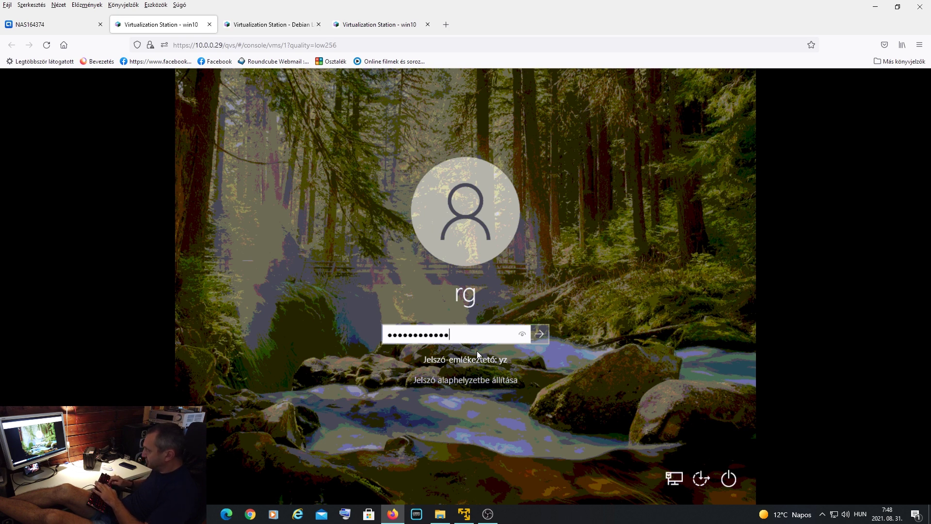
pyautogui.press('Return')
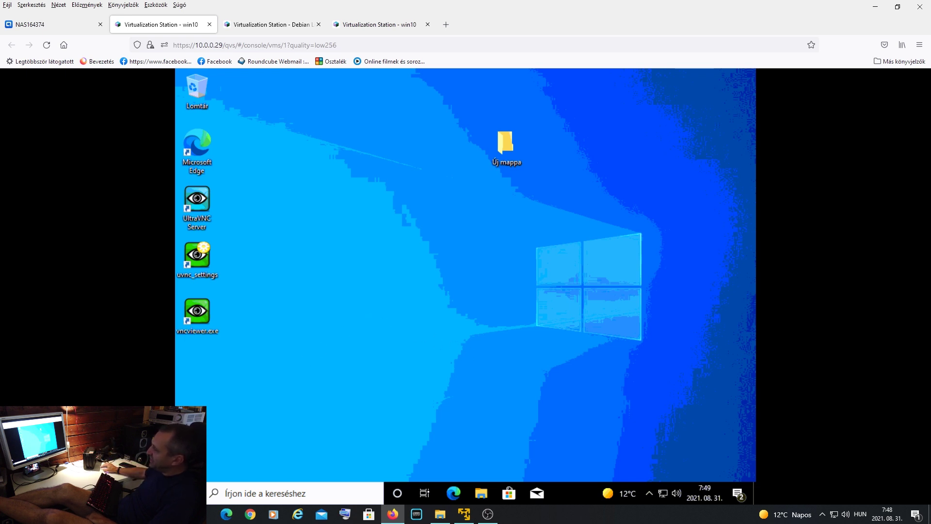
# - Switch the win10 console display quality to Magas (>20 Mbits) and confirm with Igen
pyautogui.moveTo(4, 219)
pyautogui.moveTo(53, 122)
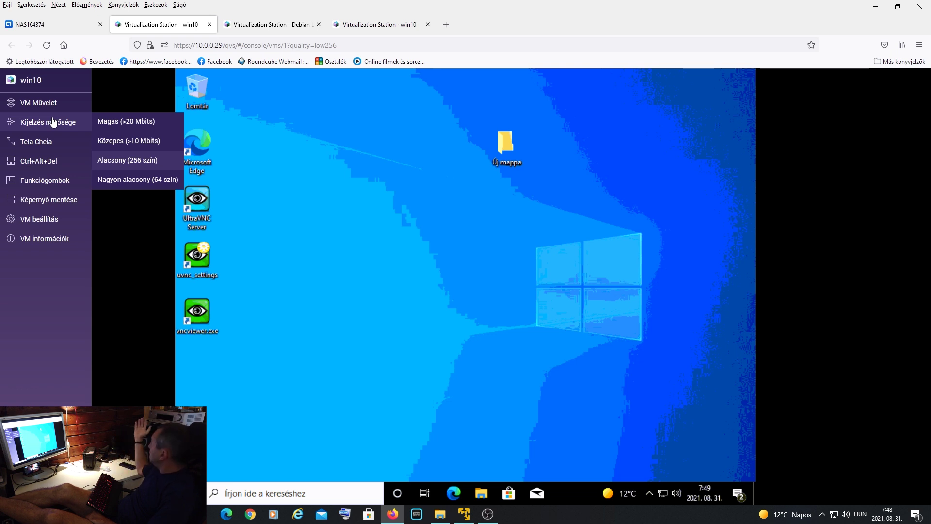
pyautogui.click(107, 122)
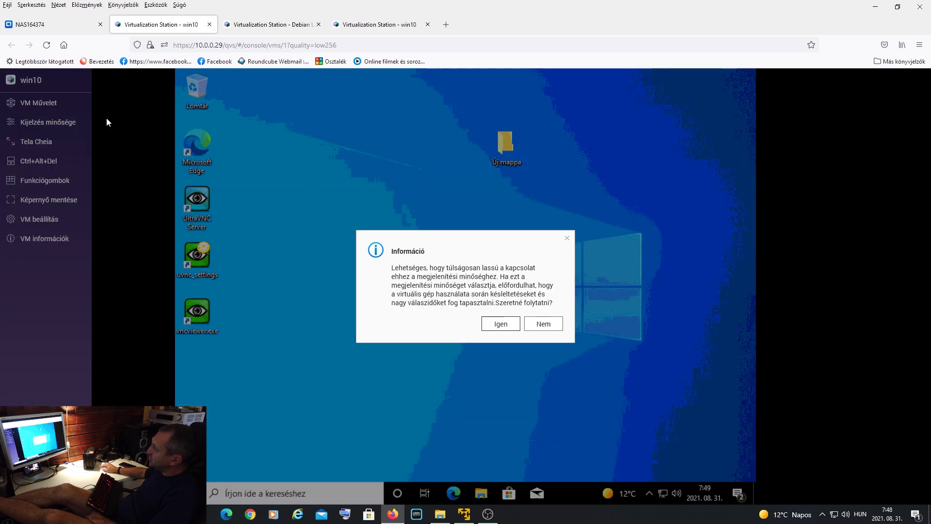
pyautogui.click(504, 322)
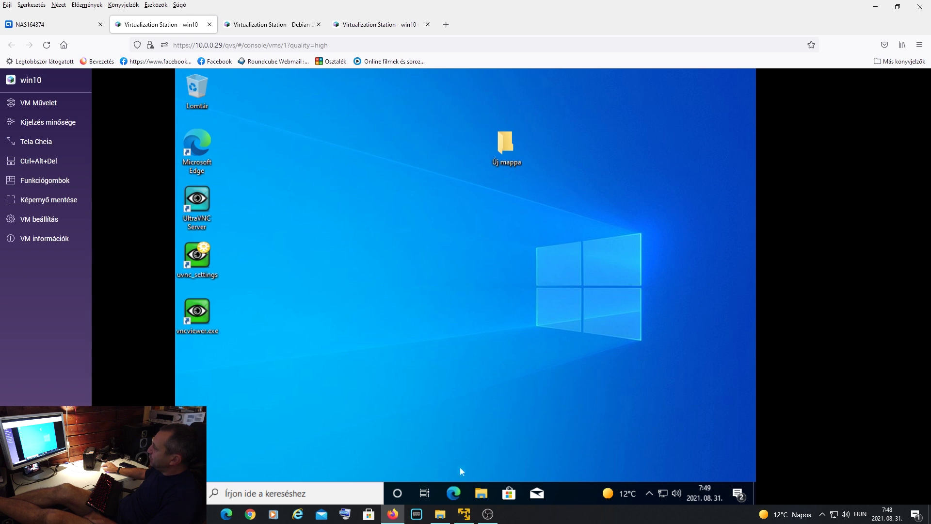
pyautogui.click(483, 495)
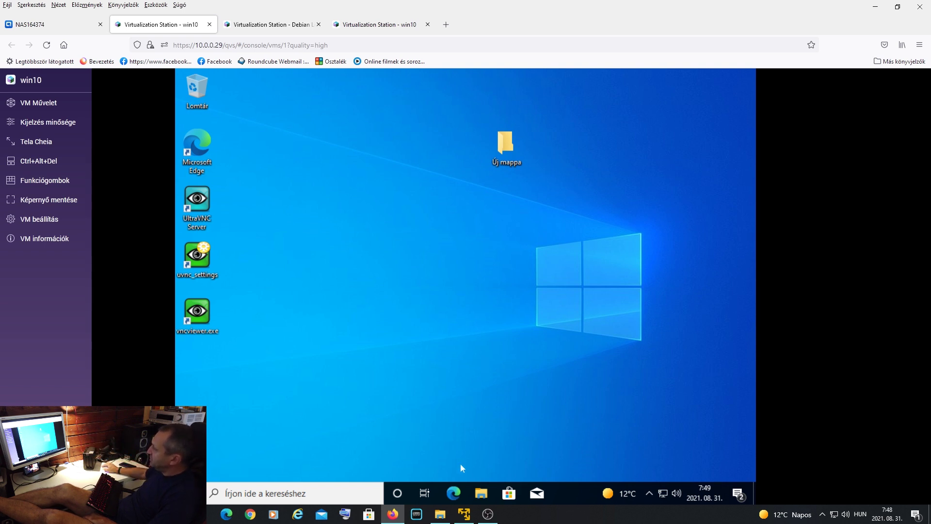
pyautogui.click(485, 499)
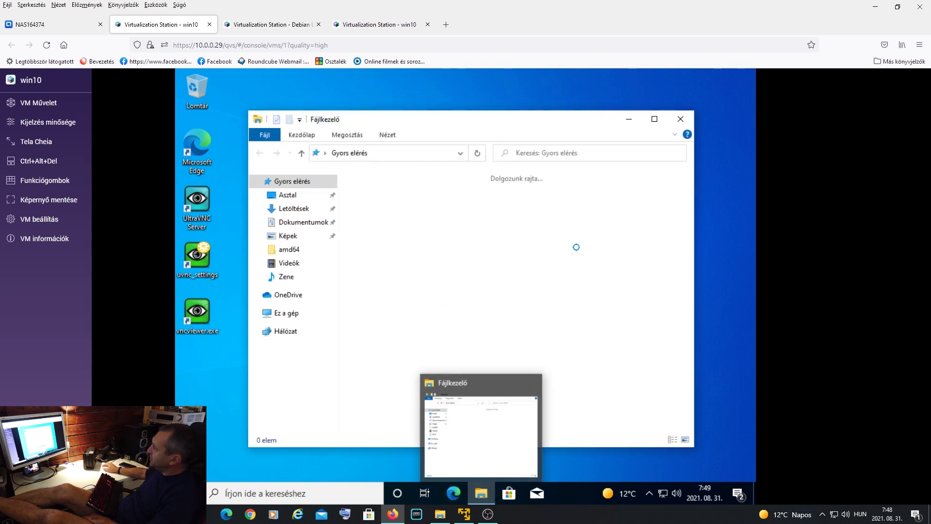
pyautogui.click(290, 314)
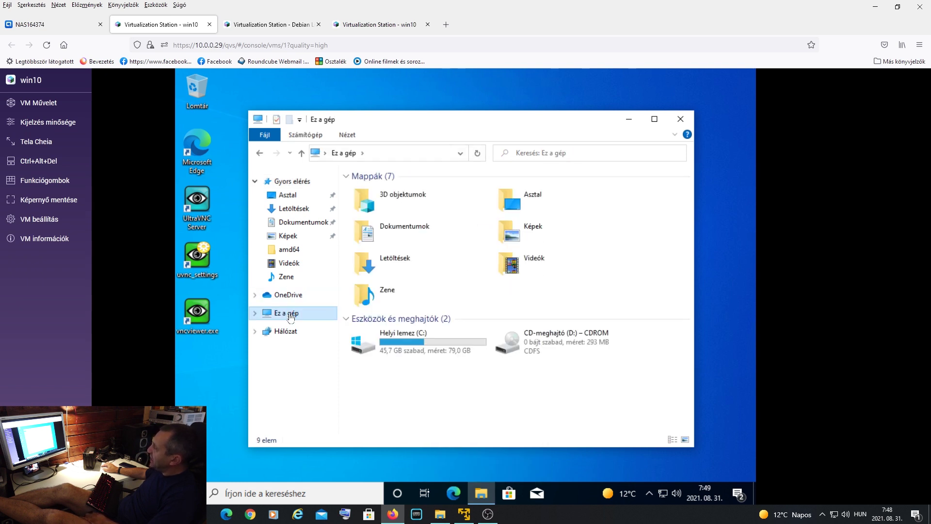
pyautogui.click(565, 350)
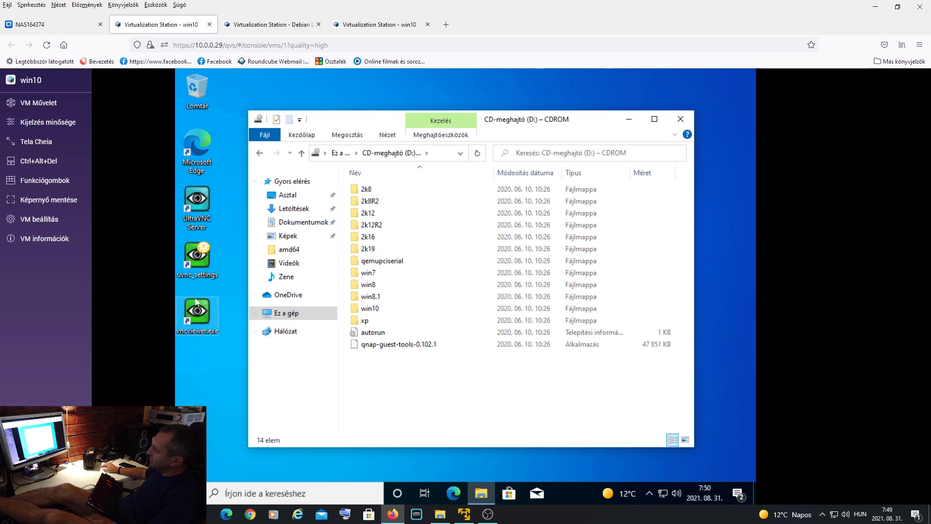
pyautogui.click(680, 119)
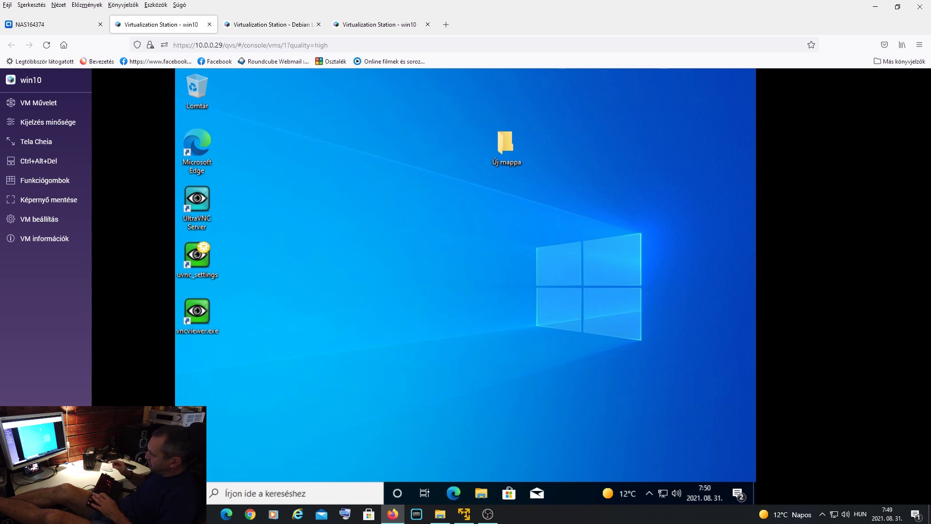
pyautogui.press('super')
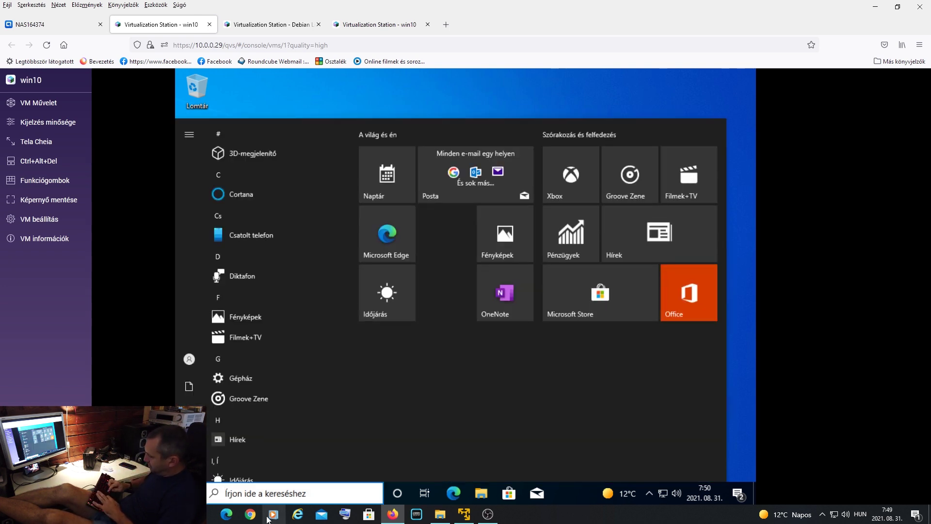
pyautogui.write('cmd')
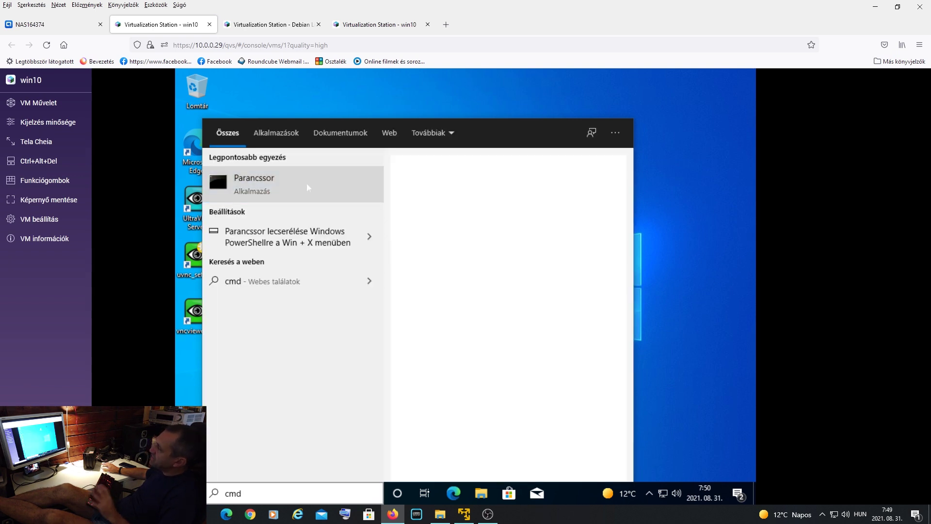
pyautogui.click(307, 185)
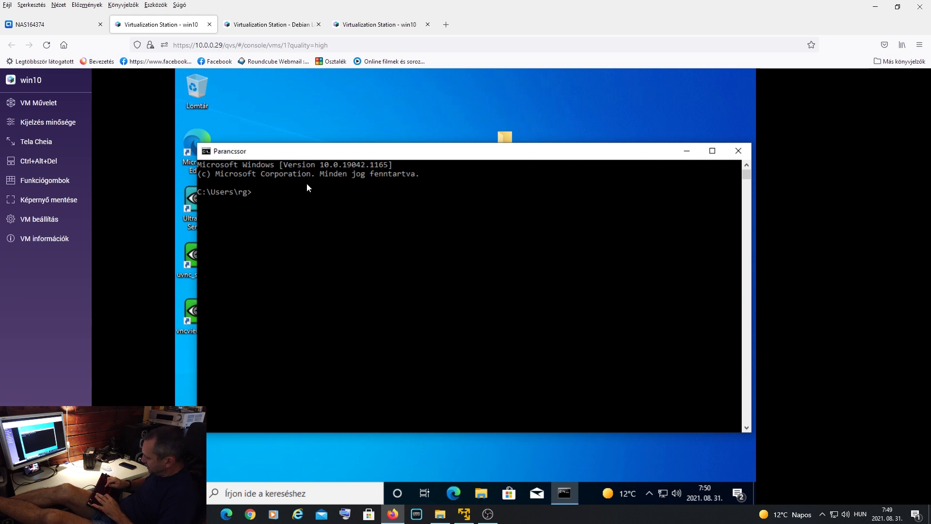
pyautogui.write('ipconfig')
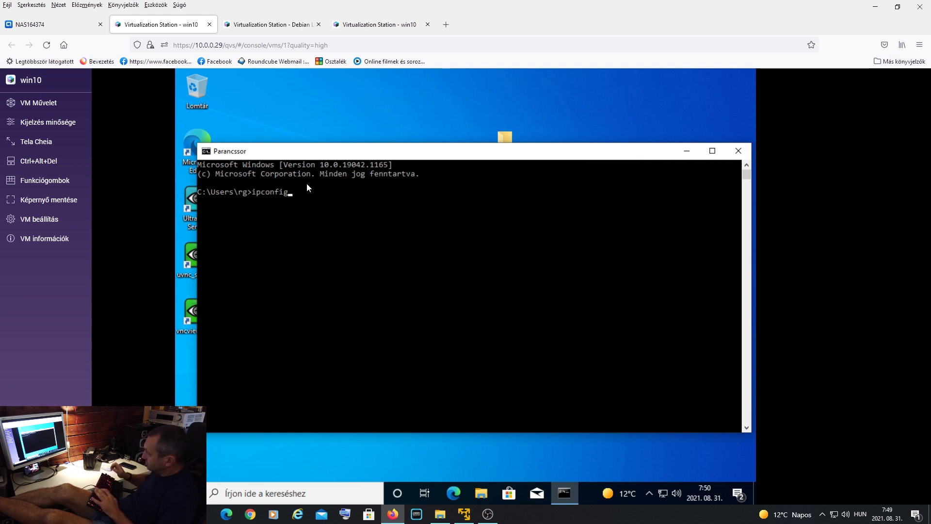
pyautogui.press('Return')
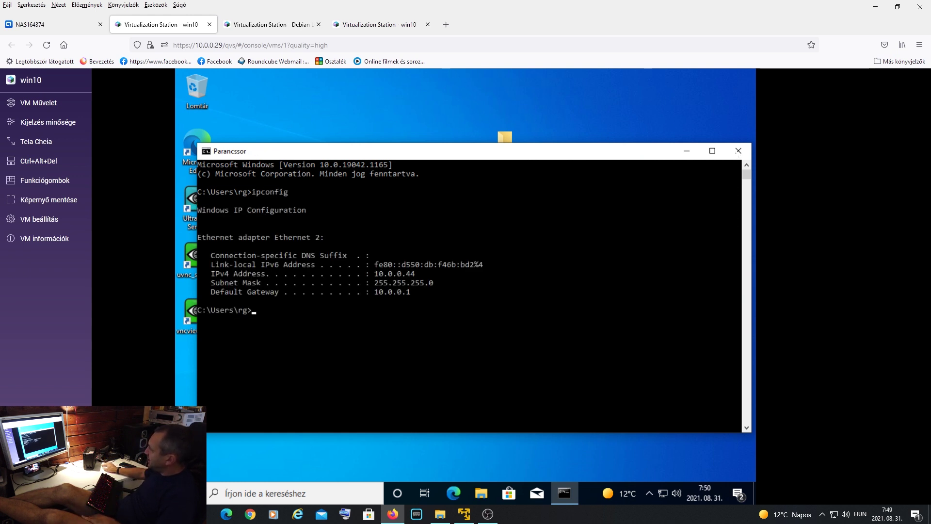
pyautogui.click(738, 151)
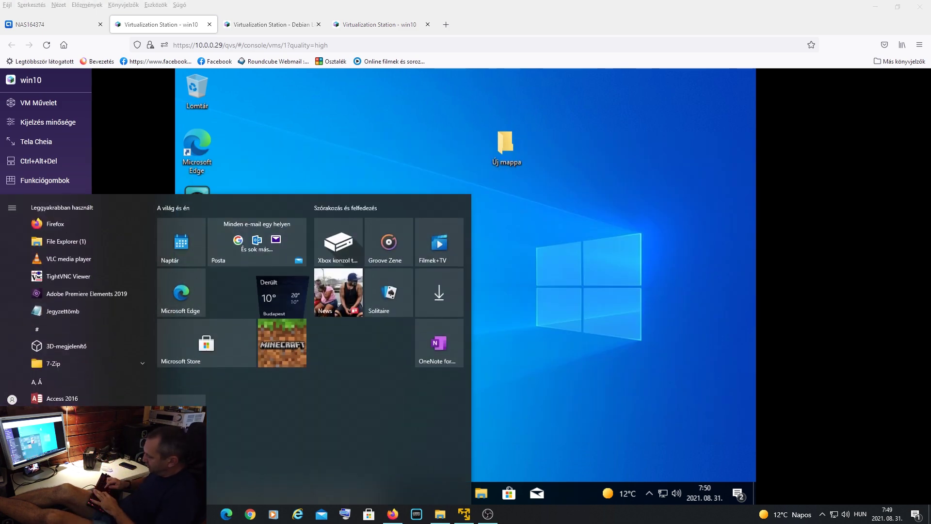
# - Launch TightVNC Viewer and connect to 10.0.0.44:5900 with the VNC password
pyautogui.write('vnc')
pyautogui.press('Escape')
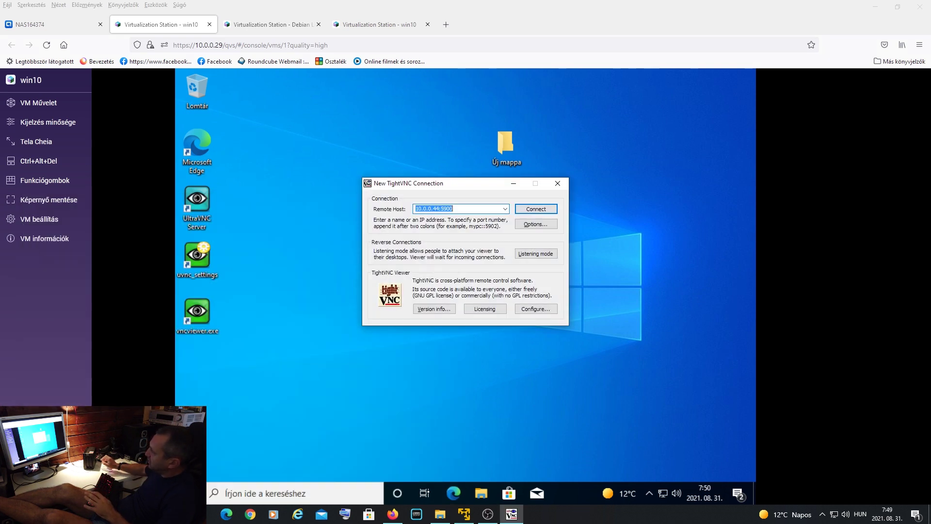
pyautogui.click(537, 209)
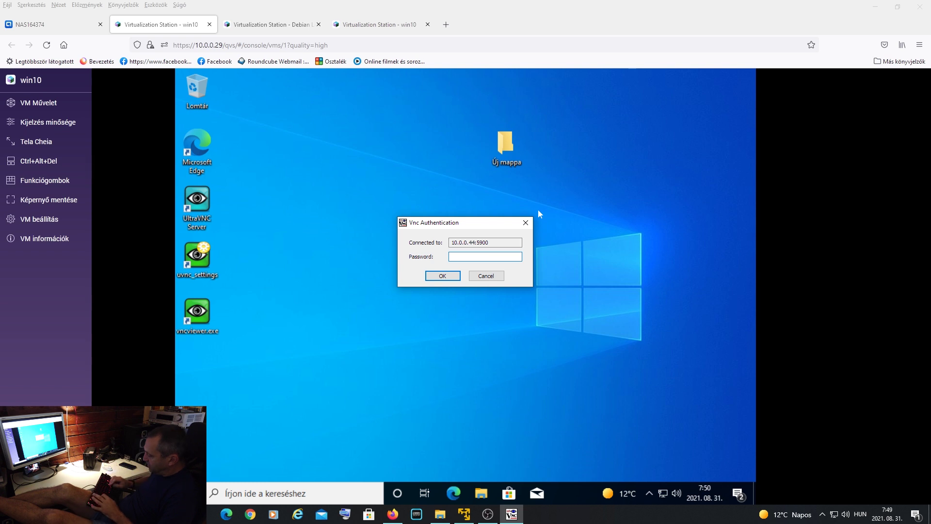
pyautogui.write('********')
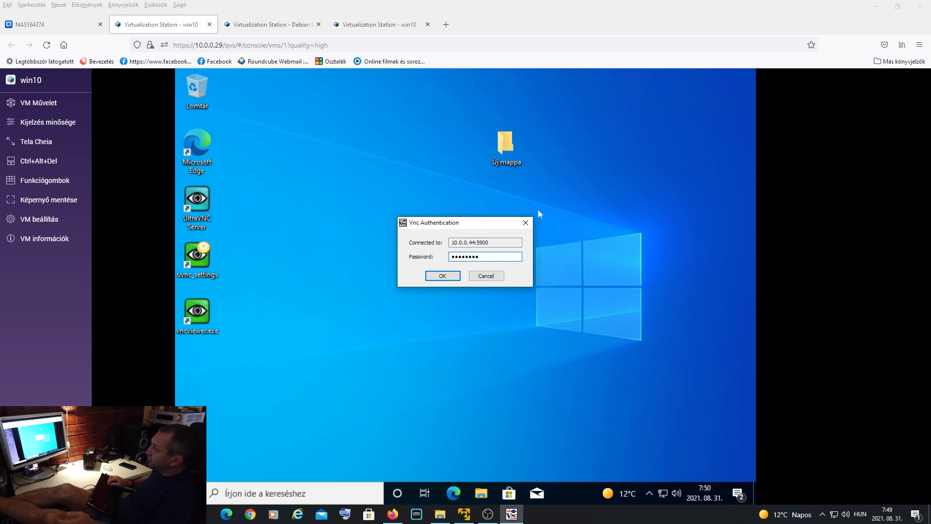
pyautogui.press('Return')
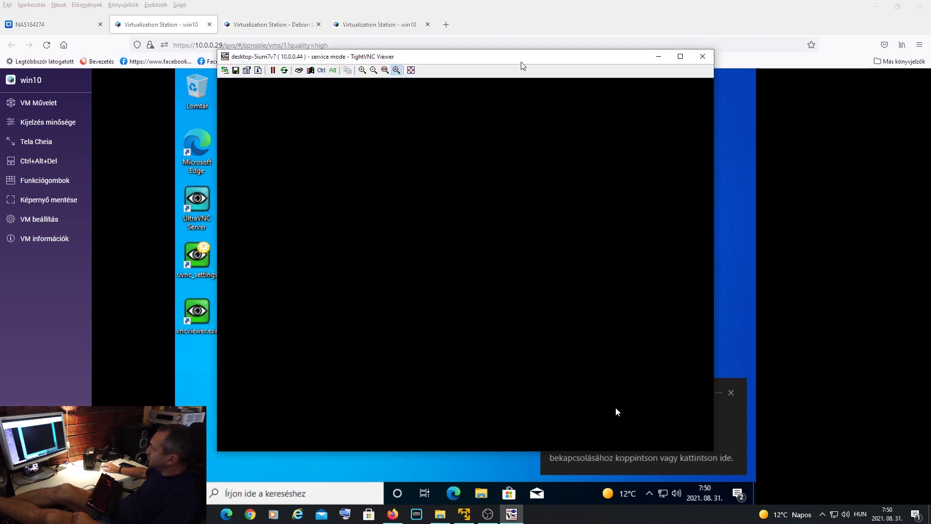
# - Move the remote desktop window to the screen's right edge and close the win10 console browser tab
pyautogui.moveTo(523, 66); pyautogui.dragTo(591, 61)
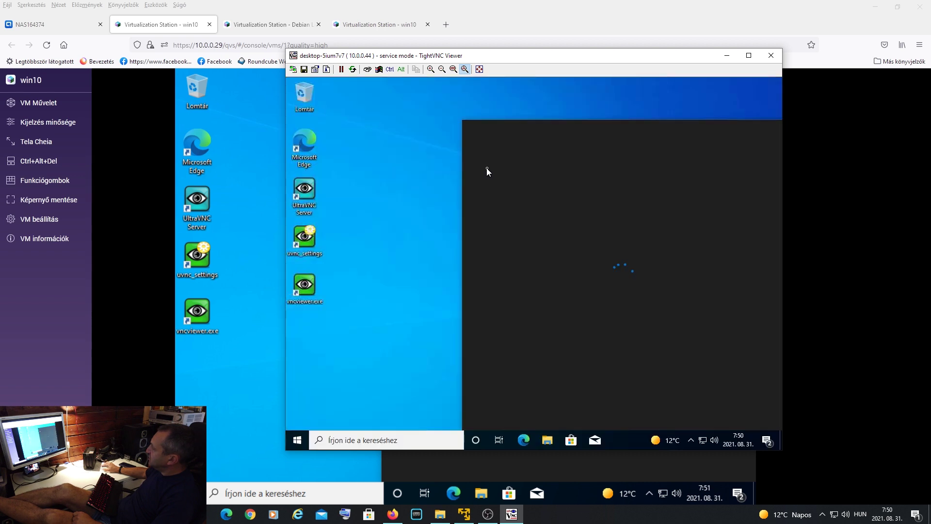
pyautogui.moveTo(522, 59)
pyautogui.mouseDown()
pyautogui.moveTo(554, 52)
pyautogui.moveTo(510, 62)
pyautogui.mouseUp()
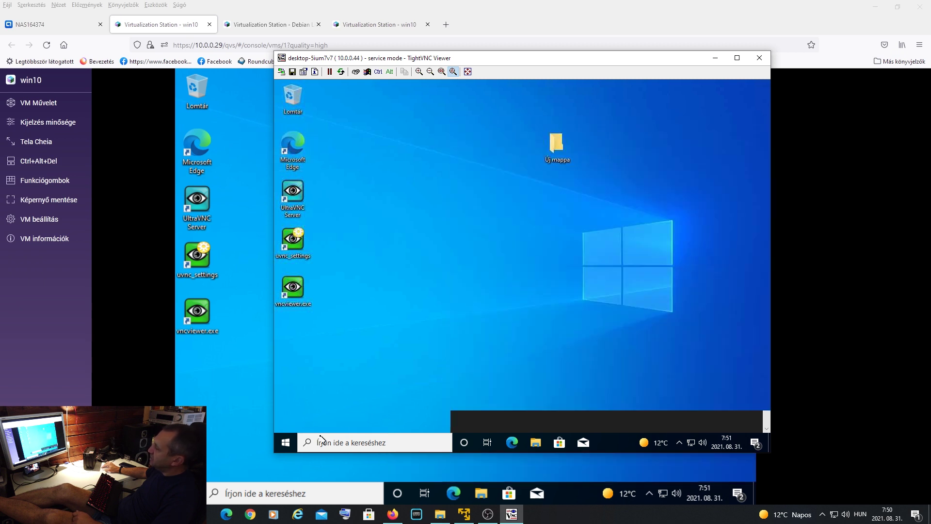
pyautogui.click(286, 443)
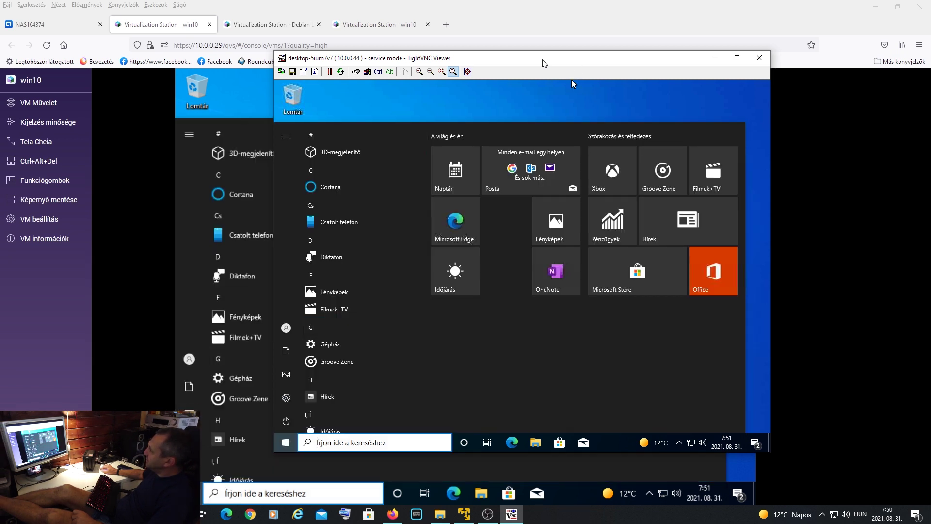
pyautogui.moveTo(543, 60); pyautogui.dragTo(717, 39)
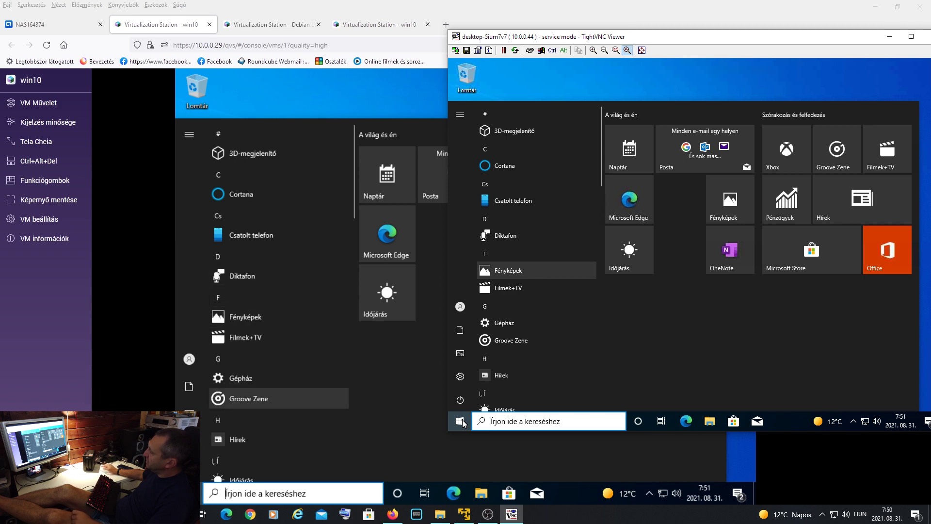
pyautogui.press('Escape')
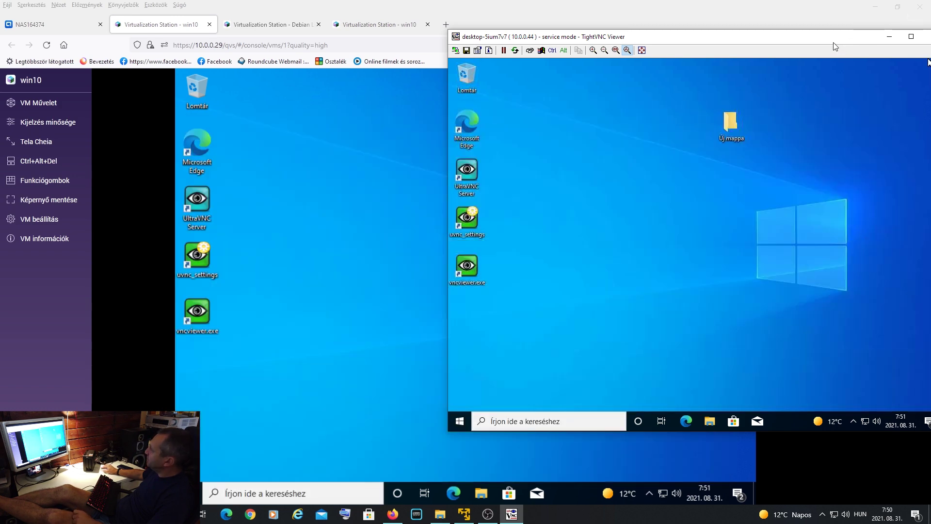
pyautogui.click(210, 25)
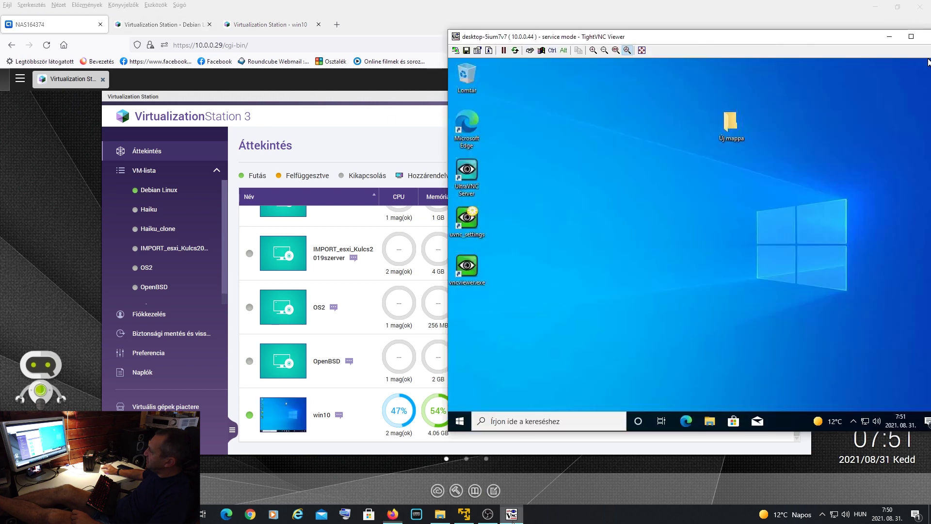
# - Bring the win10 remote desktop into view, check its Start power options, then close TightVNC Viewer
pyautogui.click(511, 514)
pyautogui.moveTo(703, 37); pyautogui.dragTo(593, 49)
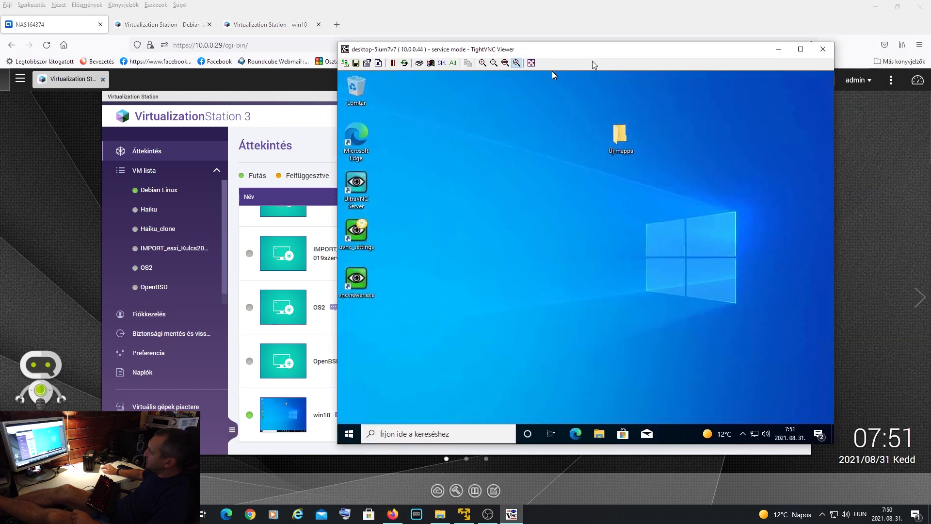
pyautogui.click(349, 435)
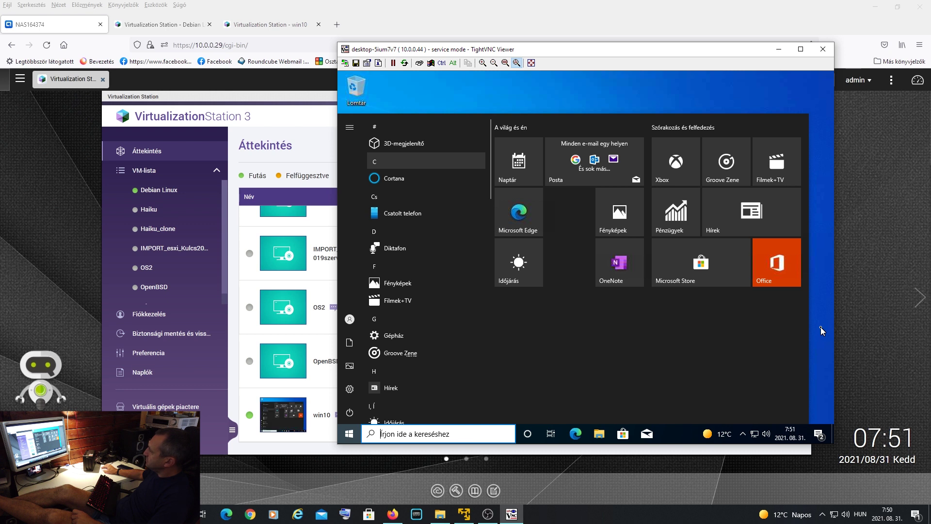
pyautogui.click(619, 89)
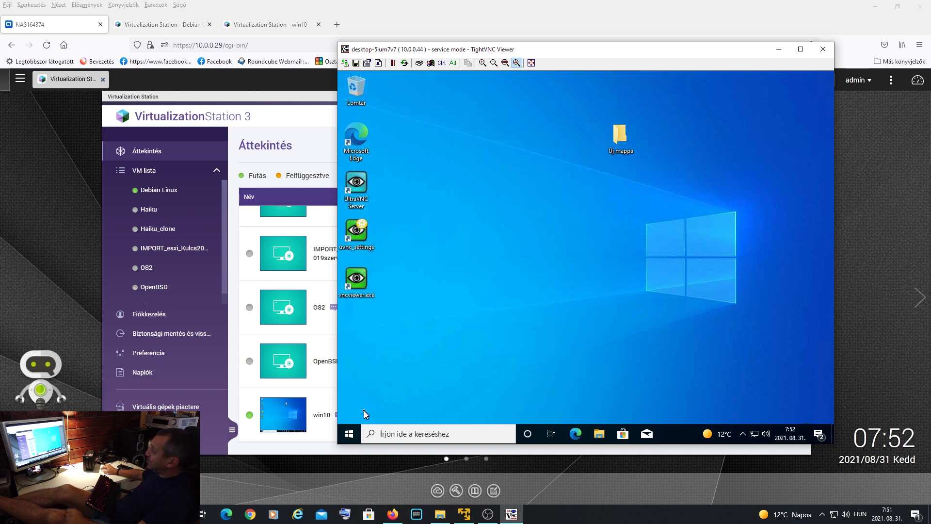
pyautogui.click(353, 437)
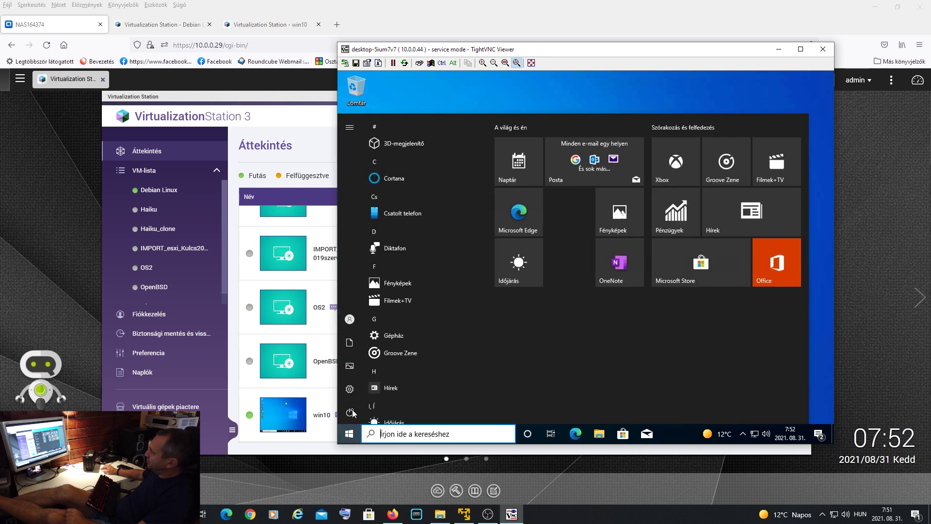
pyautogui.click(353, 413)
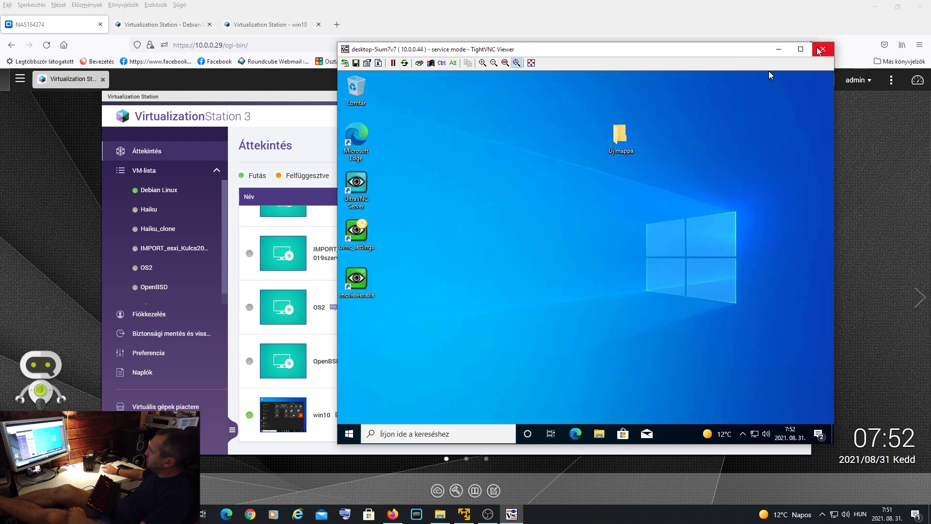
pyautogui.click(822, 49)
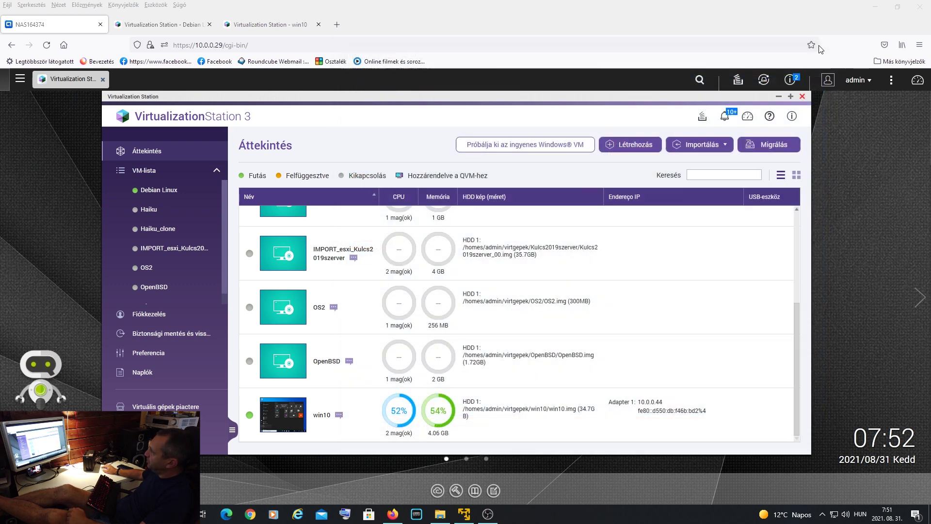
# - Select the win10 VM and drag the Virtualization Station window larger
pyautogui.moveTo(797, 316)
pyautogui.mouseDown()
pyautogui.moveTo(817, 209)
pyautogui.moveTo(816, 357)
pyautogui.moveTo(791, 299)
pyautogui.moveTo(795, 208)
pyautogui.moveTo(795, 310)
pyautogui.mouseUp()
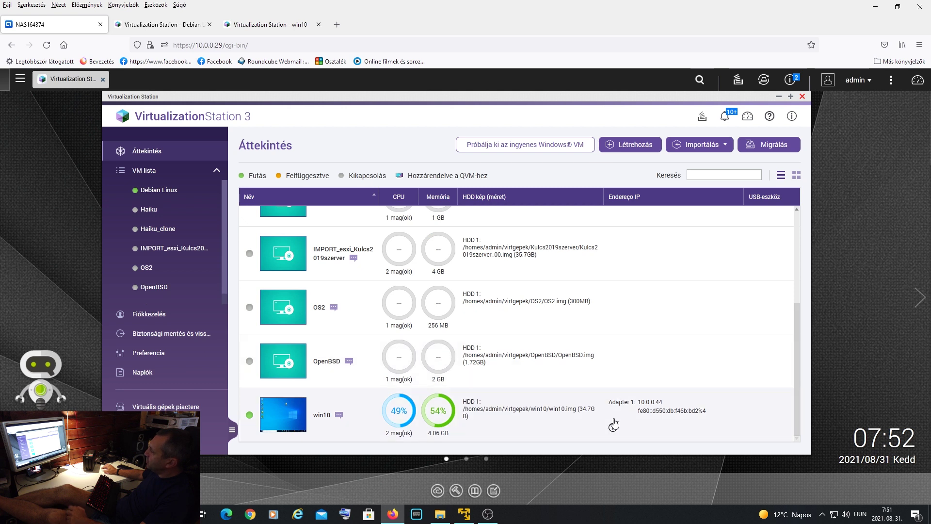
pyautogui.click(355, 430)
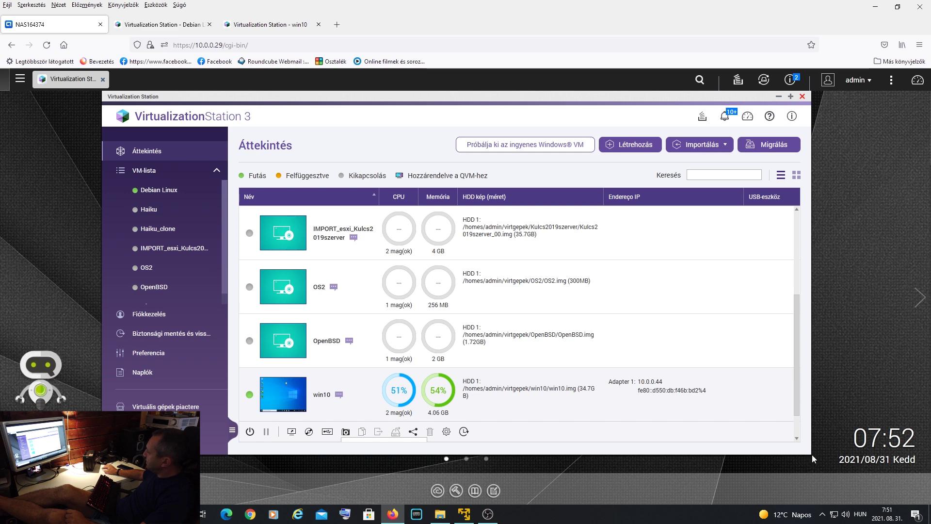
pyautogui.moveTo(812, 455); pyautogui.dragTo(812, 473)
pyautogui.click(860, 514)
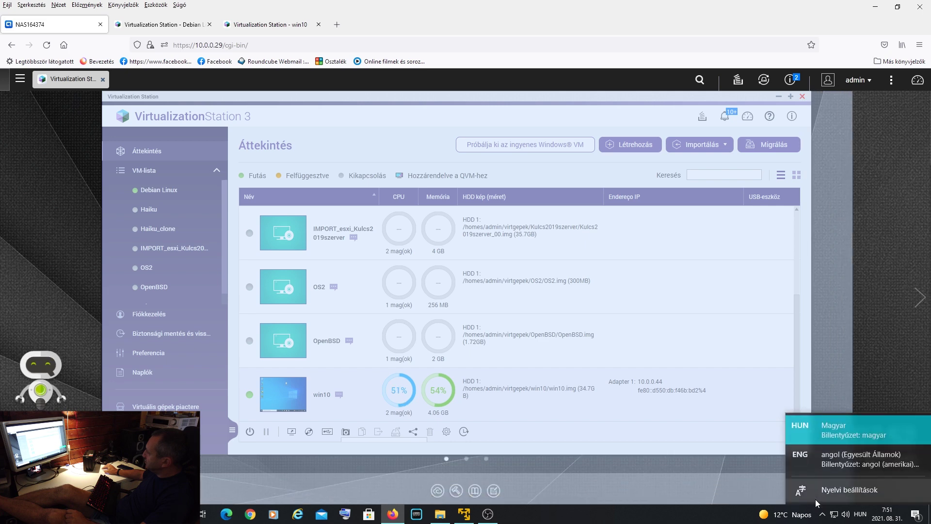
pyautogui.moveTo(817, 503); pyautogui.dragTo(841, 505)
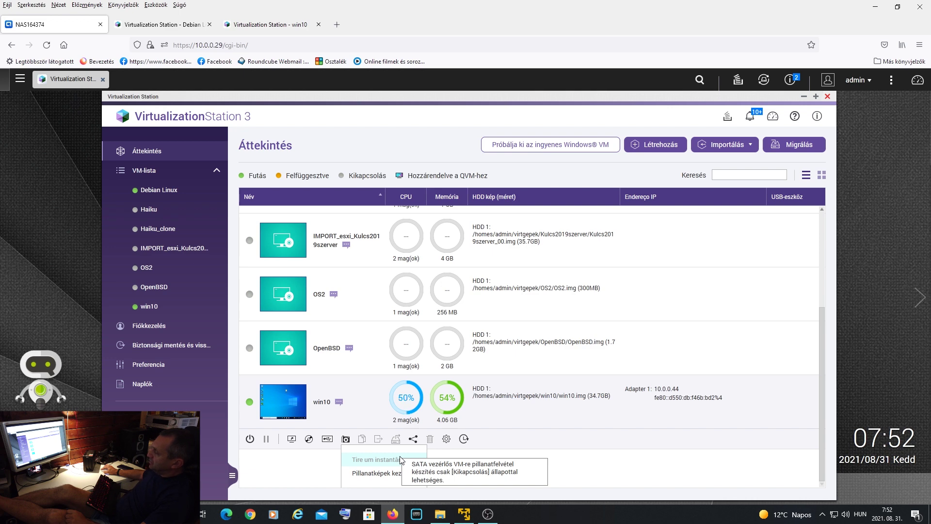
# - Dismiss the snapshot menu and shut down win10 with Leállítás, confirming with OK
pyautogui.click(606, 469)
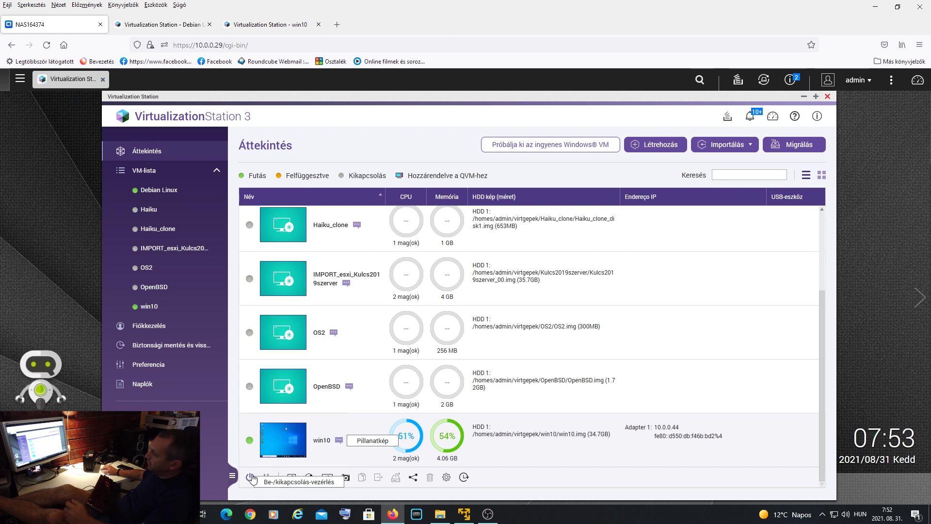
pyautogui.click(250, 478)
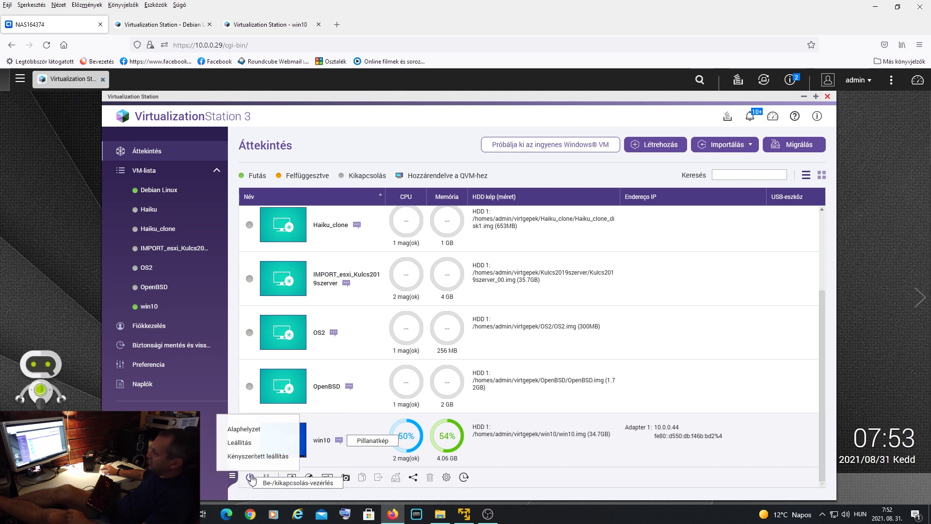
pyautogui.click(264, 442)
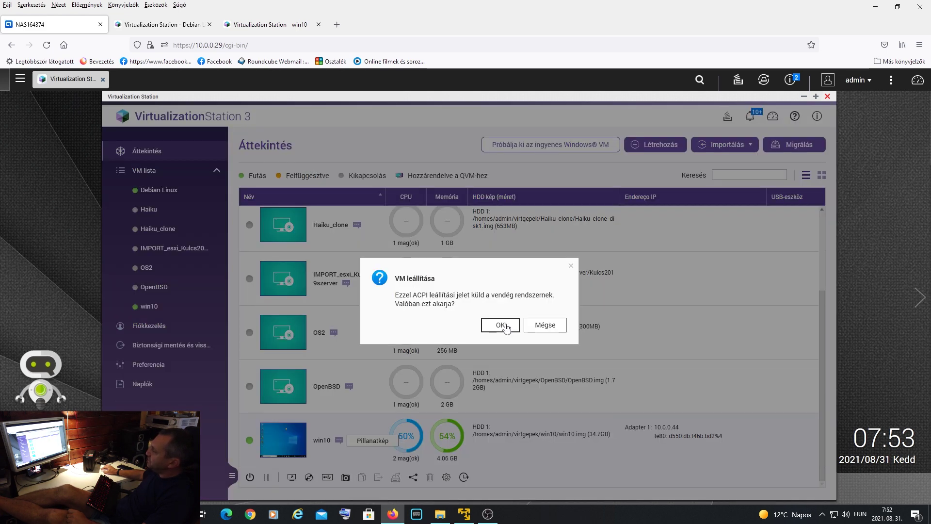
pyautogui.click(504, 326)
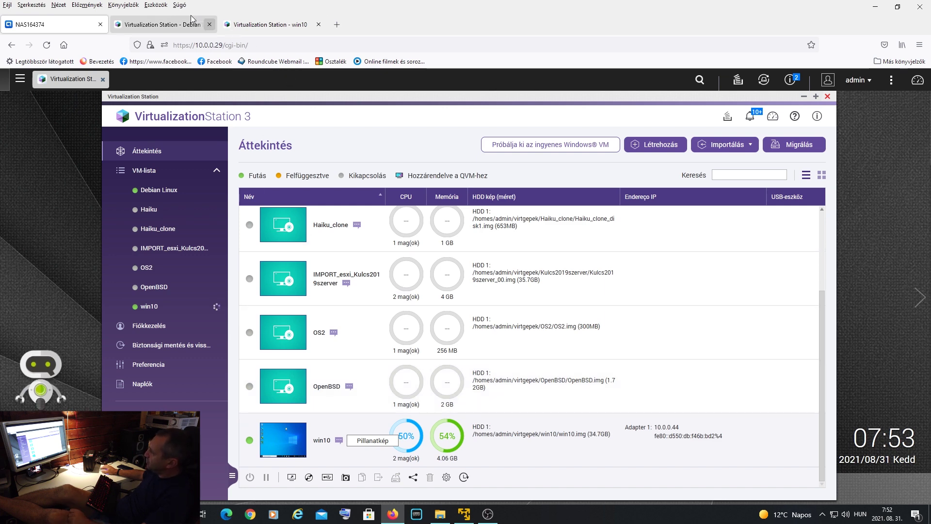
# - Watch the win10 console shut down, close its tab, and return to the NAS164374 overview
pyautogui.click(269, 24)
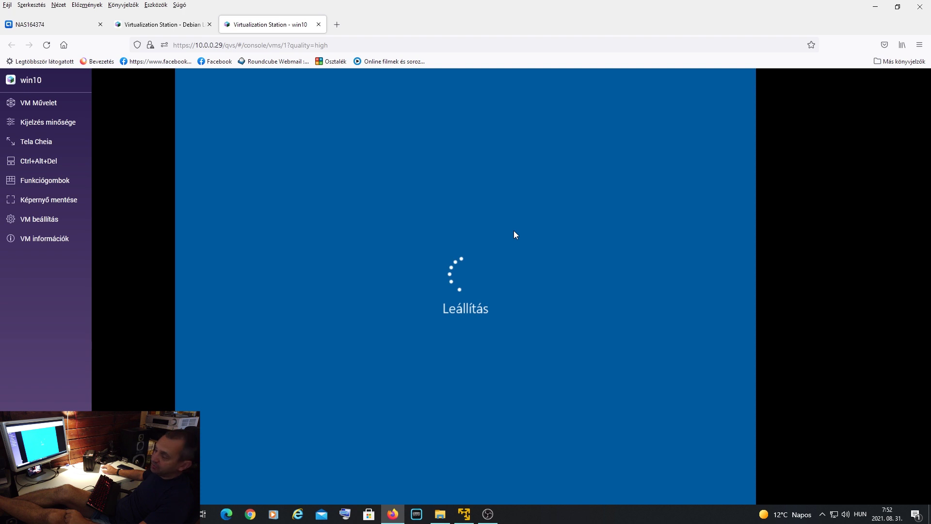
pyautogui.click(318, 24)
pyautogui.click(36, 27)
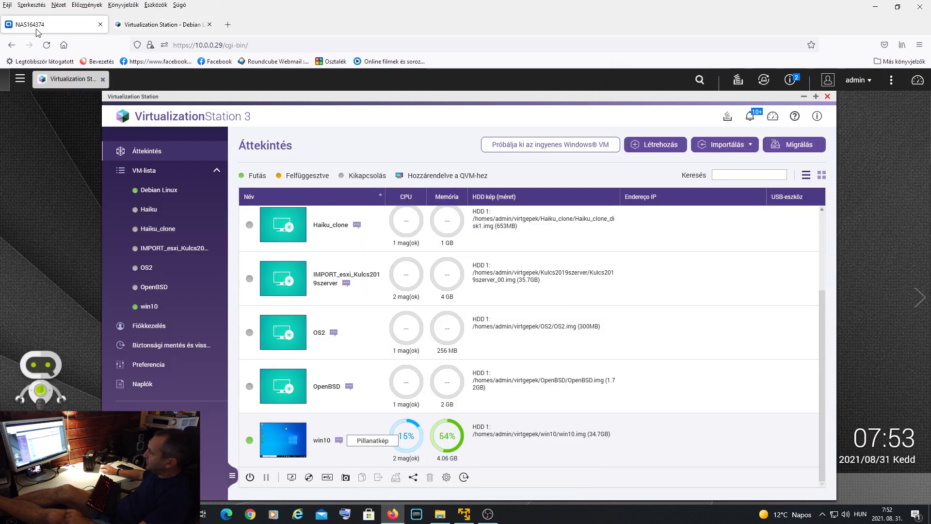
pyautogui.scroll(3, 738, 347)
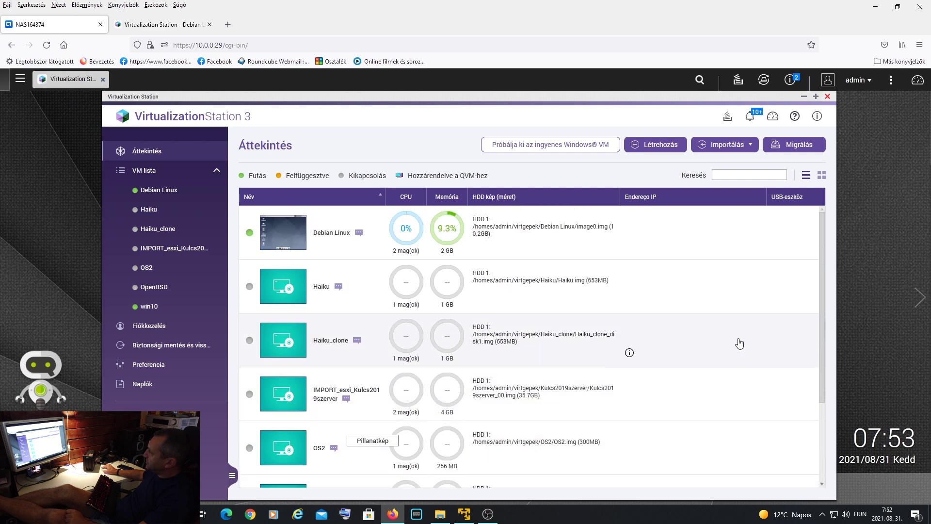
# - Select Debian Linux, run top in its console terminal, then return to the NAS164374 overview
pyautogui.click(354, 241)
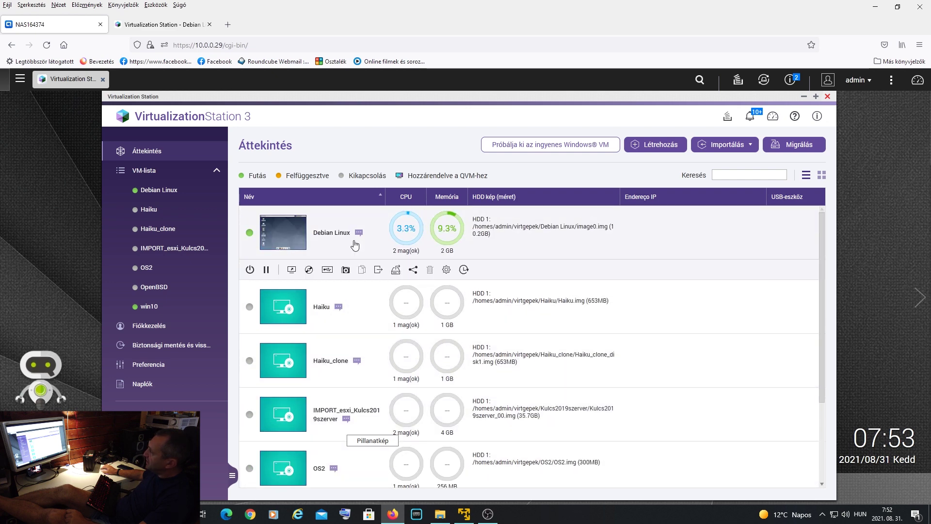
pyautogui.click(346, 270)
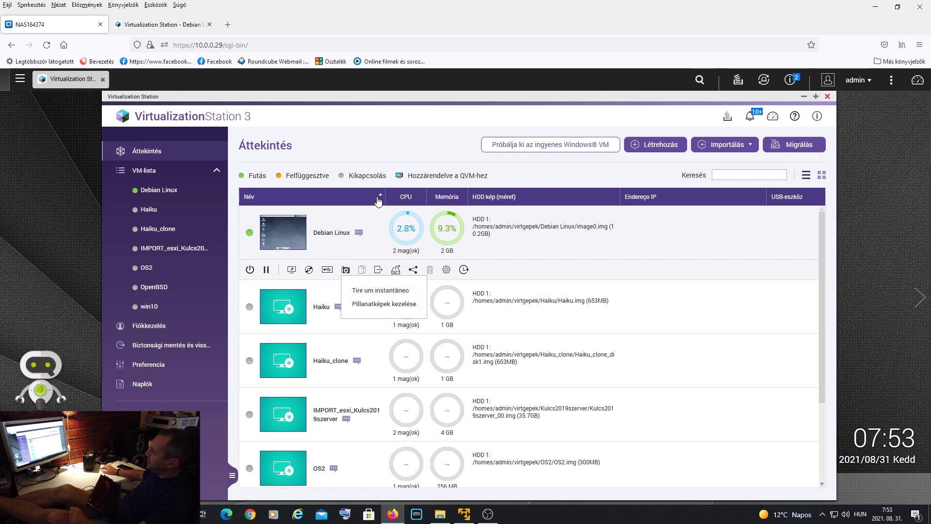
pyautogui.click(160, 25)
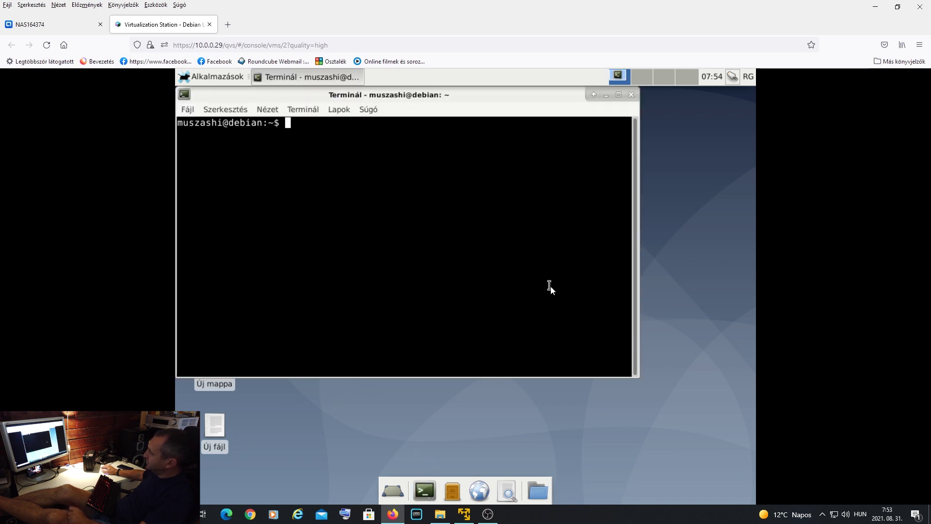
pyautogui.moveTo(454, 99); pyautogui.dragTo(557, 131)
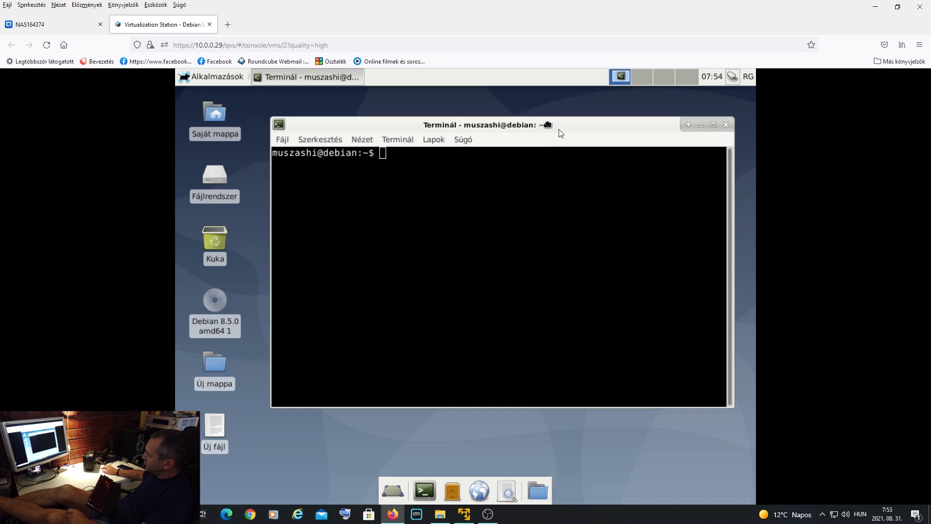
pyautogui.write('top')
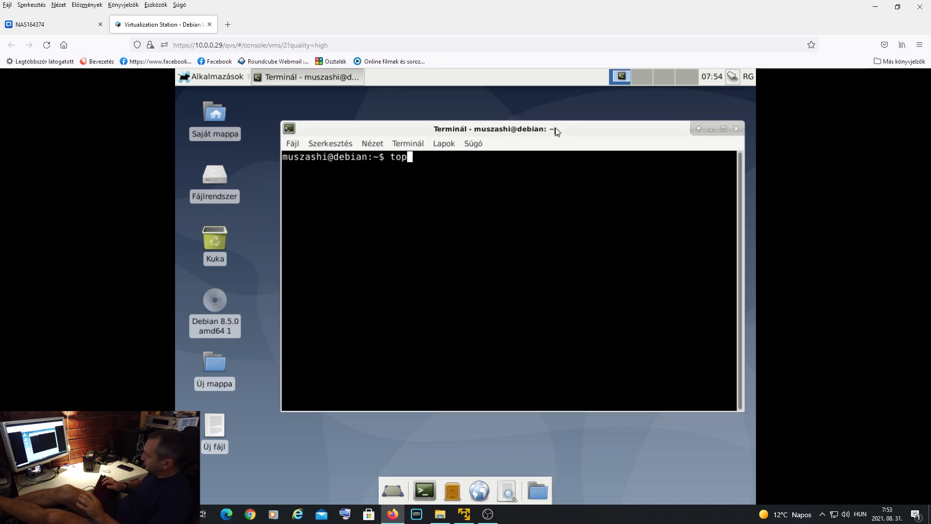
pyautogui.press('Return')
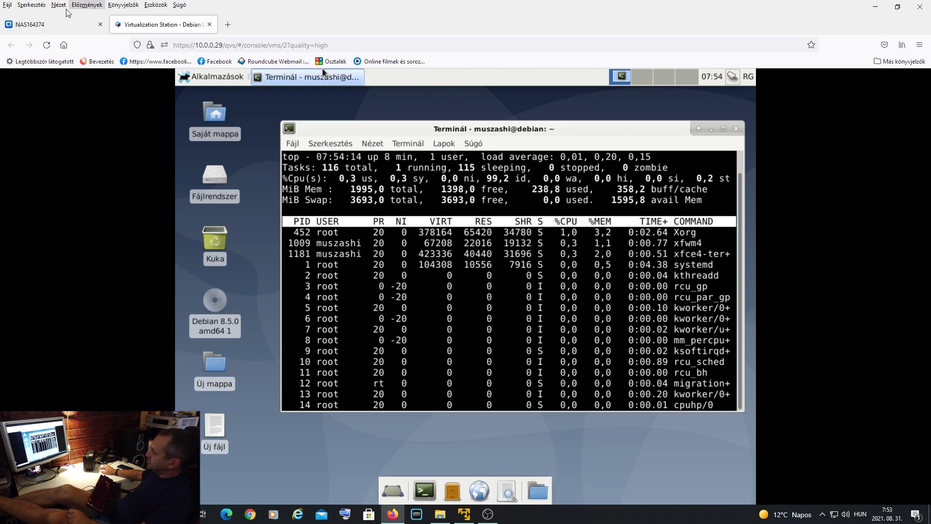
pyautogui.click(54, 25)
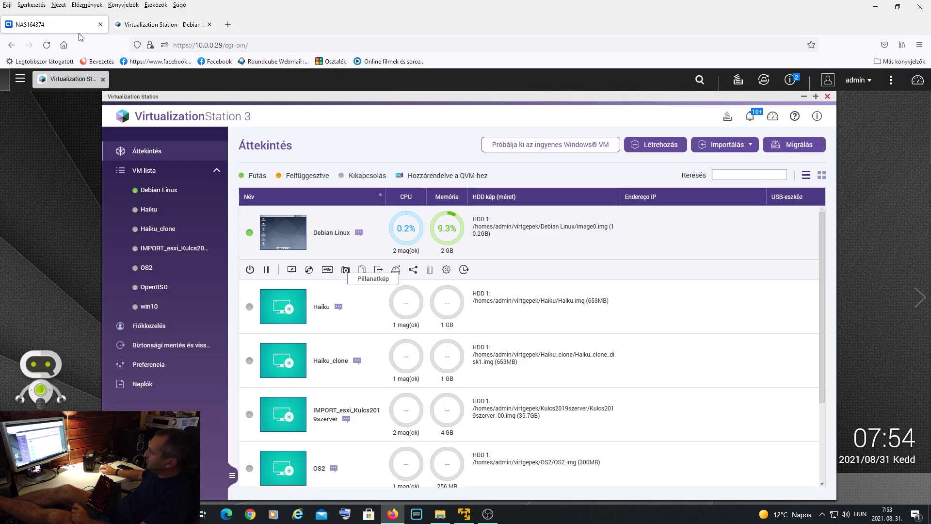
# - Take a snapshot of Debian Linux named 'pillanat'
pyautogui.click(346, 270)
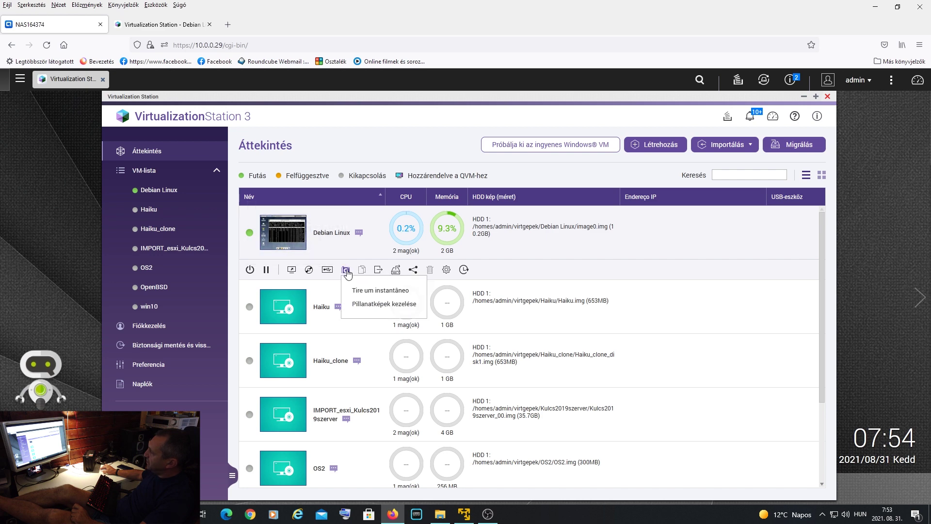
pyautogui.click(368, 290)
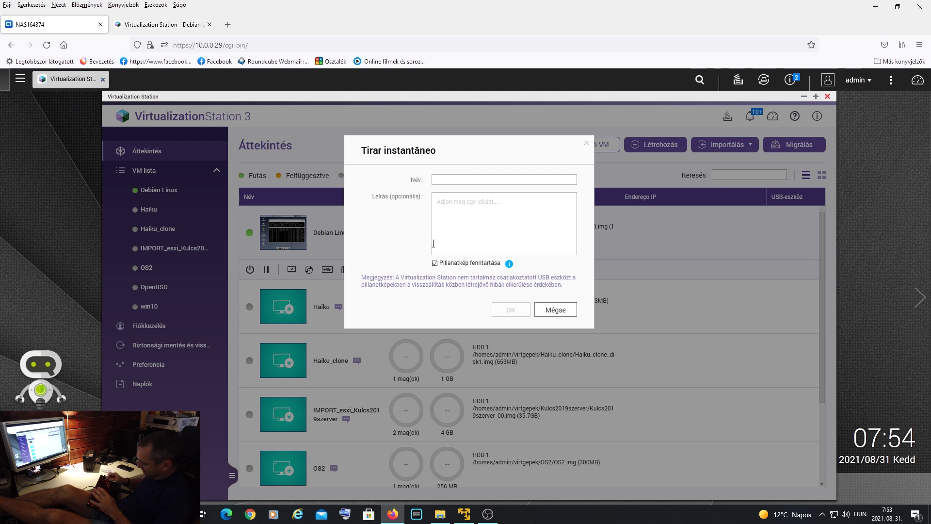
pyautogui.write('pillanat')
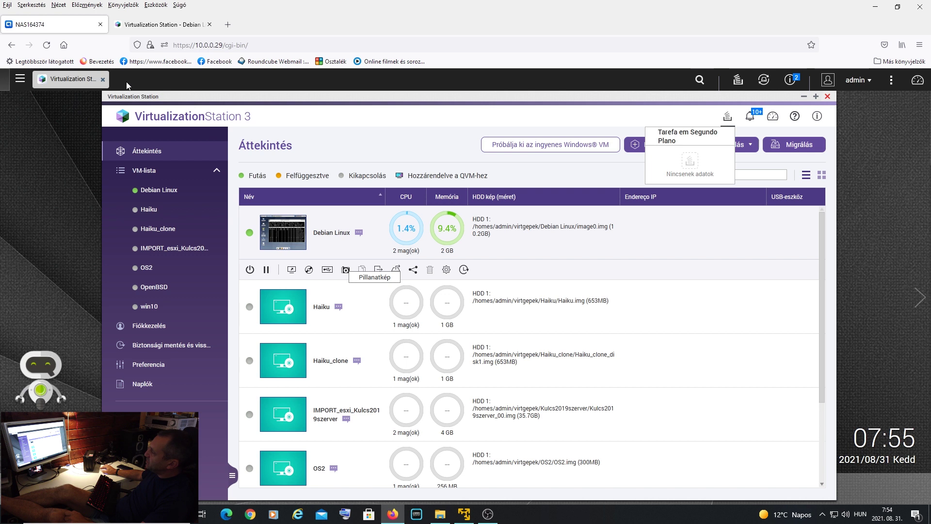
pyautogui.click(345, 269)
# - Check the Debian snapshot list, then close the terminal running top, confirming Ablak bezárása
pyautogui.click(396, 306)
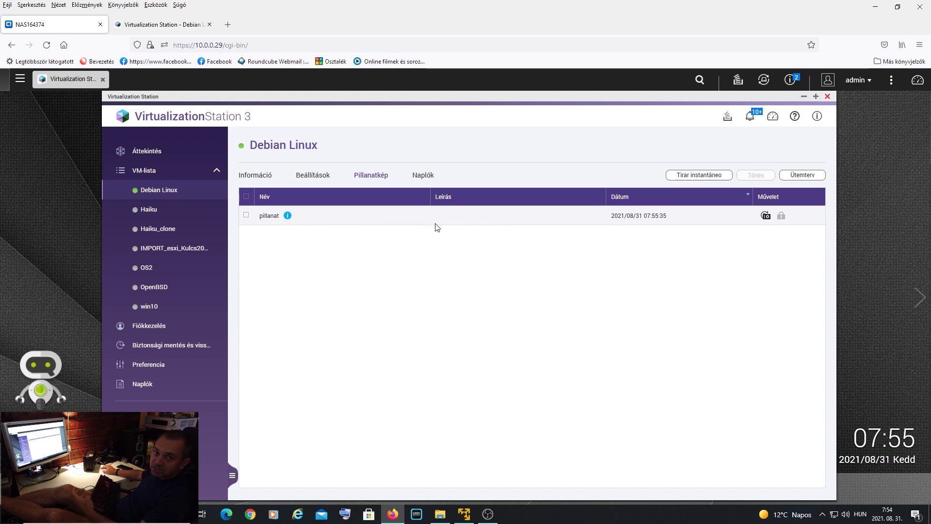
pyautogui.click(194, 25)
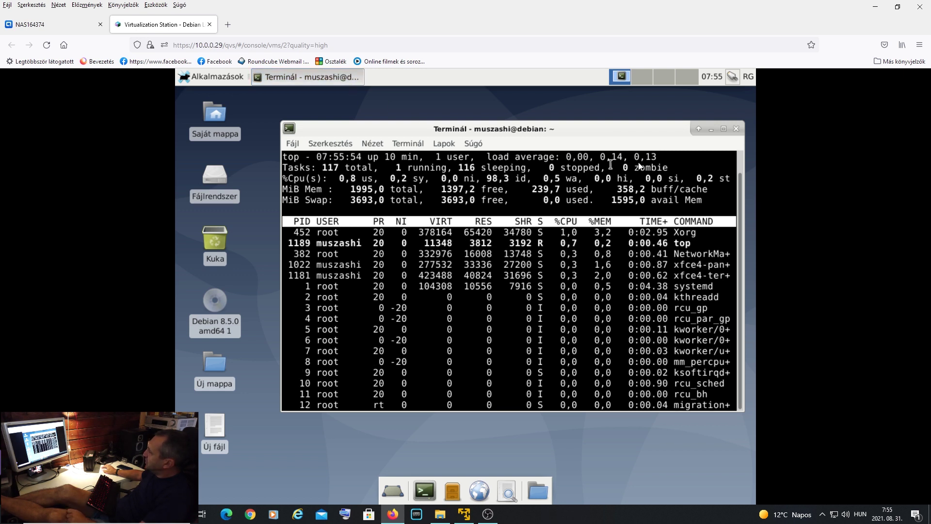
pyautogui.click(738, 128)
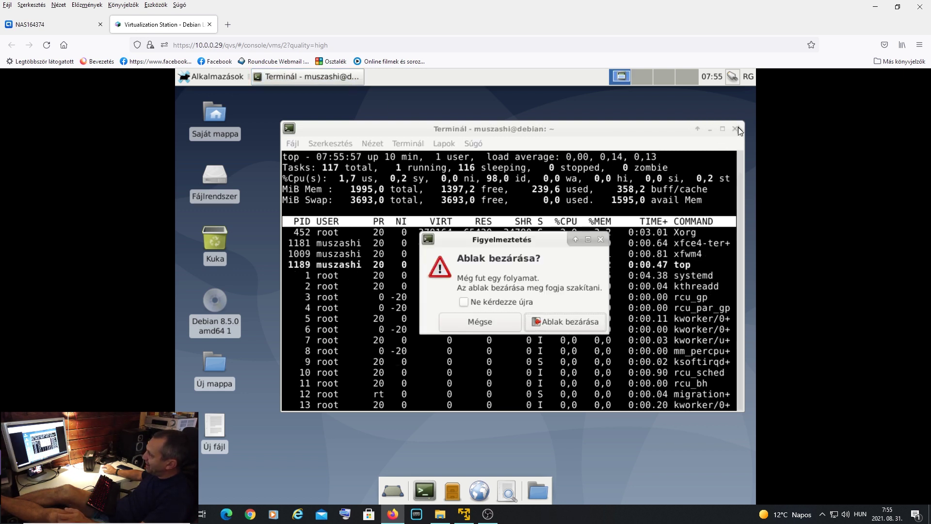
pyautogui.click(562, 321)
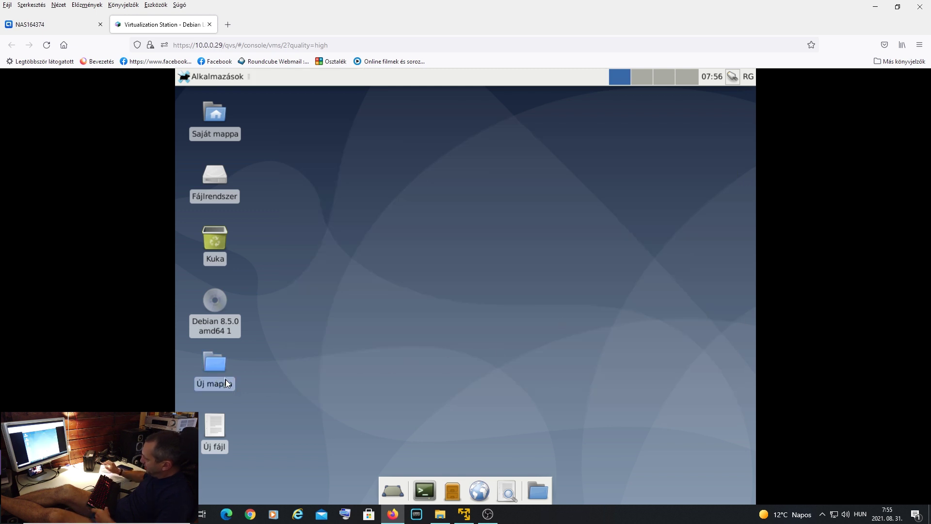
# - Delete the Új mappa folder and Új fájl file from the Debian desktop
pyautogui.press('Delete')
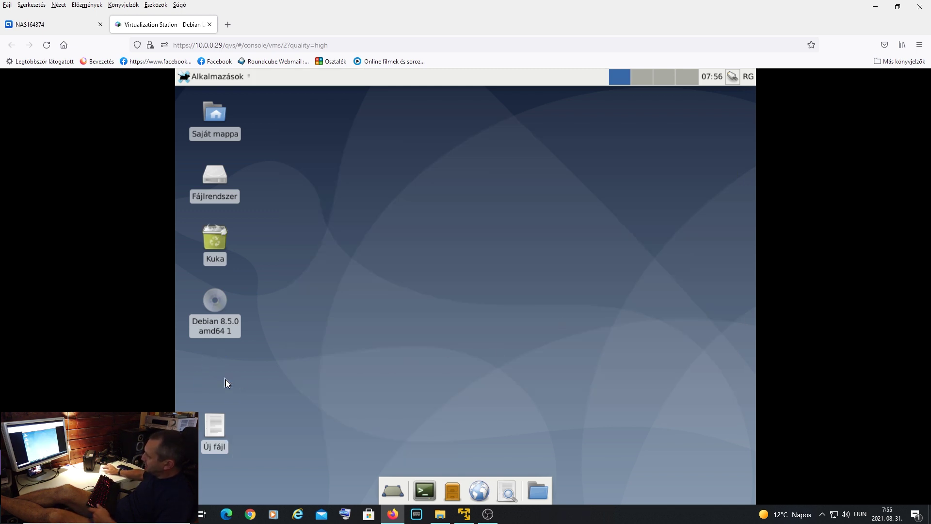
pyautogui.click(225, 432)
pyautogui.press('Delete')
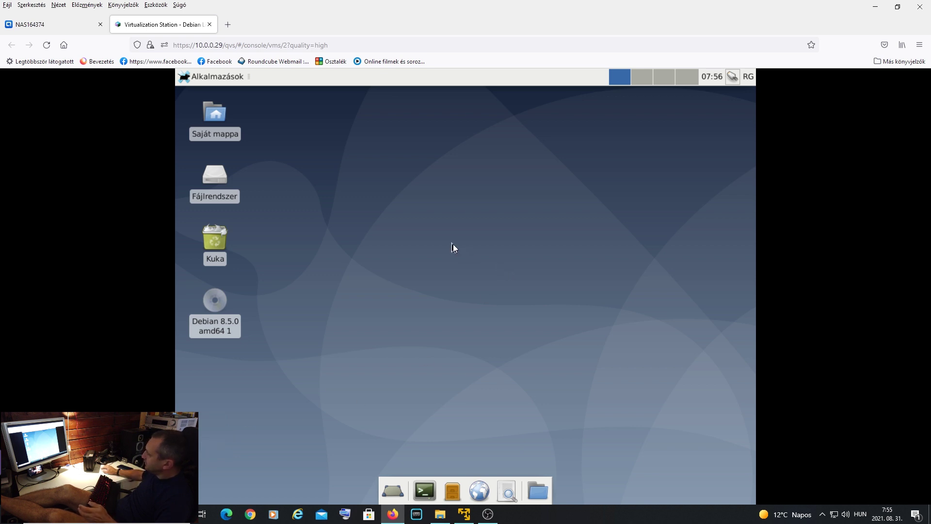
# - Create a 'proba' desktop folder, launch Firefox, then return to the Debian snapshot page
pyautogui.rightClick(452, 244)
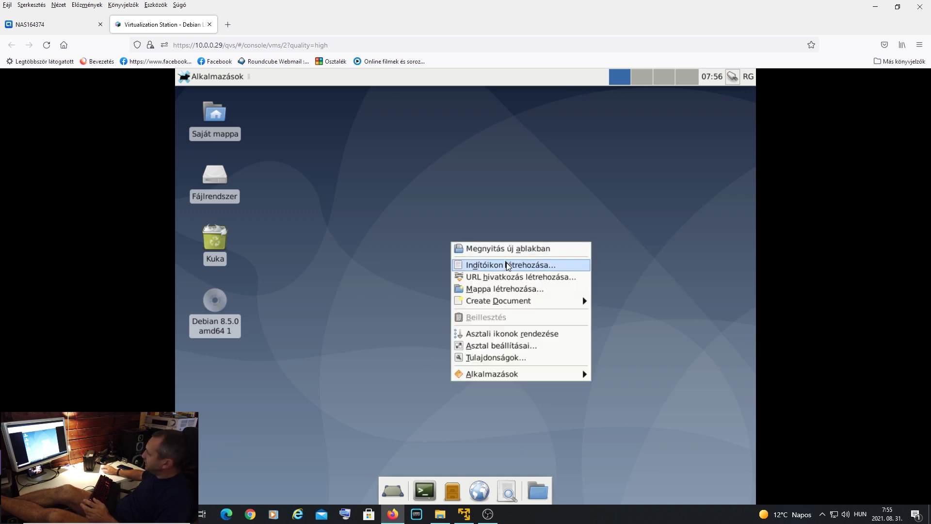
pyautogui.click(504, 288)
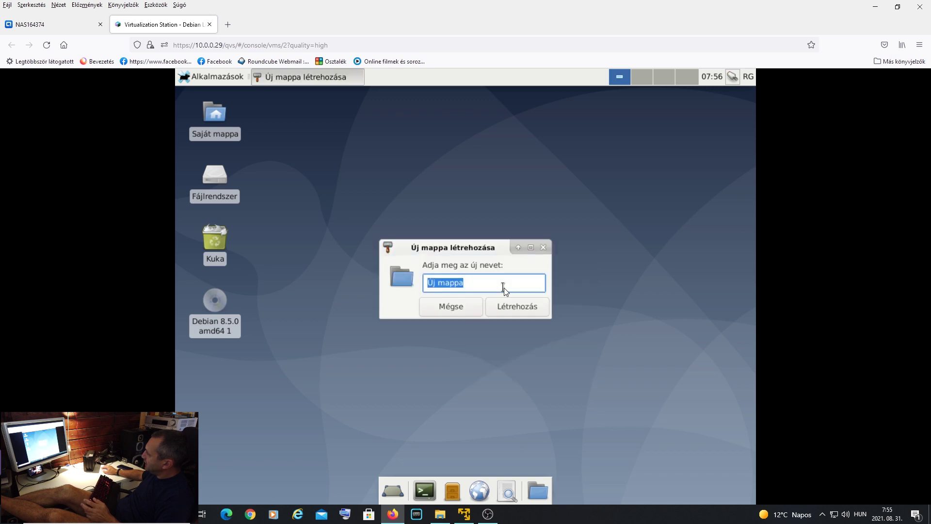
pyautogui.write('proba')
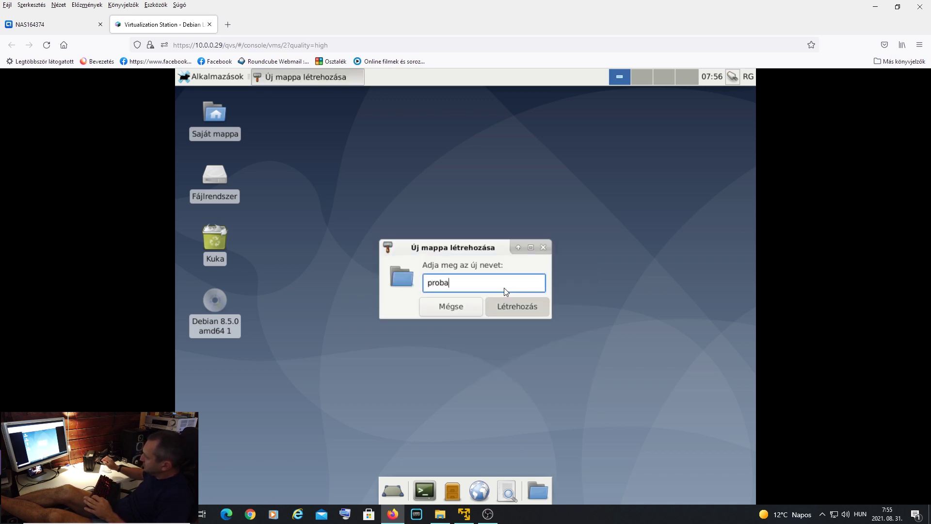
pyautogui.press('Return')
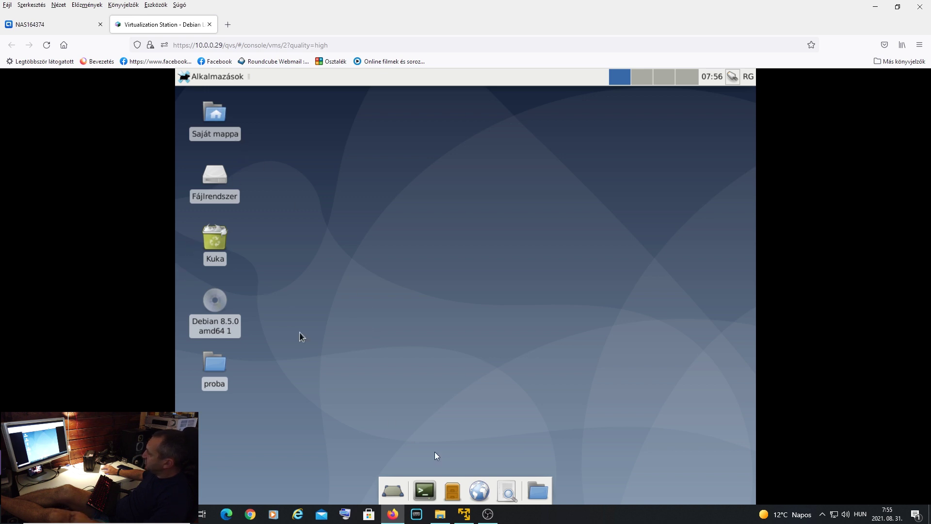
pyautogui.click(478, 490)
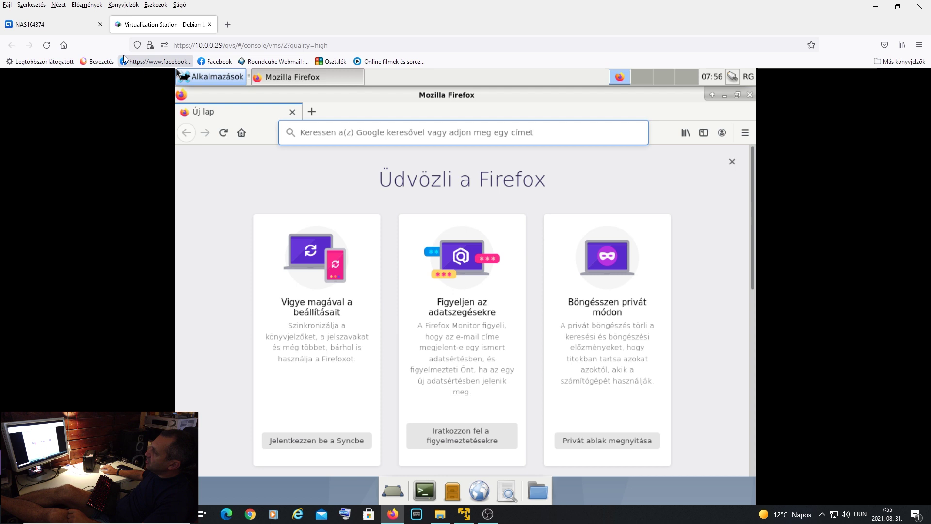
pyautogui.click(44, 23)
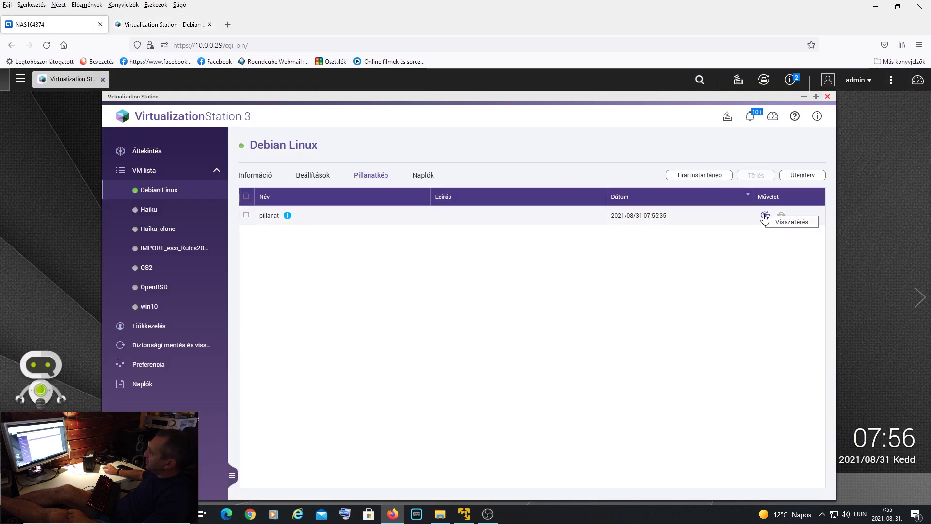
# - Revert Debian Linux to the pillanat snapshot and read the events confirming the revert
pyautogui.click(765, 215)
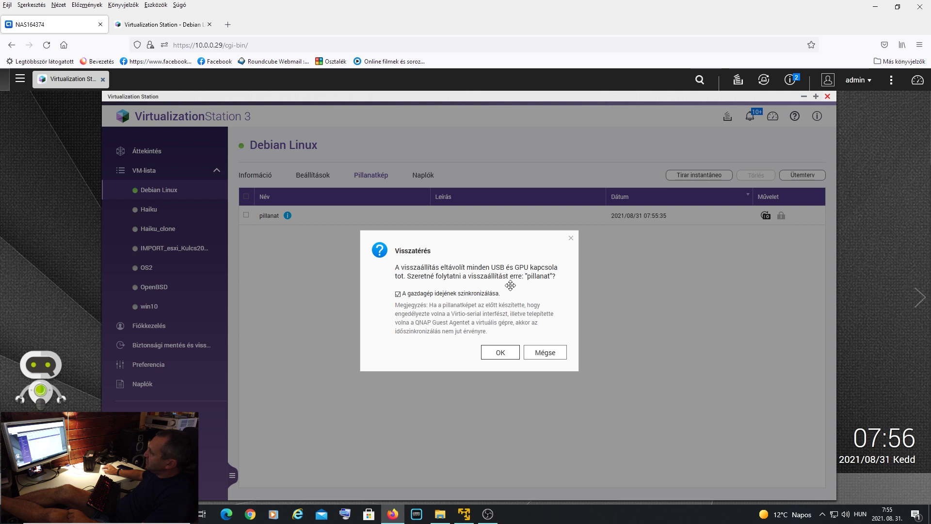
pyautogui.click(501, 353)
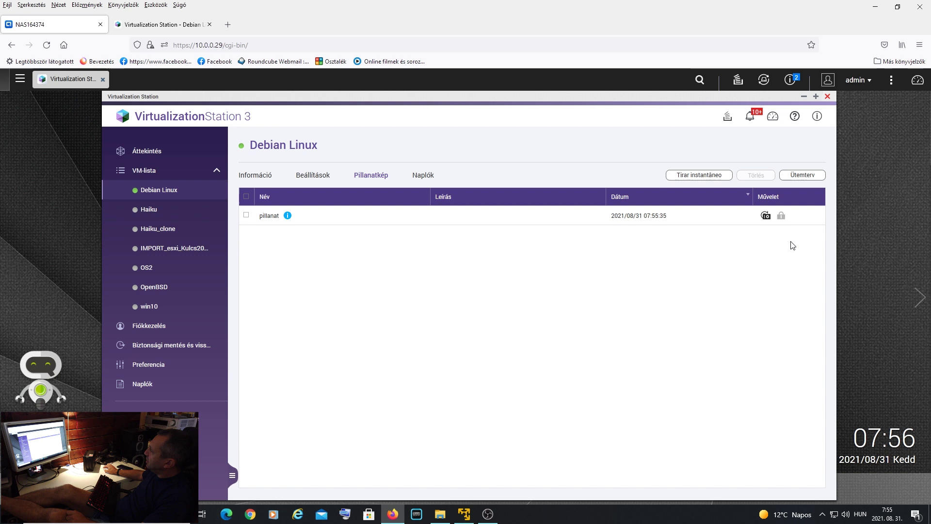
pyautogui.click(790, 80)
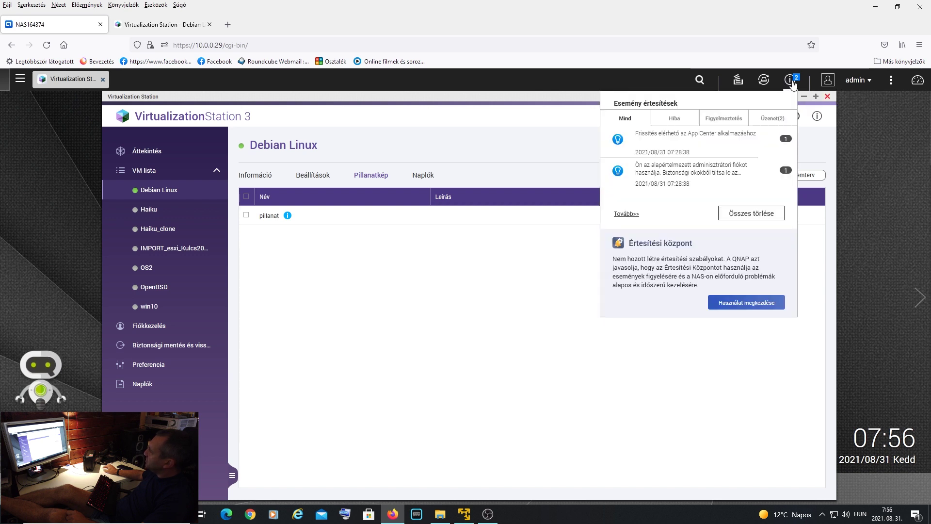
pyautogui.click(791, 79)
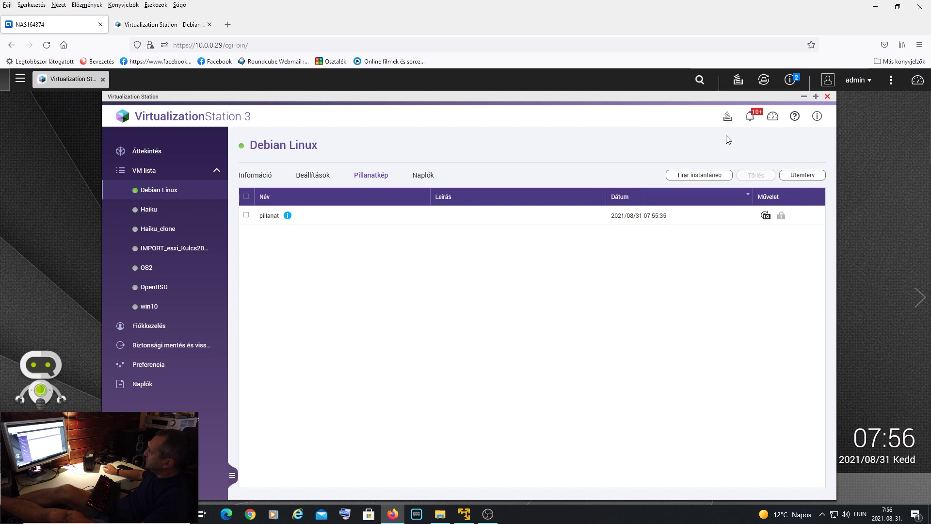
pyautogui.click(754, 120)
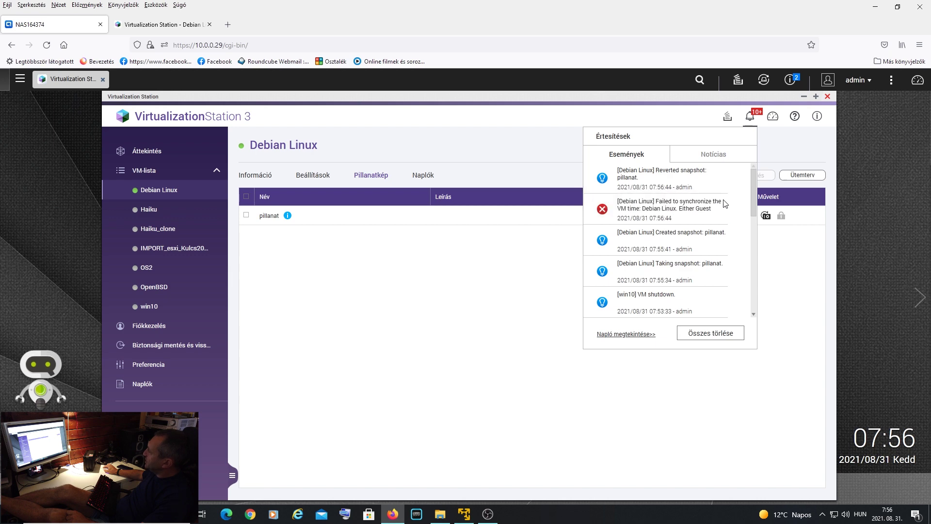
# - Close the notifications, inspect the reverted Debian console, then open Debian Linux's snapshot schedule
pyautogui.click(662, 117)
pyautogui.click(154, 25)
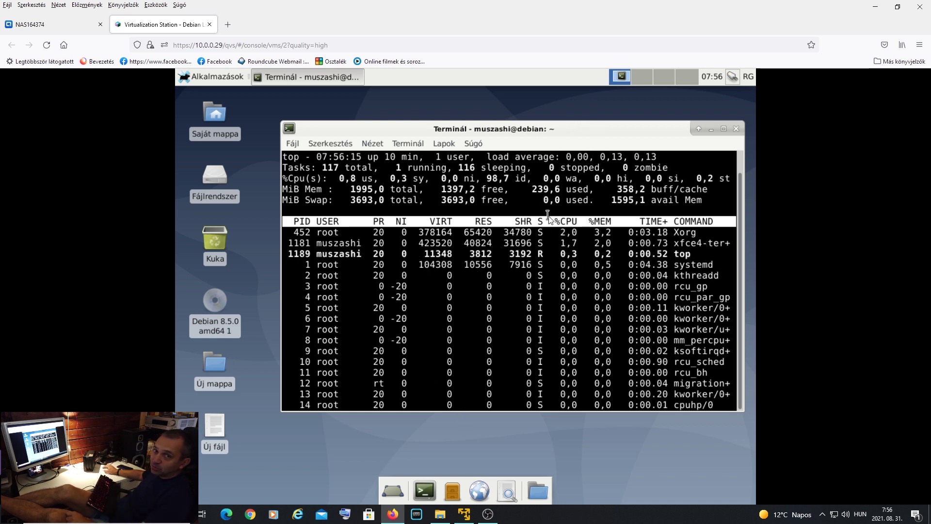
pyautogui.click(45, 23)
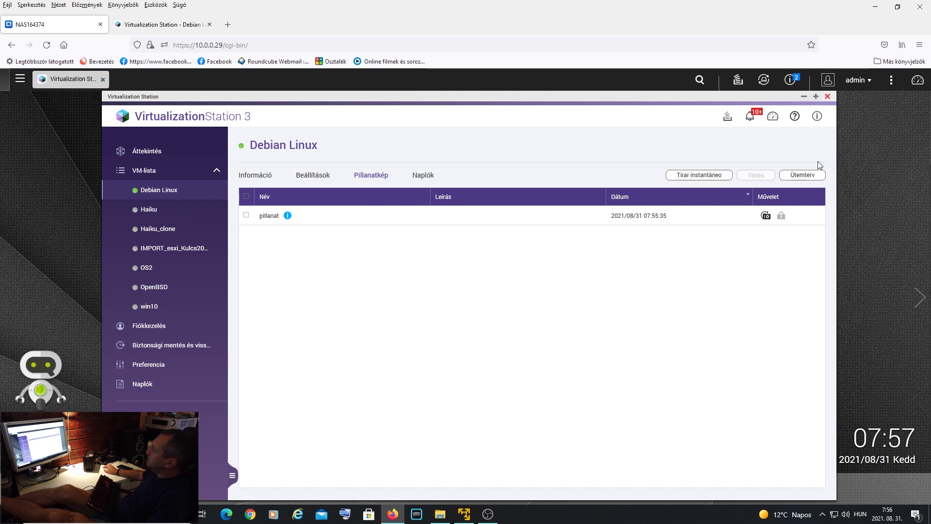
pyautogui.click(813, 176)
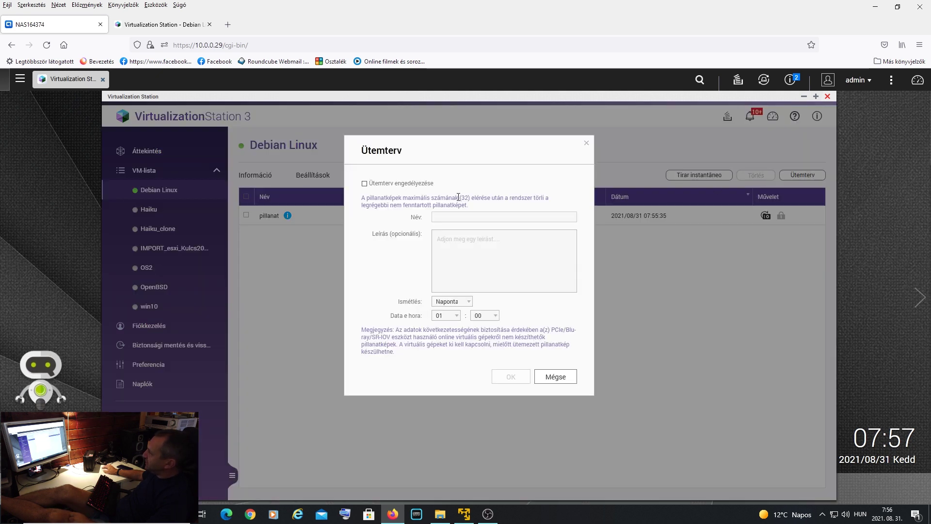
# - Enable Debian Linux scheduled snapshots, keeping the Naponta repeat at hour 01
pyautogui.click(364, 183)
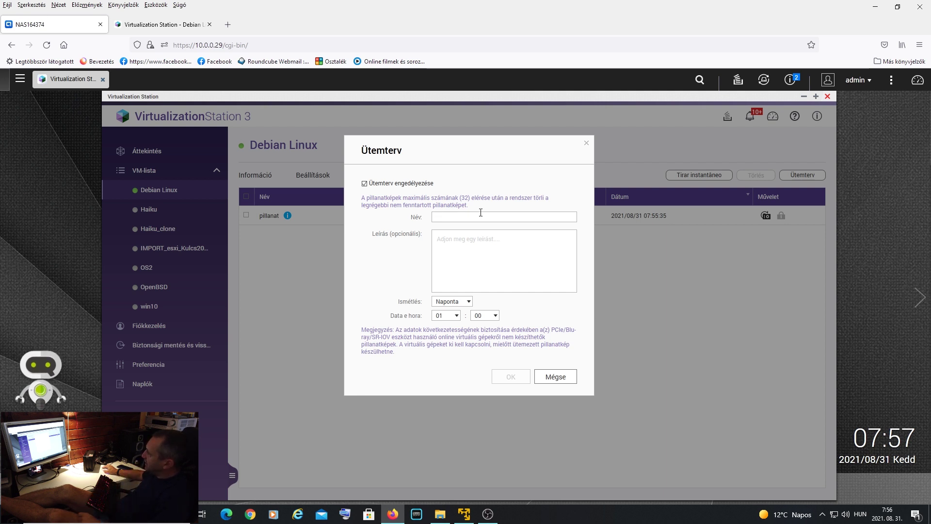
pyautogui.click(468, 302)
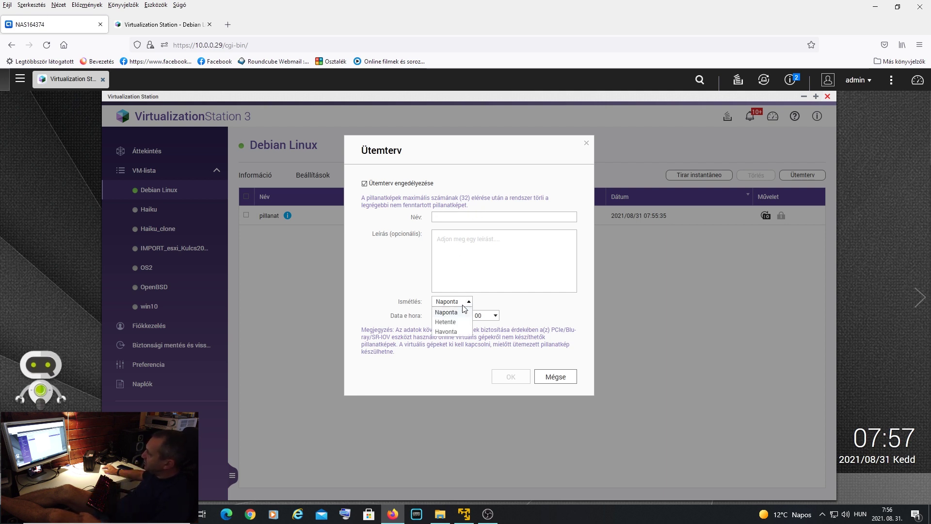
pyautogui.click(449, 312)
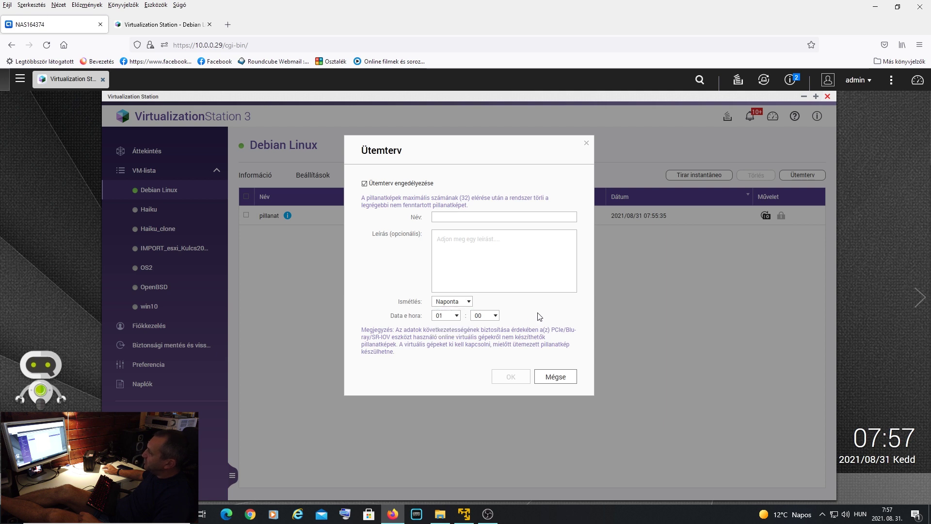
pyautogui.click(457, 316)
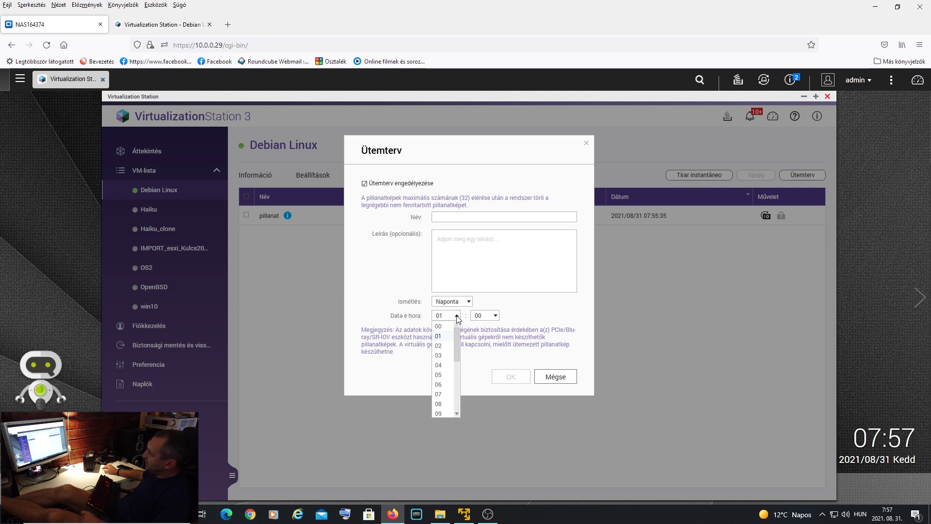
pyautogui.click(537, 320)
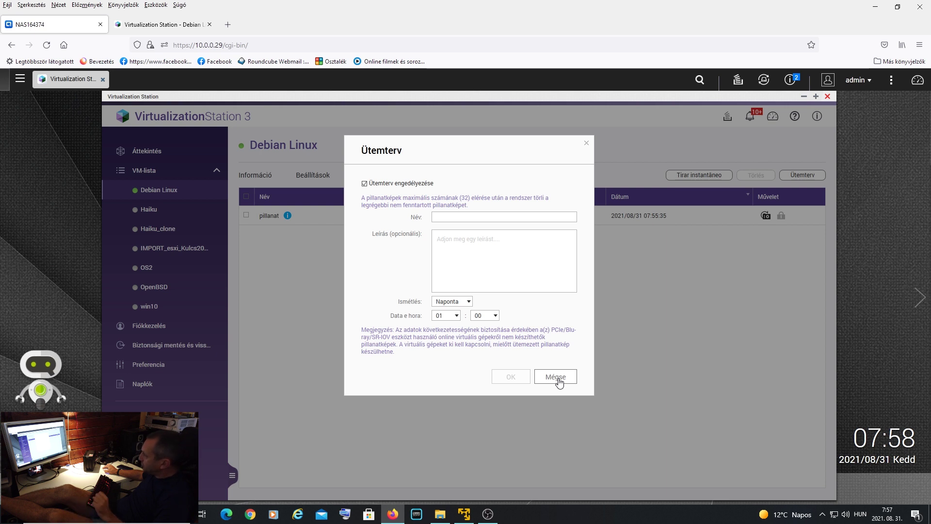
# - Cancel the snapshot schedule, glance at the Debian console, then open the empty Biztonsági mentés és visszaállítás page
pyautogui.click(555, 377)
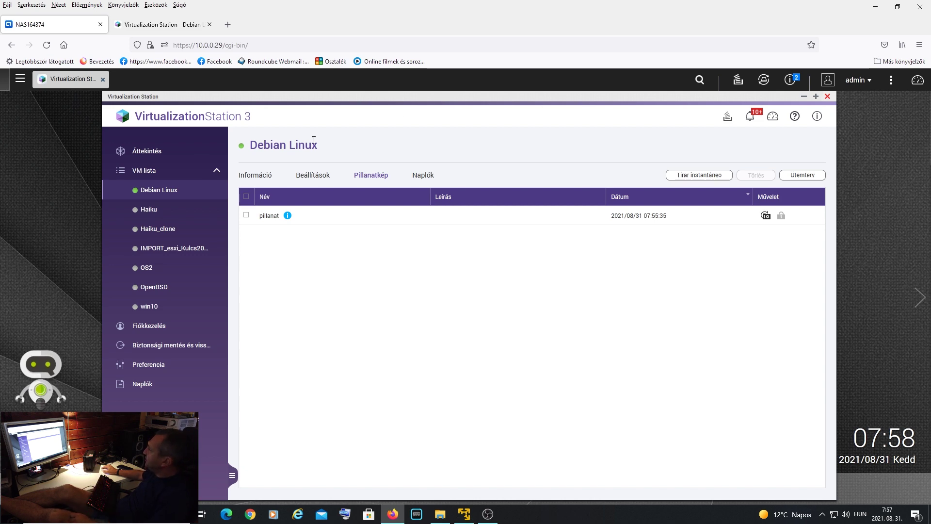
pyautogui.click(167, 24)
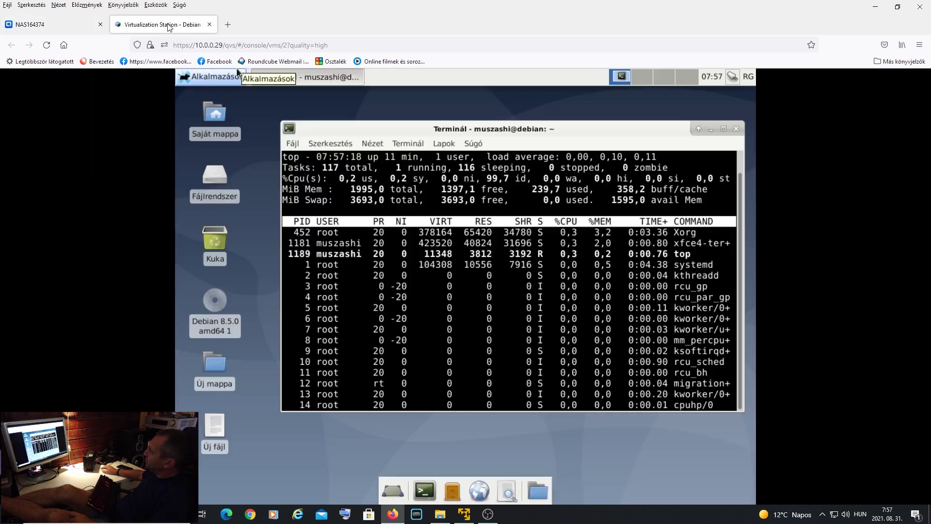
pyautogui.click(45, 25)
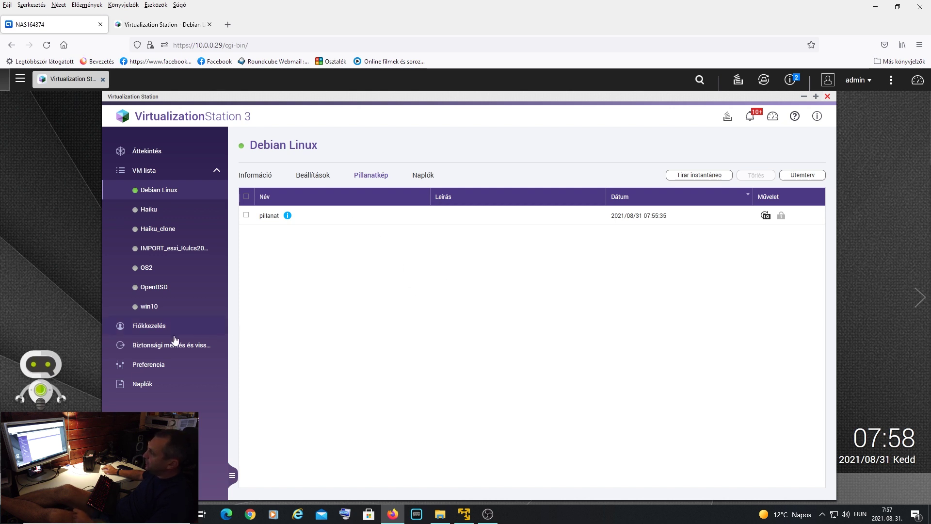
pyautogui.click(160, 348)
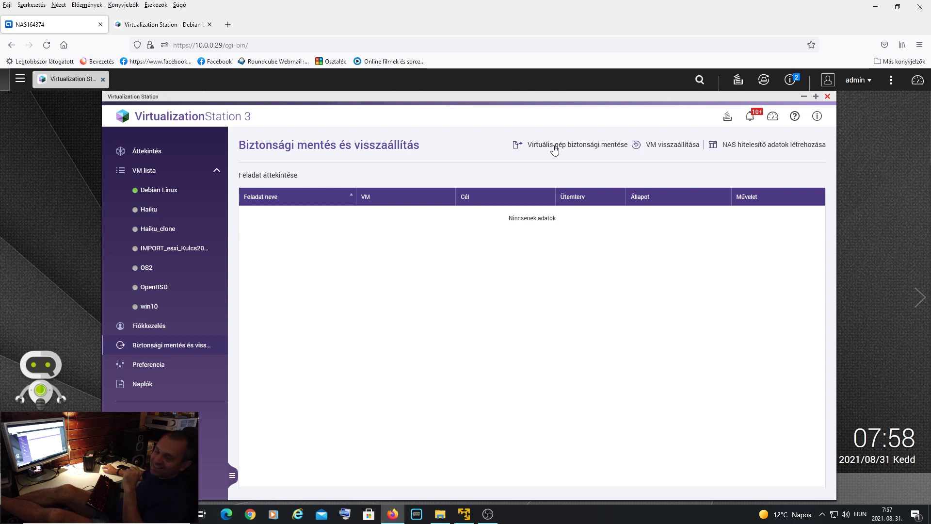
# - Start a new VM backup task and add Debian Linux to it
pyautogui.click(555, 147)
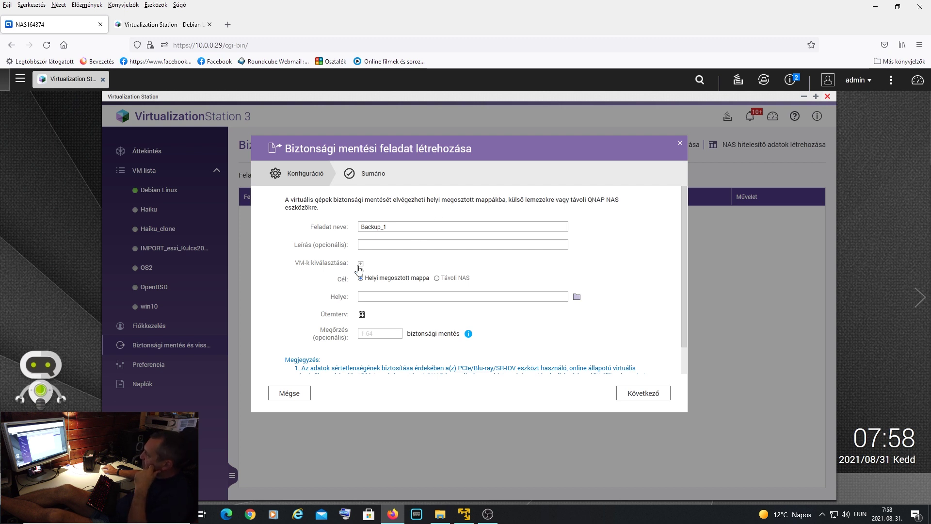
pyautogui.click(361, 264)
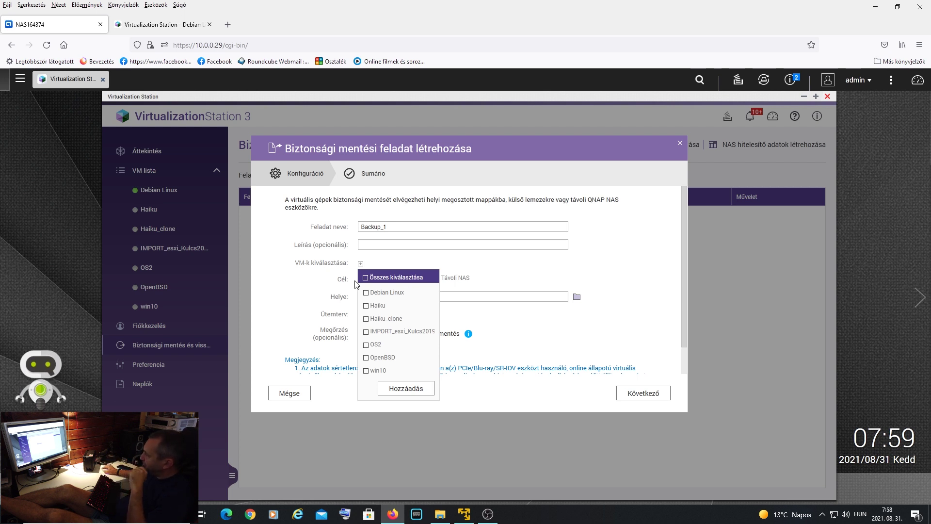
pyautogui.click(366, 294)
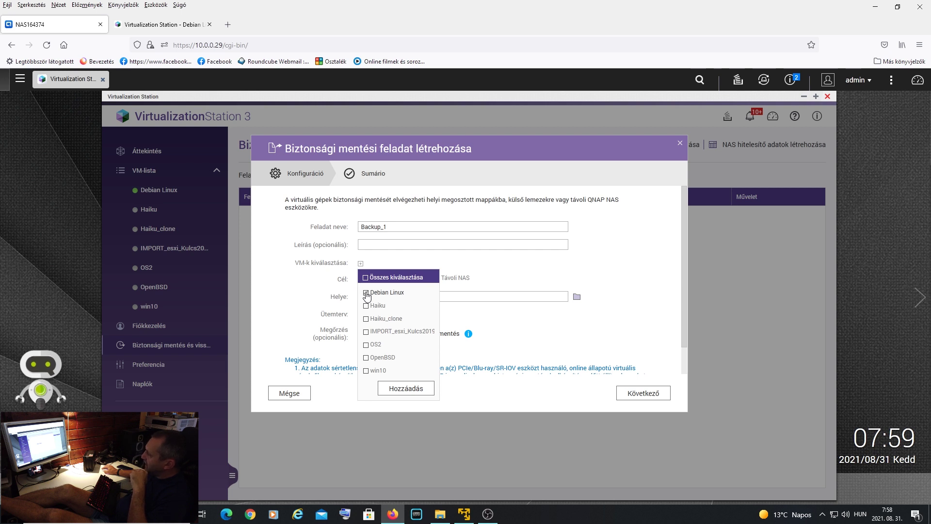
pyautogui.click(408, 390)
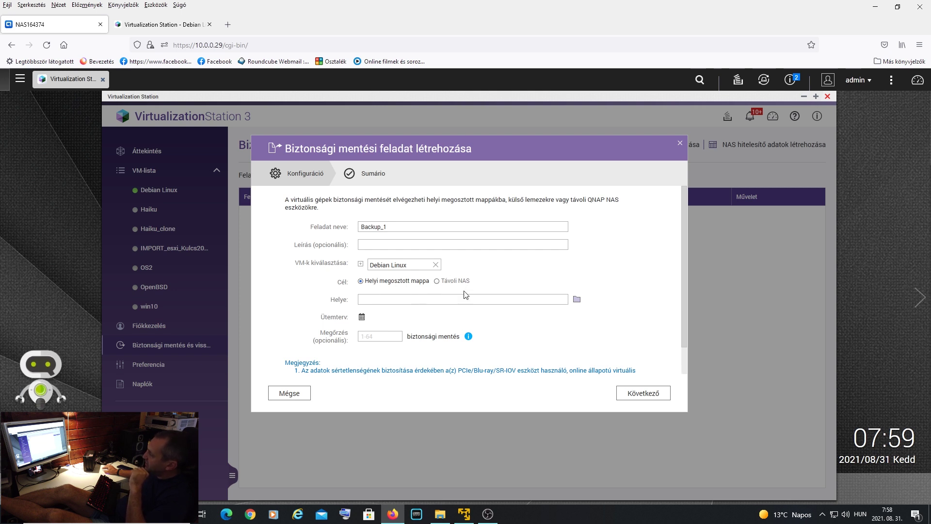
# - Browse the destination to homes > admin > backup, then view the admin share in File Explorer
pyautogui.click(576, 300)
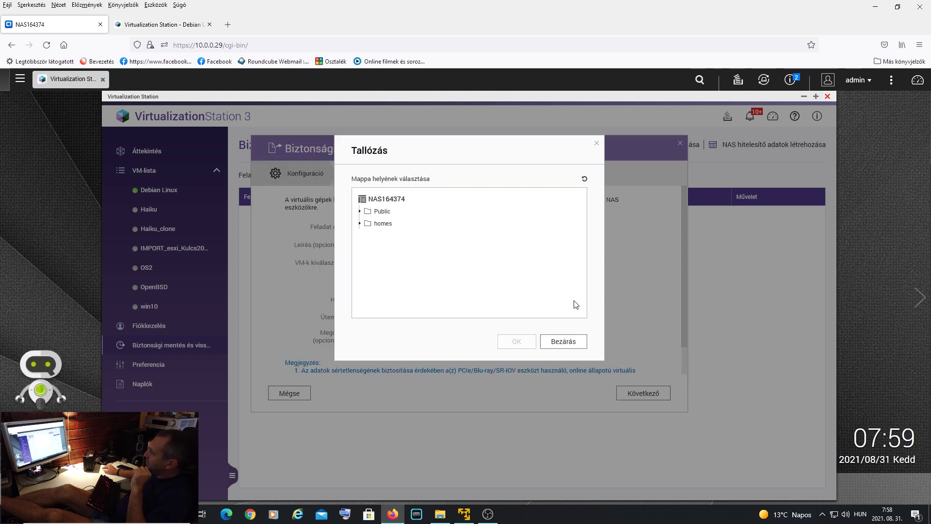
pyautogui.click(366, 223)
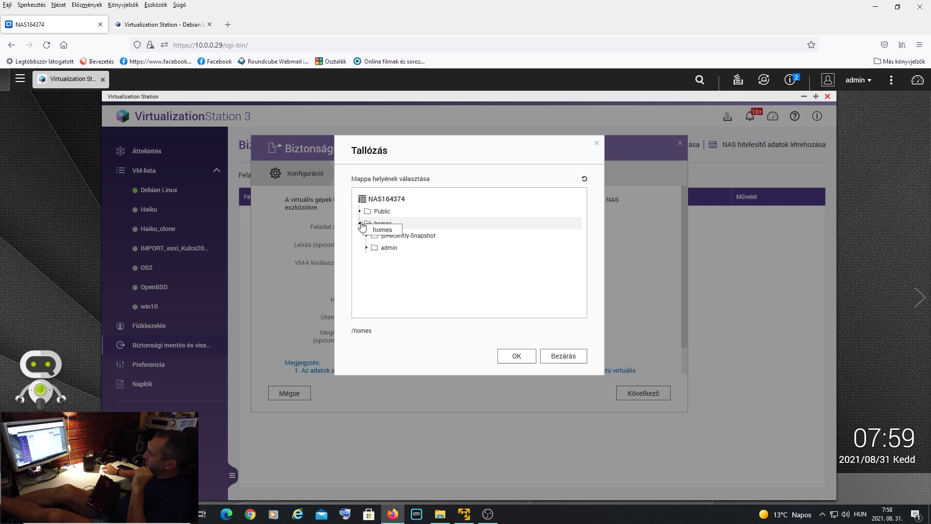
pyautogui.click(374, 248)
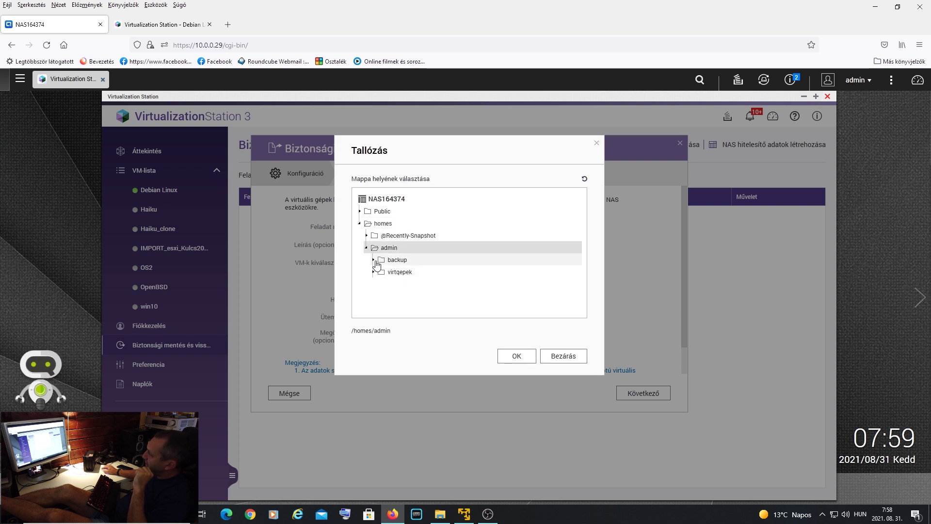
pyautogui.click(374, 260)
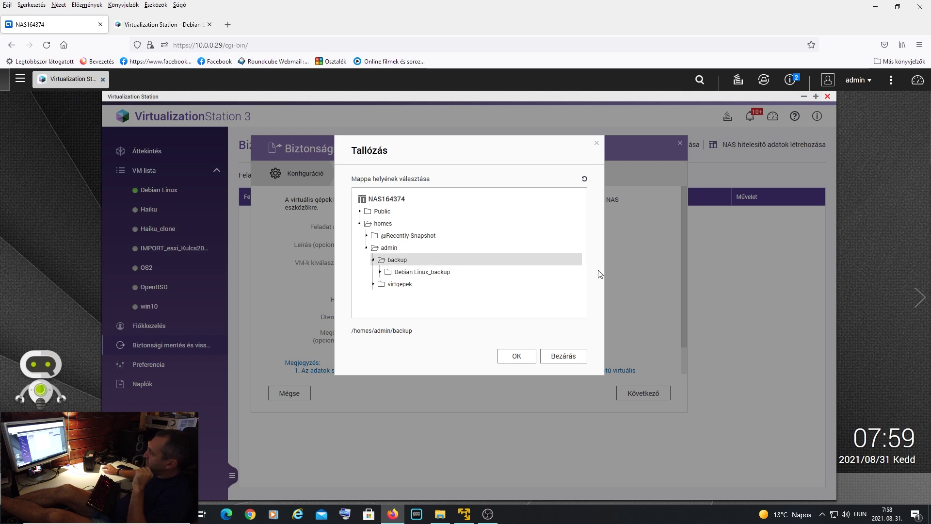
pyautogui.click(441, 512)
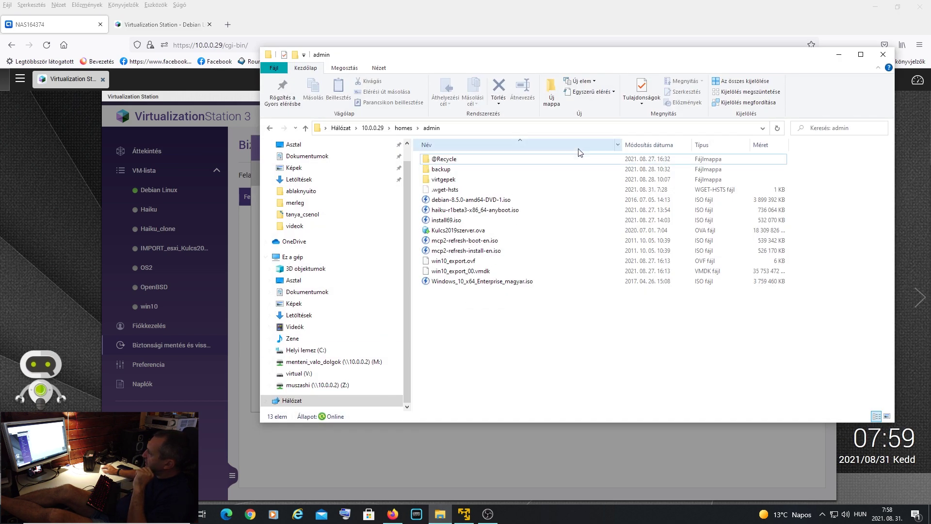
# - Inspect the two earlier backups in backup > Debian Linux_backup, then close the Tallózás folder browser
pyautogui.doubleClick(483, 170)
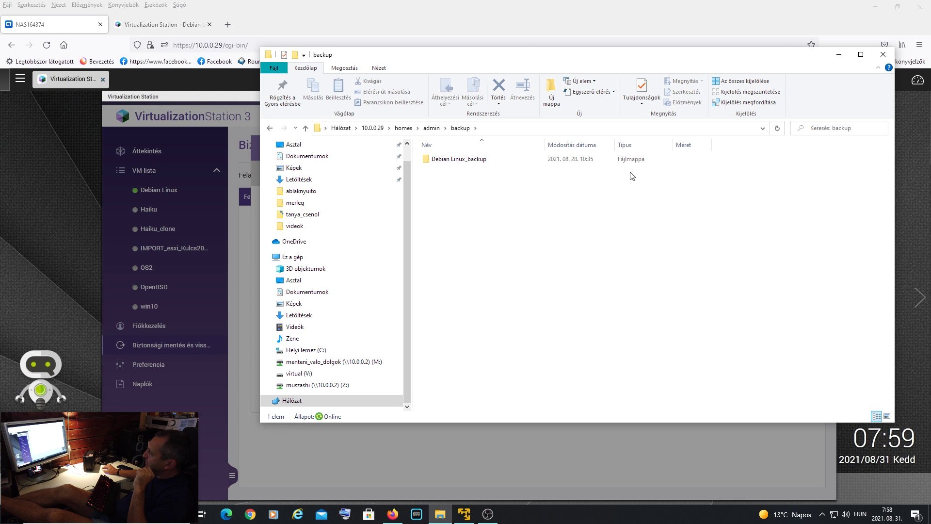
pyautogui.doubleClick(489, 161)
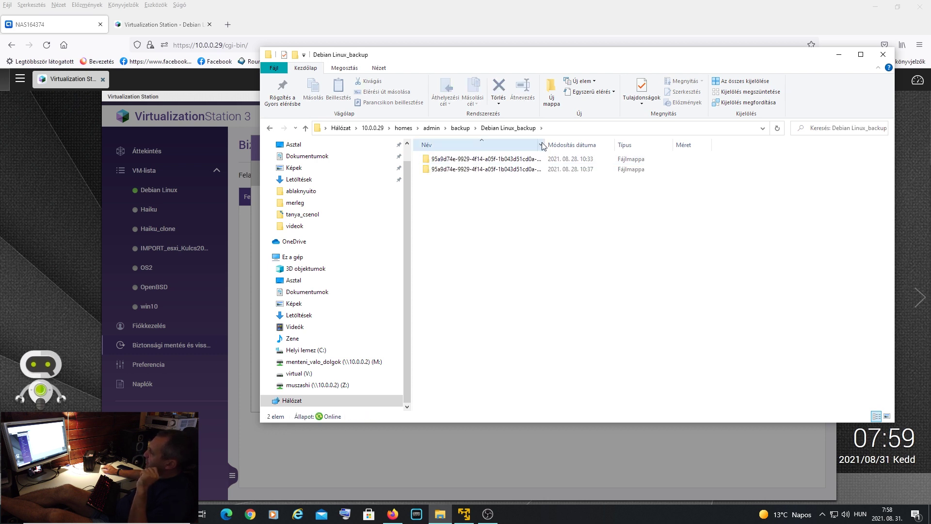
pyautogui.moveTo(544, 144); pyautogui.dragTo(623, 145)
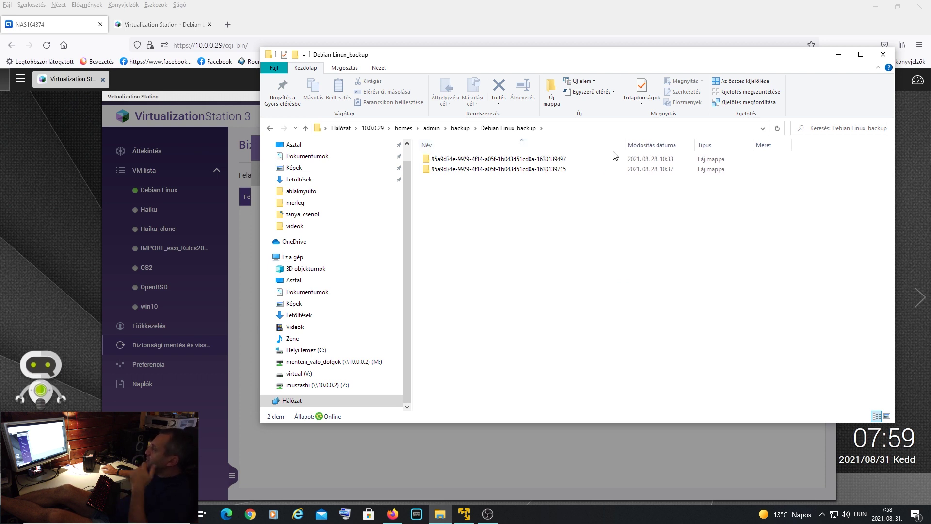
pyautogui.click(838, 54)
pyautogui.click(570, 359)
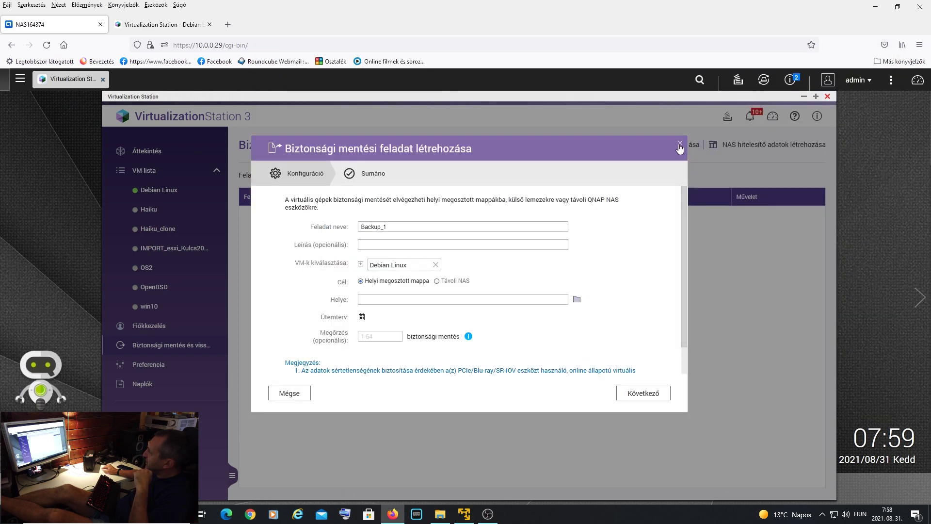
pyautogui.click(680, 145)
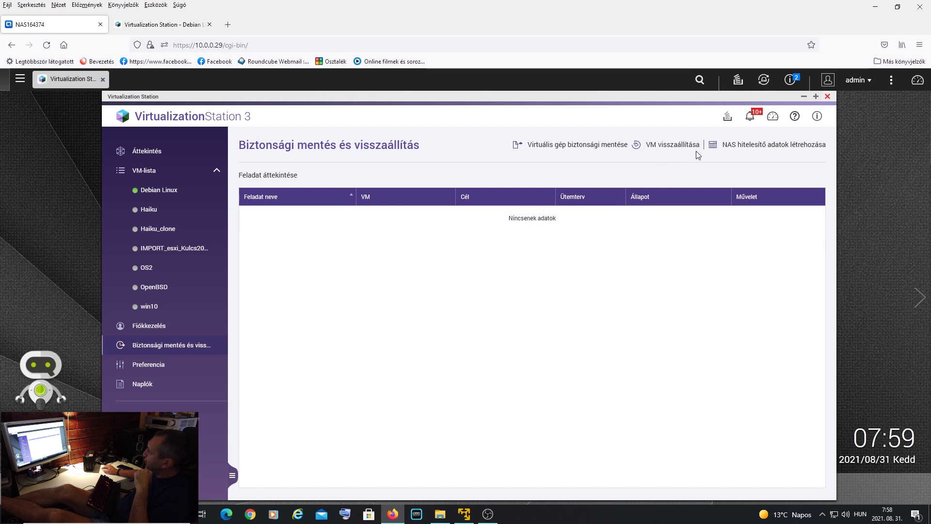
pyautogui.click(673, 145)
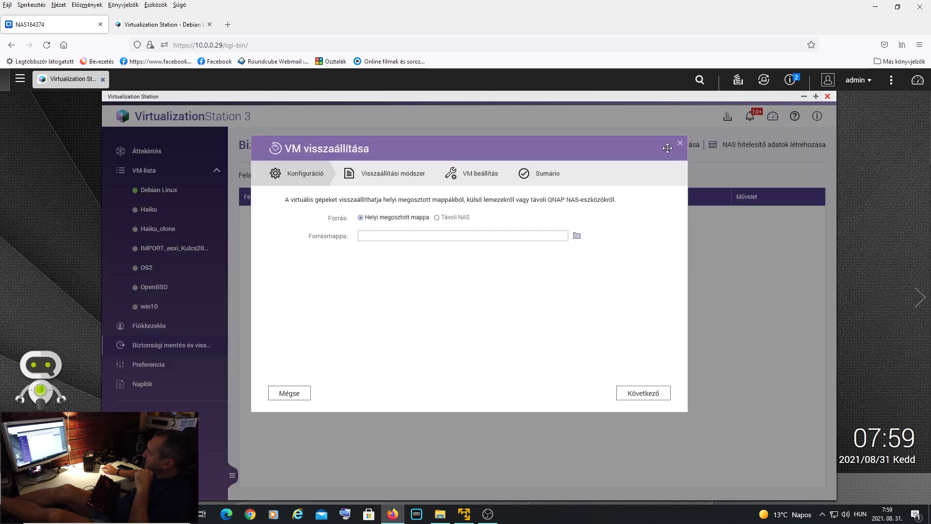
pyautogui.click(577, 237)
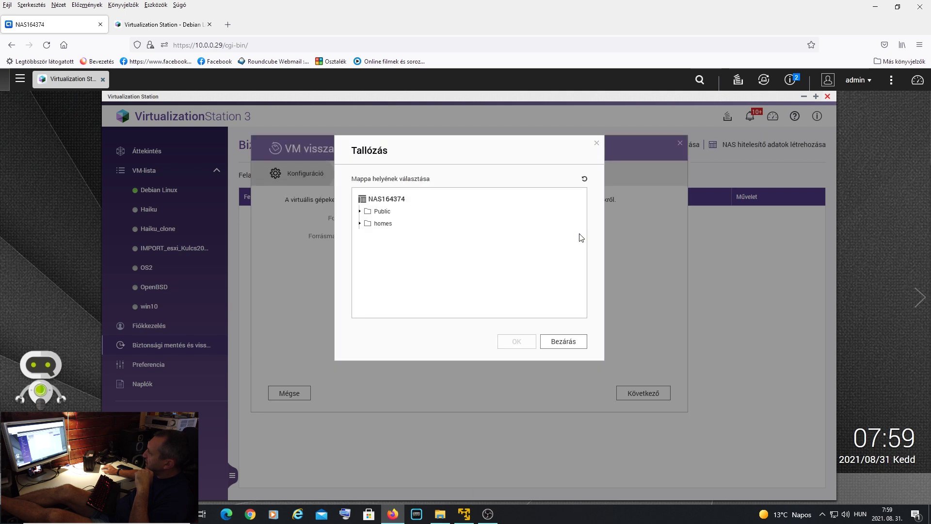
pyautogui.click(359, 225)
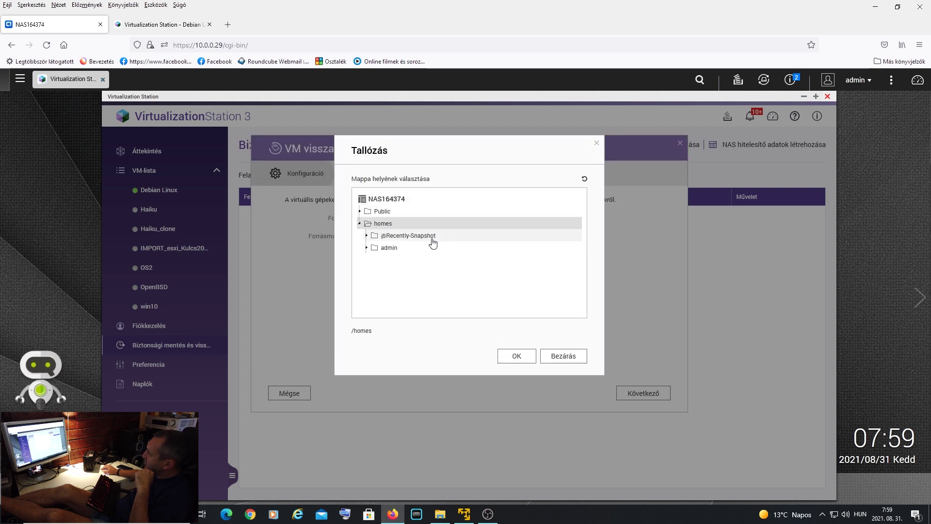
pyautogui.click(387, 248)
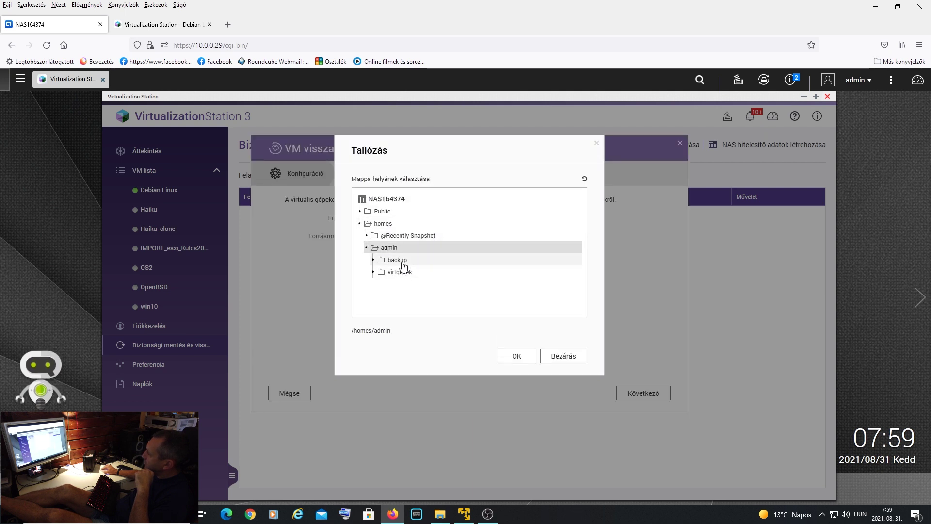
pyautogui.click(401, 261)
pyautogui.click(426, 272)
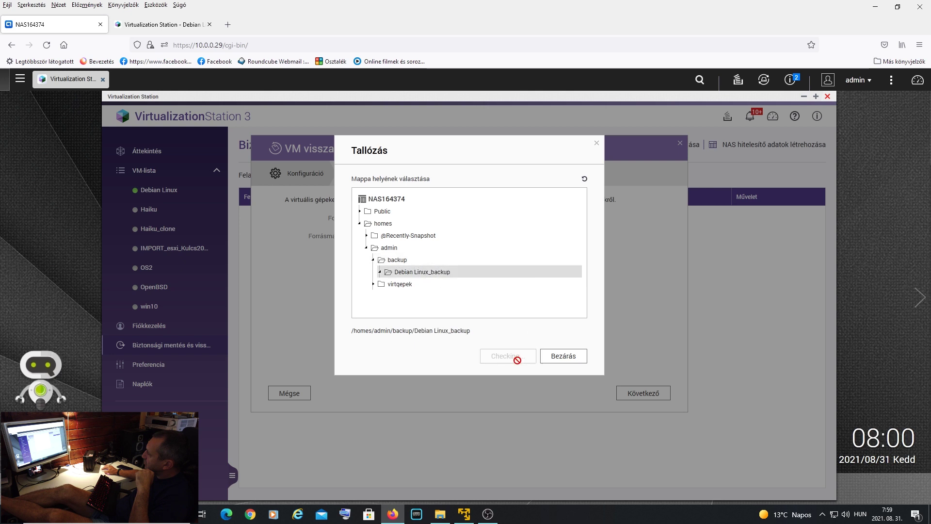
pyautogui.click(520, 361)
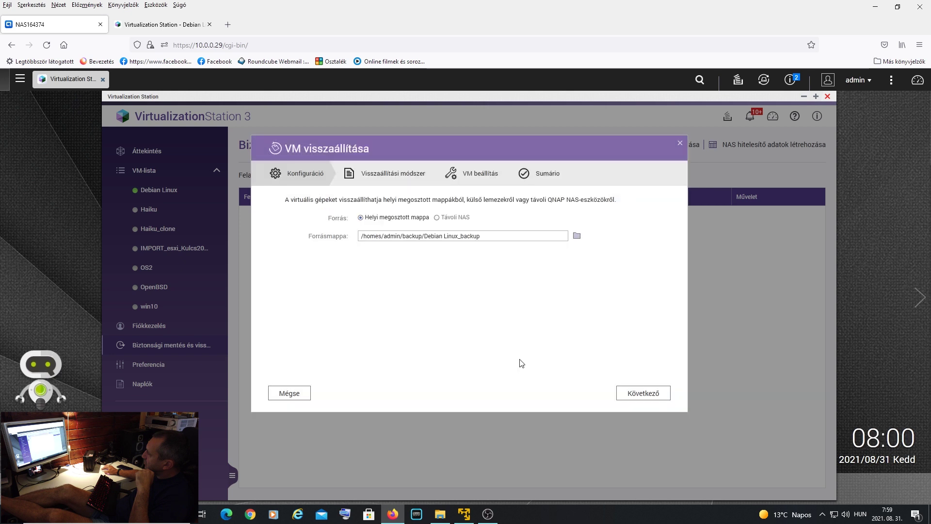
pyautogui.click(640, 394)
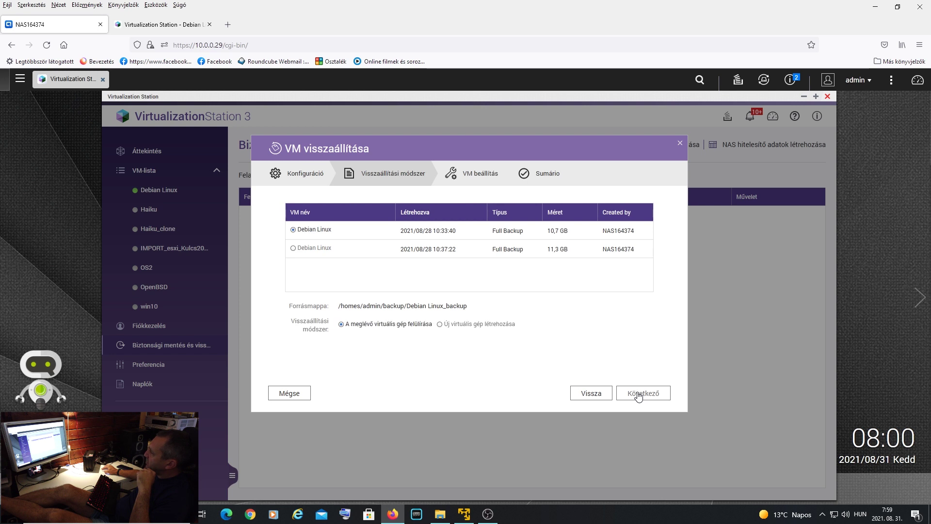
pyautogui.moveTo(531, 149); pyautogui.dragTo(549, 172)
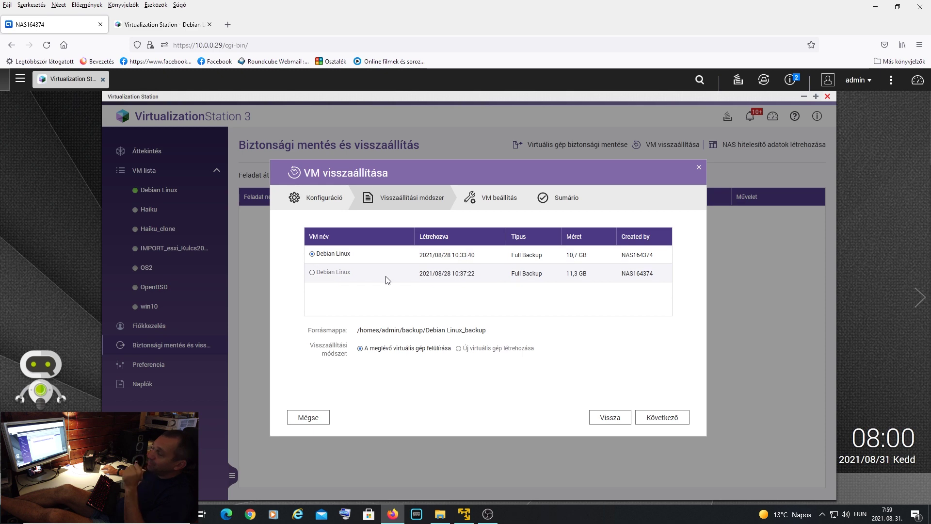
pyautogui.click(700, 169)
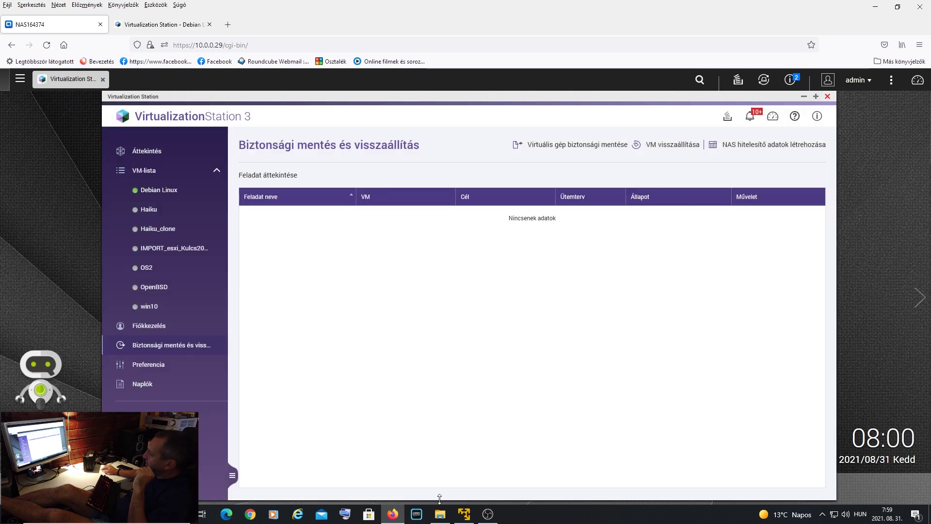
# - Delete the Debian Linux_backup folder from the NAS backup folder, then minimize File Explorer
pyautogui.click(440, 513)
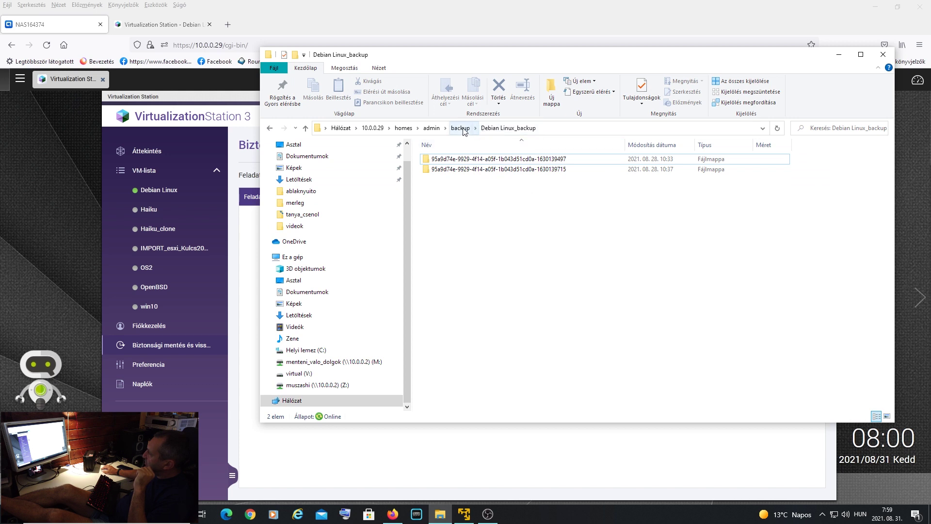
pyautogui.click(461, 128)
pyautogui.press('Delete')
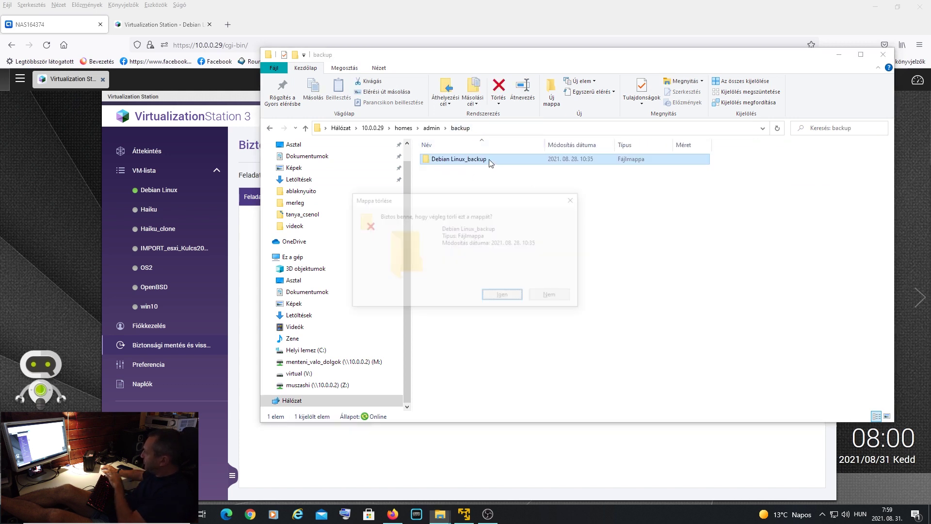
pyautogui.click(505, 295)
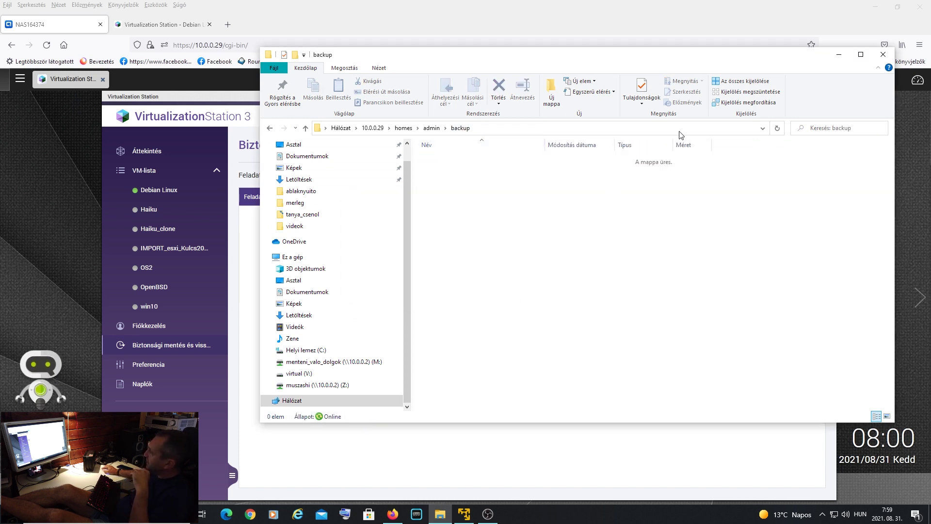
pyautogui.click(840, 55)
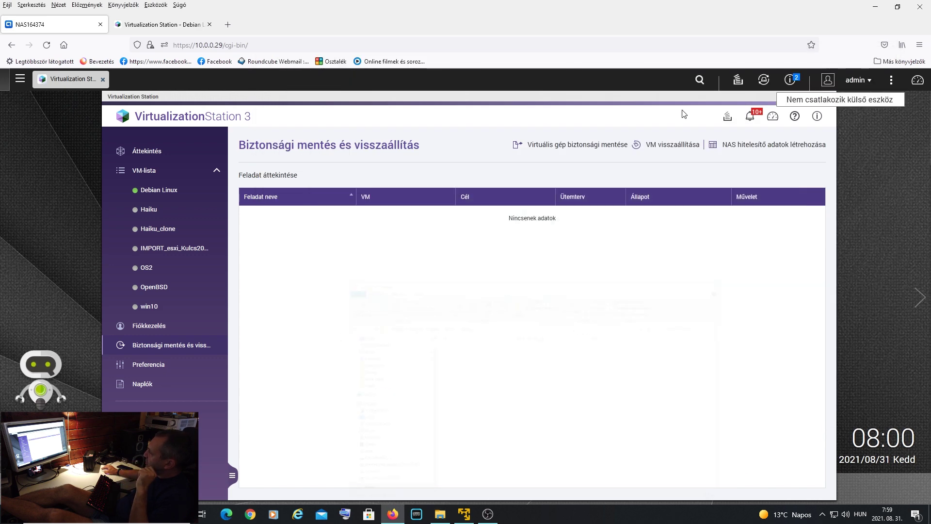
# - Create a new backup job for Debian Linux with destination /homes/admin/backup
pyautogui.click(603, 145)
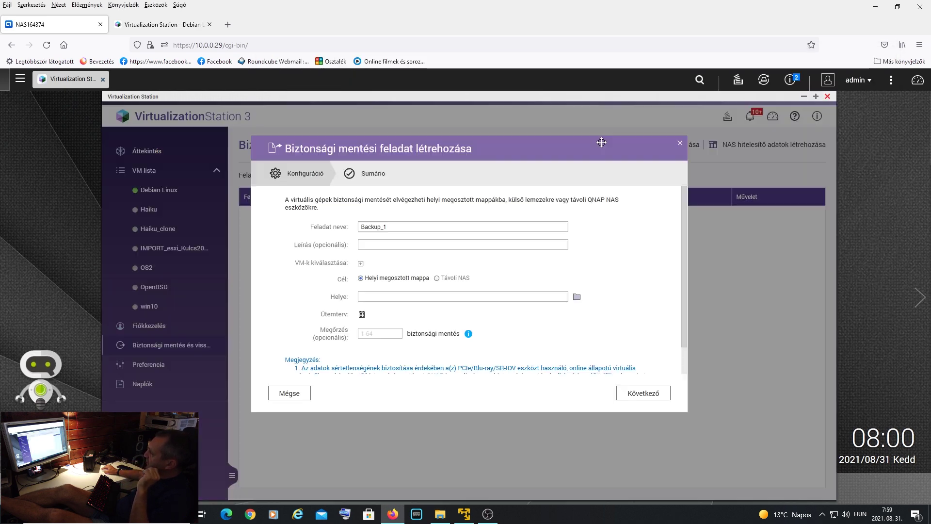
pyautogui.click(361, 264)
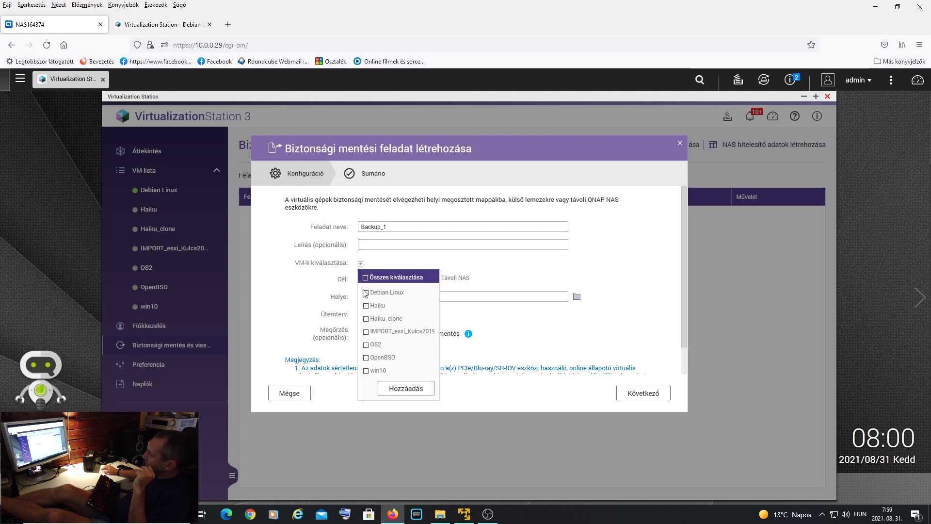
pyautogui.click(411, 388)
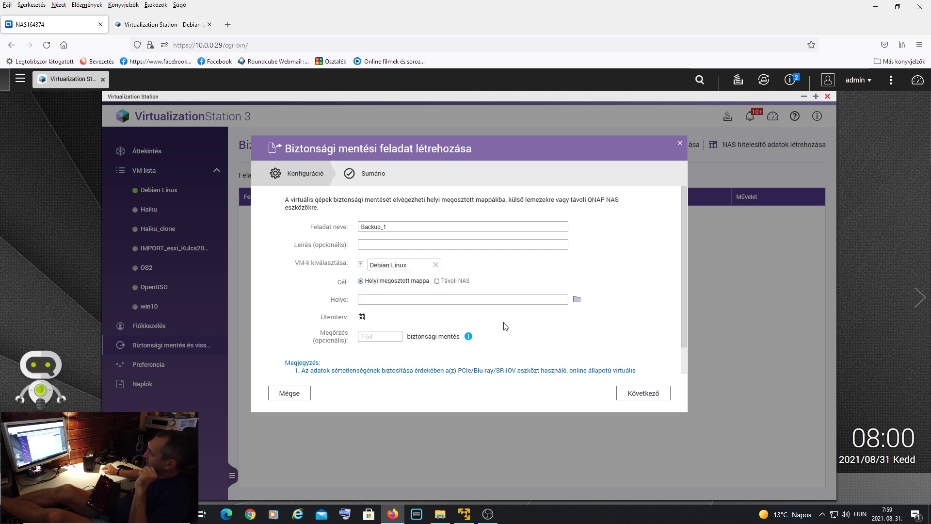
pyautogui.click(576, 300)
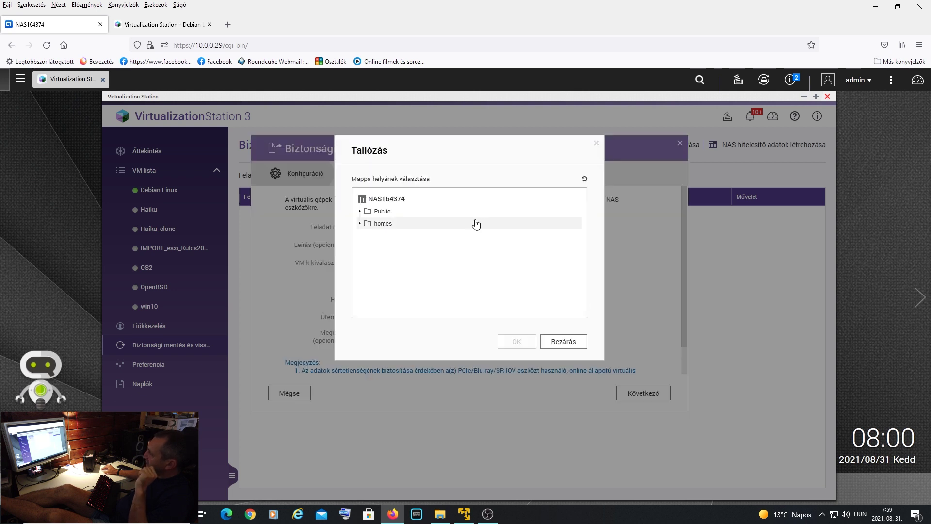
pyautogui.click(363, 225)
pyautogui.click(383, 248)
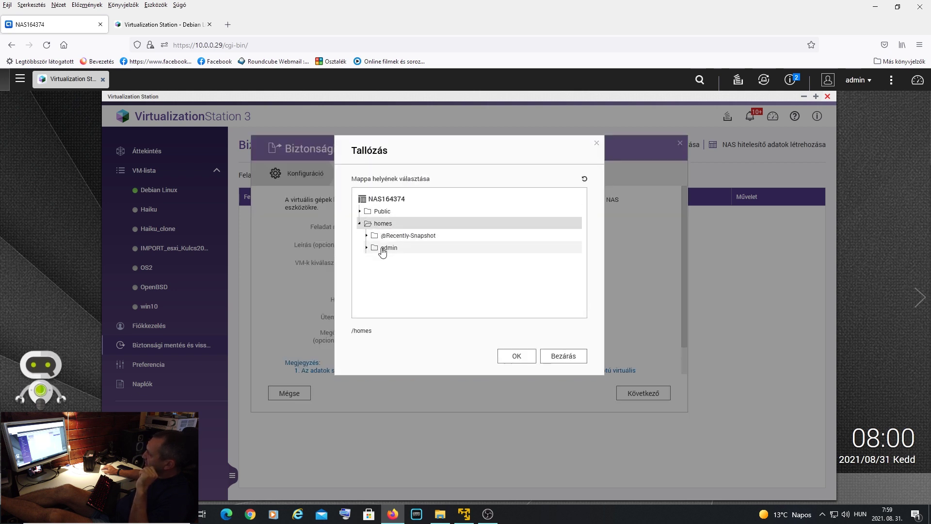
pyautogui.click(416, 265)
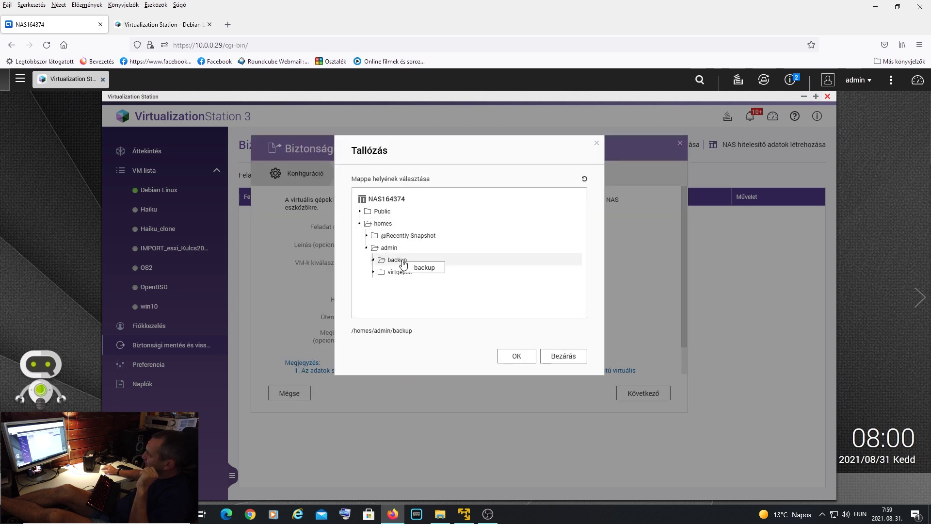
pyautogui.click(514, 357)
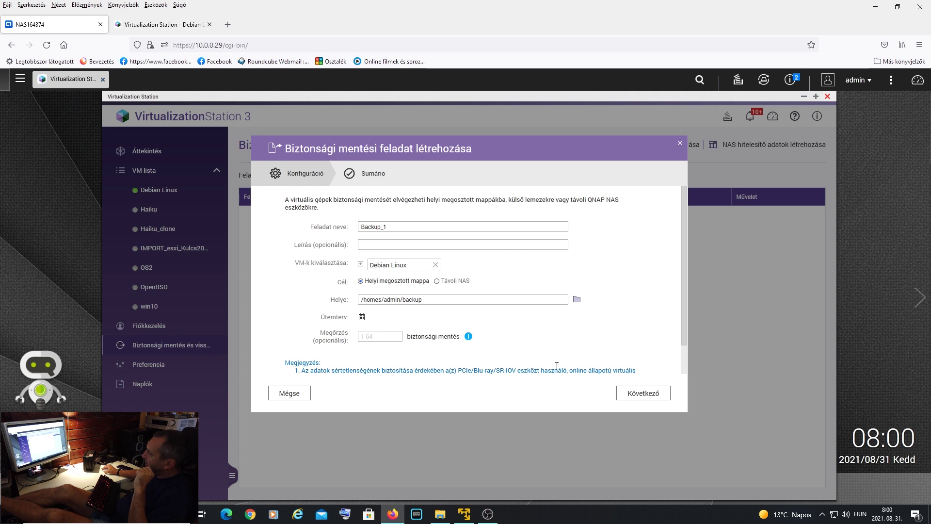
# - Set retention to keep 3 backups and continue to the job summary
pyautogui.click(379, 337)
pyautogui.write('3')
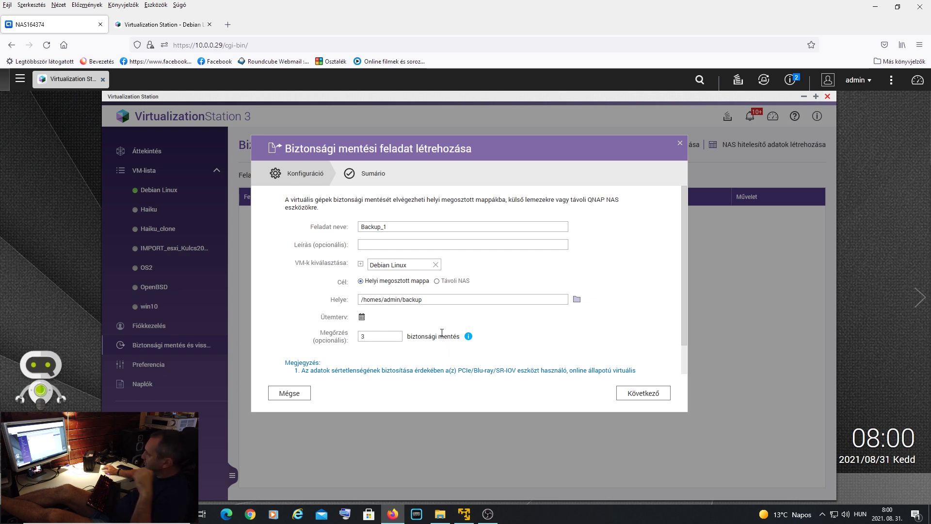
pyautogui.click(649, 396)
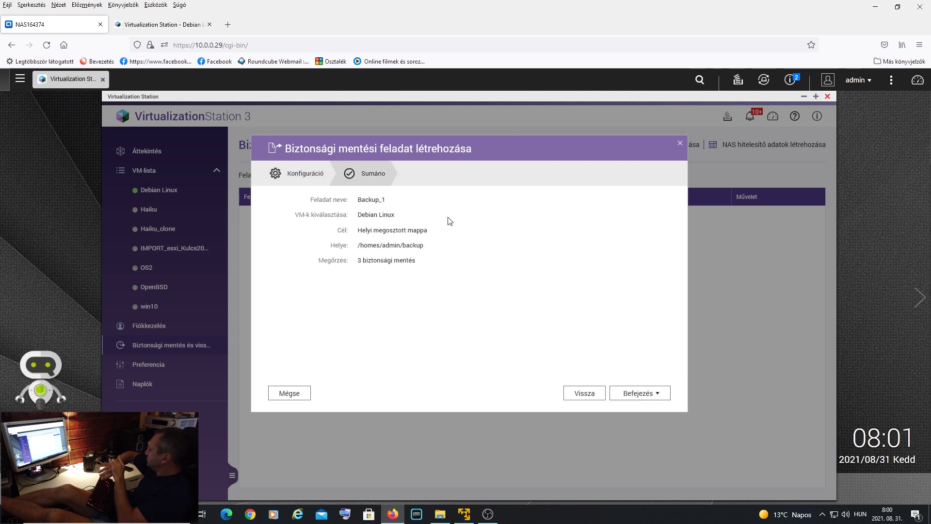
pyautogui.click(652, 394)
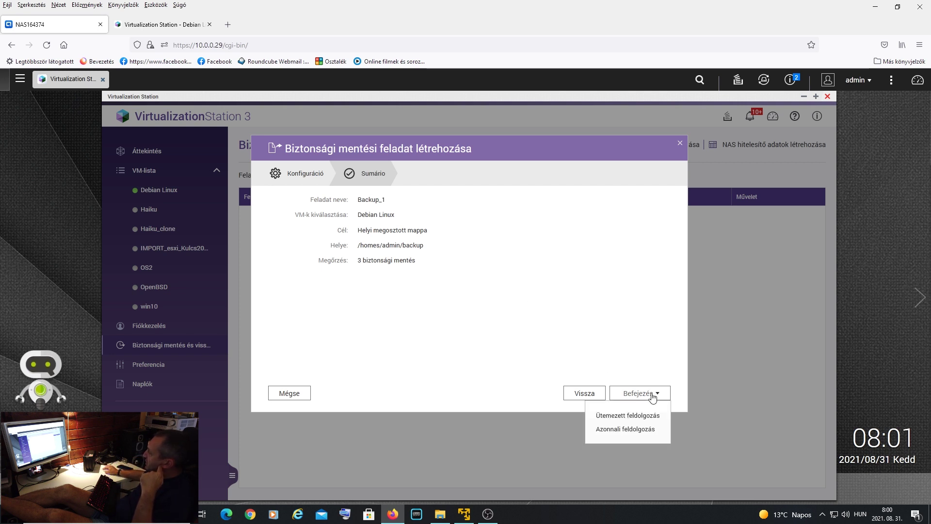
# - Run Backup_1 immediately with Azonnali feldolgozás, then briefly open and close the QTS main menu
pyautogui.click(638, 428)
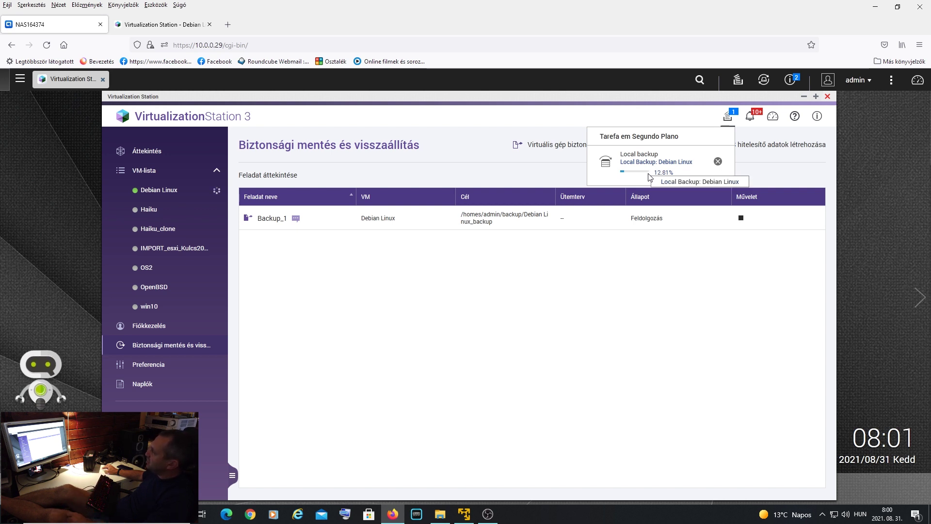
pyautogui.click(18, 83)
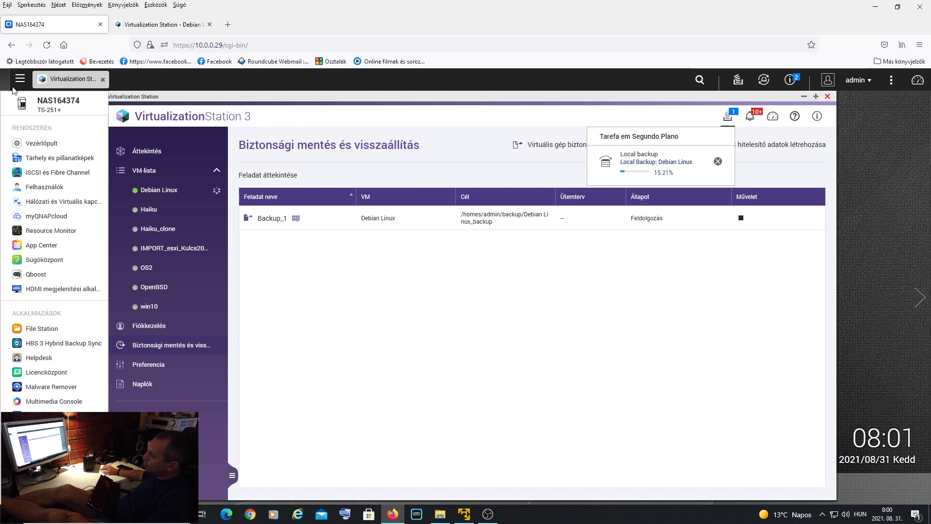
pyautogui.click(380, 115)
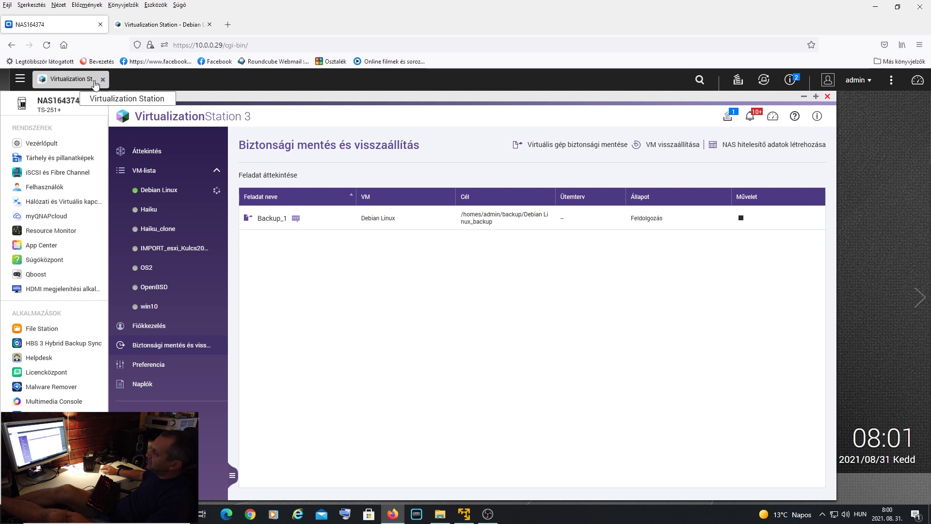
pyautogui.click(262, 96)
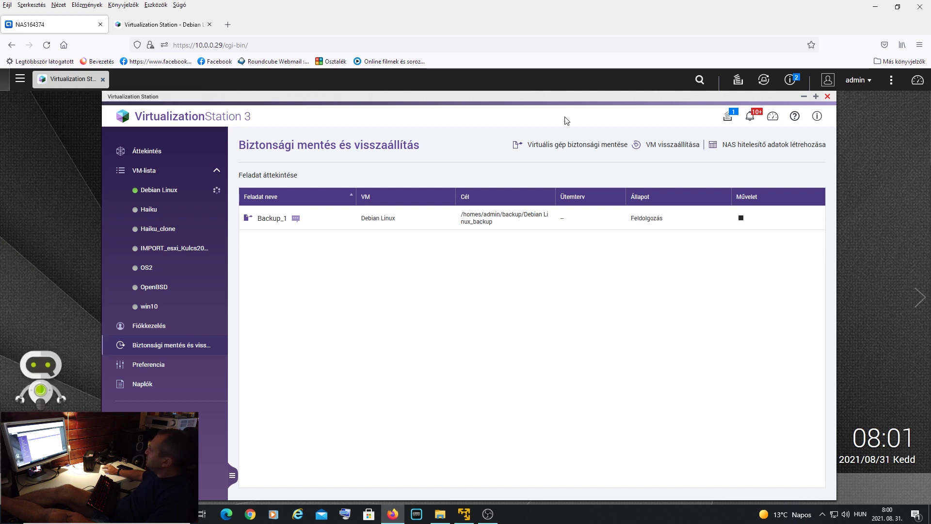
# - Open the admin account settings and review the two-step verification, profile and password sections
pyautogui.click(873, 86)
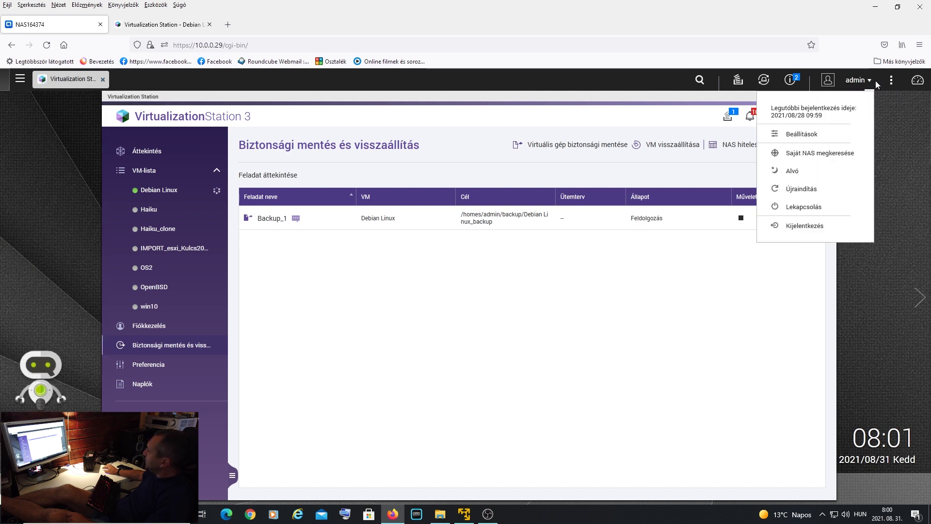
pyautogui.click(797, 134)
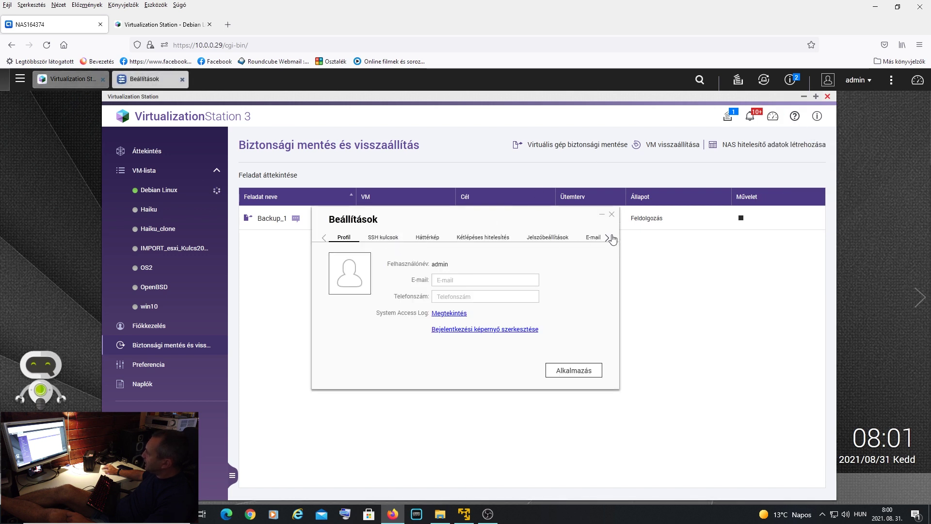
pyautogui.click(490, 238)
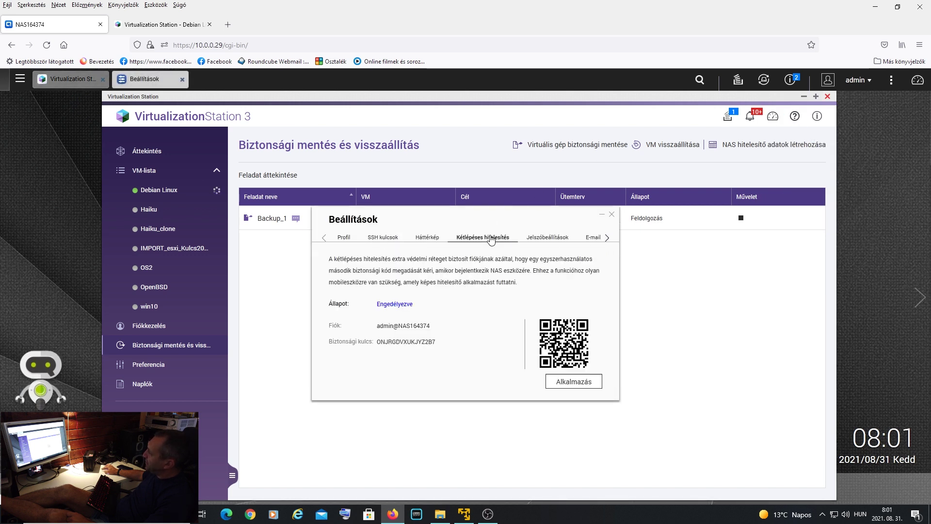
pyautogui.click(349, 237)
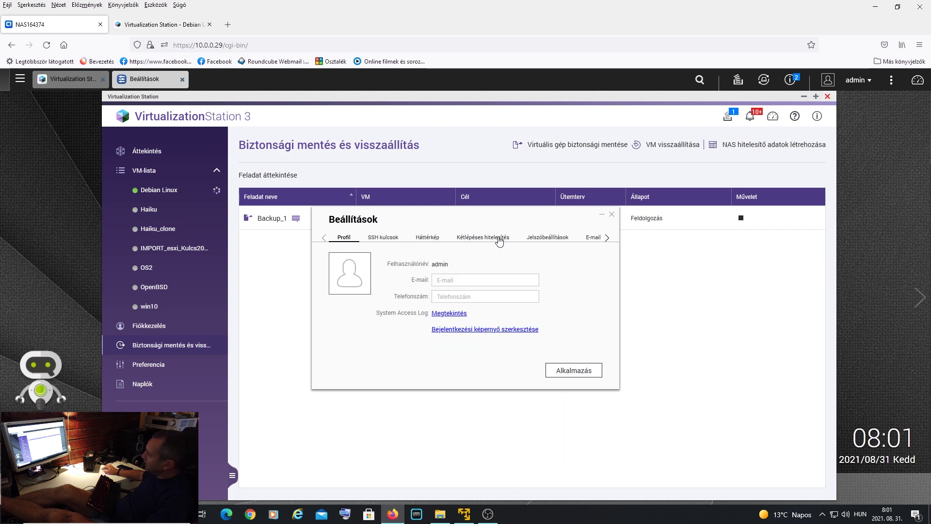
pyautogui.click(551, 239)
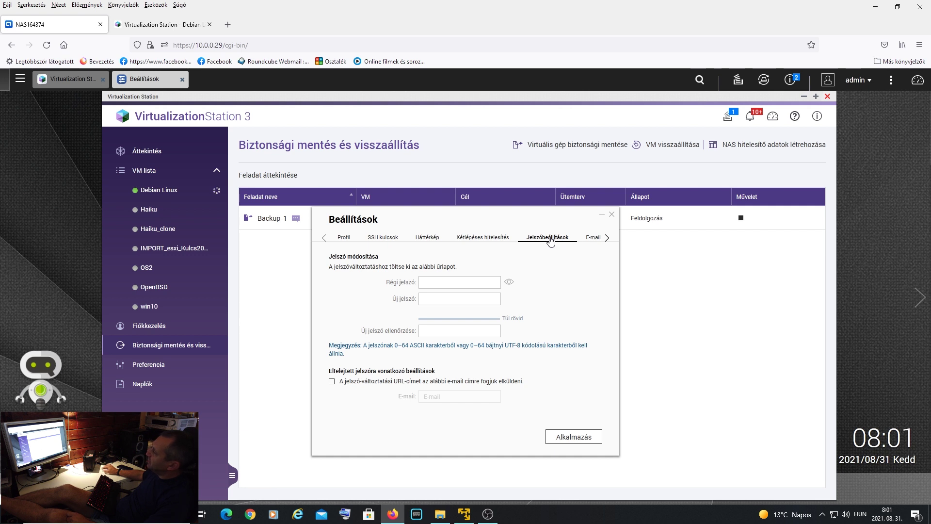
pyautogui.click(490, 239)
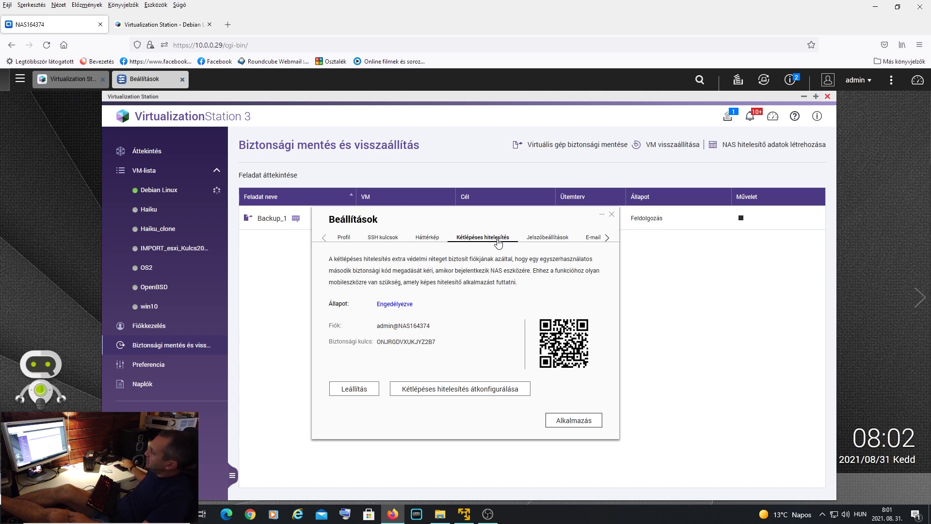
# - Close the account settings without applying changes and open the admin account options
pyautogui.click(612, 213)
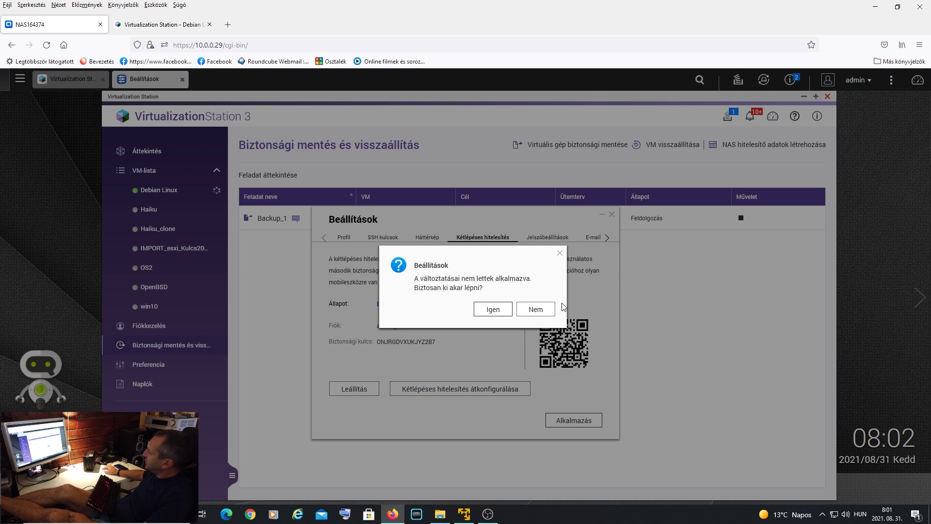
pyautogui.click(503, 311)
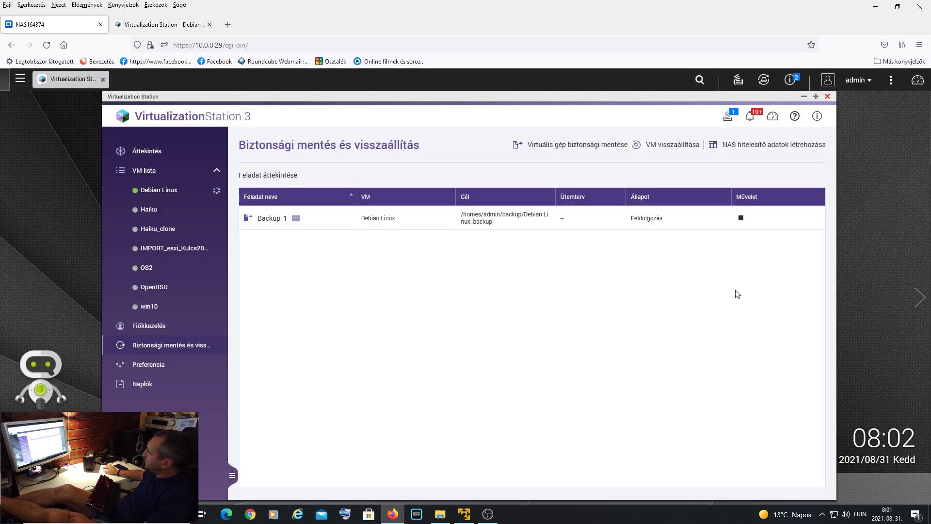
pyautogui.click(858, 80)
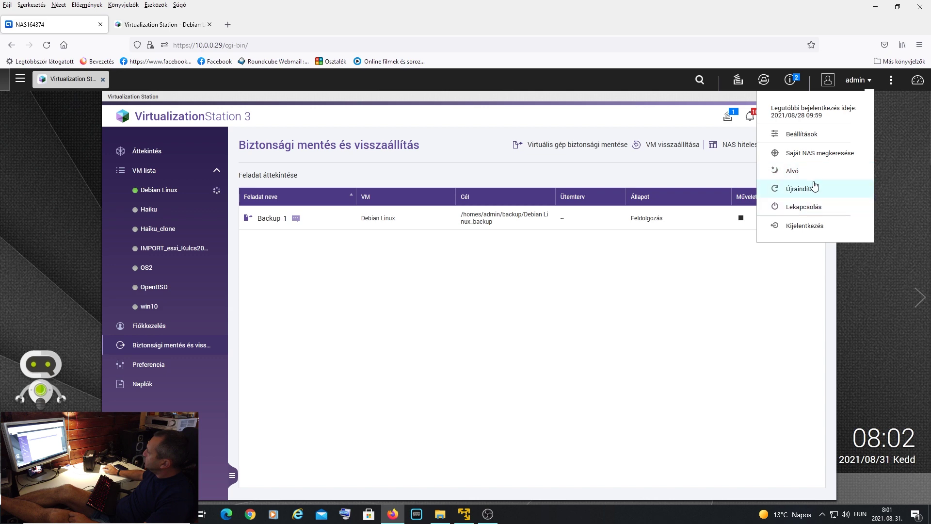
# - Sign out, then log back in as the admin user with password and two-step security code
pyautogui.click(806, 226)
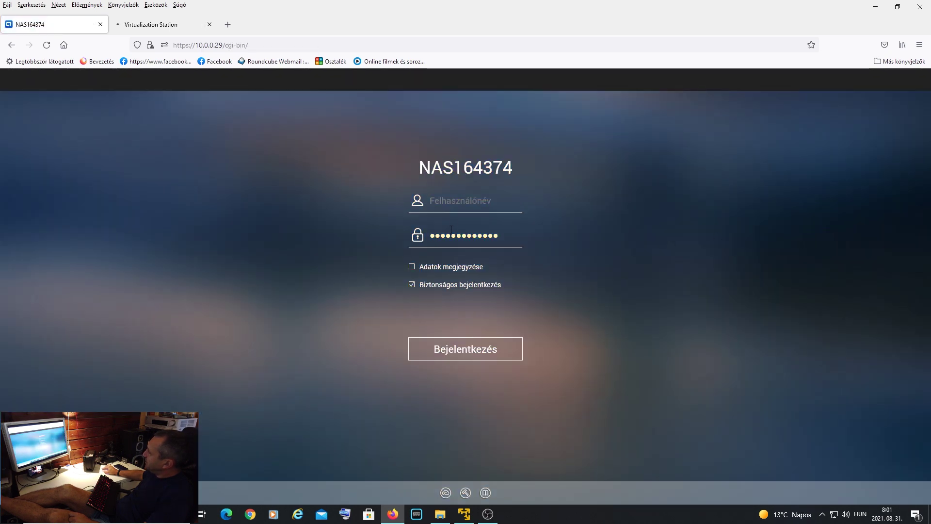
pyautogui.write('Admin')
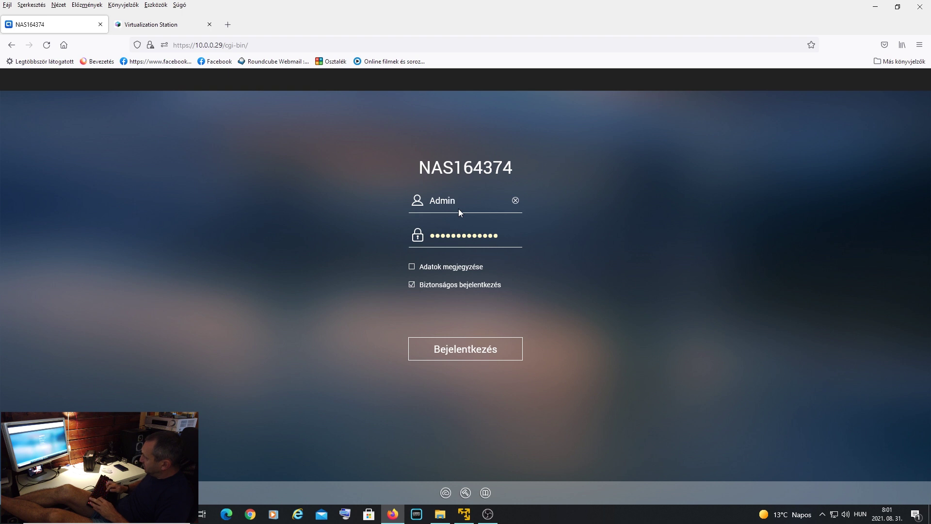
pyautogui.click(464, 358)
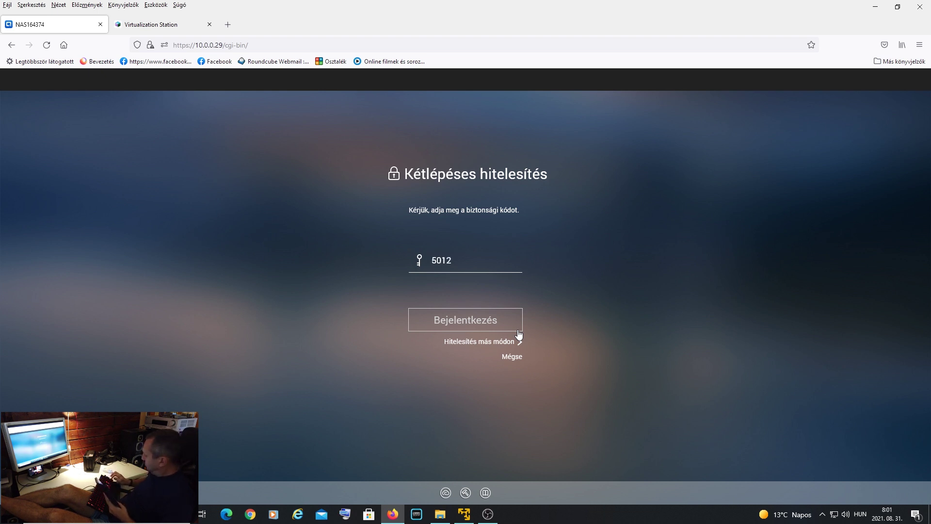
pyautogui.click(502, 324)
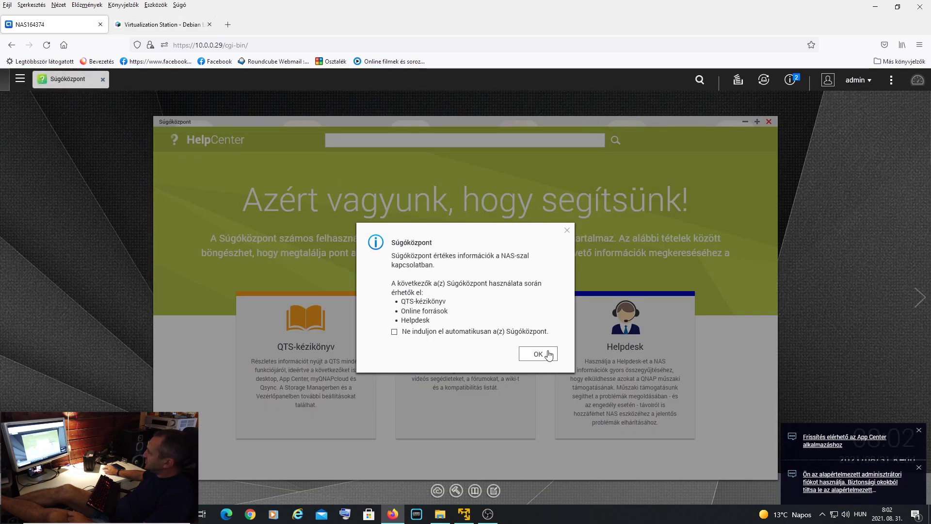
# - Dismiss the Help Center message, close Help Center, and launch Virtualization Station
pyautogui.click(538, 354)
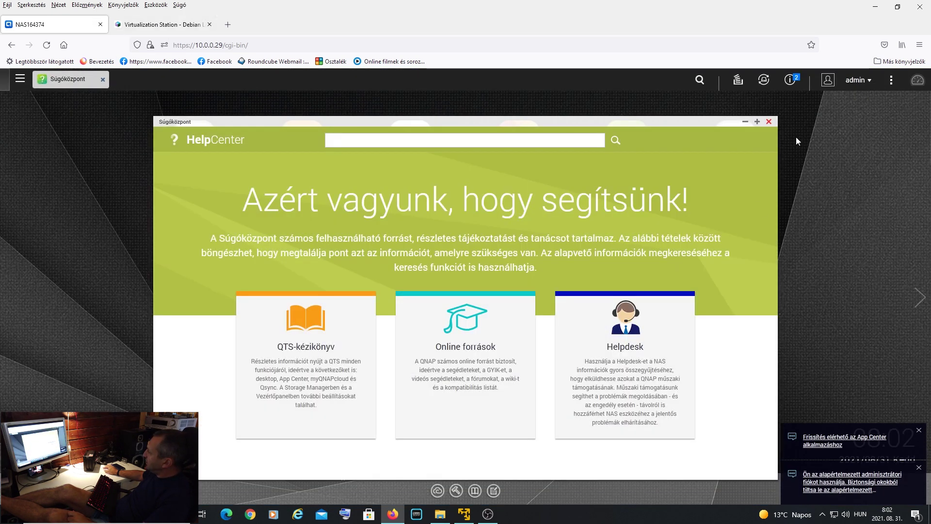
pyautogui.click(769, 121)
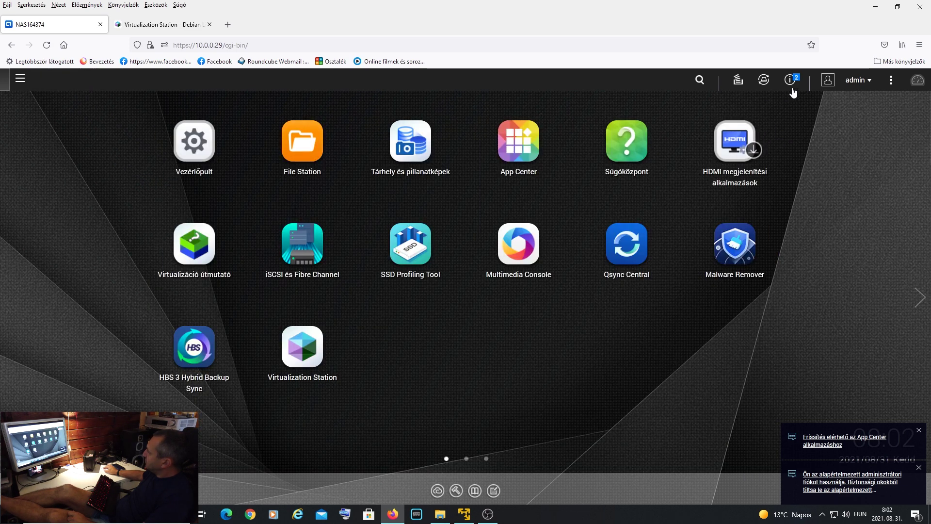
pyautogui.click(296, 361)
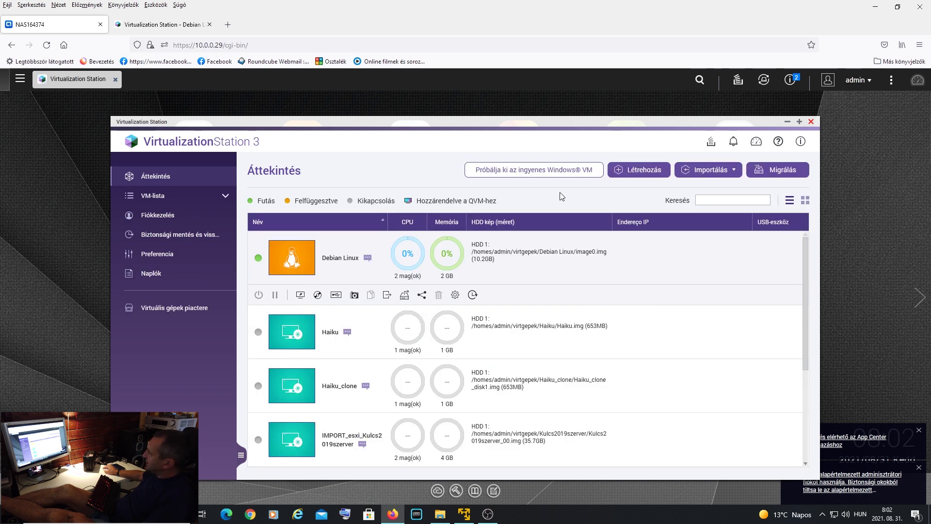
# - Open the backup and restore page and check notifications, keeping the Debian Linux backup running
pyautogui.click(735, 142)
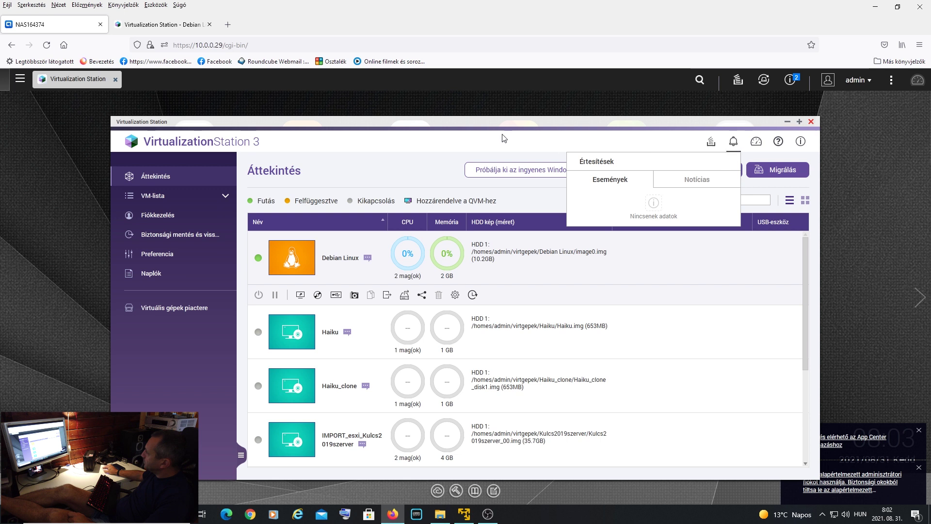
pyautogui.click(190, 235)
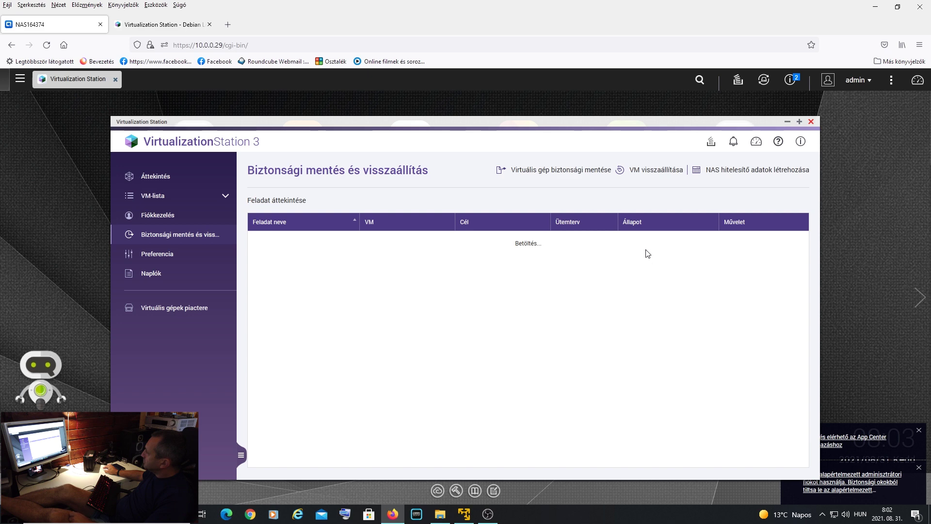
pyautogui.click(733, 143)
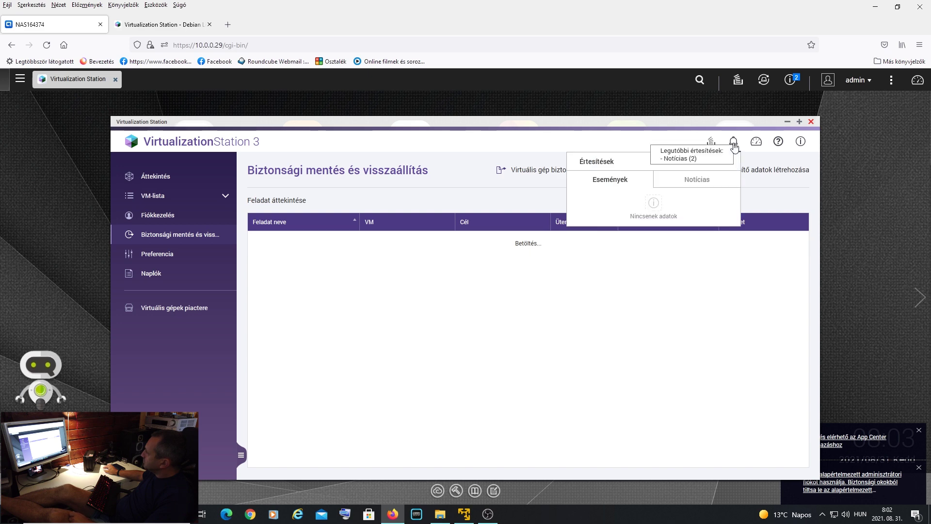
pyautogui.click(701, 186)
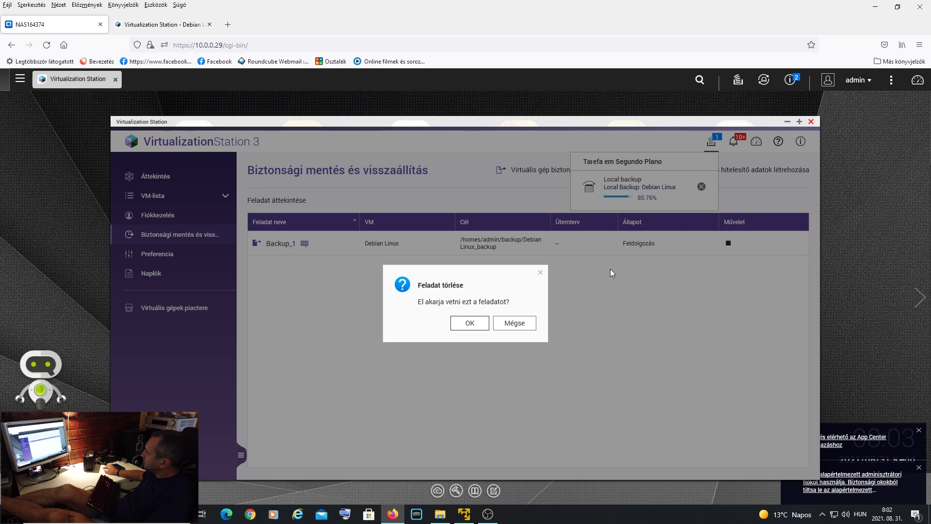
pyautogui.click(526, 323)
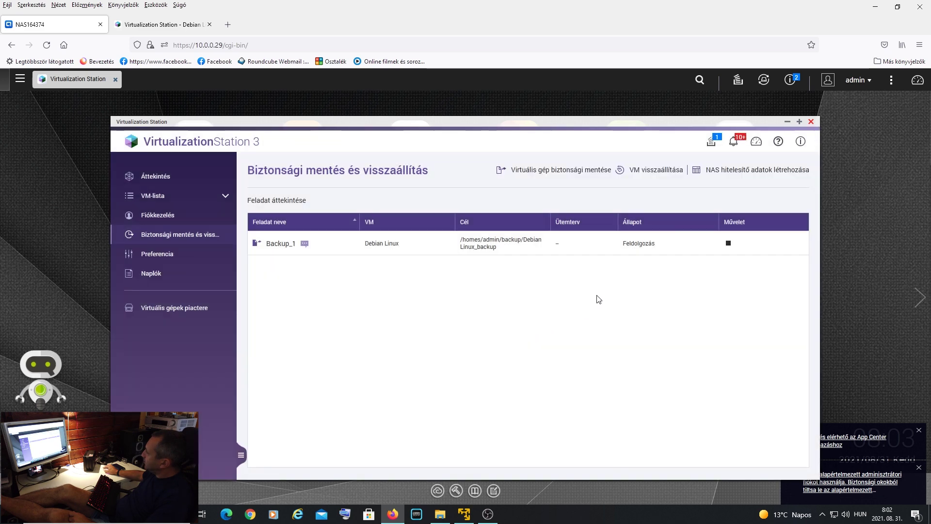
# - Confirm Backup_1 finished at 08:03:19 via tasks and notifications, then switch to the Debian console
pyautogui.click(710, 144)
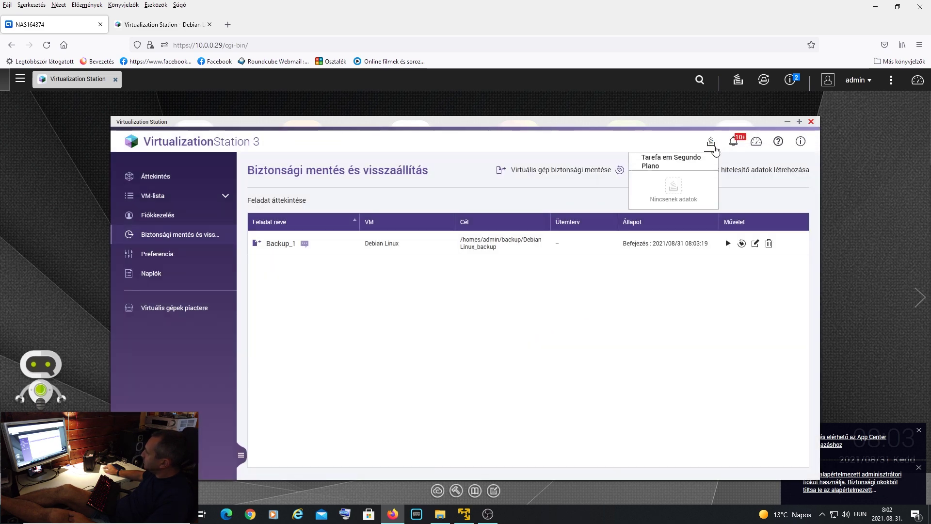
pyautogui.click(733, 145)
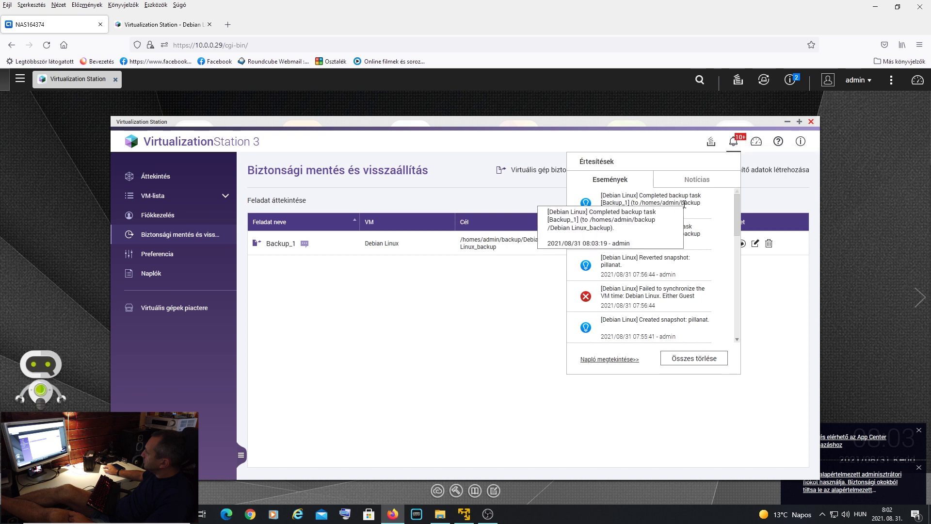
pyautogui.click(411, 352)
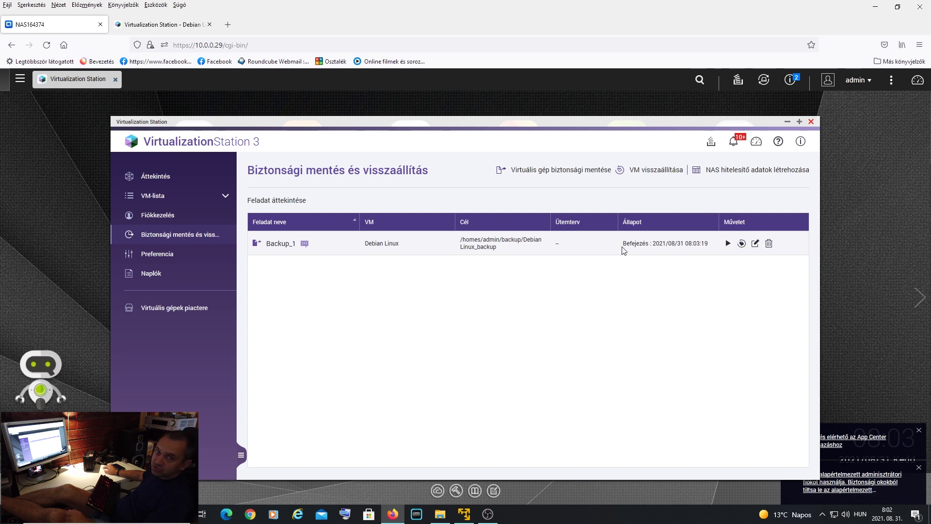
pyautogui.click(112, 23)
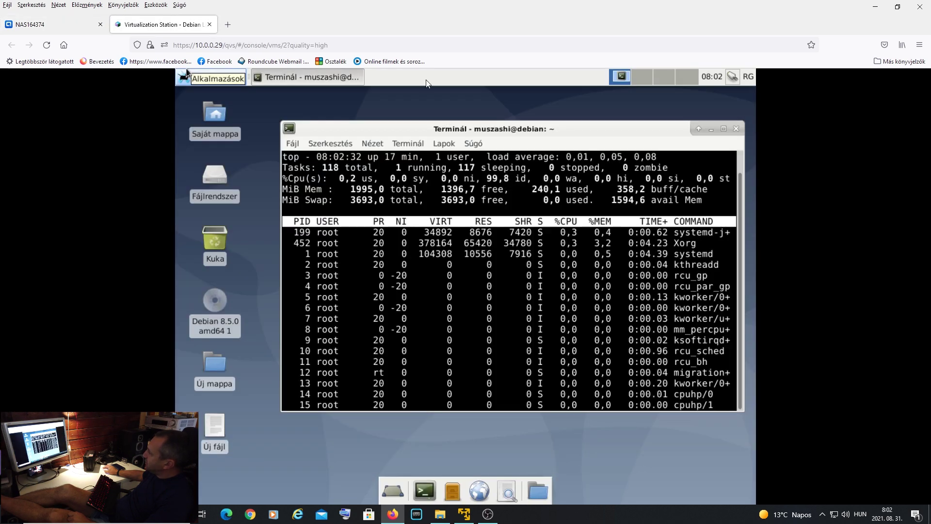
# - Quit top, become root via su with the root password, and change to the / directory
pyautogui.press('q')
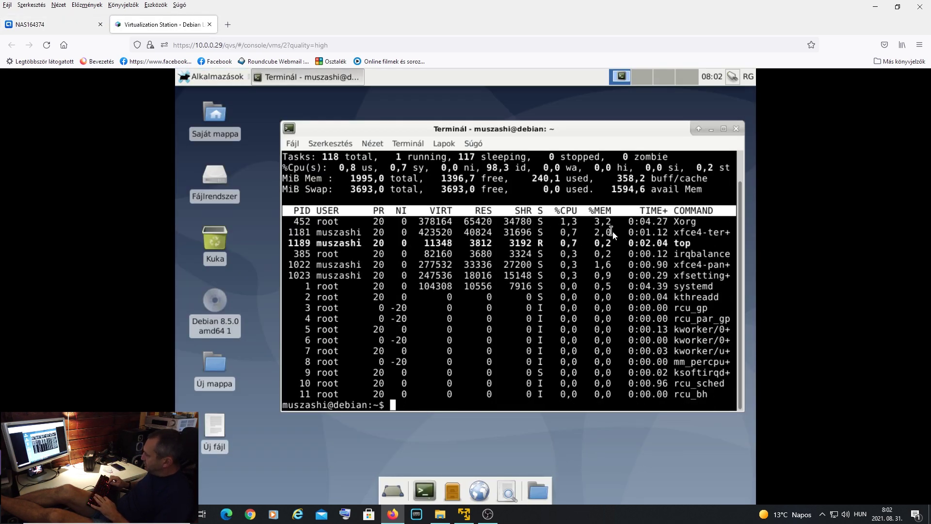
pyautogui.write('su')
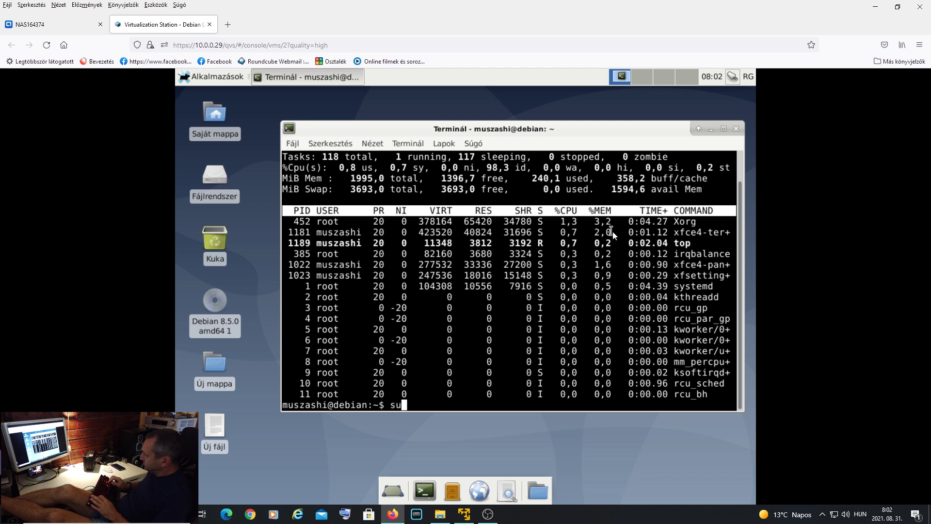
pyautogui.press('Return')
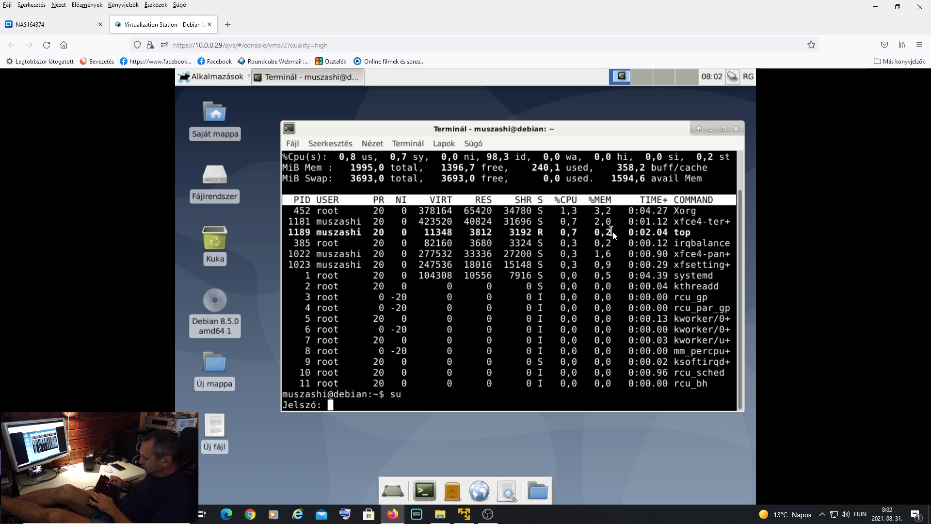
pyautogui.press('Return')
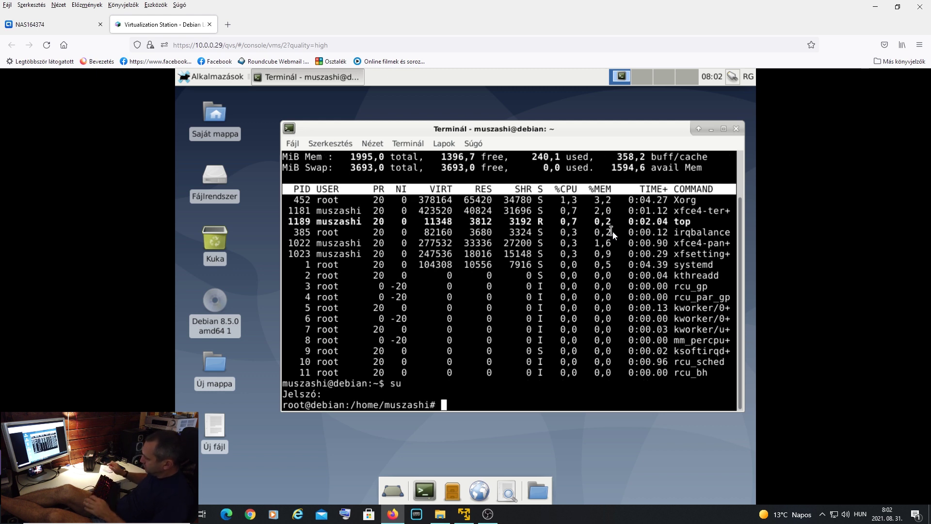
pyautogui.write('cd /')
pyautogui.press('Return')
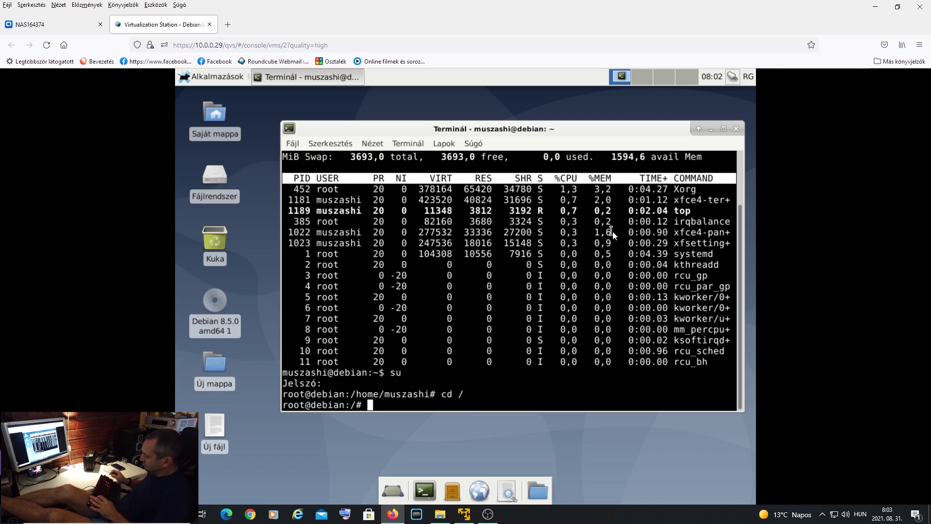
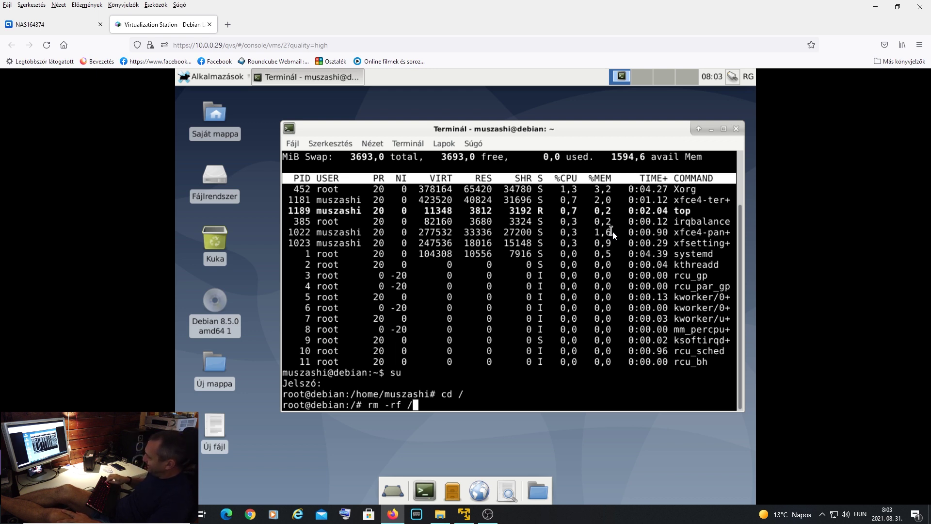
# - Change the pending root command at / from rm -rf / to rm -rf *
pyautogui.press('BackSpace')
pyautogui.write('*')
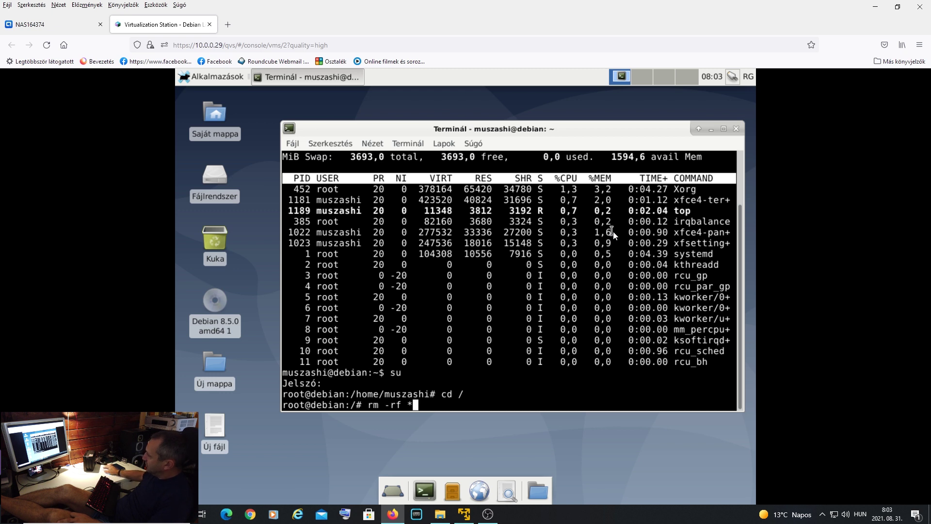
# - Run df -h in a second terminal to show /dev/vda1 usage, then refocus the root terminal
pyautogui.click(417, 488)
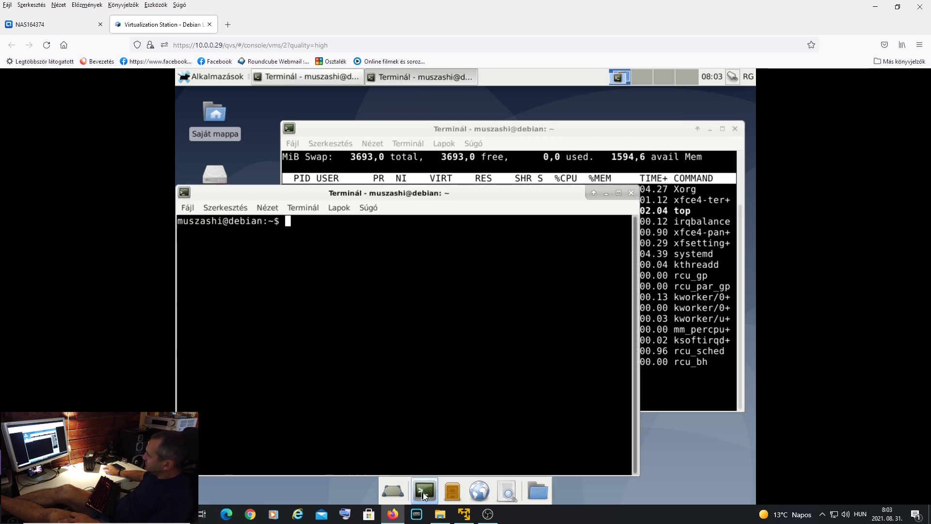
pyautogui.write('d')
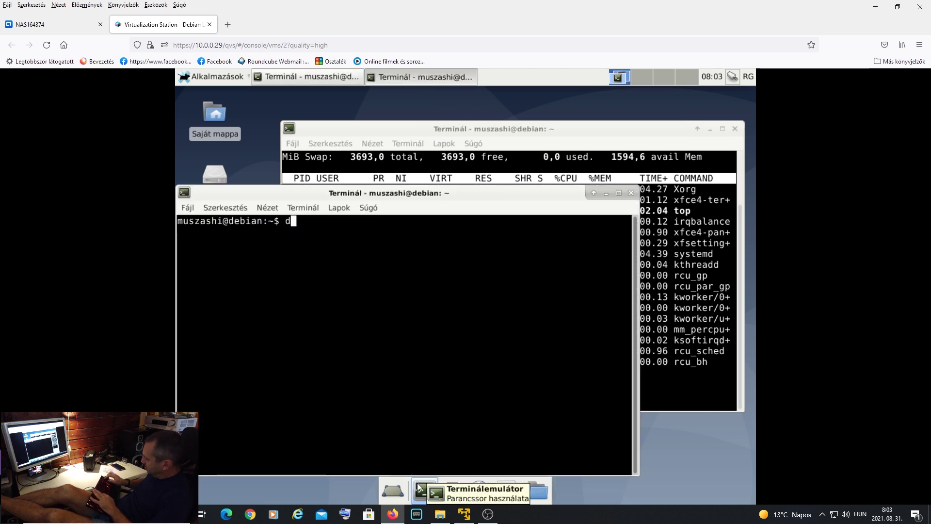
pyautogui.write('f -h')
pyautogui.press('Return')
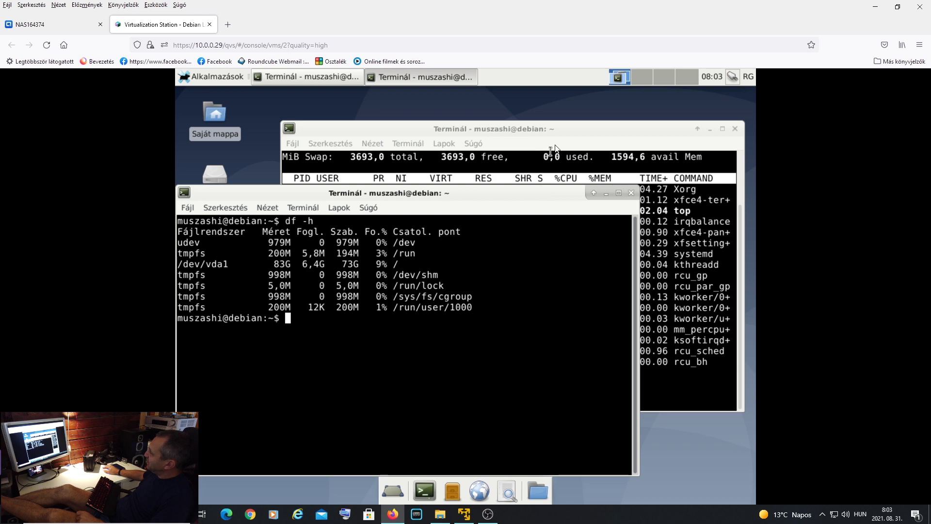
pyautogui.click(689, 297)
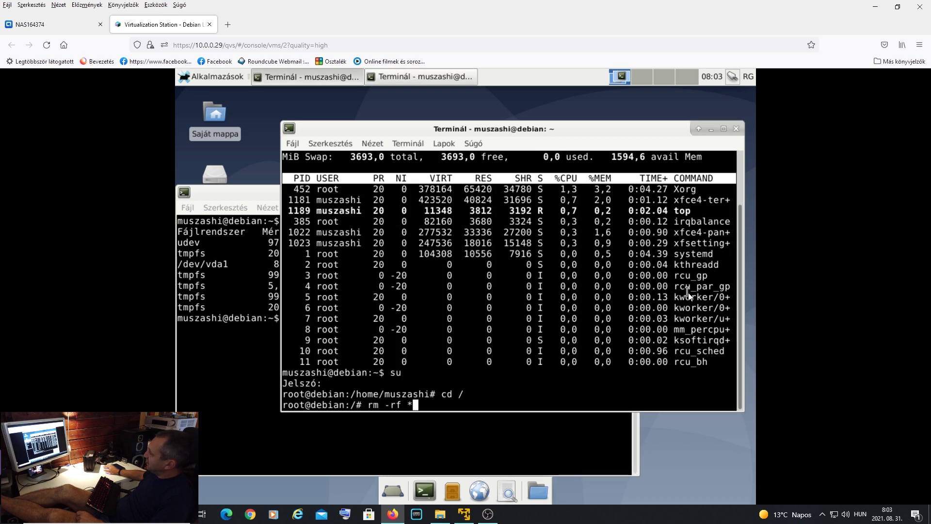
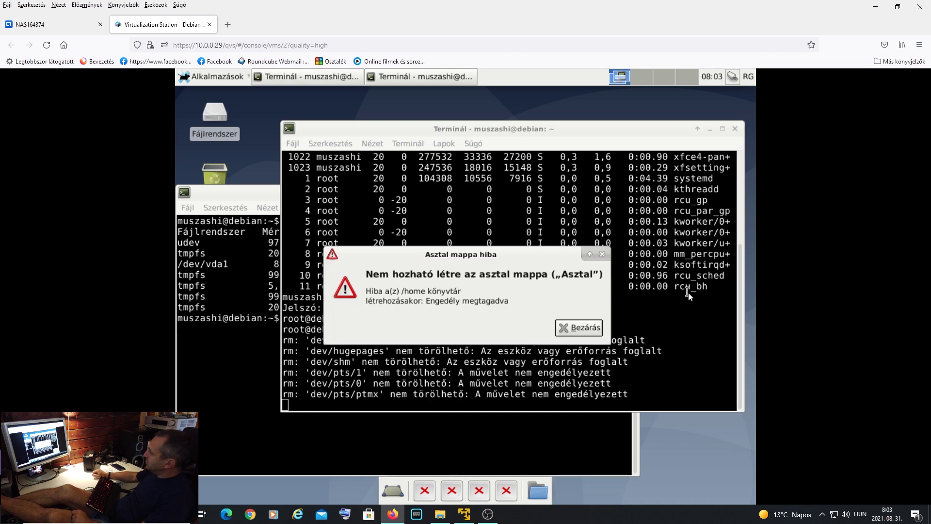
# - Dismiss the desktop-folder error, rerun df -h, and close the extra terminal window
pyautogui.click(585, 327)
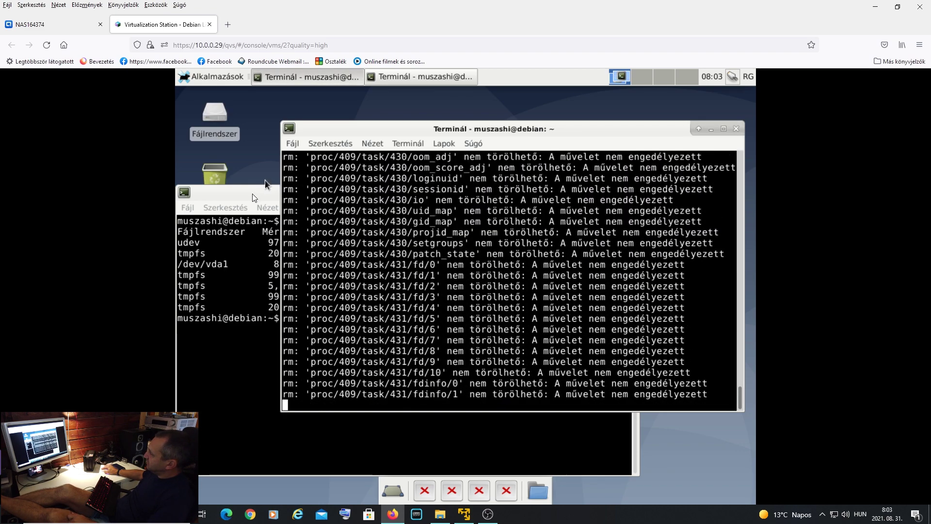
pyautogui.moveTo(250, 195); pyautogui.dragTo(367, 198)
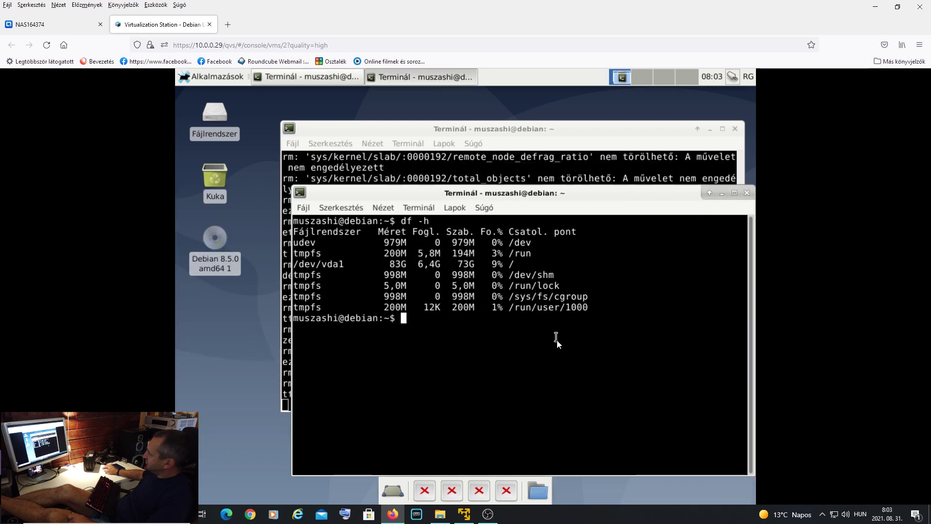
pyautogui.write('df -h')
pyautogui.press('Return')
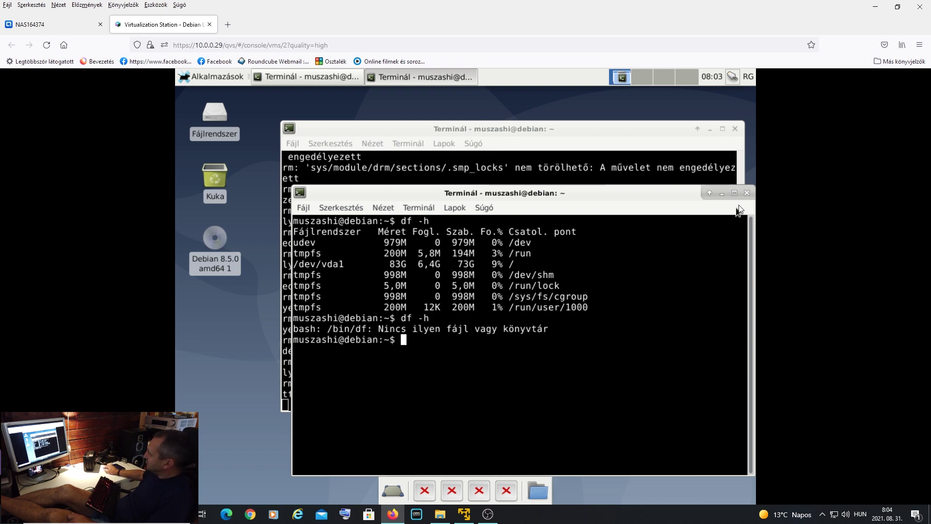
pyautogui.click(747, 193)
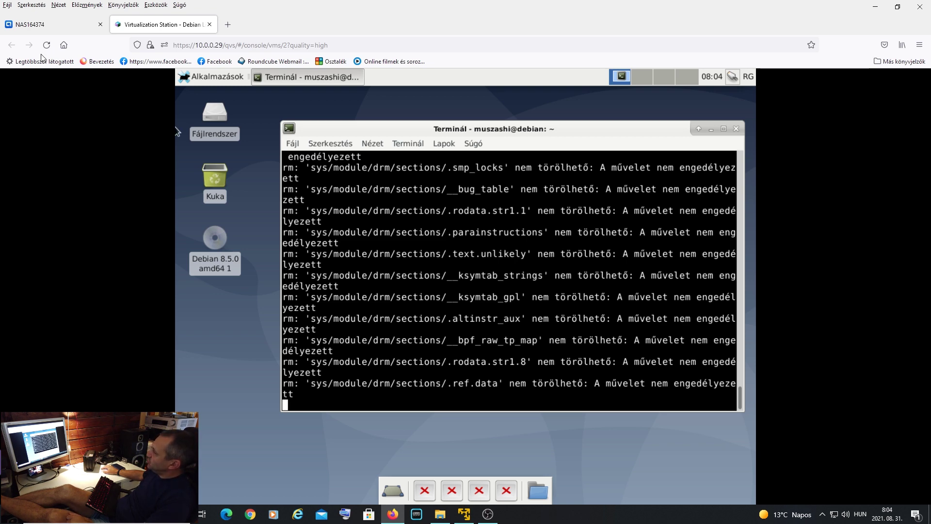
# - Glance at the NAS backup page, then return to the Debian VM console
pyautogui.click(45, 24)
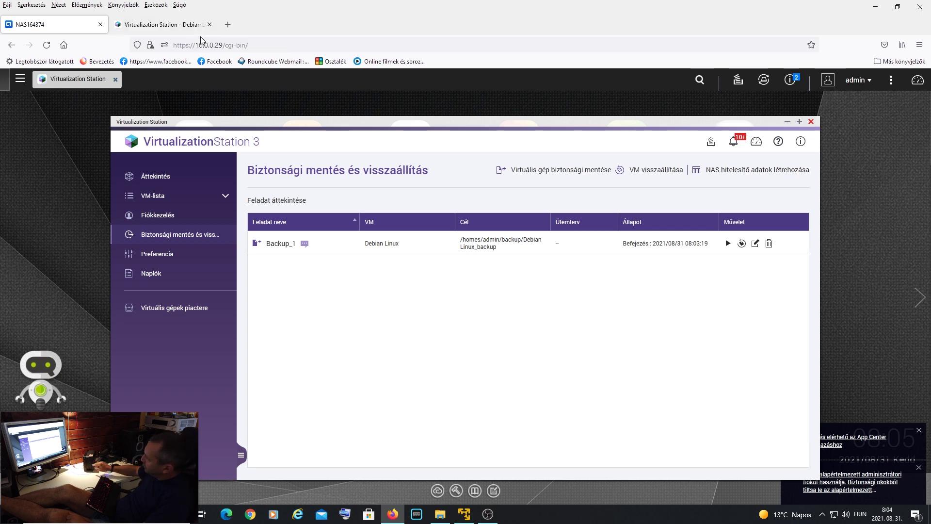
pyautogui.click(163, 25)
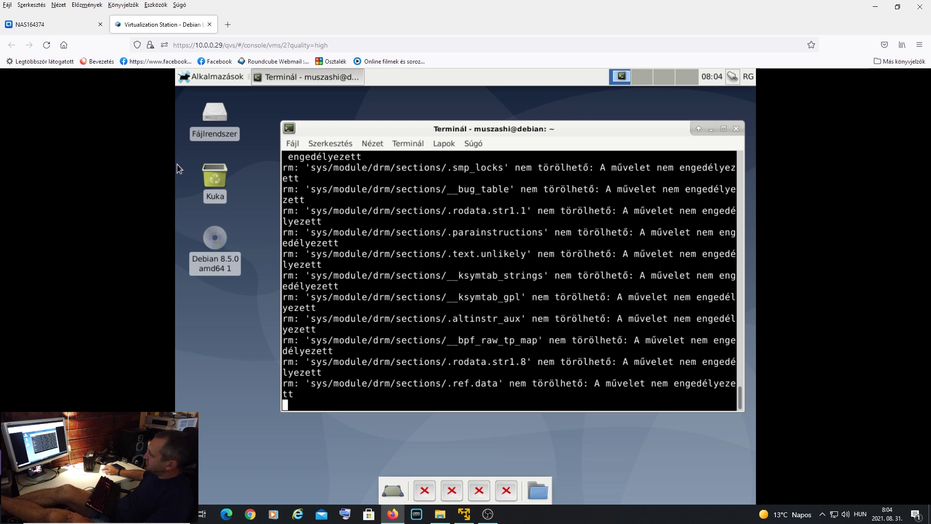
pyautogui.moveTo(4, 165)
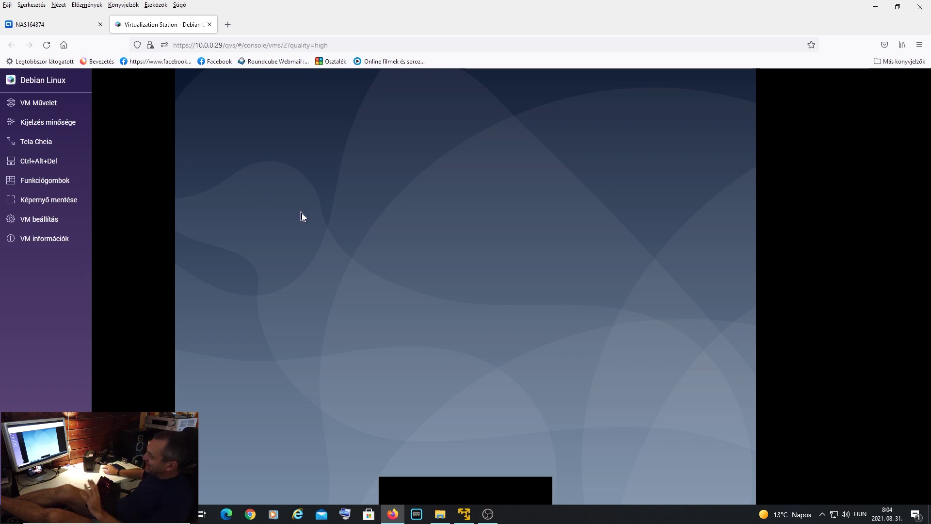
# - Check the backup page, then send Ctrl+Alt+Del to the Debian VM
pyautogui.moveTo(57, 104)
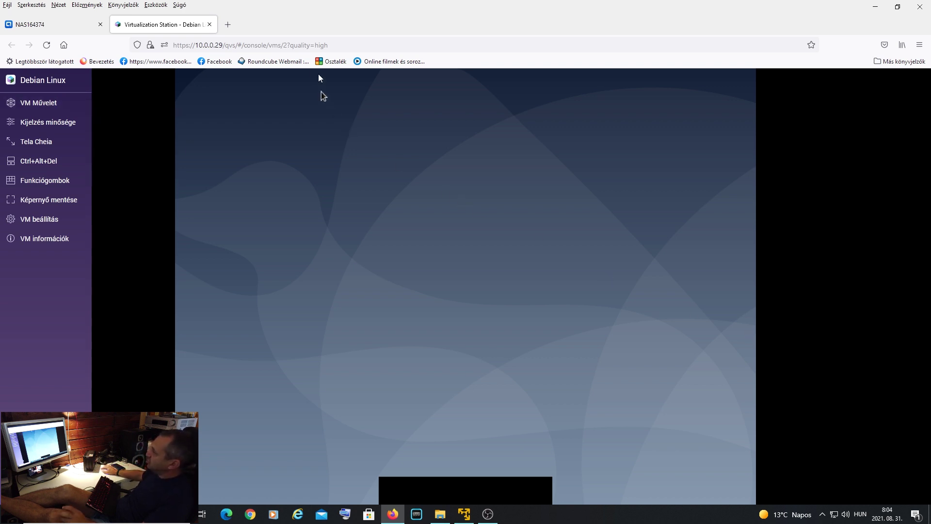
pyautogui.click(70, 27)
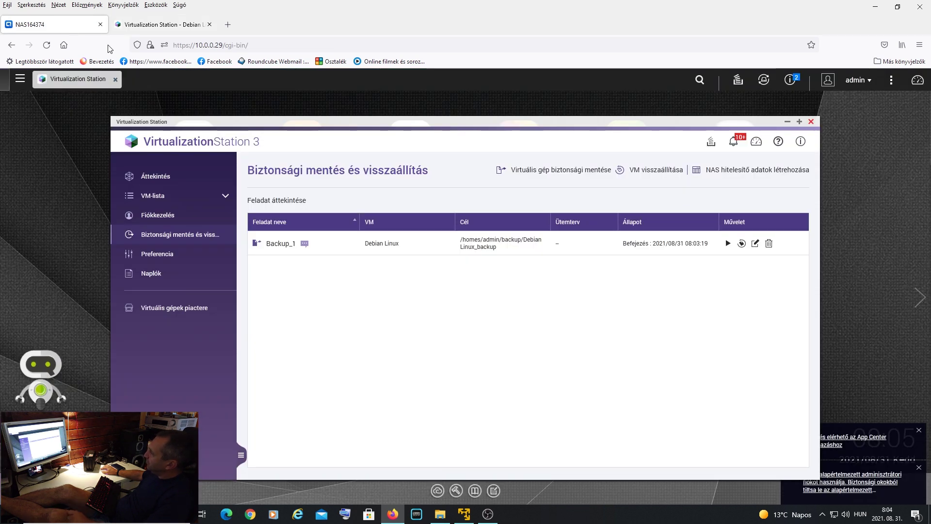
pyautogui.click(167, 25)
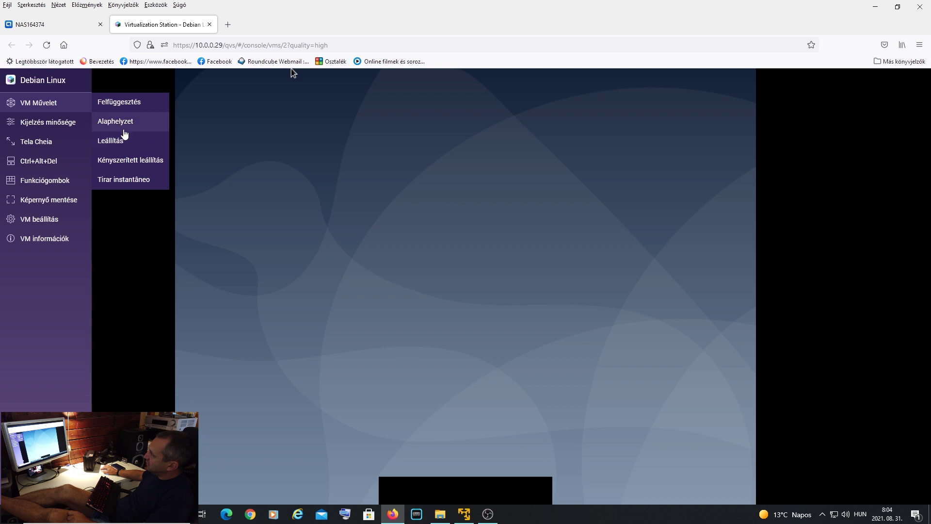
pyautogui.click(56, 162)
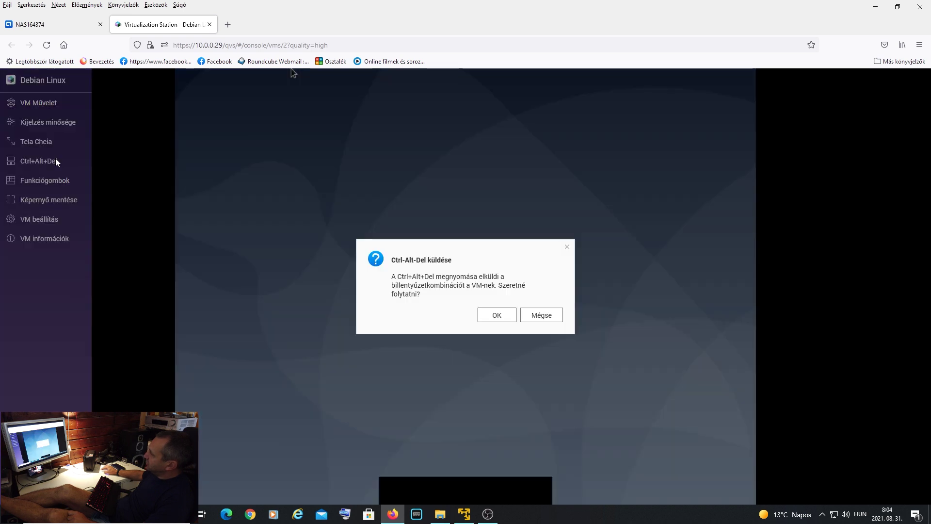
pyautogui.click(506, 316)
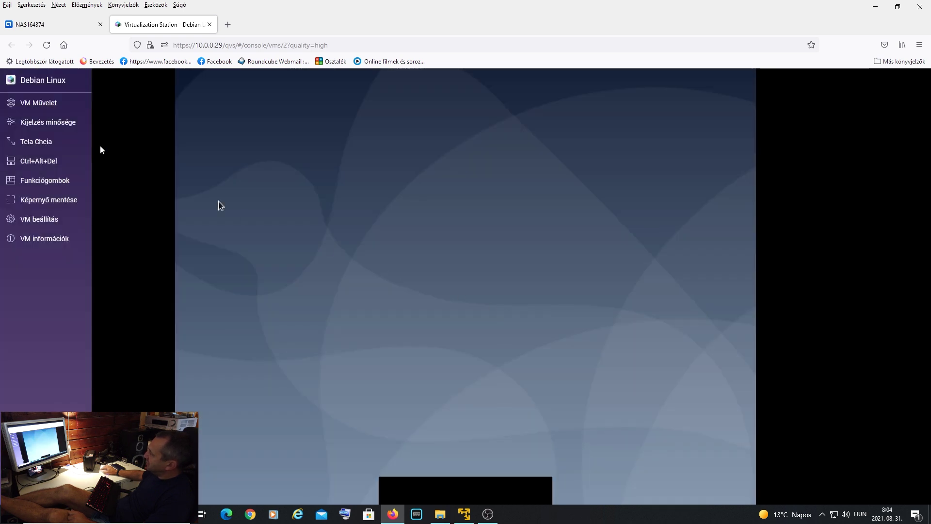
# - Request a normal shutdown of the Debian VM, then force it off
pyautogui.moveTo(55, 104)
pyautogui.click(125, 144)
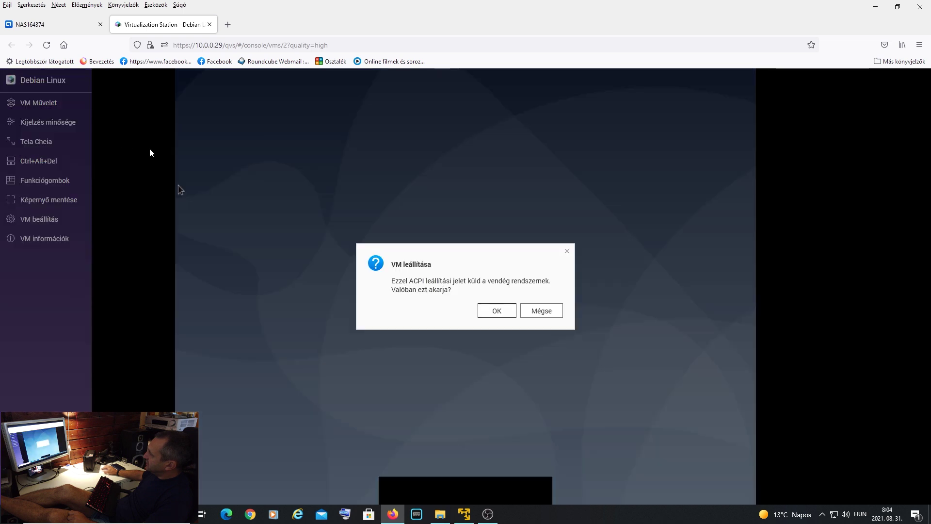
pyautogui.click(496, 310)
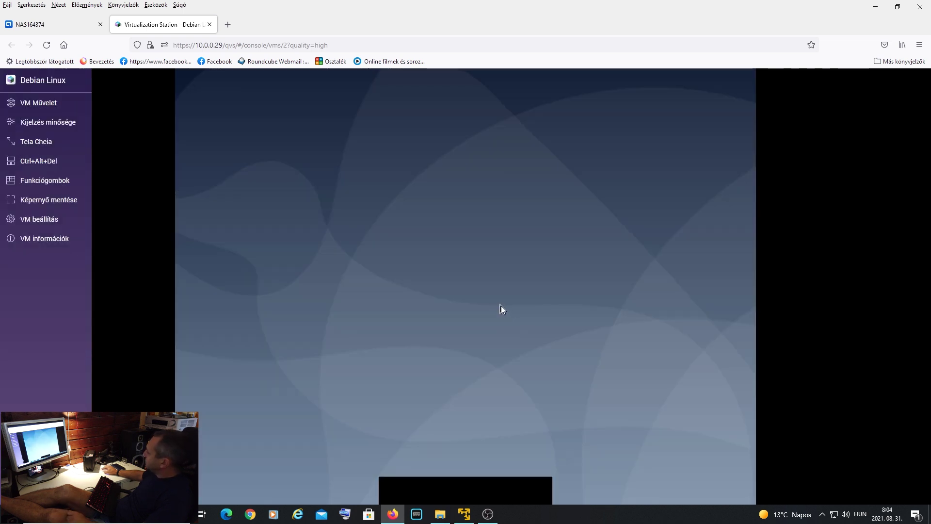
pyautogui.moveTo(55, 104)
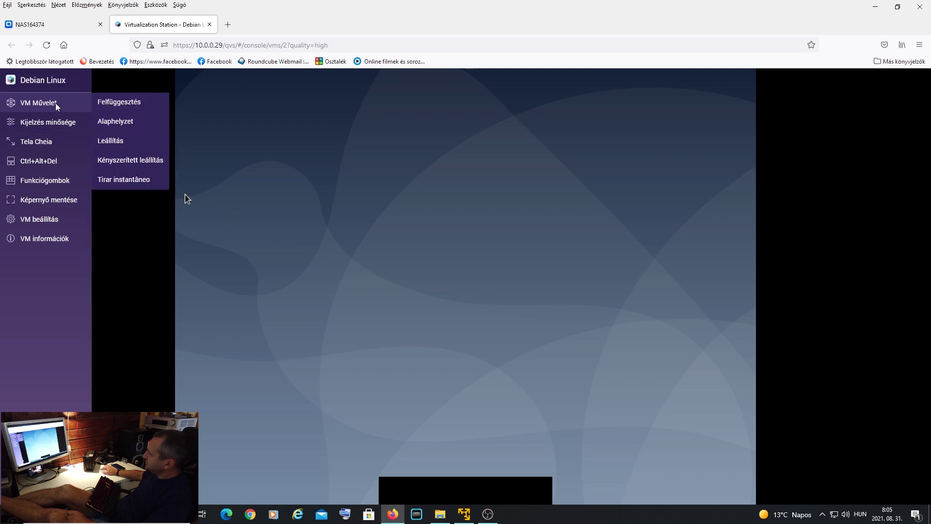
pyautogui.click(142, 162)
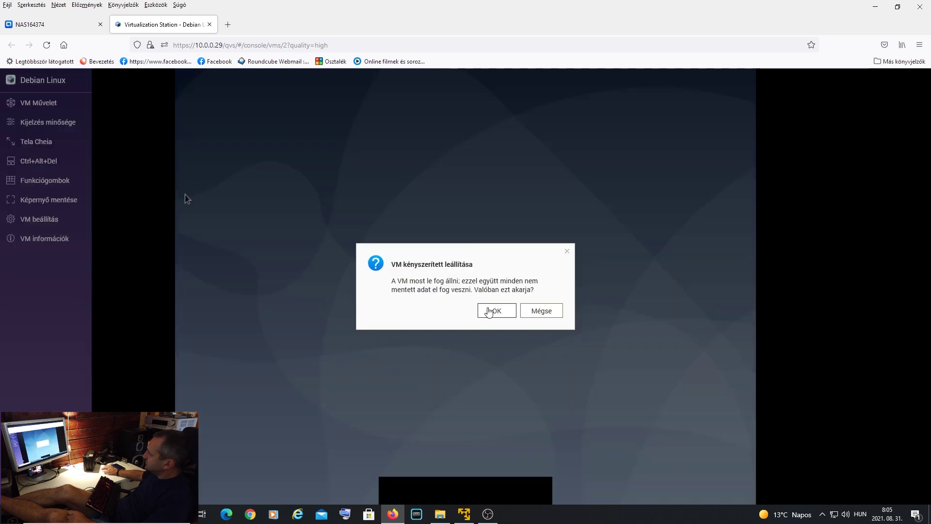
pyautogui.click(504, 314)
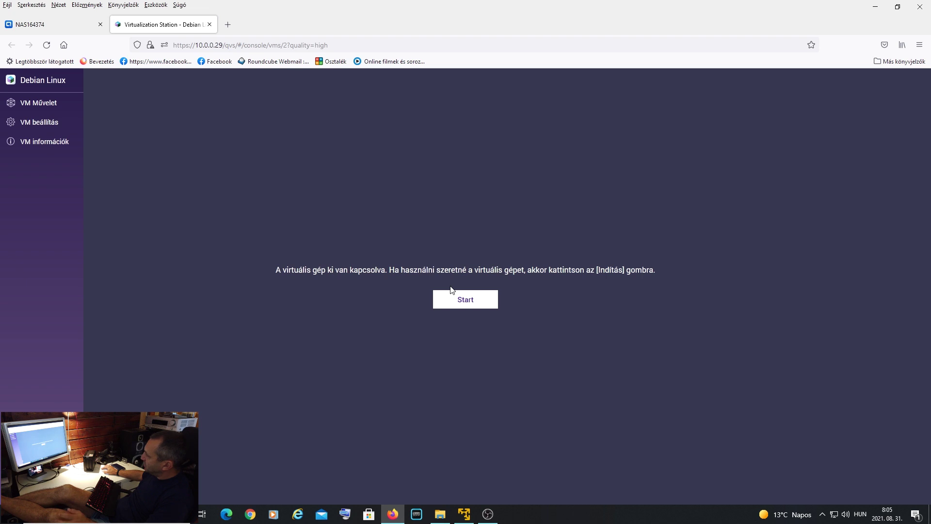
# - Start the Debian VM again, dismiss the error, and return to Backup and Restore
pyautogui.click(473, 304)
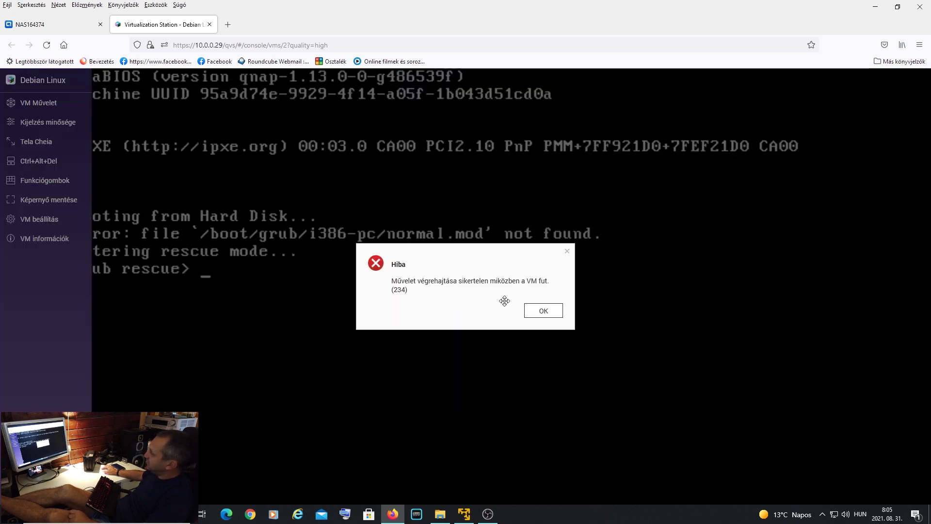
pyautogui.click(545, 313)
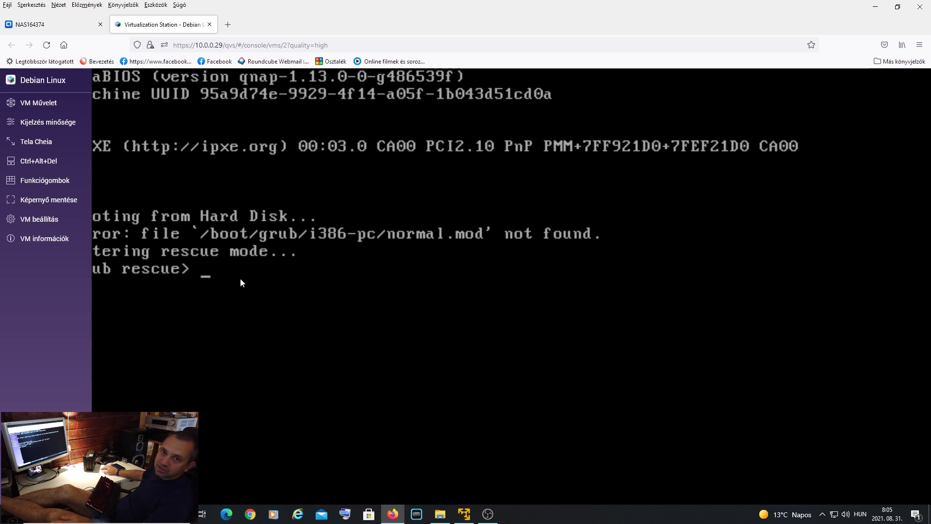
pyautogui.click(42, 25)
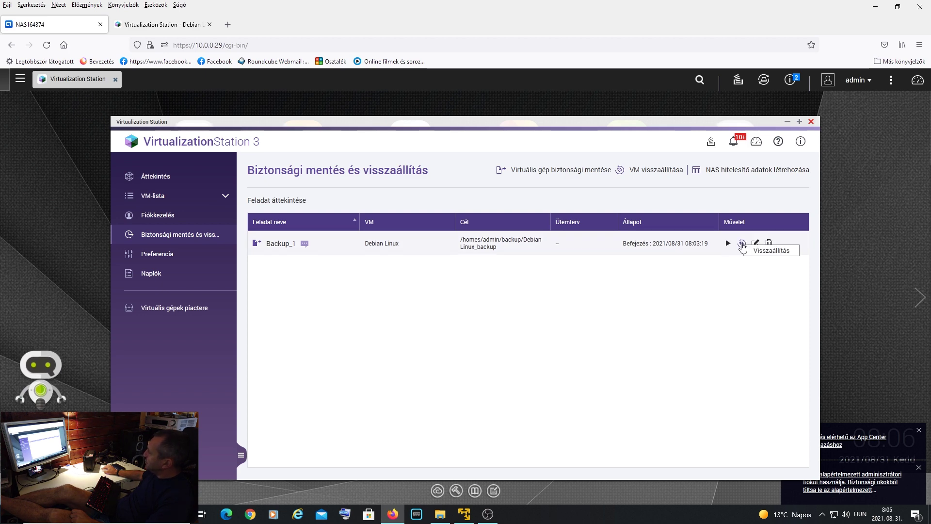
# - Restore Debian Linux from Backup_1, replacing the current VM, then show the VM Overview
pyautogui.click(741, 243)
pyautogui.click(437, 255)
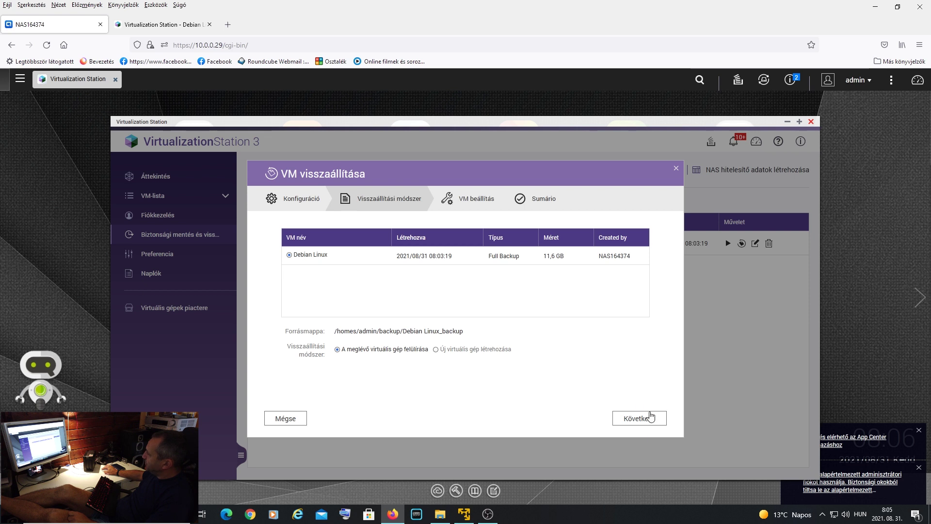
pyautogui.click(649, 421)
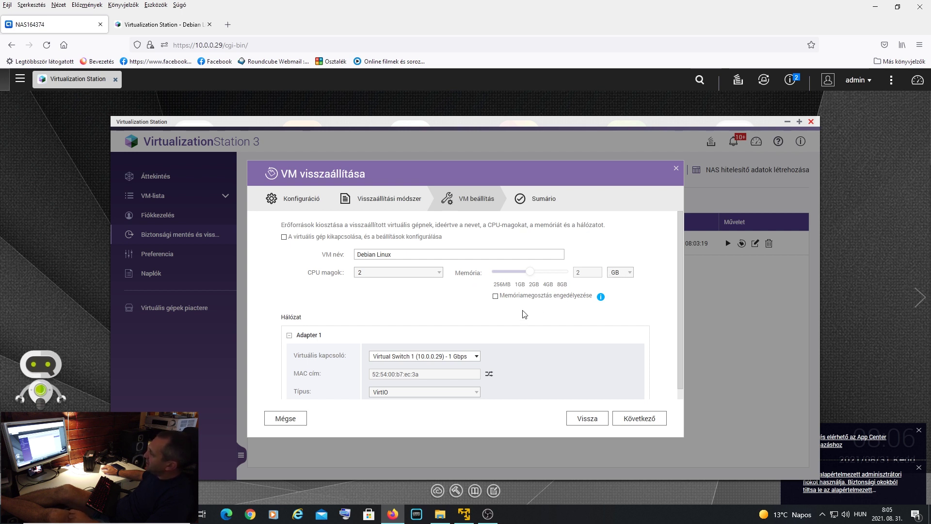
pyautogui.scroll(-1, 607, 350)
pyautogui.click(639, 419)
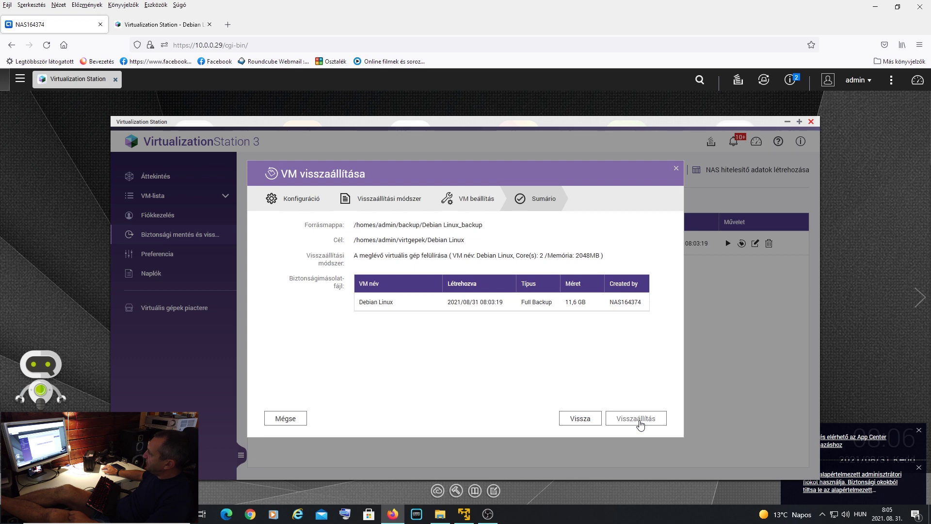
pyautogui.click(637, 418)
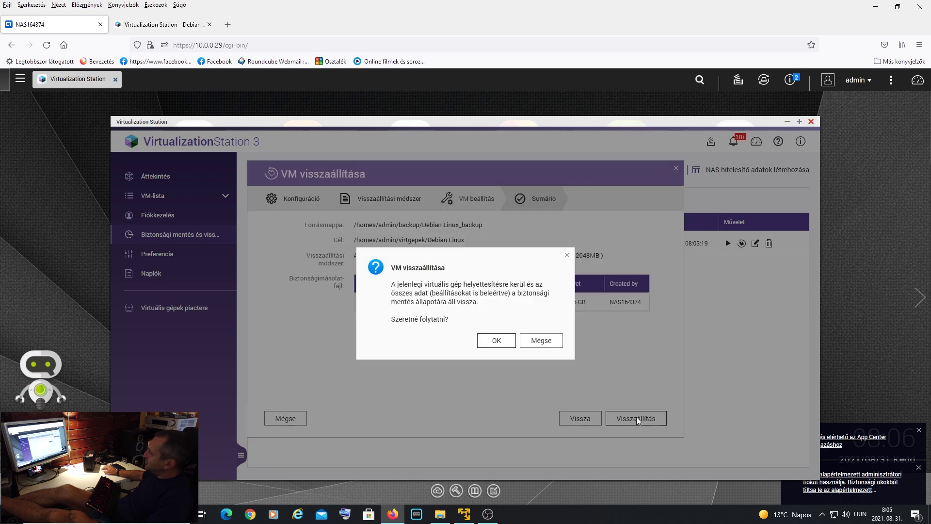
pyautogui.click(495, 341)
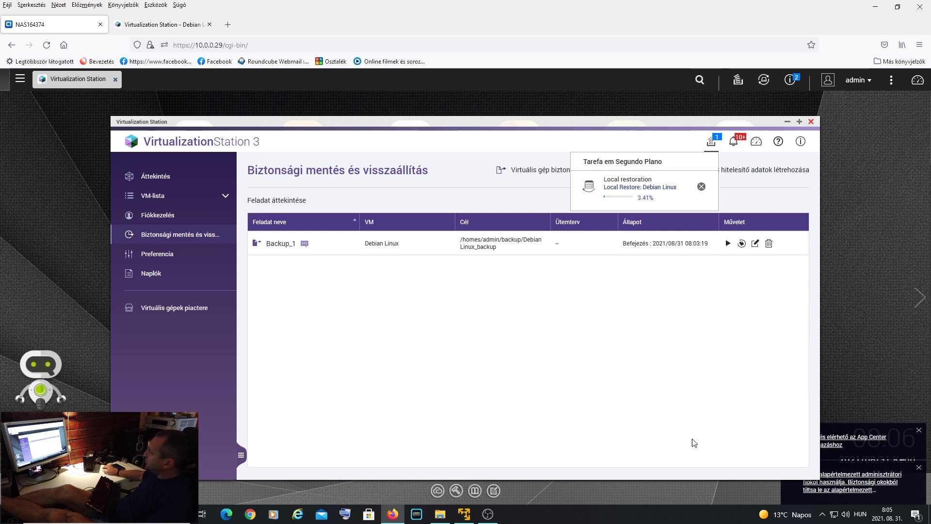
pyautogui.click(160, 186)
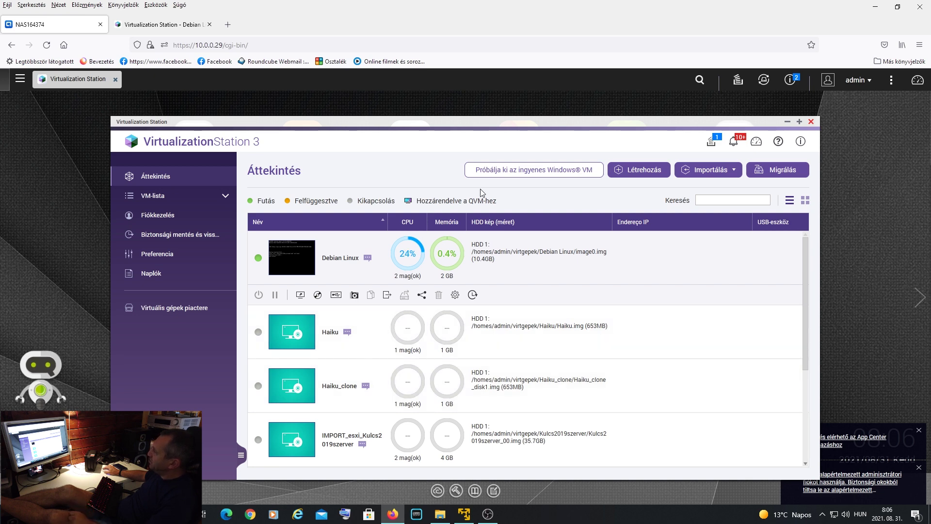
# - Browse the free Windows VM versions without downloading, then open the Create VM form
pyautogui.click(556, 179)
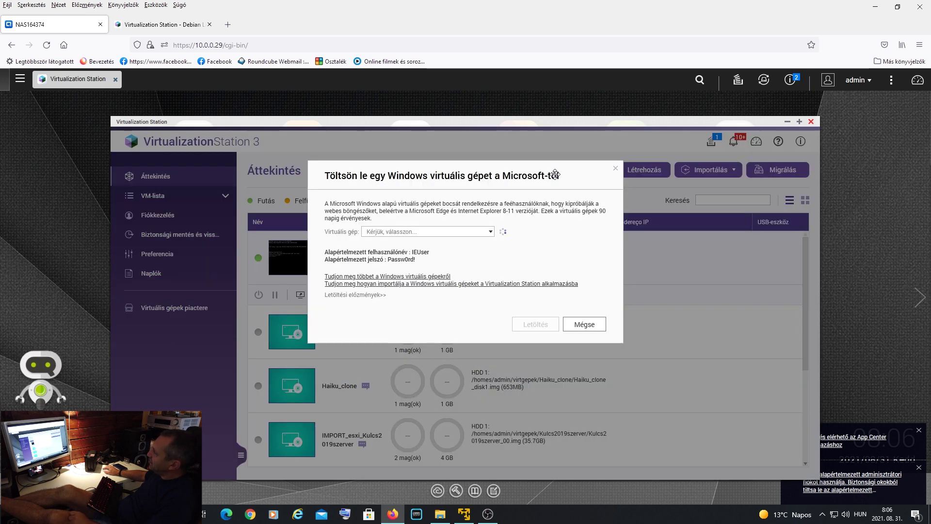
pyautogui.click(490, 232)
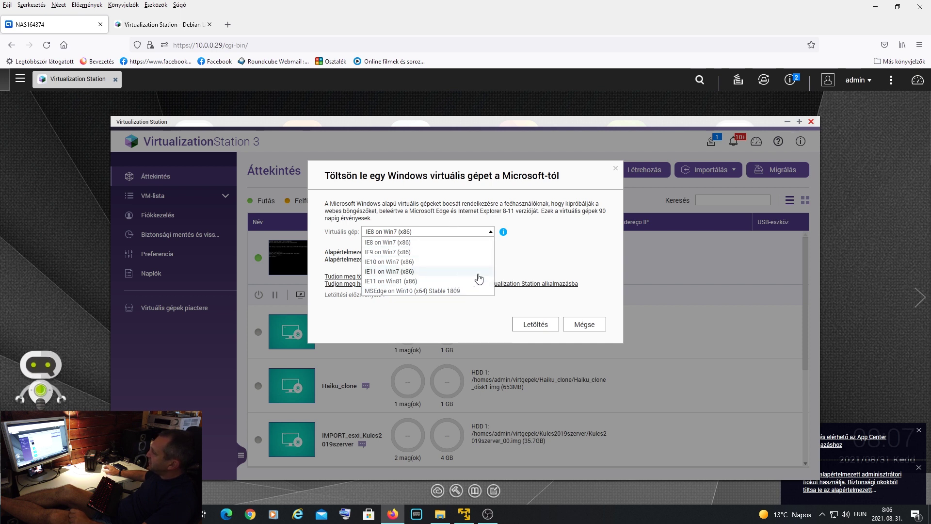
pyautogui.click(580, 255)
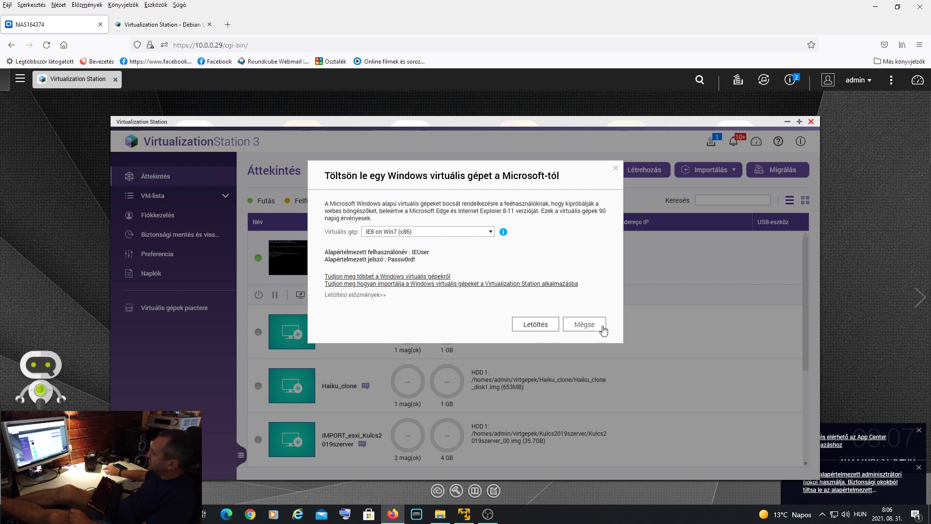
pyautogui.click(603, 330)
pyautogui.click(641, 170)
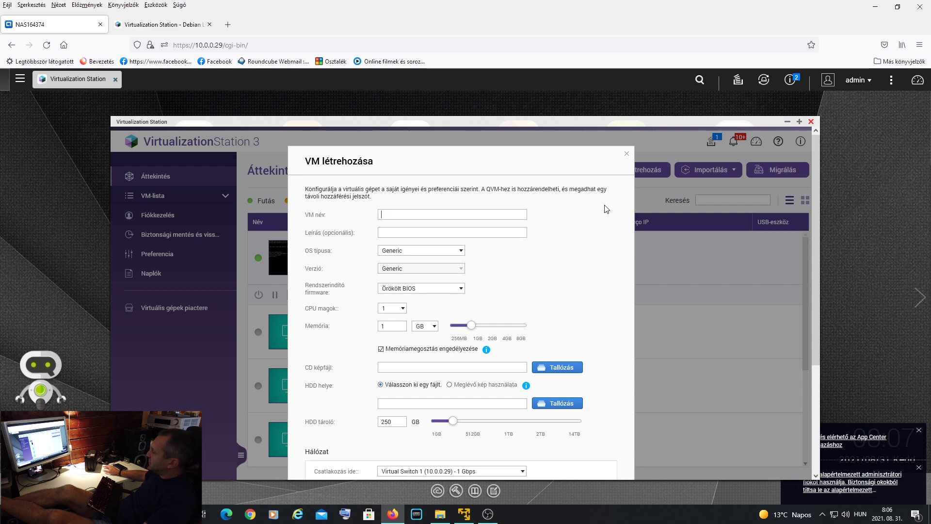
# - Check the sizes of the debian, haiku, install69 and Windows 10 Enterprise ISOs in admin
pyautogui.click(440, 514)
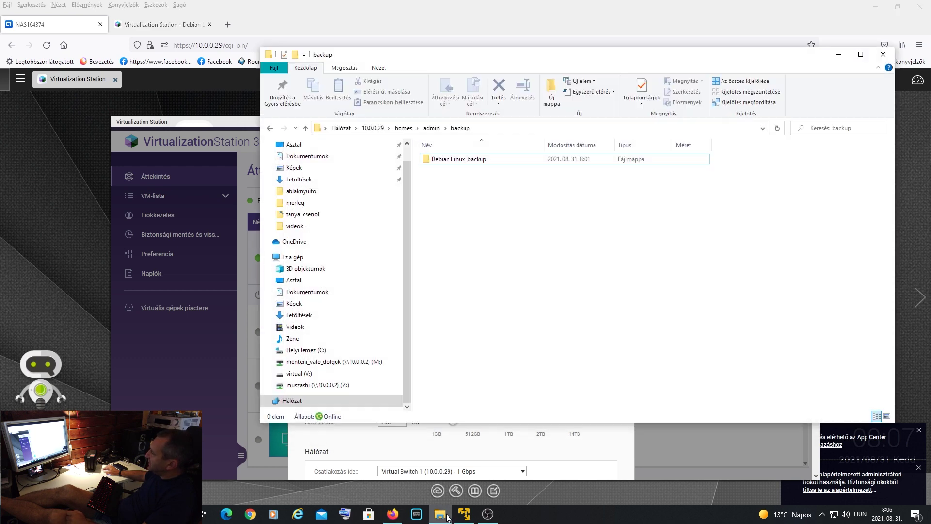
pyautogui.click(426, 130)
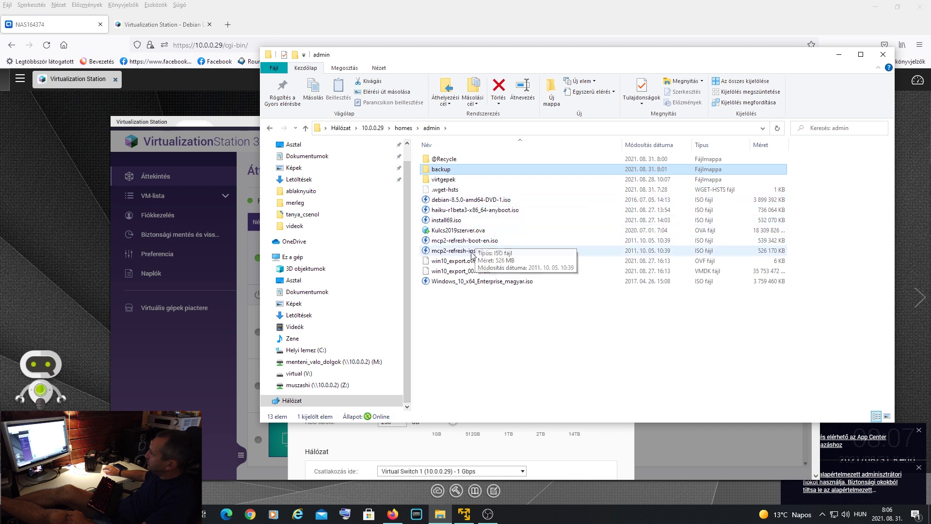
pyautogui.click(509, 204)
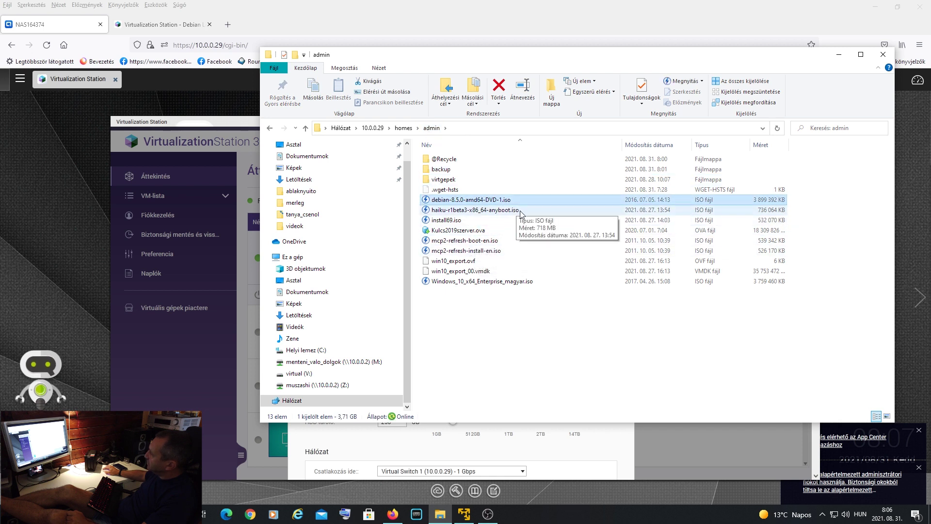
pyautogui.click(519, 211)
pyautogui.click(505, 222)
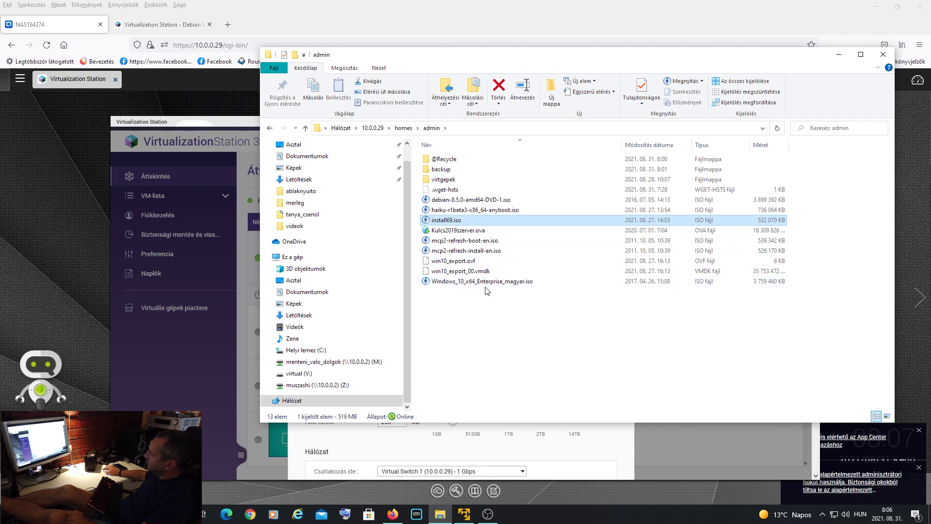
pyautogui.click(514, 281)
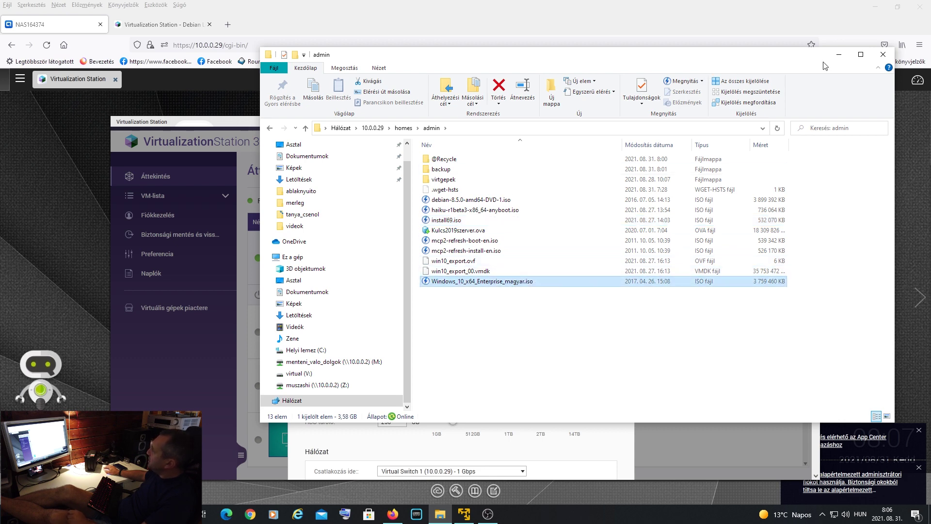
pyautogui.click(838, 54)
pyautogui.click(426, 218)
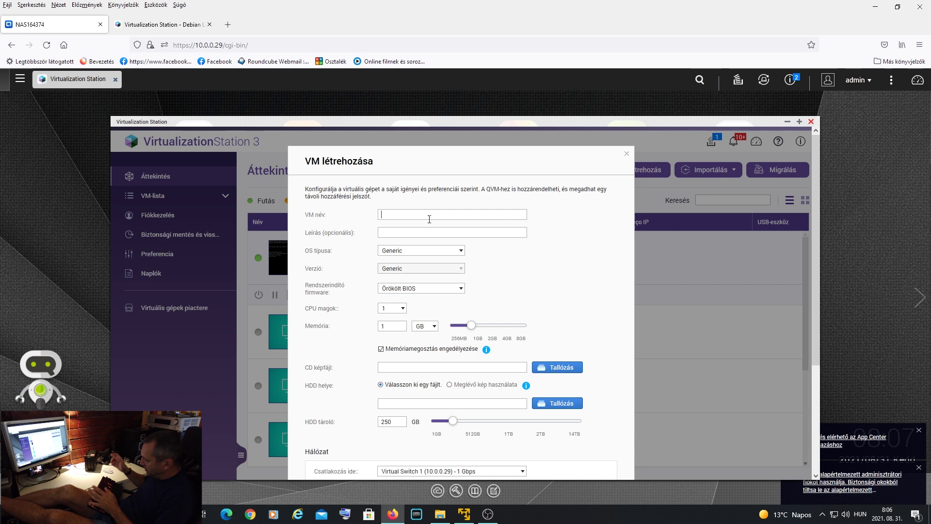
# - Name the VM teszt and browse Linux versions, leaving Red Hat Enterprise Linux 7
pyautogui.write('teszt')
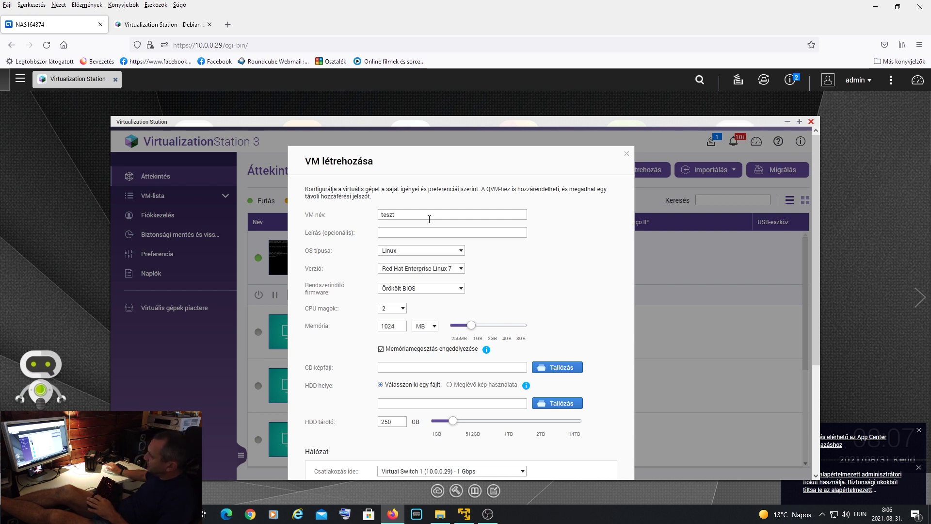
pyautogui.click(456, 257)
pyautogui.click(429, 284)
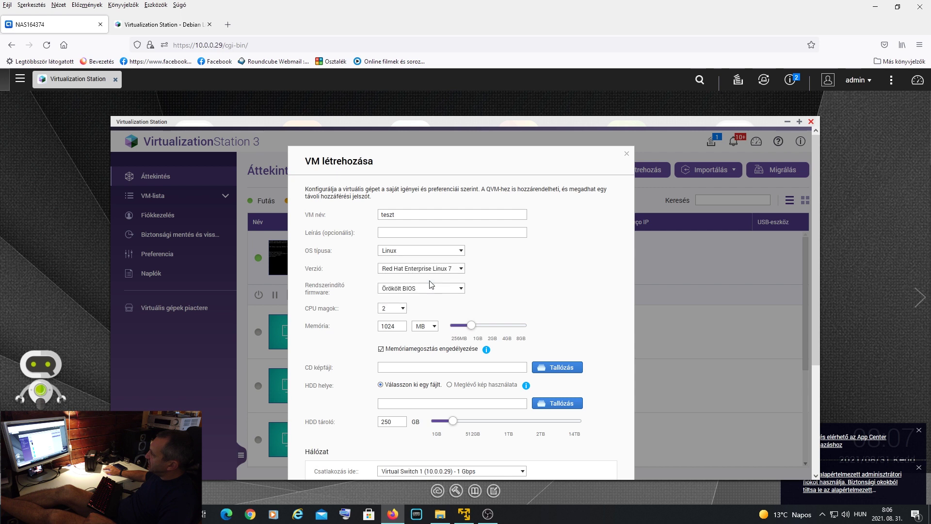
pyautogui.click(451, 270)
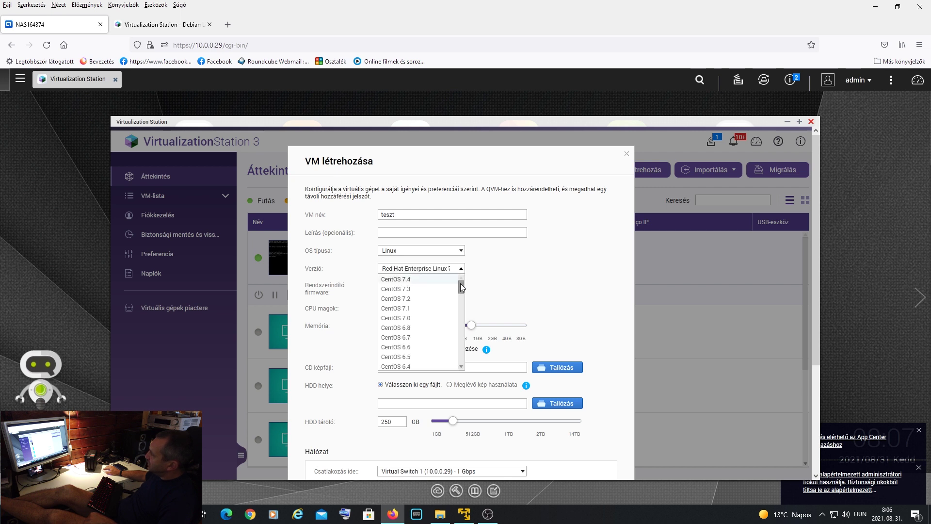
pyautogui.moveTo(461, 284); pyautogui.dragTo(464, 359)
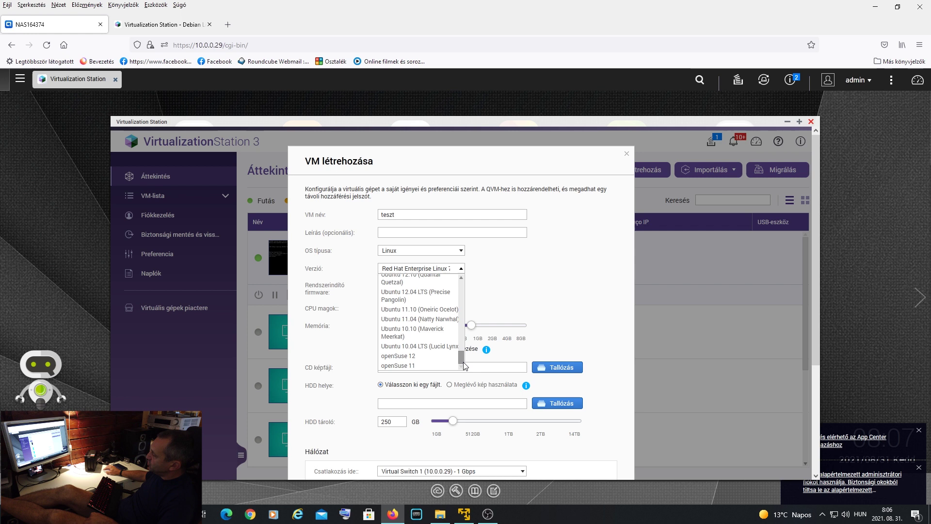
pyautogui.moveTo(464, 366); pyautogui.dragTo(467, 282)
pyautogui.click(548, 278)
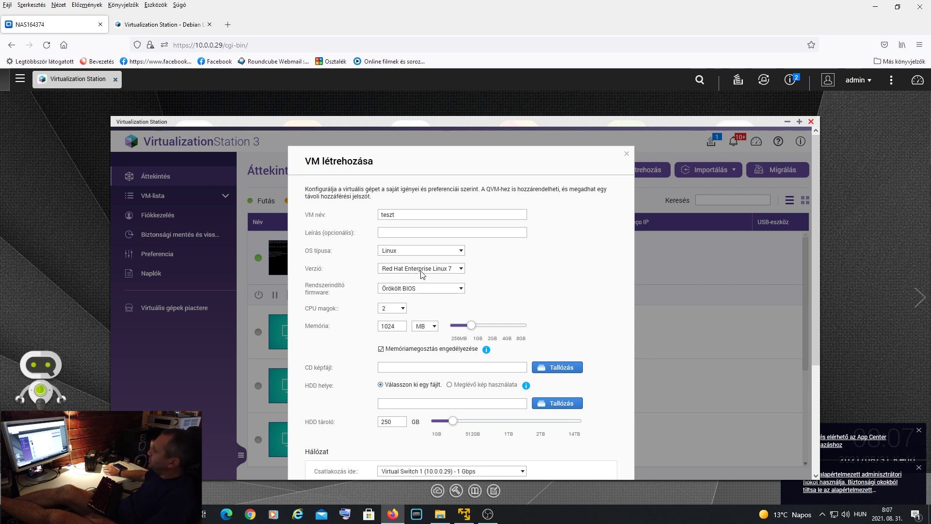
# - Try UNIX (FreeBSD 9.1) and Android-x86 as the operating system type
pyautogui.click(434, 250)
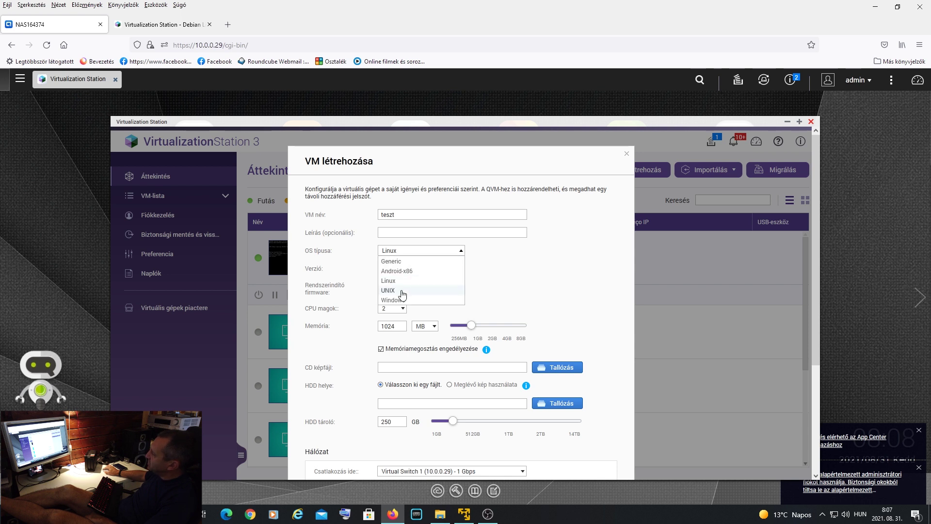
pyautogui.click(403, 291)
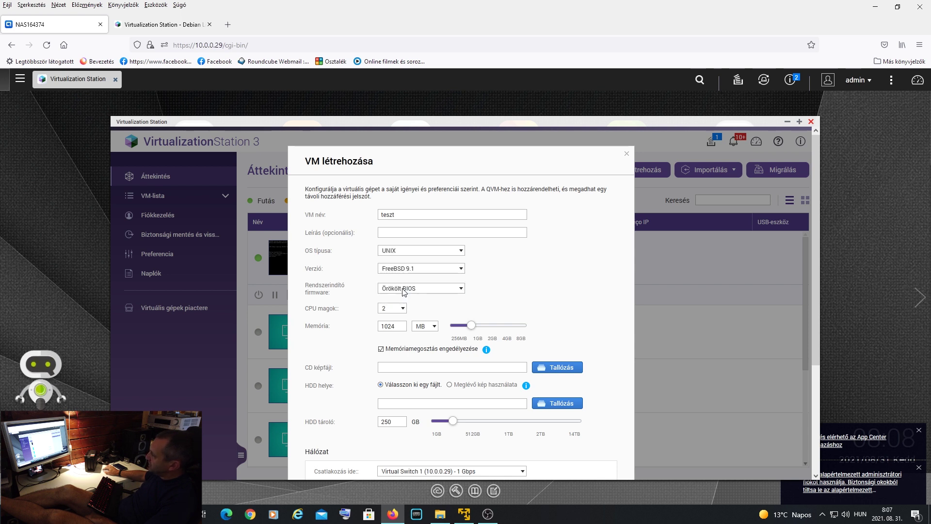
pyautogui.click(444, 269)
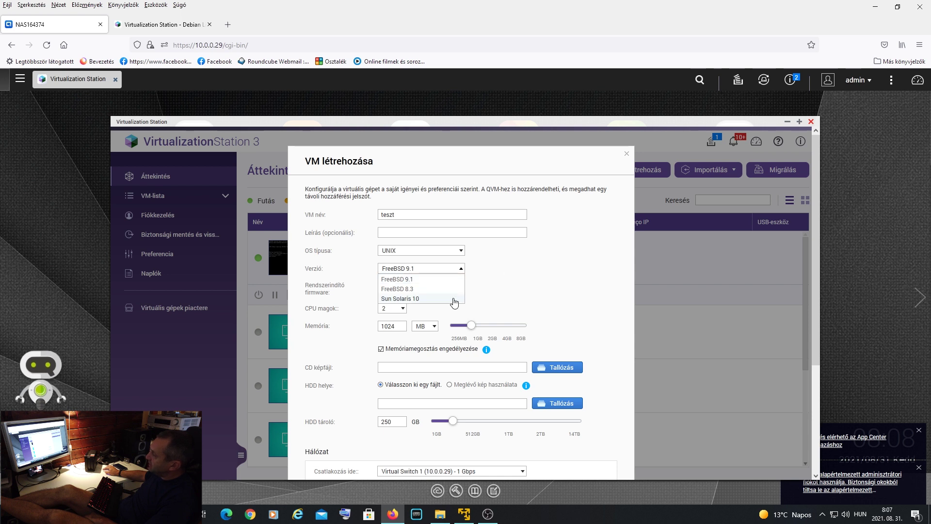
pyautogui.click(544, 288)
pyautogui.click(456, 252)
pyautogui.click(420, 273)
pyautogui.click(440, 273)
pyautogui.click(563, 271)
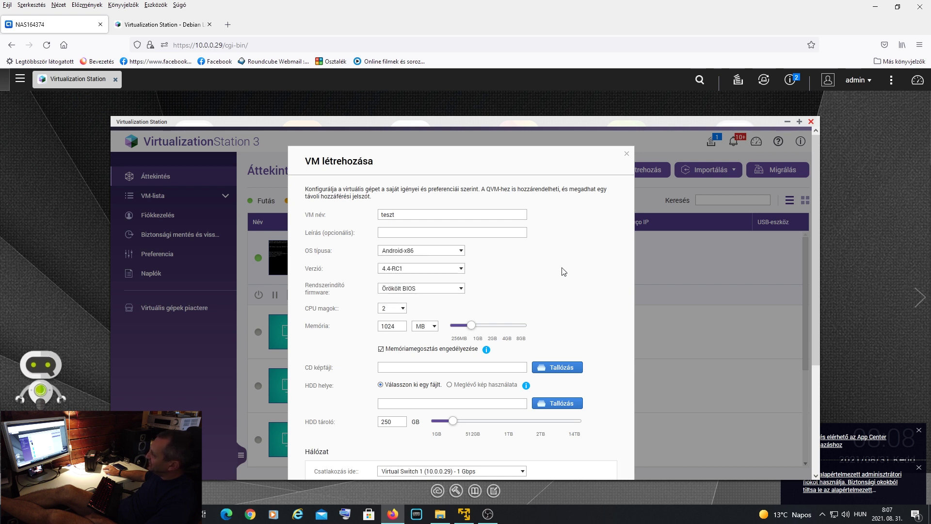
# - Set the operating system to Windows, version Microsoft Windows 10
pyautogui.click(449, 252)
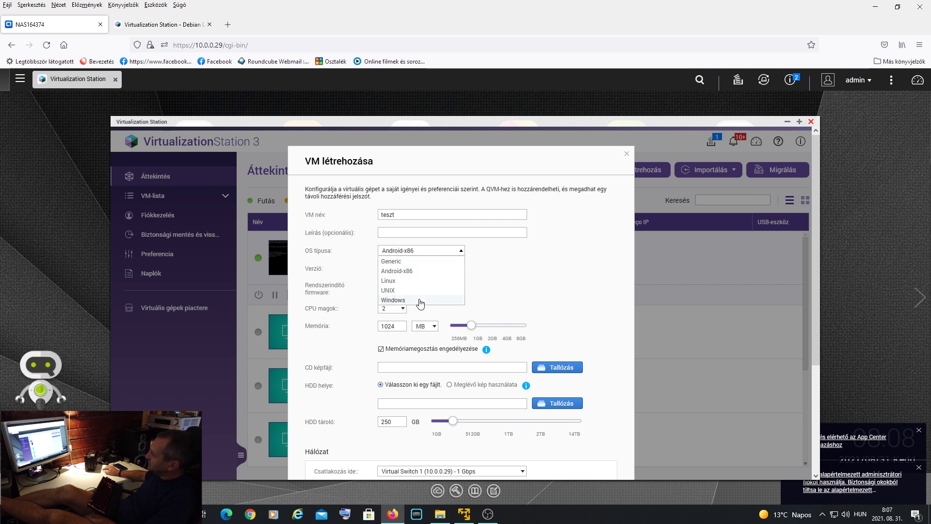
pyautogui.click(420, 301)
pyautogui.click(461, 270)
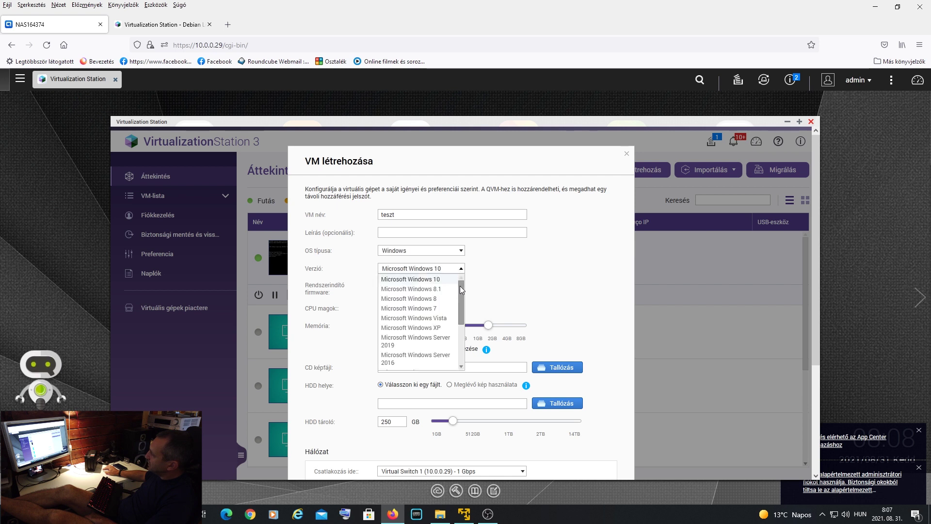
pyautogui.moveTo(461, 287); pyautogui.dragTo(456, 316)
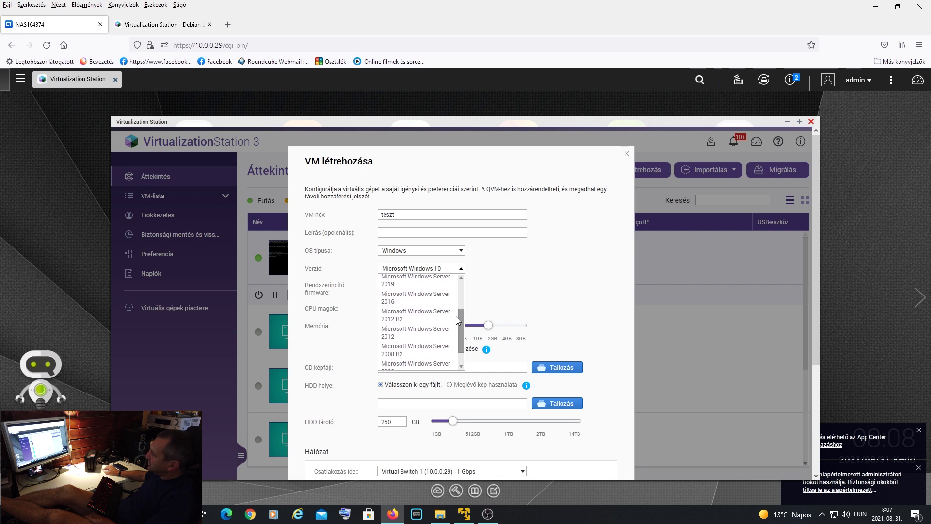
pyautogui.moveTo(456, 316); pyautogui.dragTo(455, 286)
pyautogui.click(516, 277)
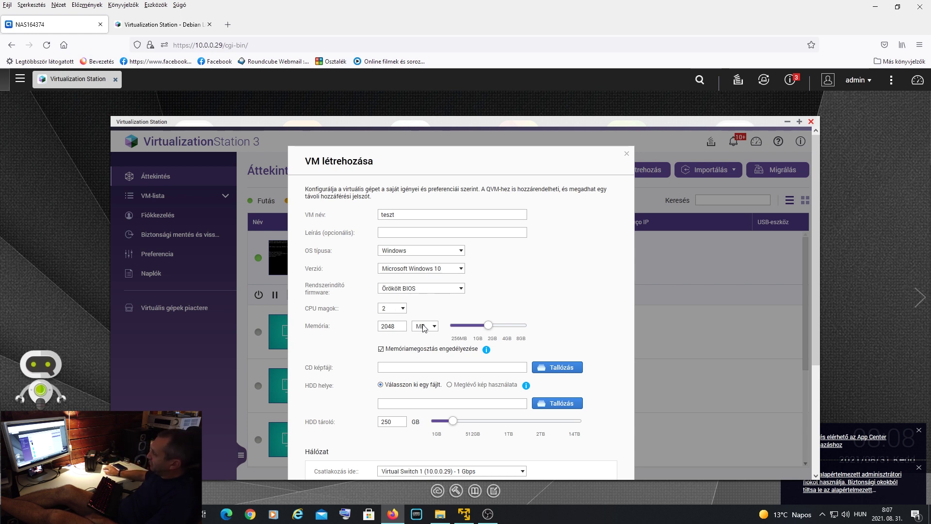
pyautogui.scroll(-3, 566, 288)
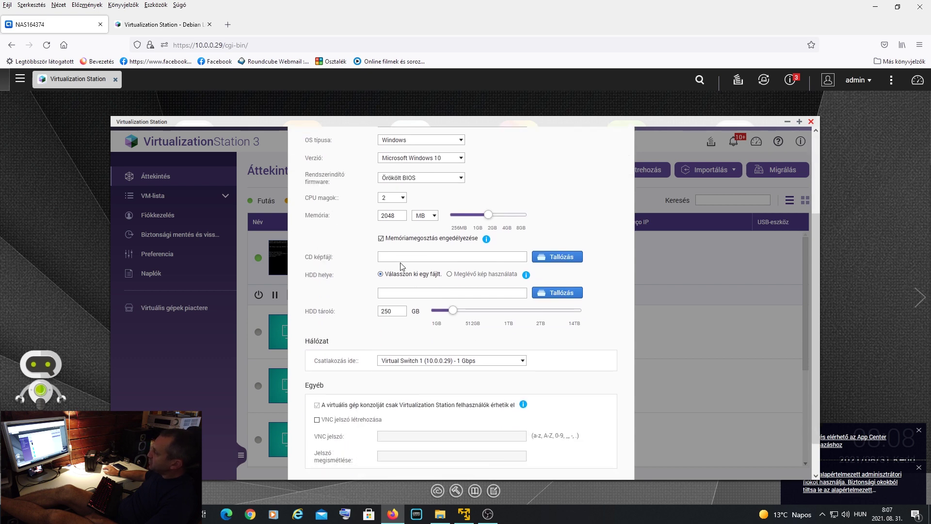
# - Attach Windows_10_x64_Enterprise_magyar.iso from homes/admin as the CD image
pyautogui.click(561, 259)
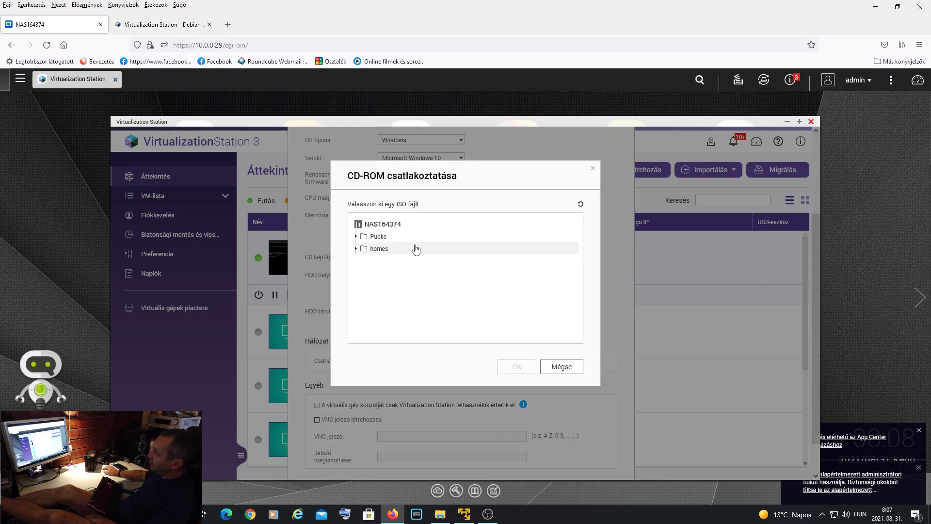
pyautogui.click(356, 248)
pyautogui.click(362, 273)
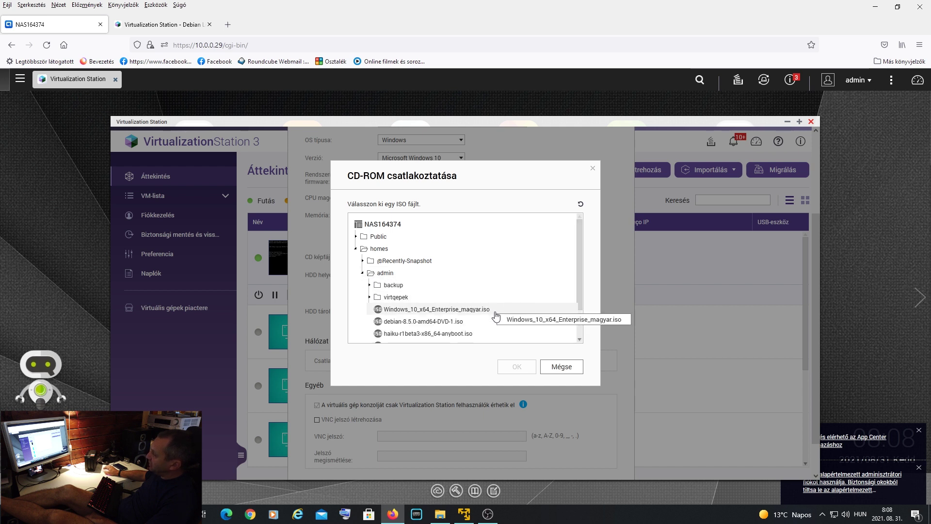
pyautogui.scroll(-1, 514, 330)
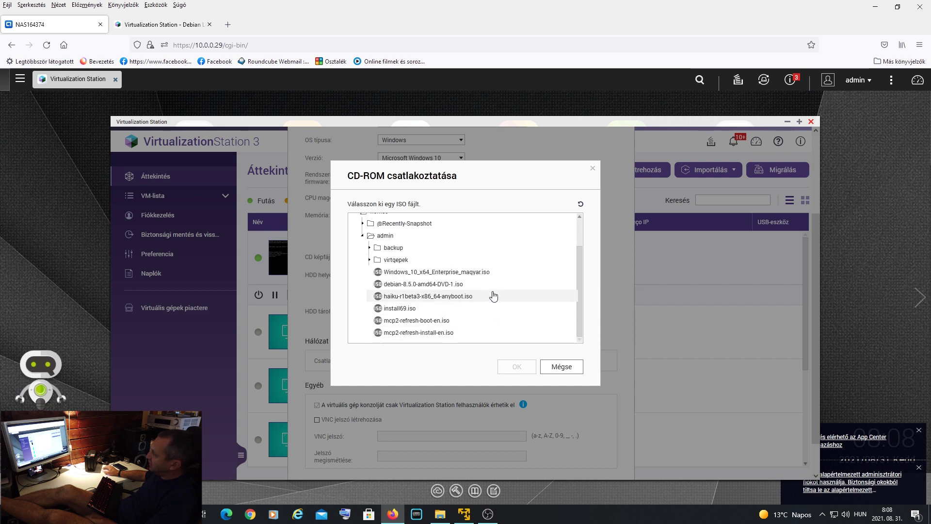
pyautogui.click(490, 272)
pyautogui.click(522, 383)
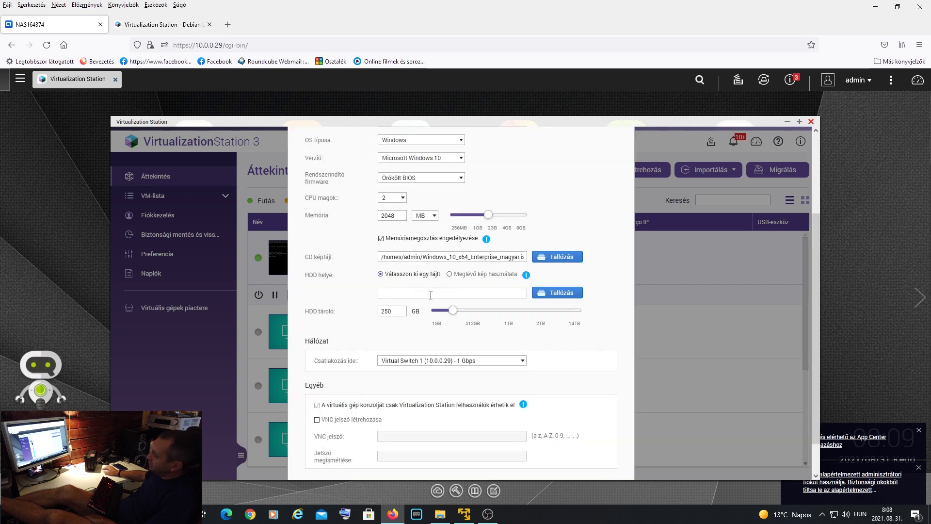
# - Set the virtual hard disk location to /homes/admin/backup
pyautogui.click(567, 298)
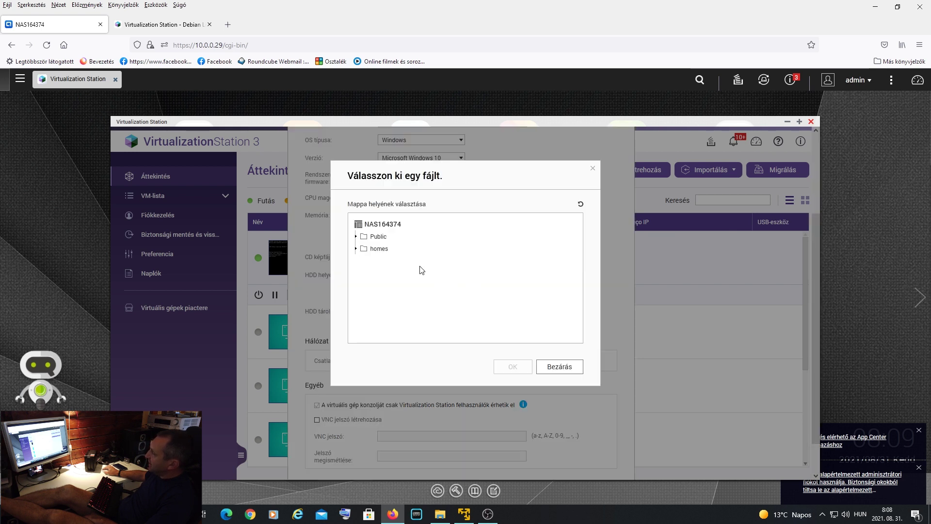
pyautogui.click(356, 250)
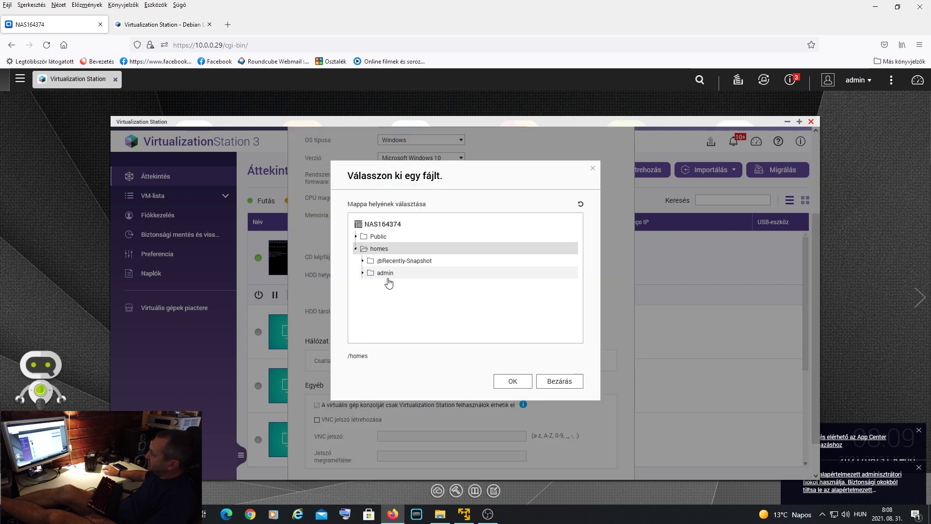
pyautogui.click(362, 274)
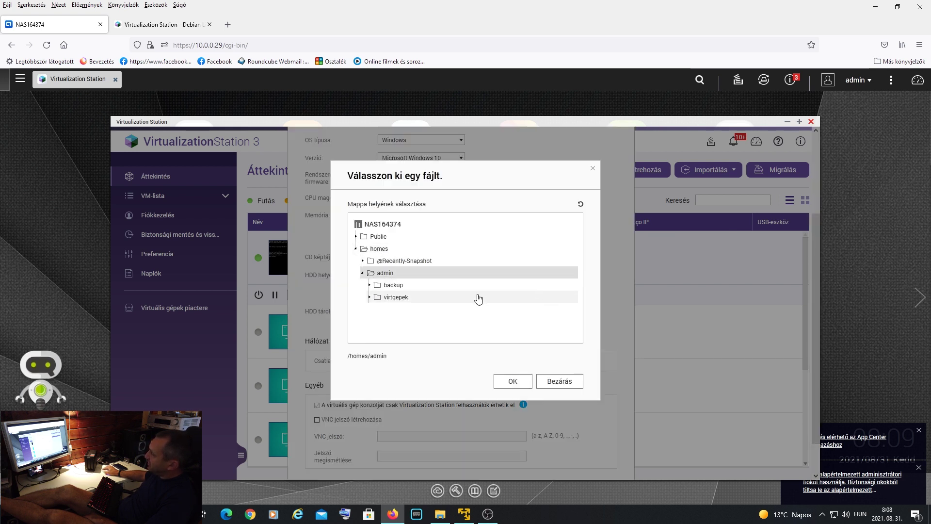
pyautogui.click(401, 298)
pyautogui.scroll(-2, 529, 316)
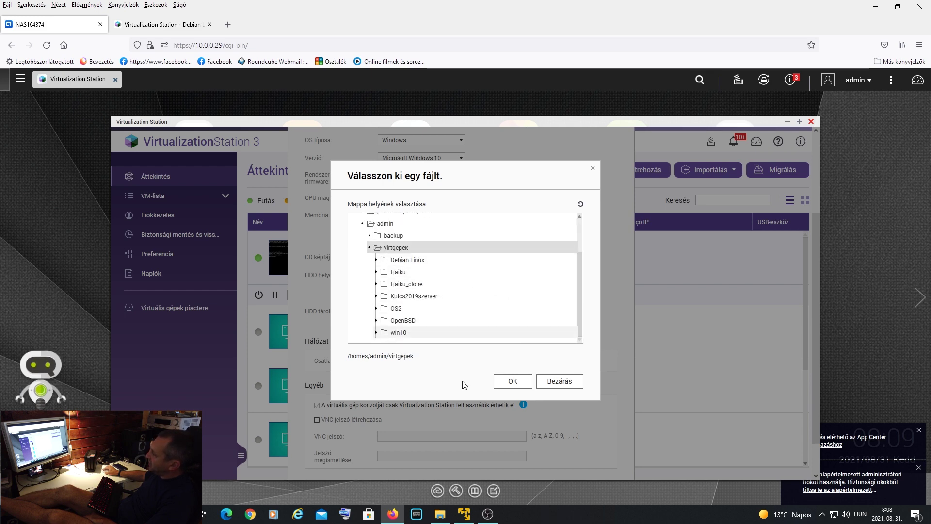
pyautogui.click(438, 515)
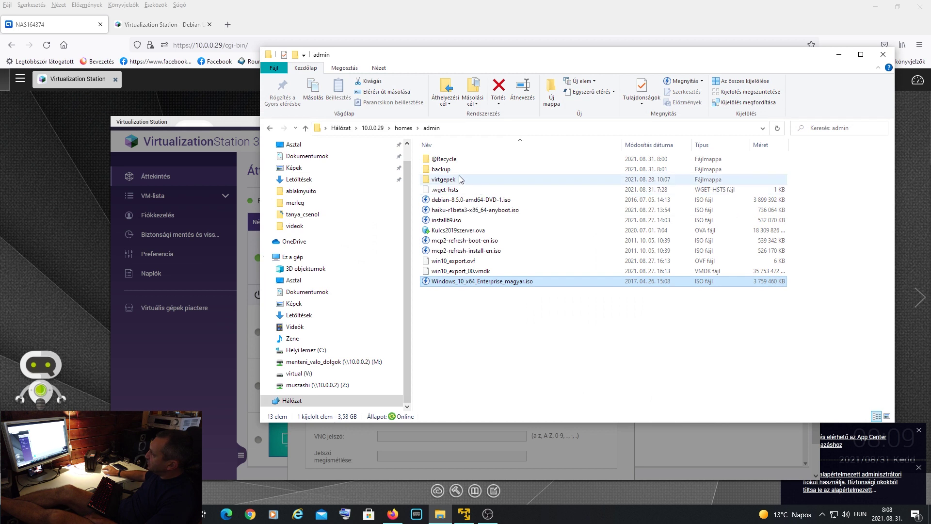
pyautogui.doubleClick(460, 180)
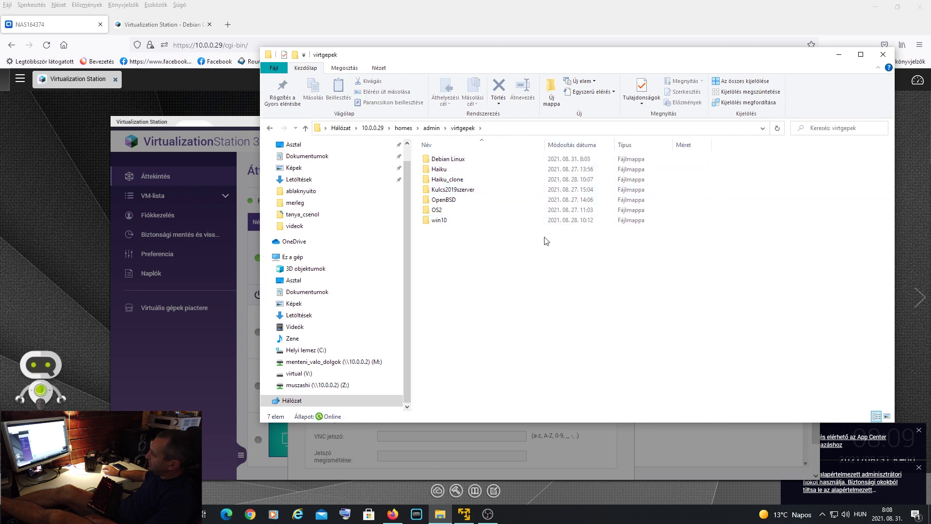
pyautogui.click(841, 55)
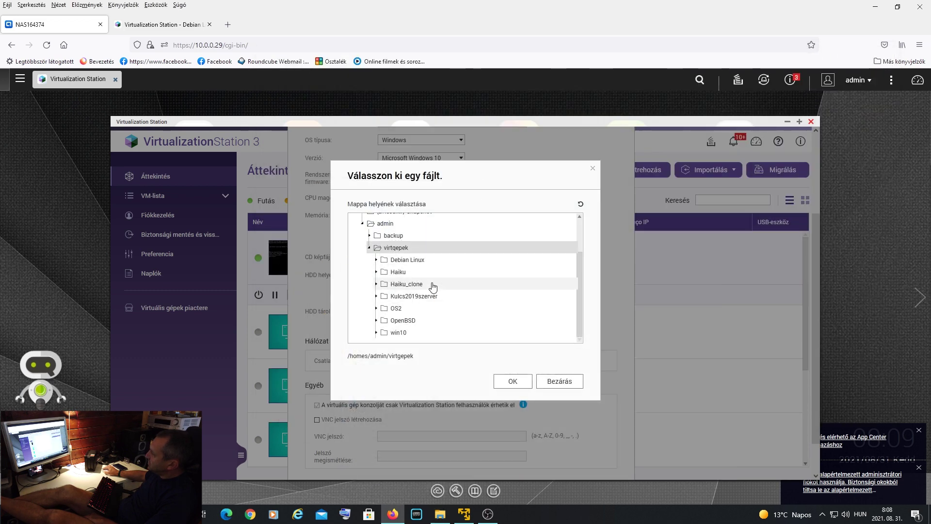
pyautogui.click(395, 235)
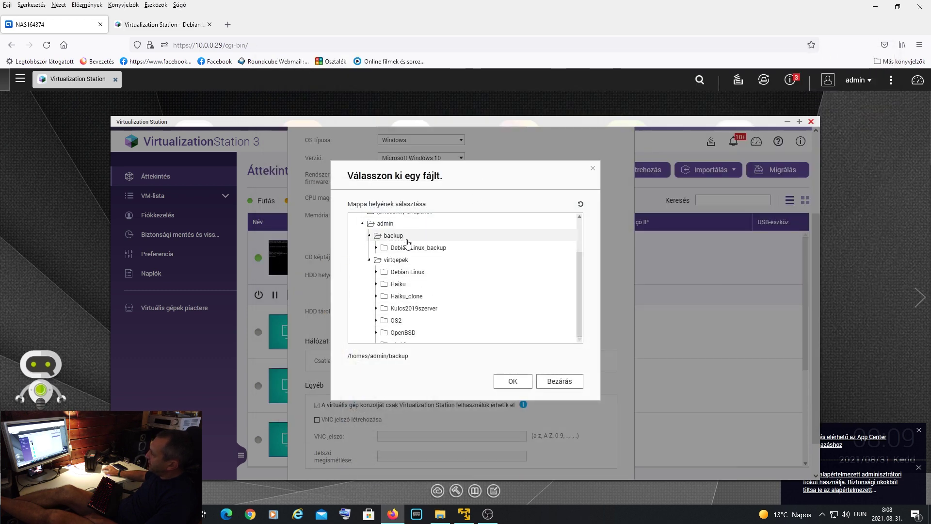
pyautogui.click(523, 382)
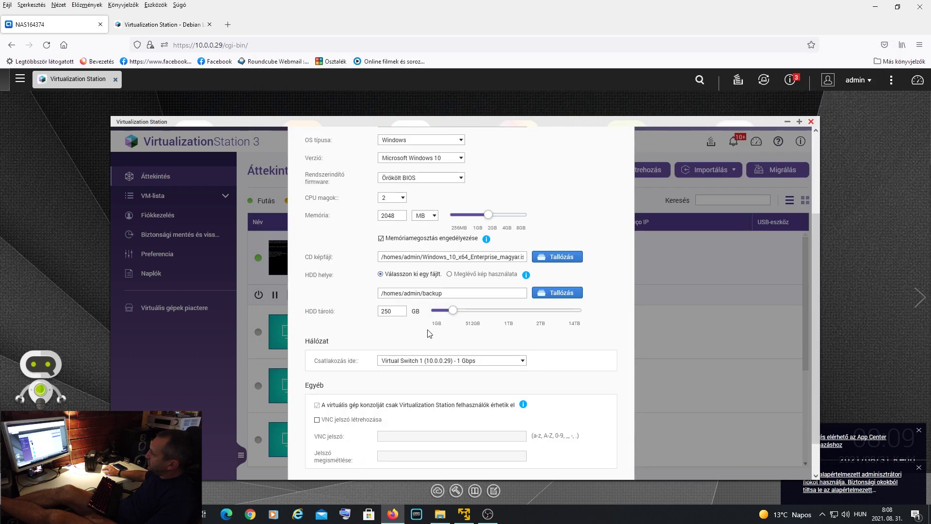
# - Cancel the teszt VM without creating it and open Biztonsági mentés és visszaállítás
pyautogui.scroll(-1, 533, 330)
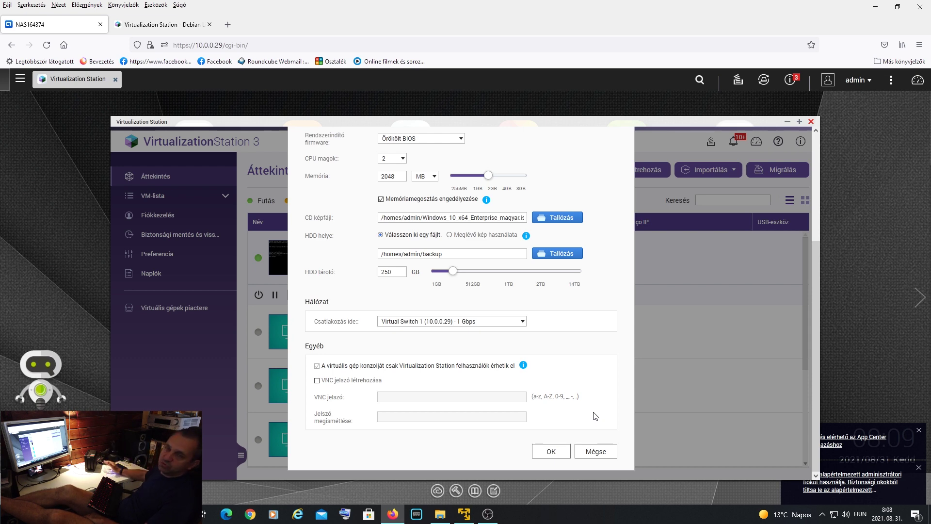
pyautogui.scroll(4, 570, 383)
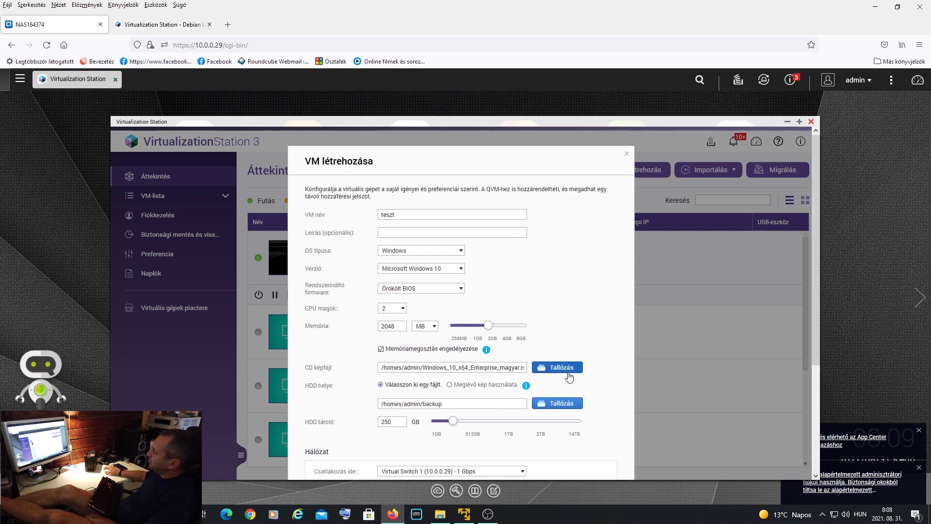
pyautogui.scroll(-4, 584, 382)
pyautogui.click(607, 450)
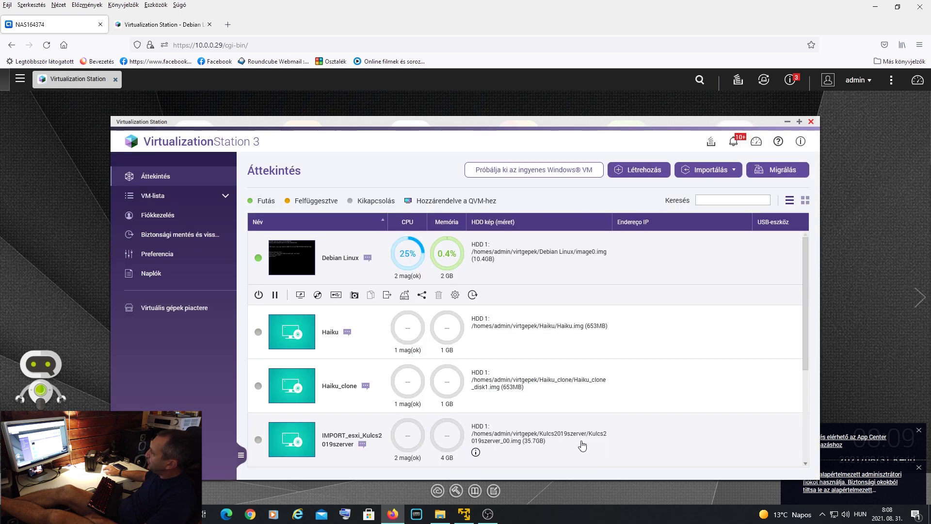
pyautogui.click(163, 237)
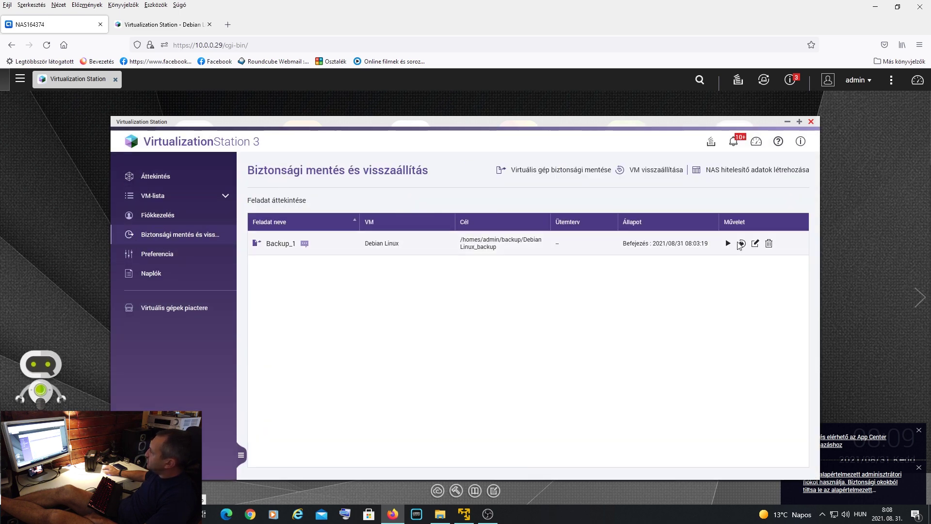
# - Open the event log from notifications and expand the failed Debian Linux restore error
pyautogui.click(733, 143)
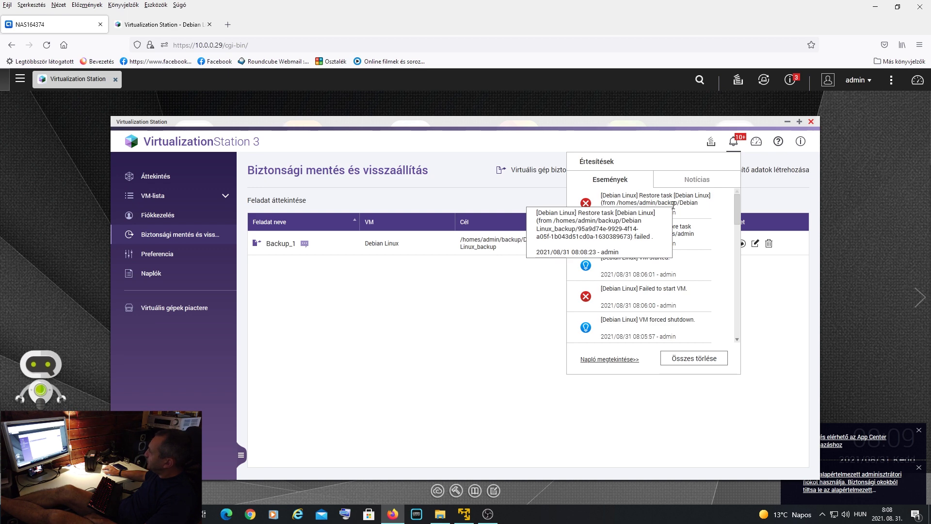
pyautogui.click(169, 26)
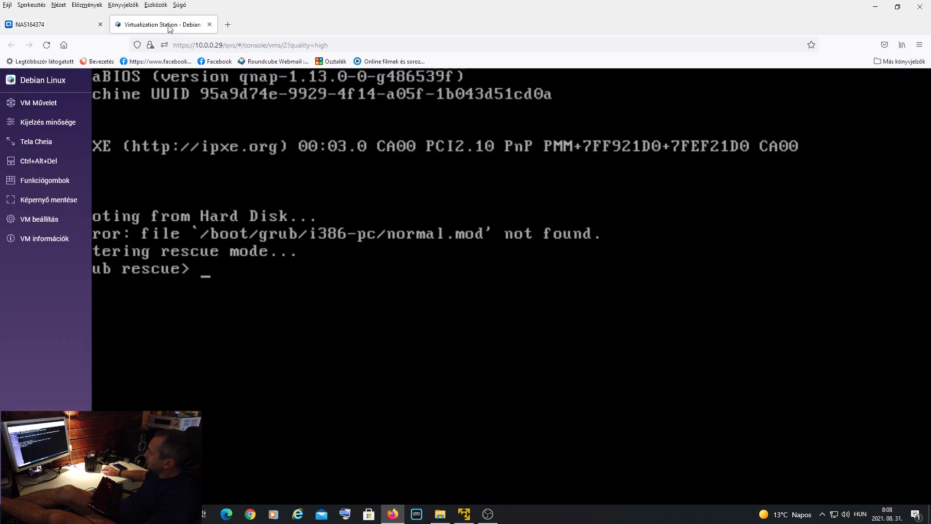
pyautogui.click(47, 45)
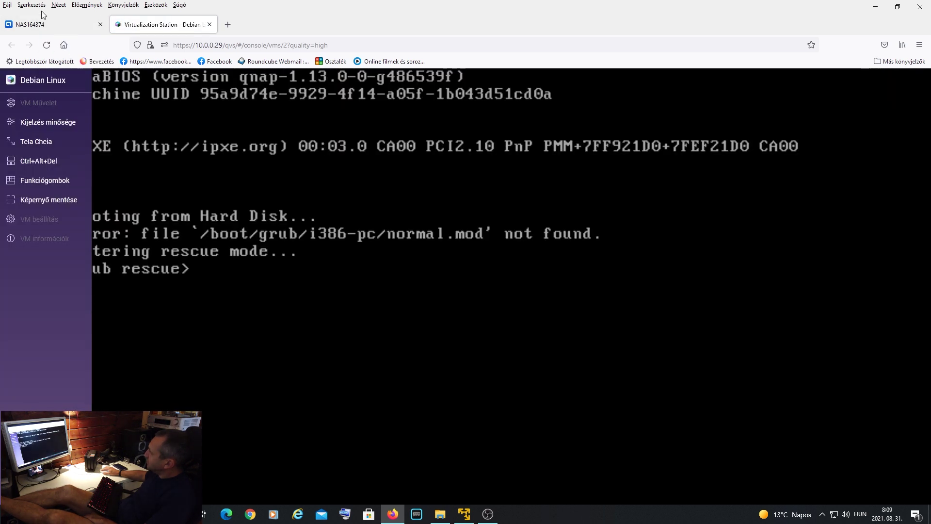
pyautogui.click(42, 24)
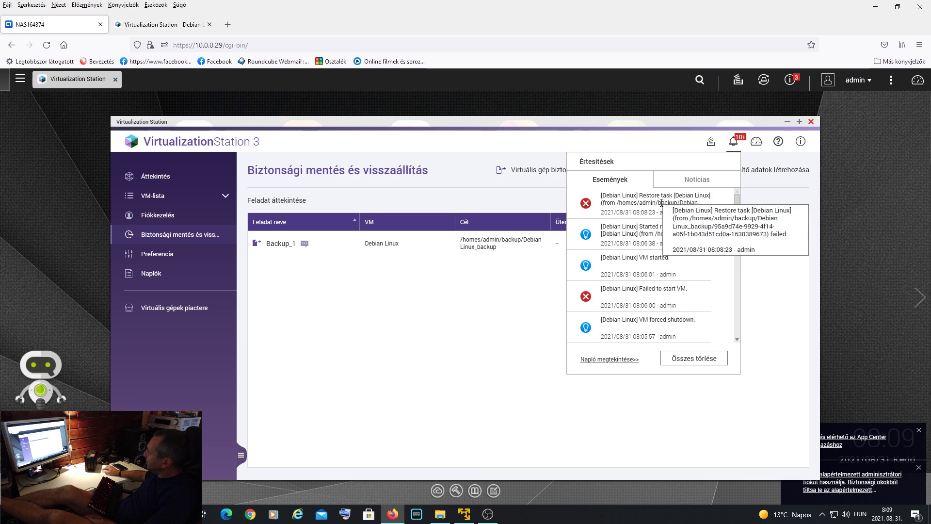
pyautogui.click(619, 359)
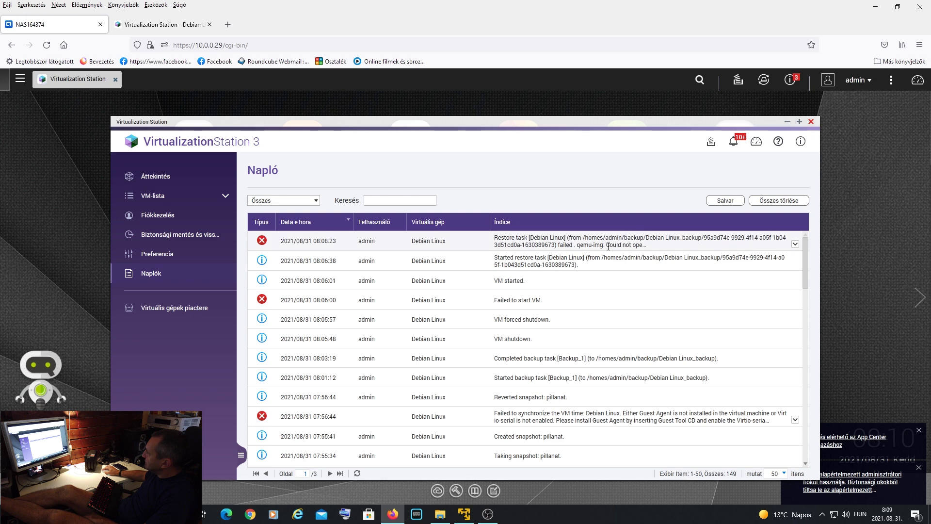
pyautogui.click(795, 244)
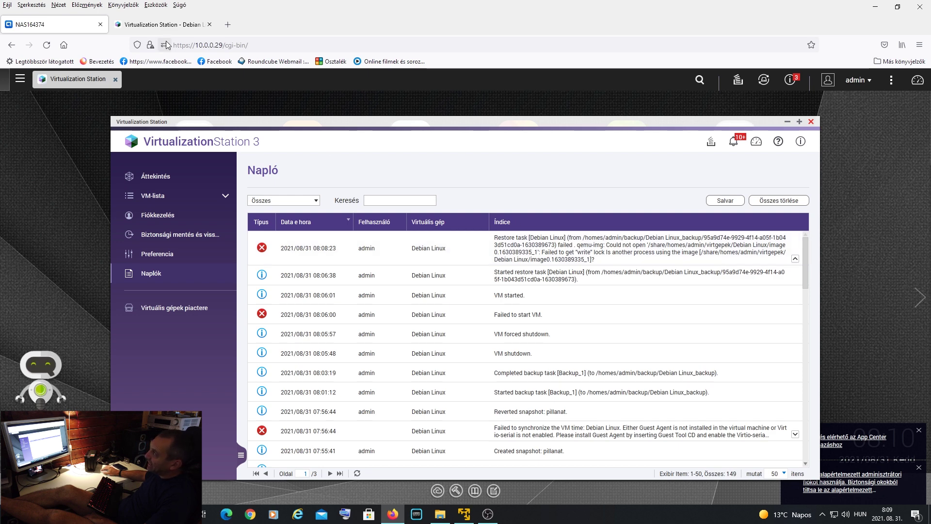
# - Force the Debian Linux VM off and close its console tab
pyautogui.click(168, 25)
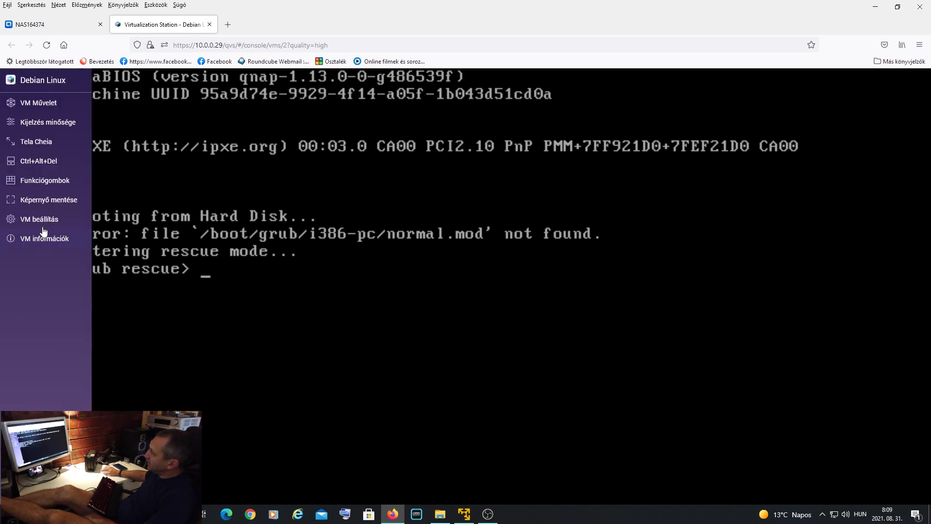
pyautogui.moveTo(47, 106)
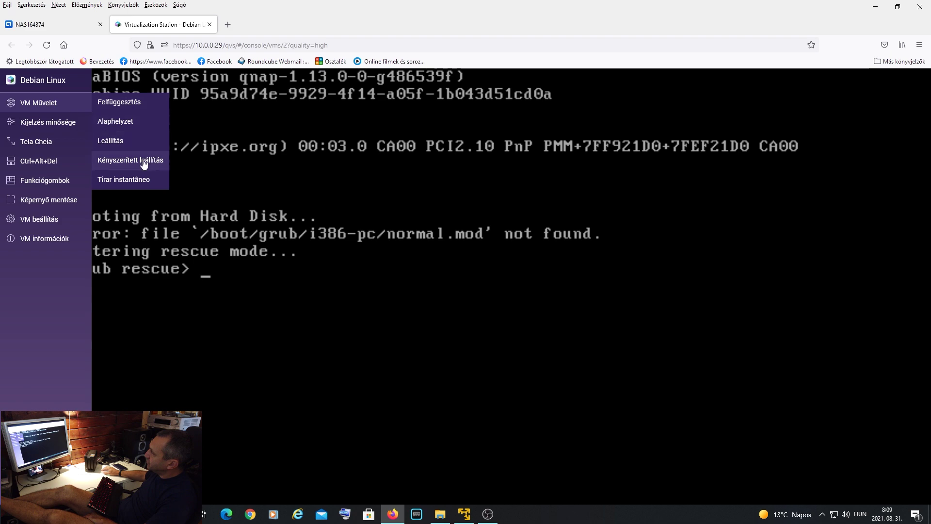
pyautogui.click(144, 163)
pyautogui.click(497, 310)
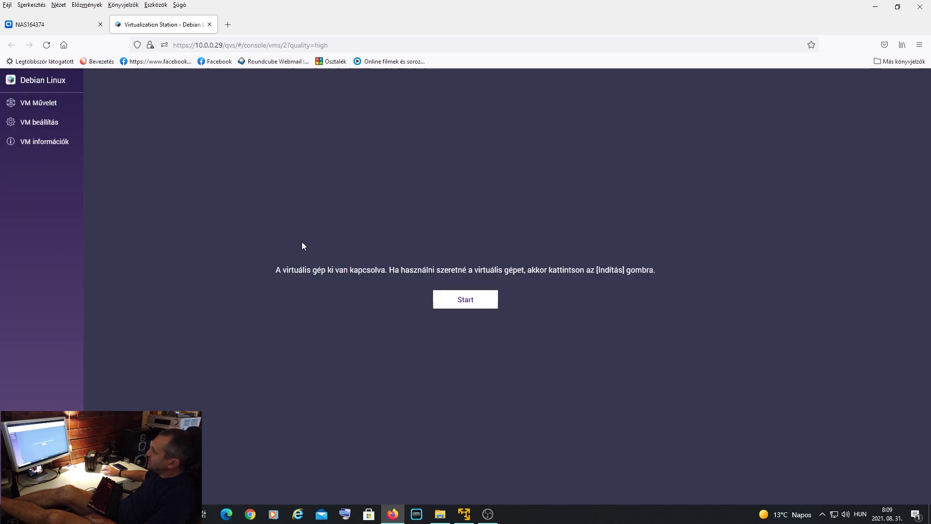
pyautogui.click(209, 24)
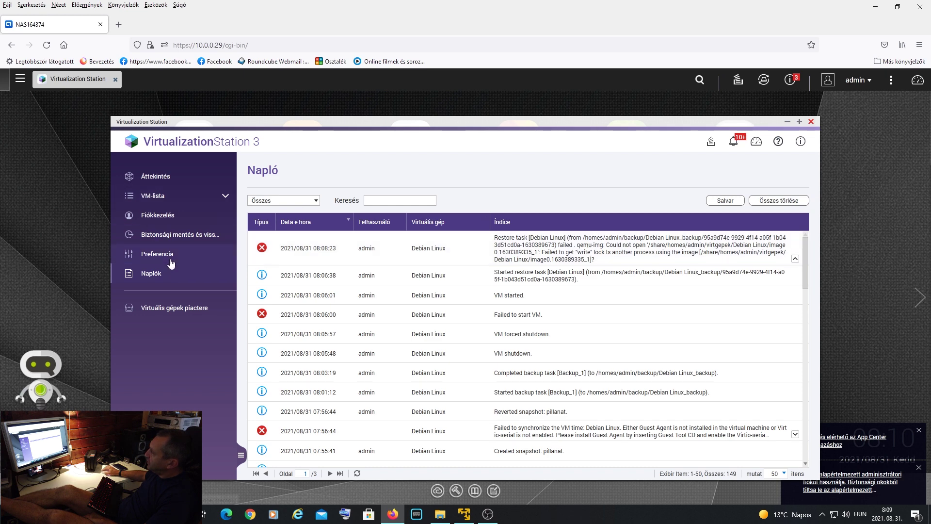
# - Restore Debian Linux from Backup_1 again, confirming the overwrite of the existing VM
pyautogui.click(176, 235)
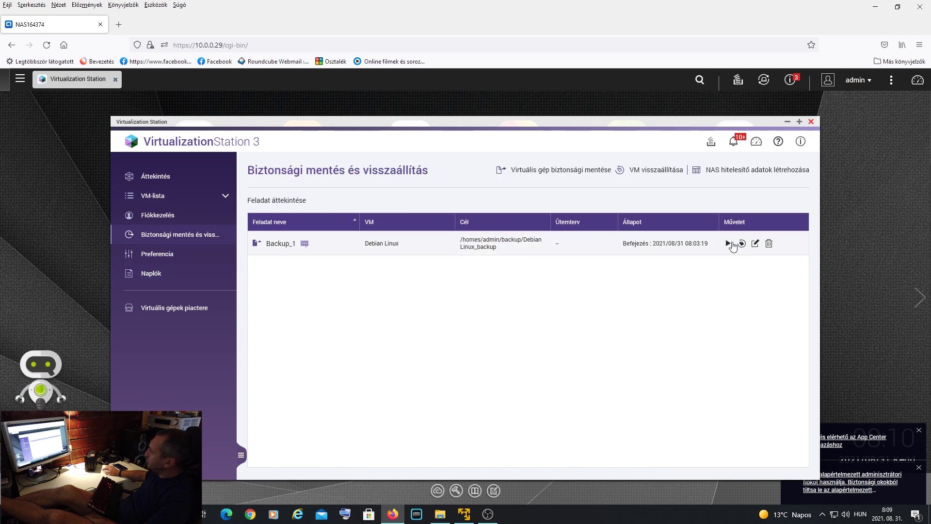
pyautogui.click(741, 244)
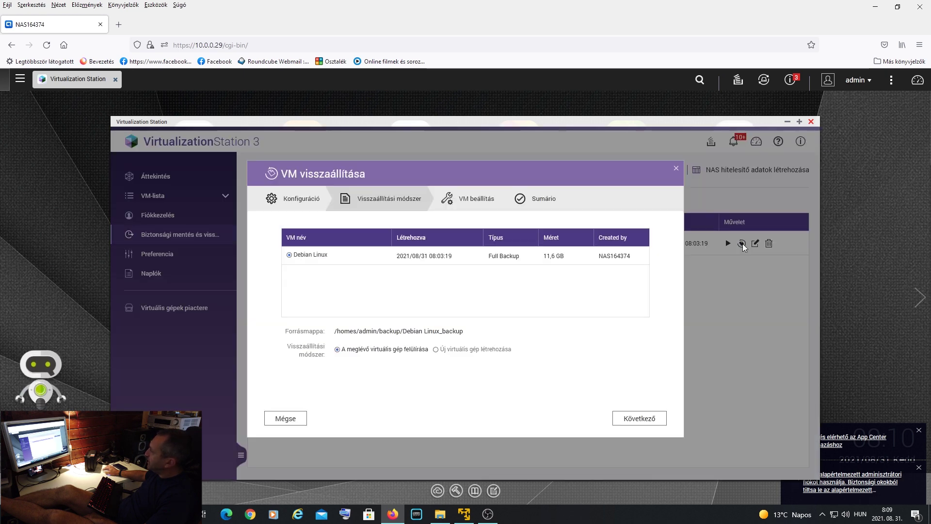
pyautogui.click(641, 420)
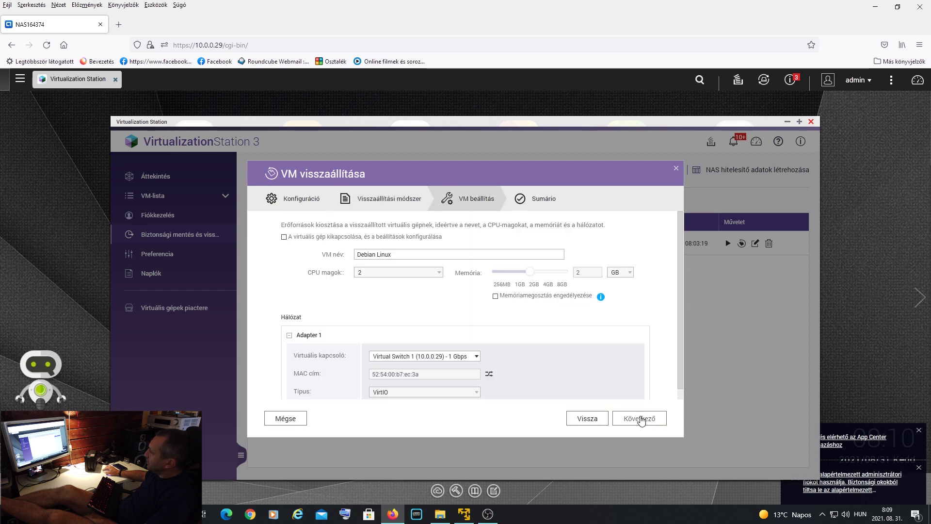
pyautogui.click(640, 420)
pyautogui.click(640, 420)
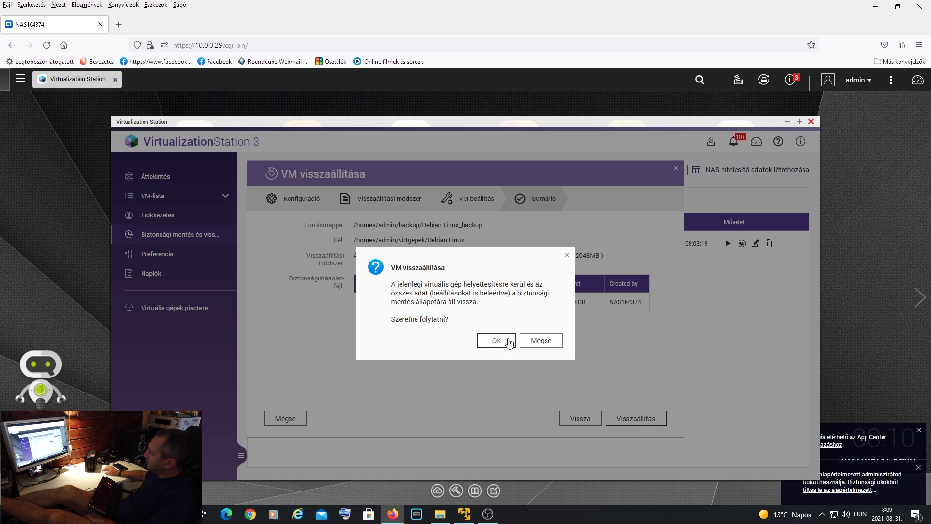
pyautogui.click(496, 340)
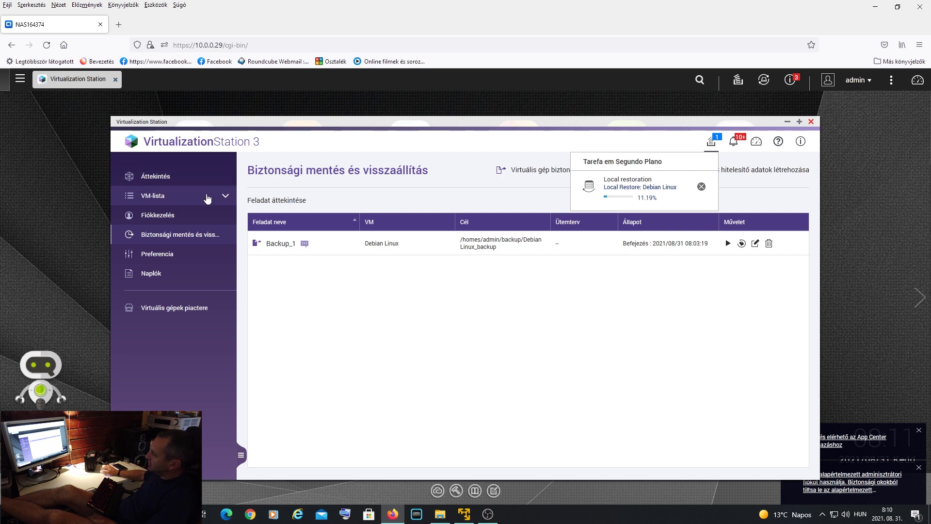
# - Go back to the Áttekintés VM list and scroll down to the win10 row
pyautogui.click(178, 186)
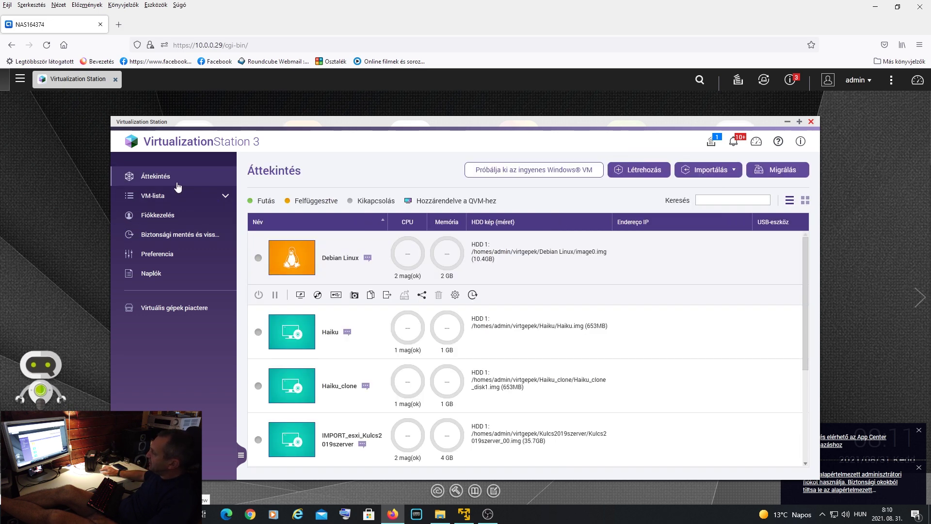
pyautogui.scroll(-2, 679, 284)
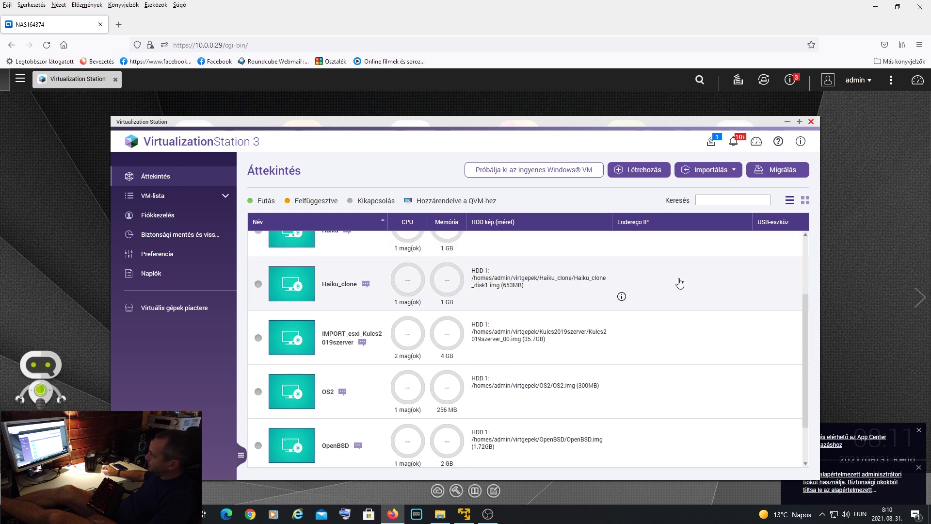
pyautogui.scroll(2, 676, 282)
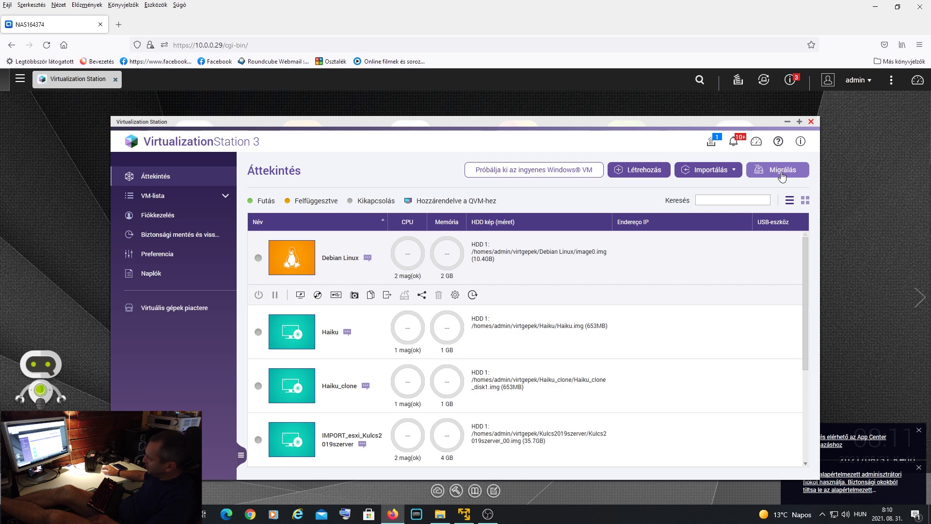
pyautogui.scroll(-2, 725, 254)
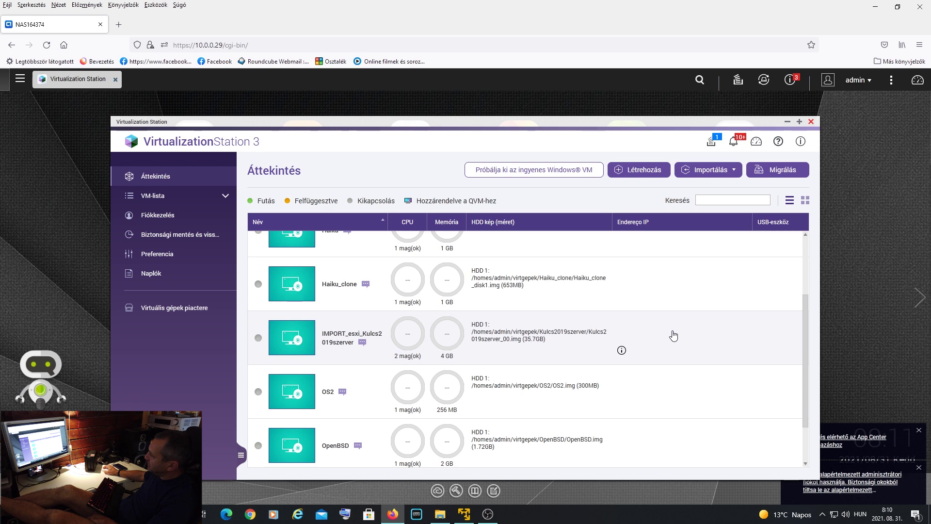
pyautogui.scroll(-1, 673, 336)
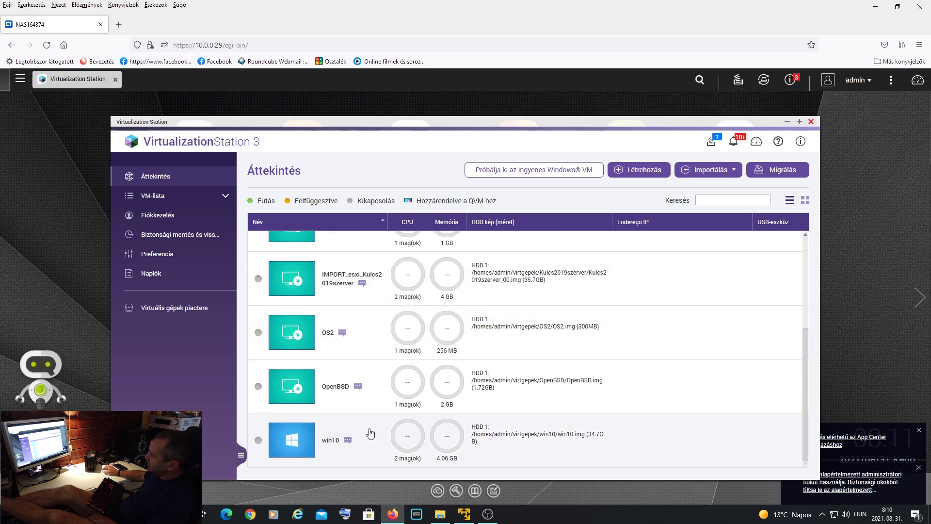
pyautogui.scroll(-1, 369, 432)
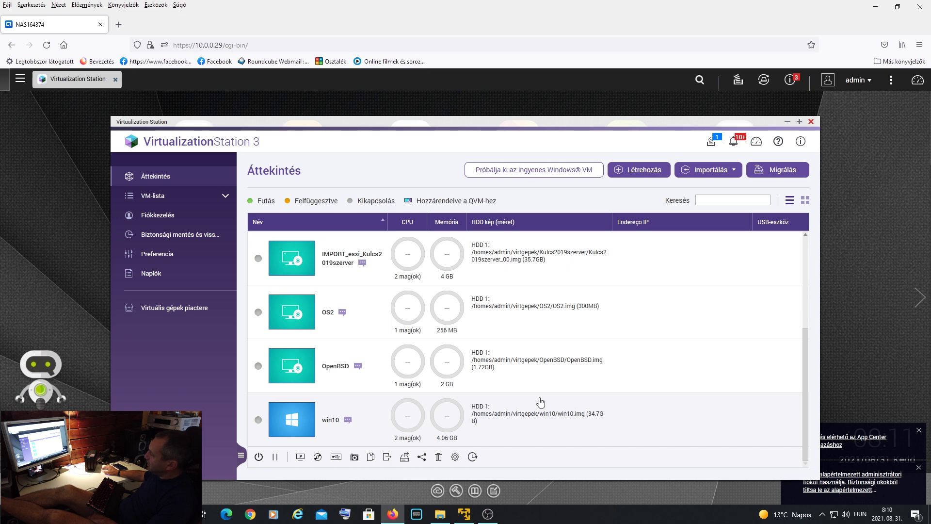
pyautogui.click(387, 457)
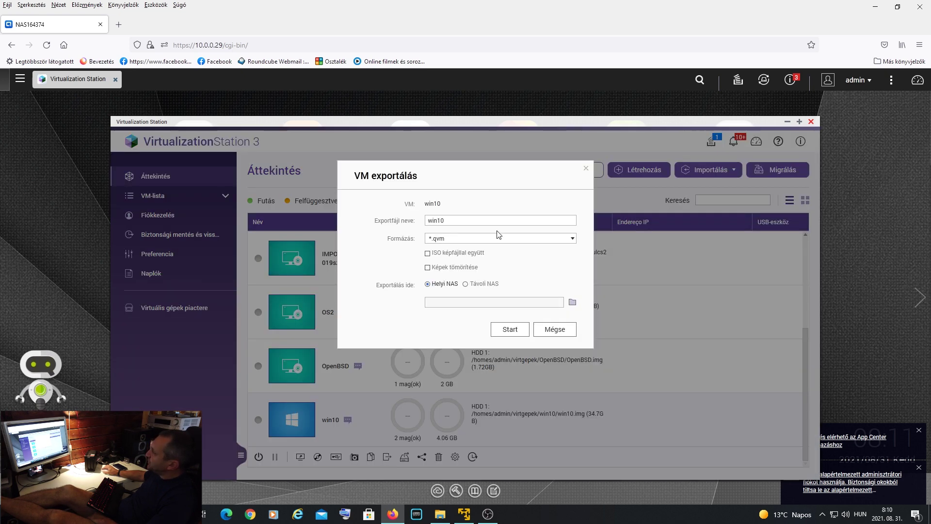
pyautogui.click(572, 240)
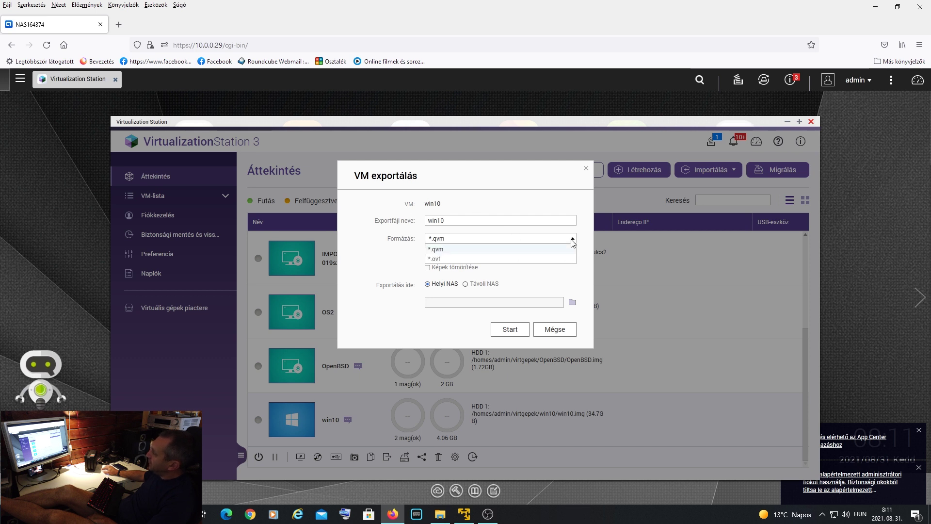
pyautogui.click(538, 261)
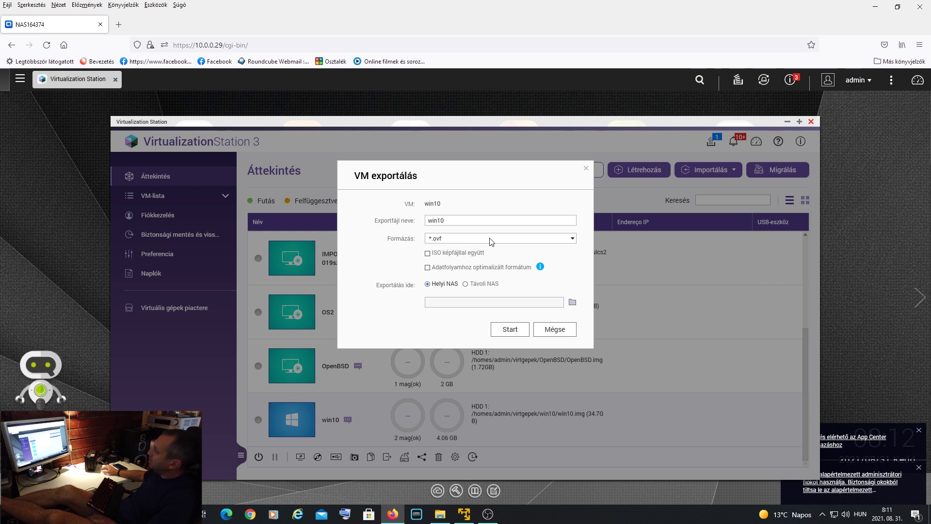
pyautogui.click(560, 331)
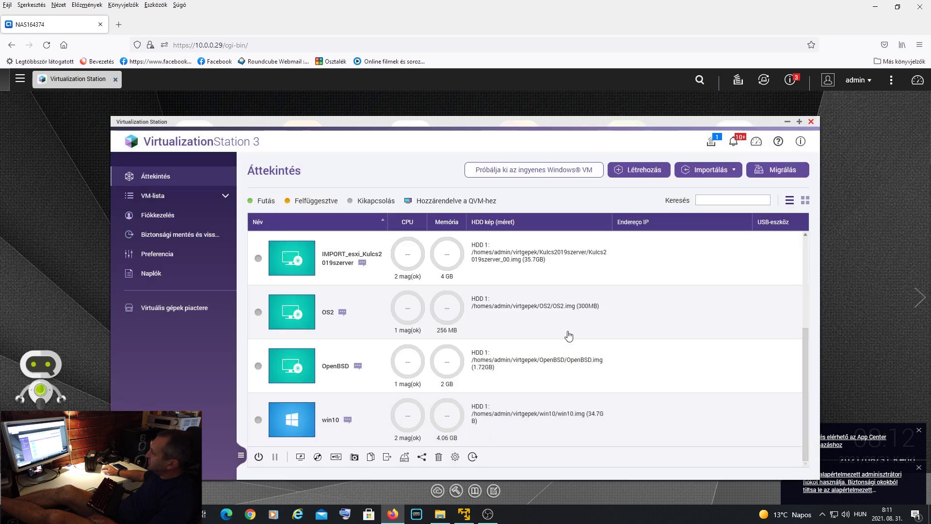
# - Inspect win10_export's settings and hard disk advanced settings, then cancel both without changes
pyautogui.click(465, 518)
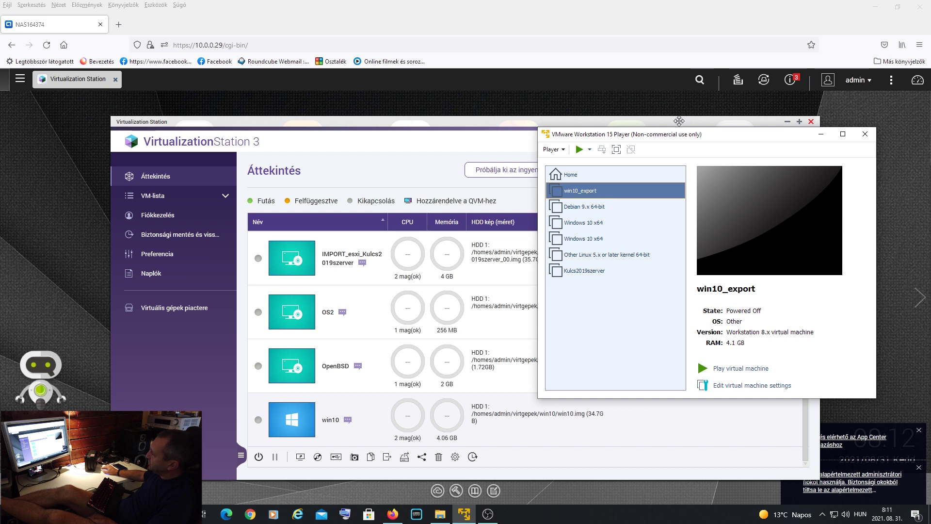
pyautogui.moveTo(537, 126); pyautogui.dragTo(326, 74)
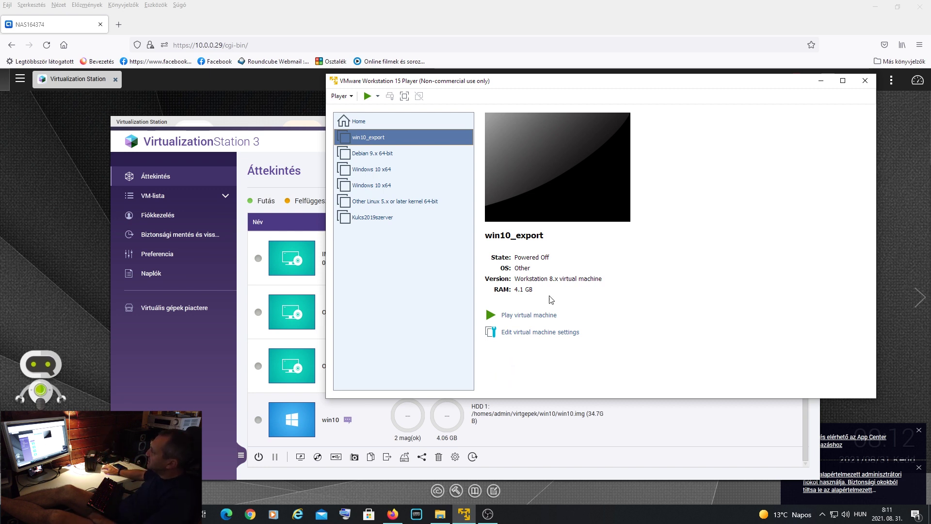
pyautogui.click(538, 334)
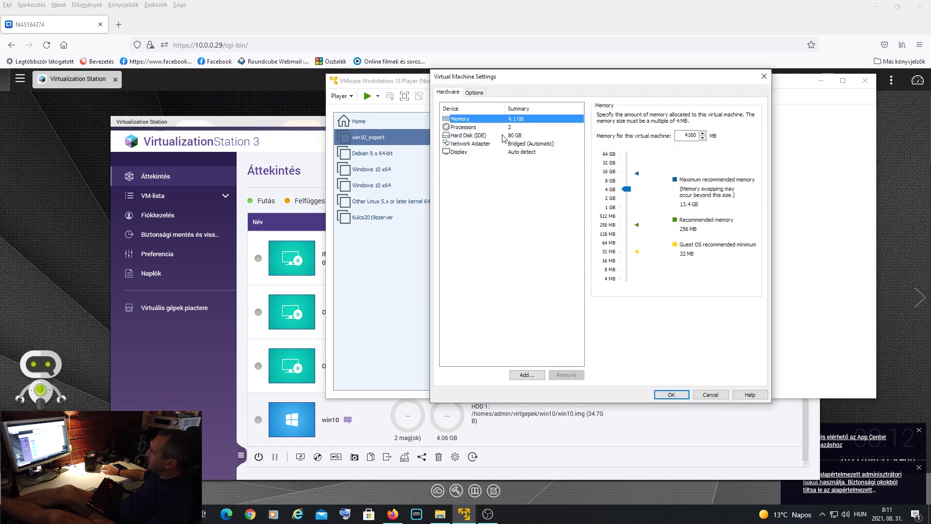
pyautogui.doubleClick(485, 136)
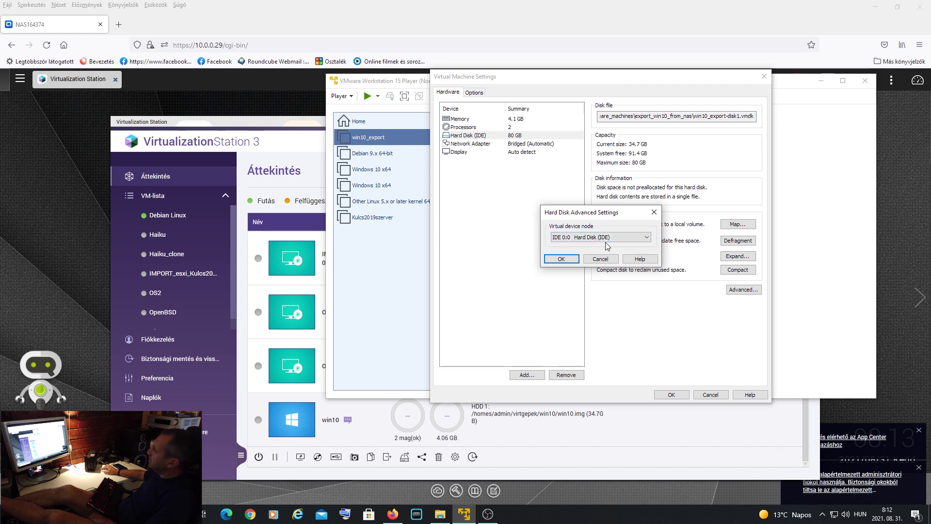
pyautogui.click(600, 259)
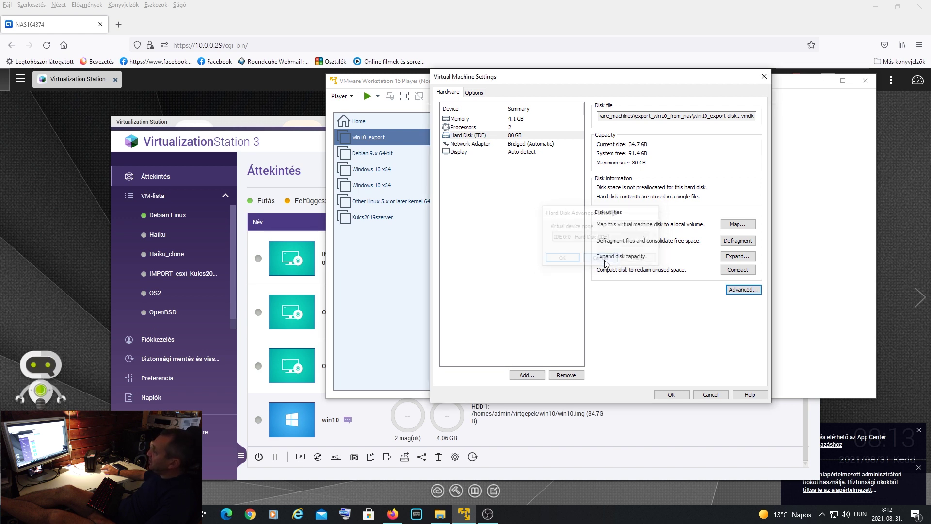
pyautogui.click(717, 392)
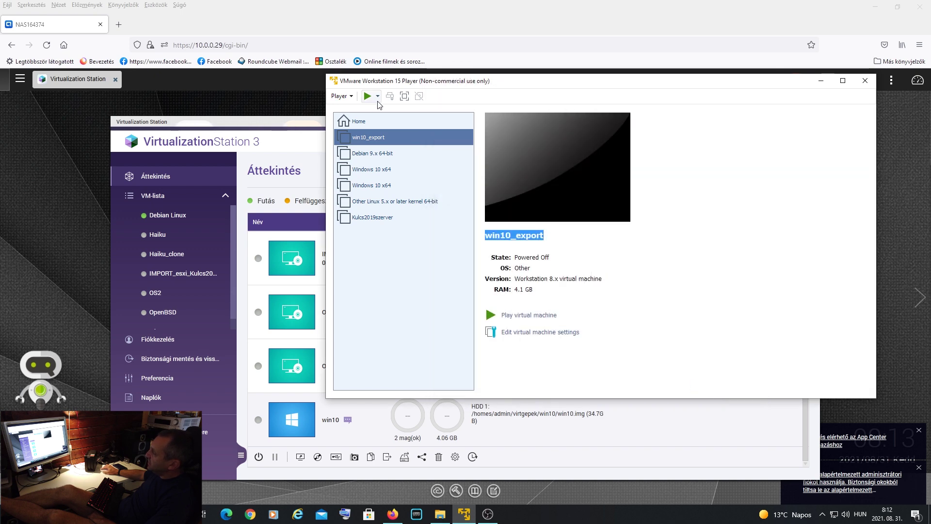
# - Start win10_export, pass input to the guest, then release it with Ctrl+Alt
pyautogui.click(367, 97)
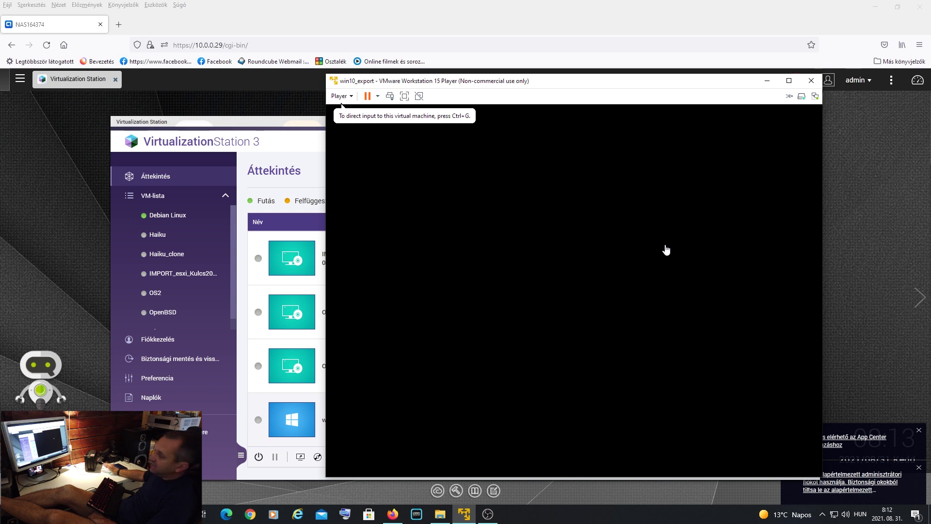
pyautogui.moveTo(570, 87); pyautogui.dragTo(566, 42)
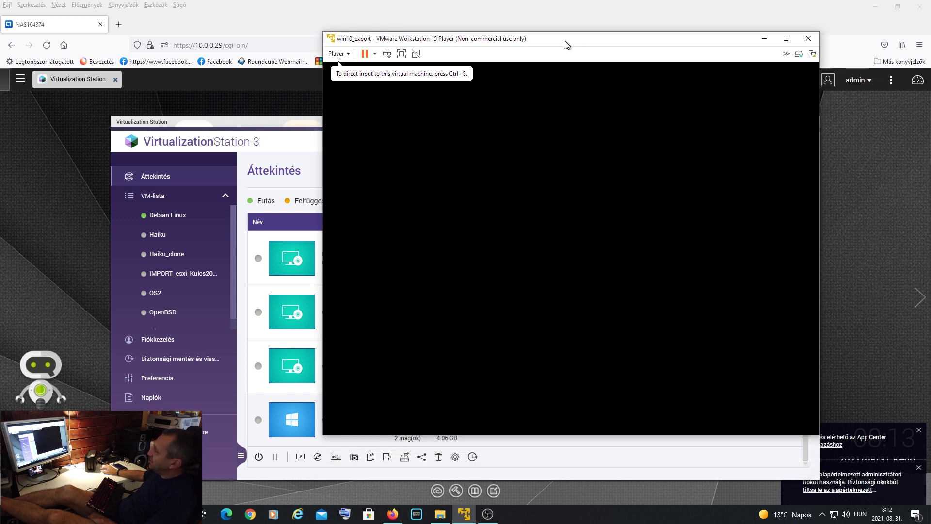
pyautogui.click(537, 190)
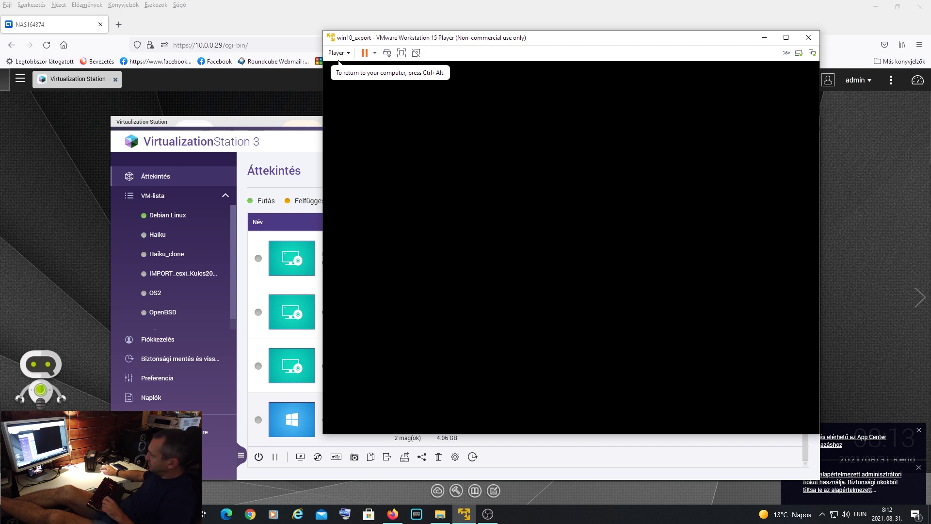
pyautogui.hotkey('ctrl', 'alt')
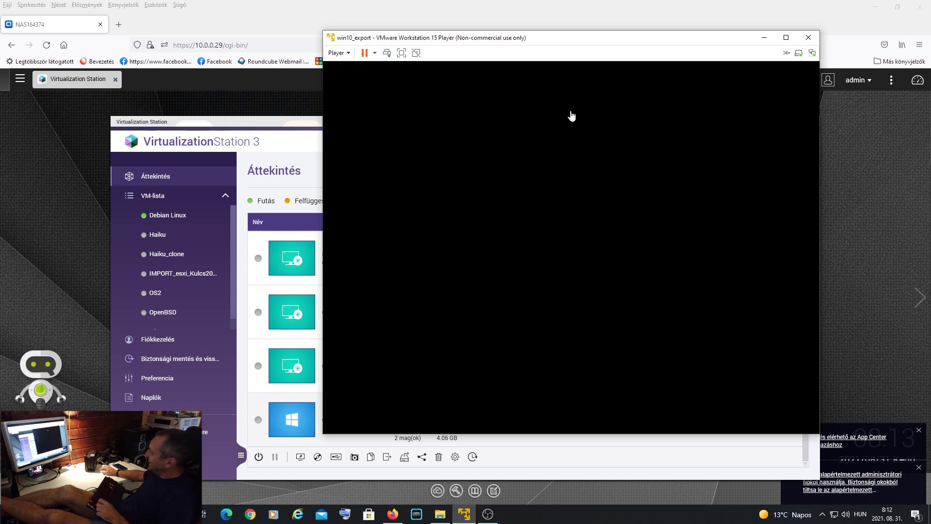
# - Close the running win10_export window and power off the VM
pyautogui.moveTo(568, 37); pyautogui.dragTo(594, 34)
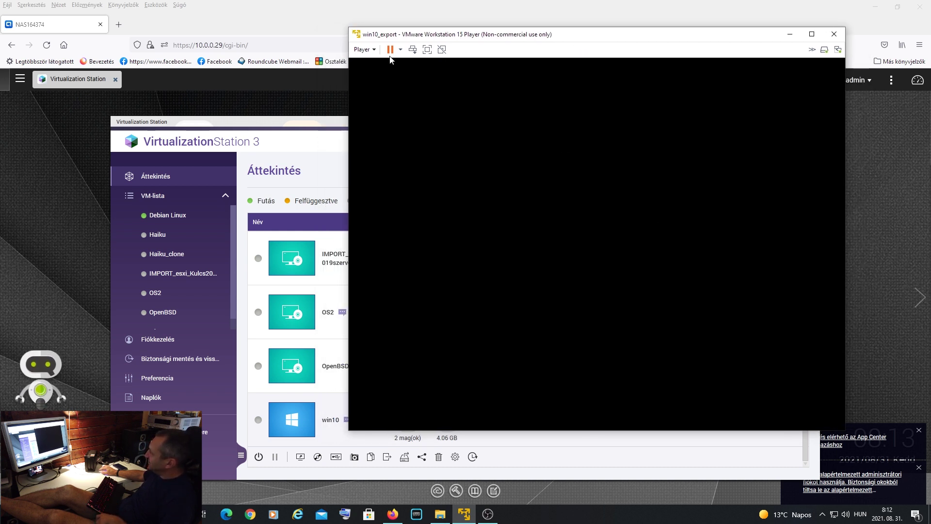
pyautogui.click(363, 49)
pyautogui.click(614, 161)
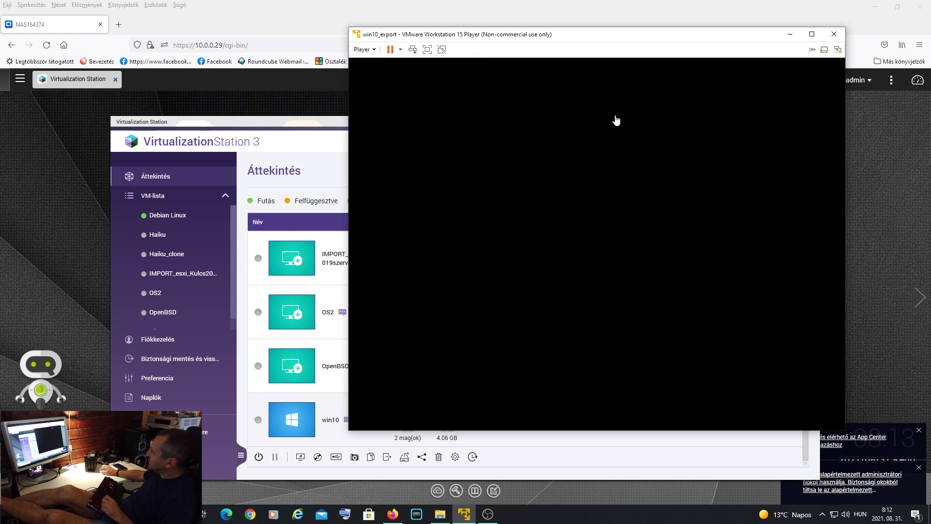
pyautogui.moveTo(655, 35)
pyautogui.mouseDown()
pyautogui.moveTo(680, 24)
pyautogui.moveTo(642, 42)
pyautogui.mouseUp()
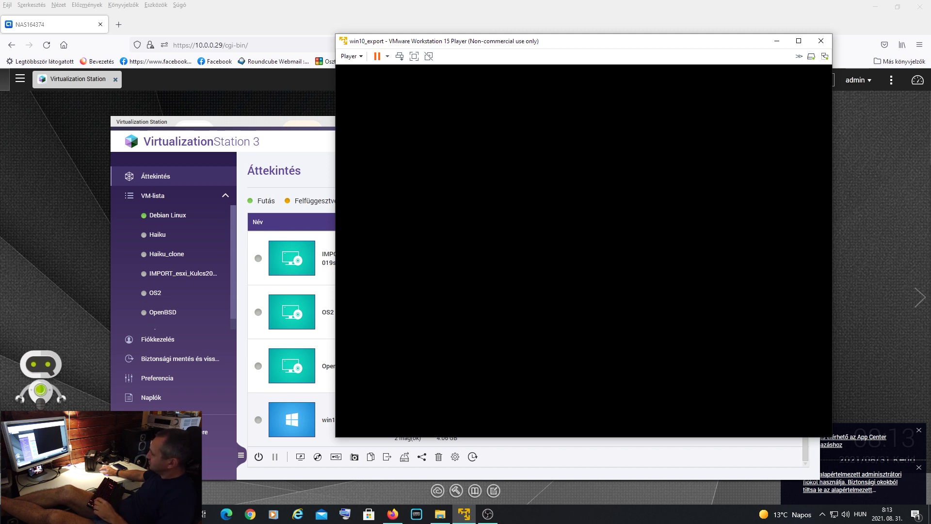
pyautogui.click(820, 42)
pyautogui.click(597, 268)
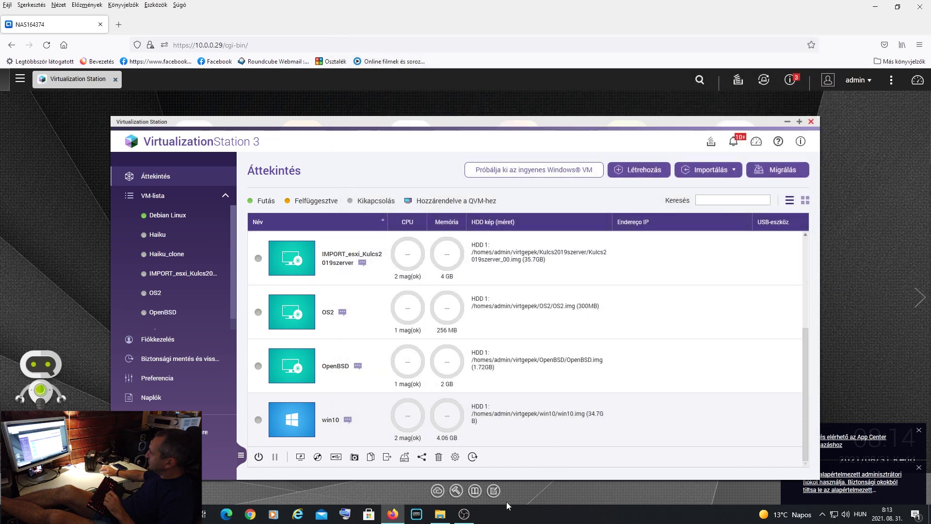
# - Launch VMware Player from the desktop and start win10_export
pyautogui.click(877, 9)
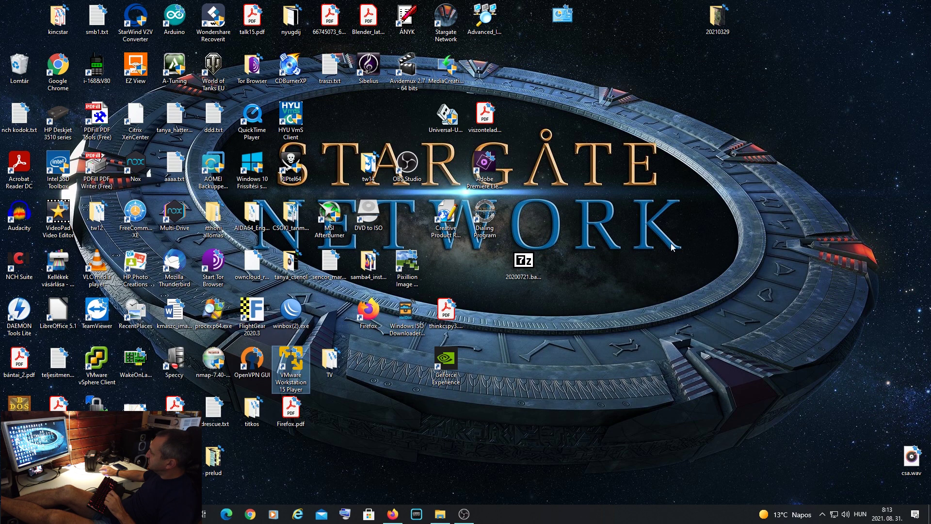
pyautogui.doubleClick(293, 369)
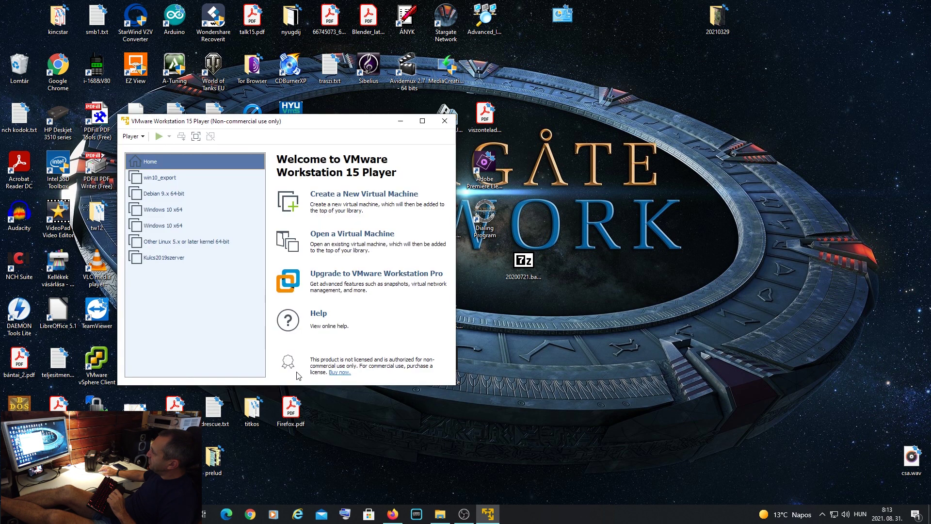
pyautogui.click(164, 182)
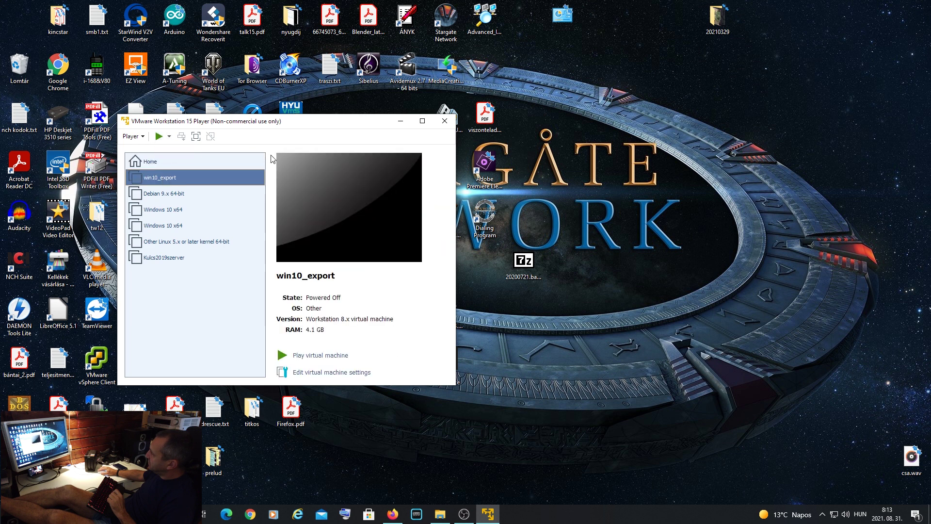
pyautogui.click(322, 355)
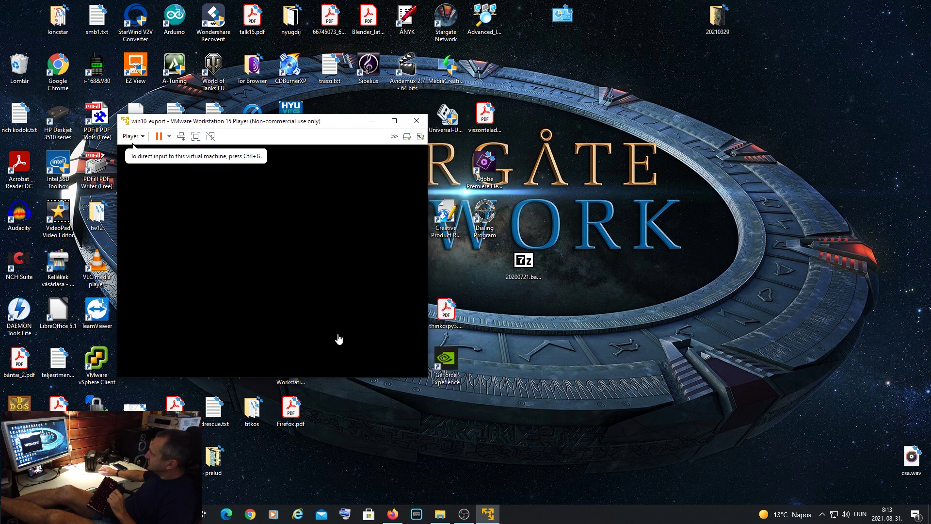
# - Restart the guest Windows with Gép újraindítása on its recovery screen
pyautogui.moveTo(505, 82); pyautogui.dragTo(572, 31)
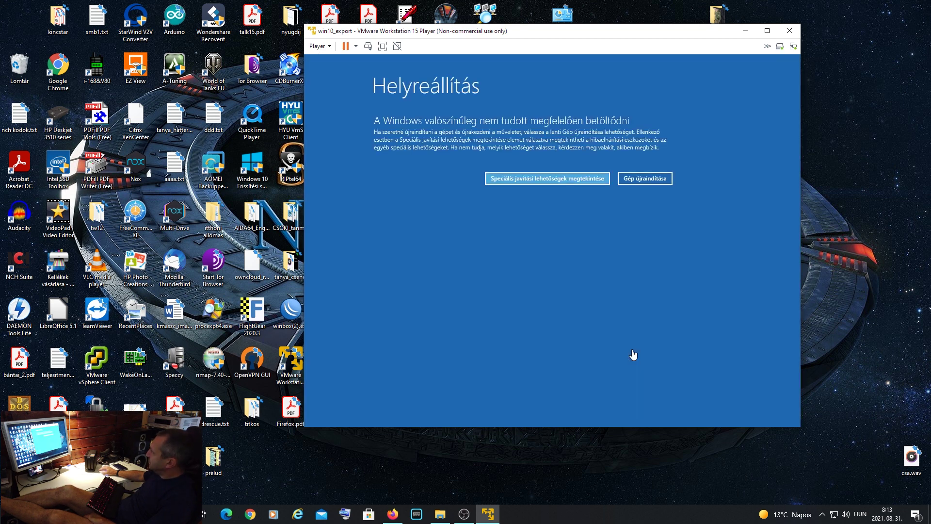
pyautogui.click(641, 177)
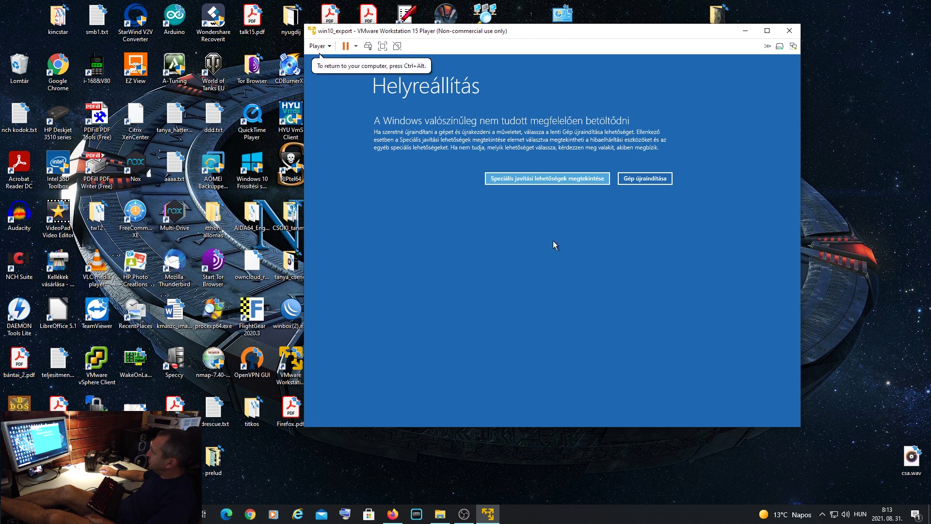
pyautogui.click(652, 179)
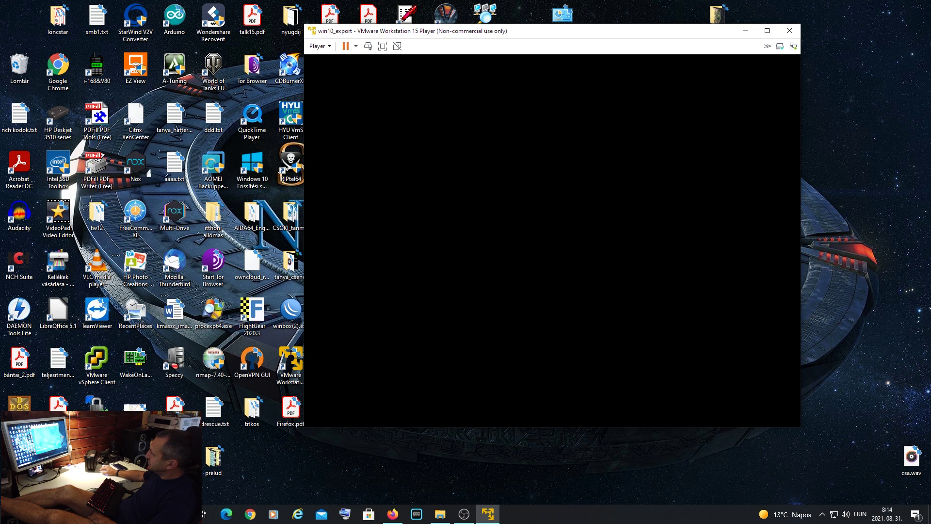
# - Sign in to the win10_export guest with its password, dismiss the Defender notice, and return to Firefox
pyautogui.press('Return')
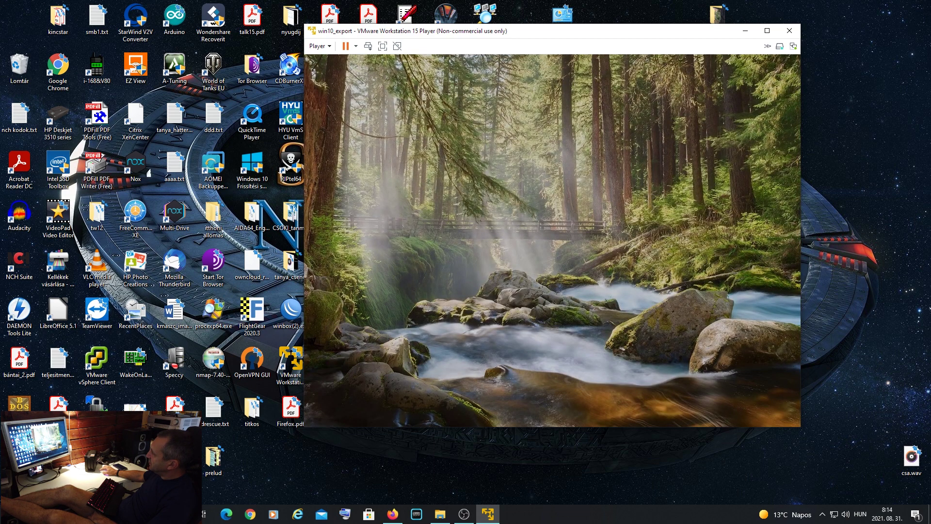
pyautogui.write('•••••••••••••')
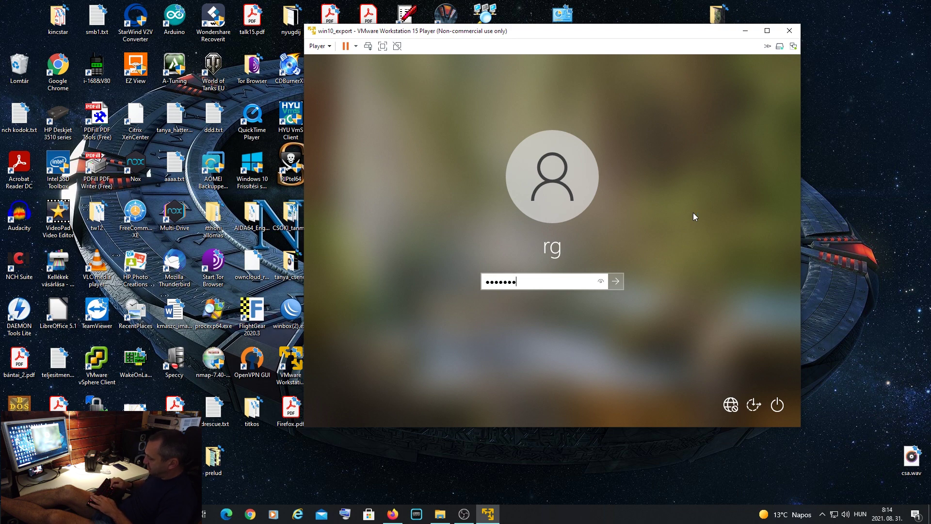
pyautogui.press('Return')
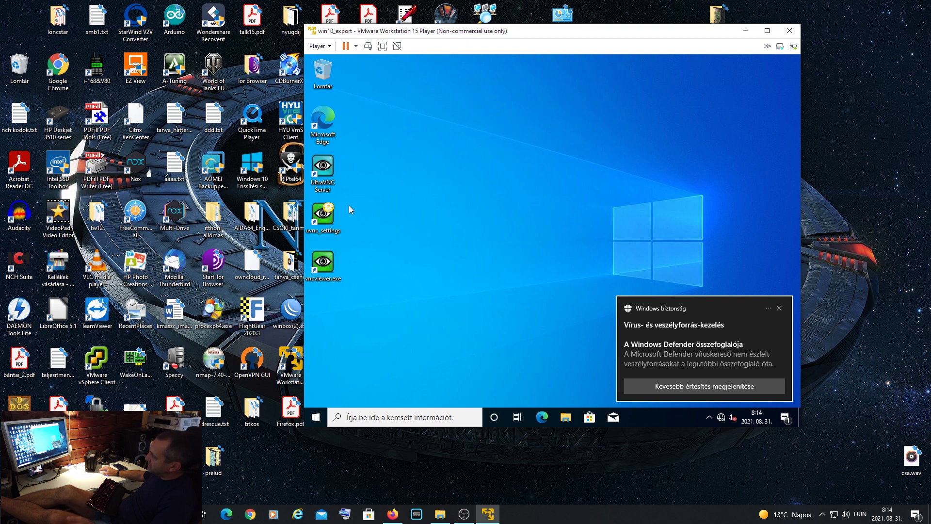
pyautogui.click(778, 310)
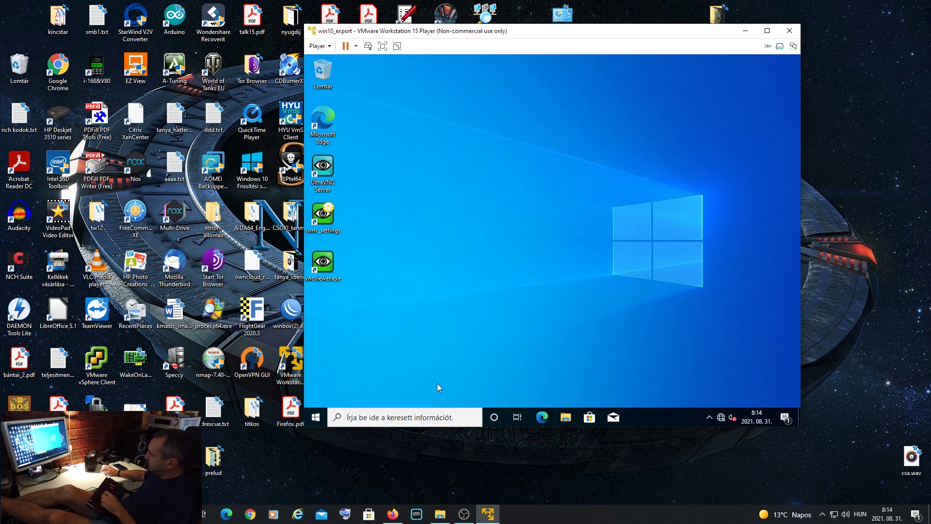
pyautogui.click(394, 517)
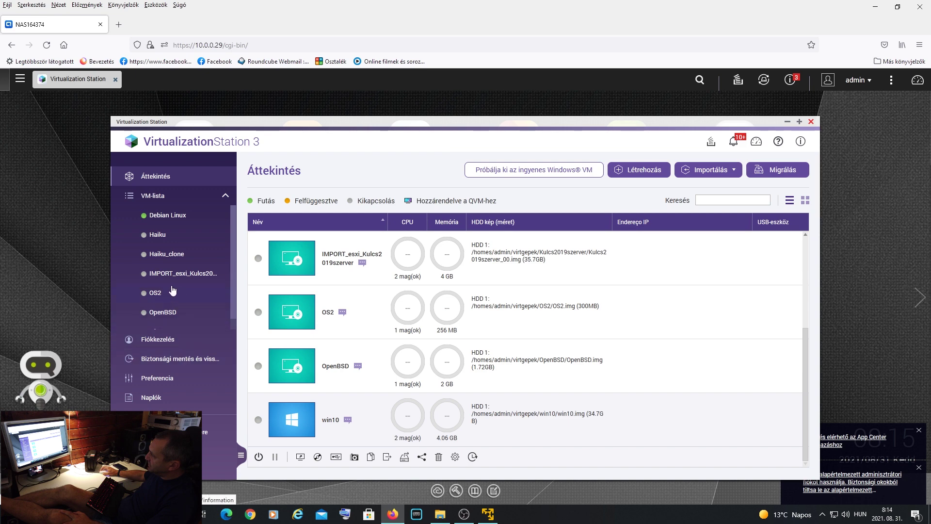
# - Check the backup page and event notifications, then open Debian Linux's console in a new tab
pyautogui.click(170, 357)
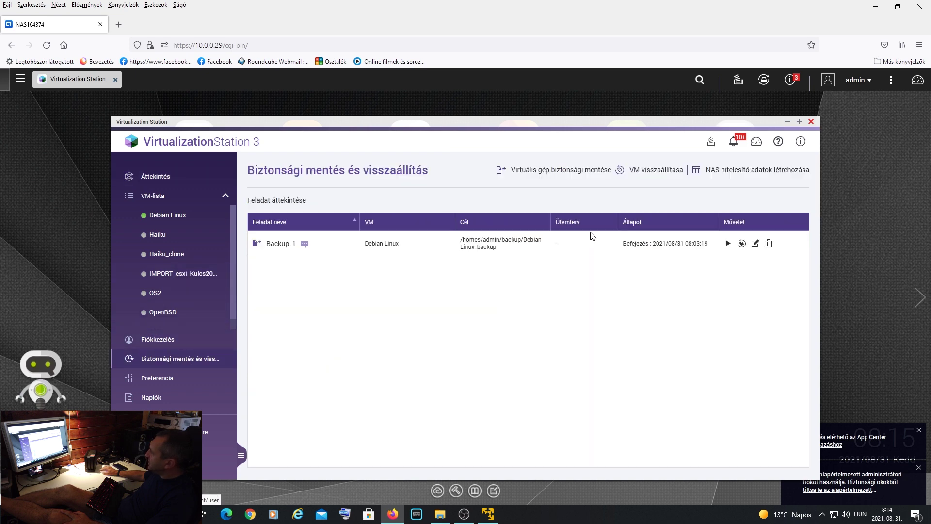
pyautogui.click(736, 145)
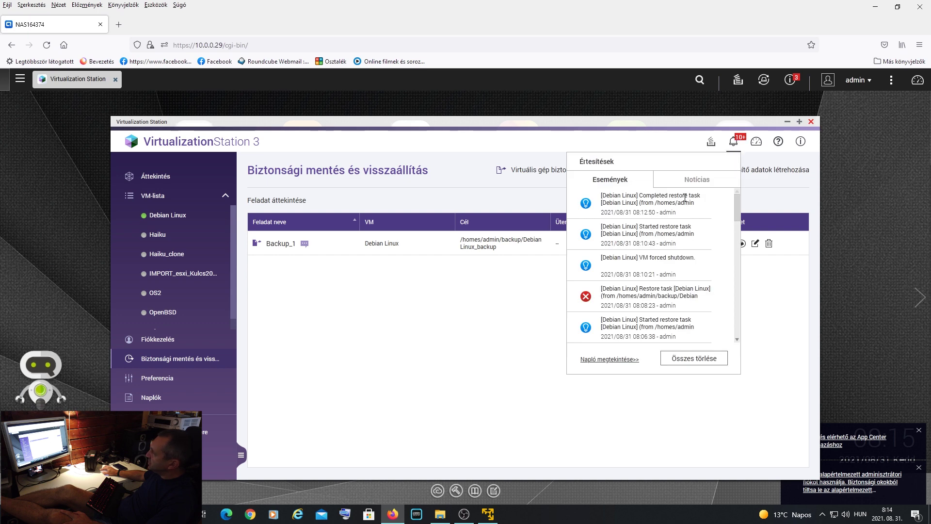
pyautogui.click(189, 217)
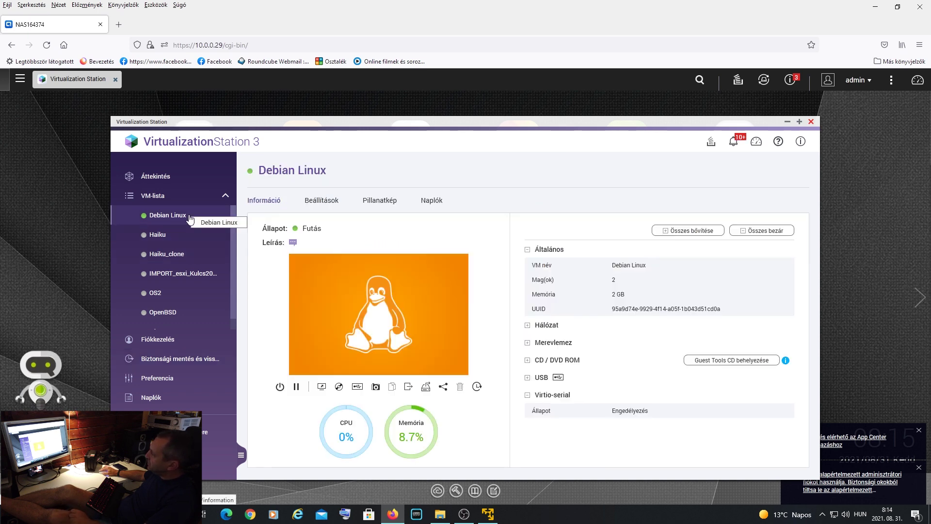
pyautogui.moveTo(357, 325)
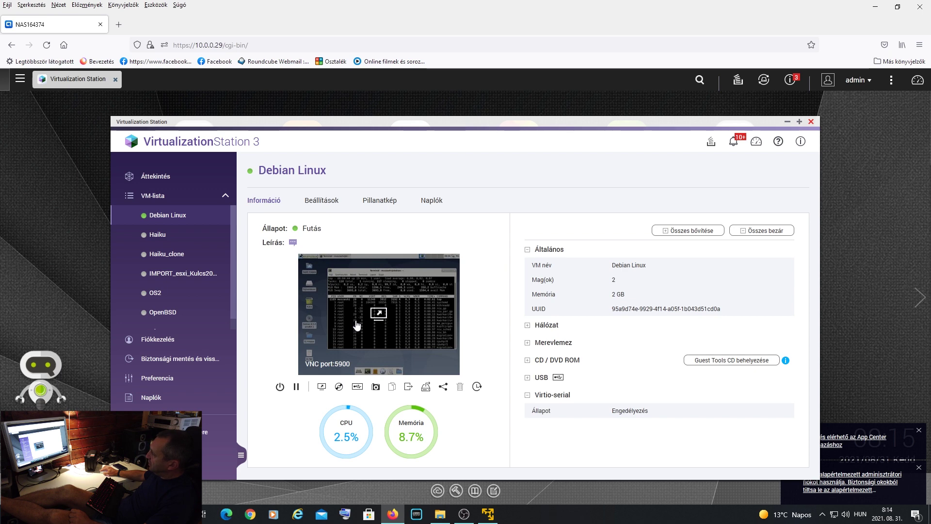
pyautogui.click(428, 326)
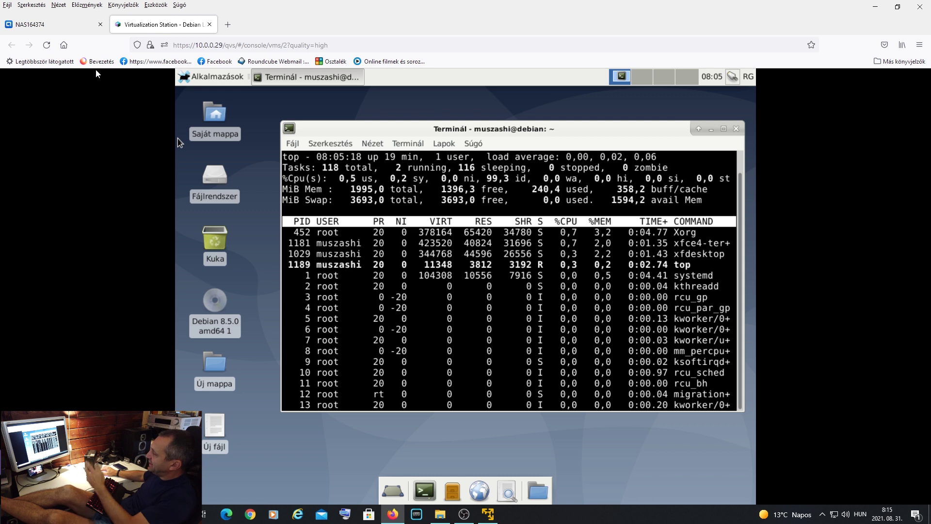
# - Close and power off win10_export in VMware Player, then switch back to the NAS164374 tab
pyautogui.click(488, 514)
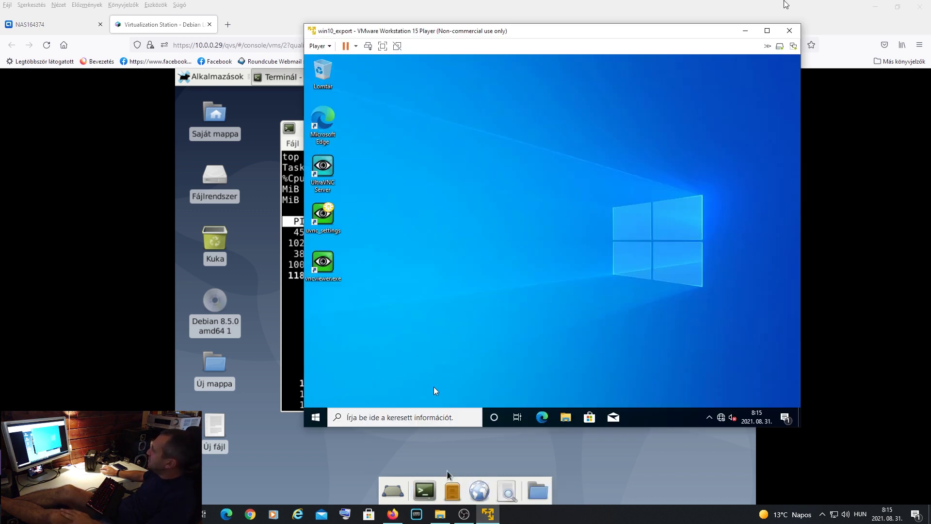
pyautogui.click(795, 32)
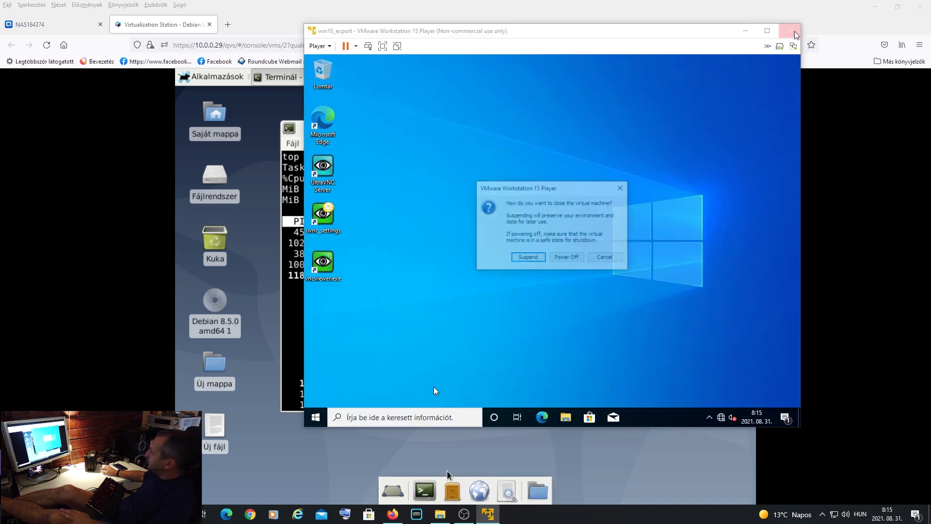
pyautogui.click(565, 258)
pyautogui.click(39, 27)
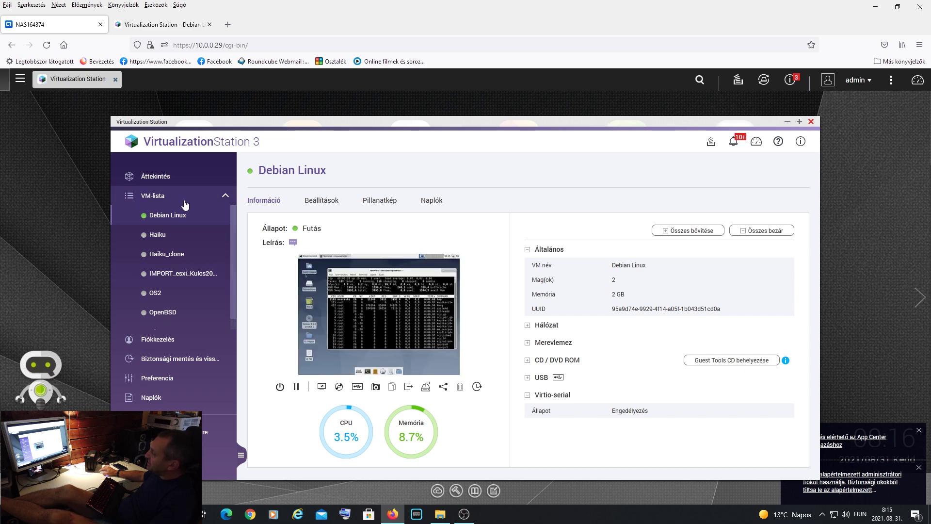
pyautogui.click(163, 184)
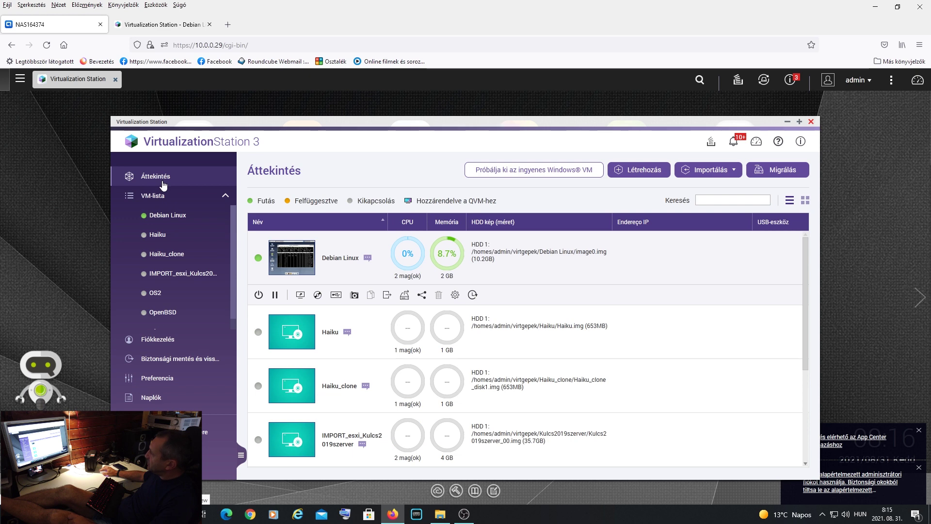
pyautogui.click(711, 170)
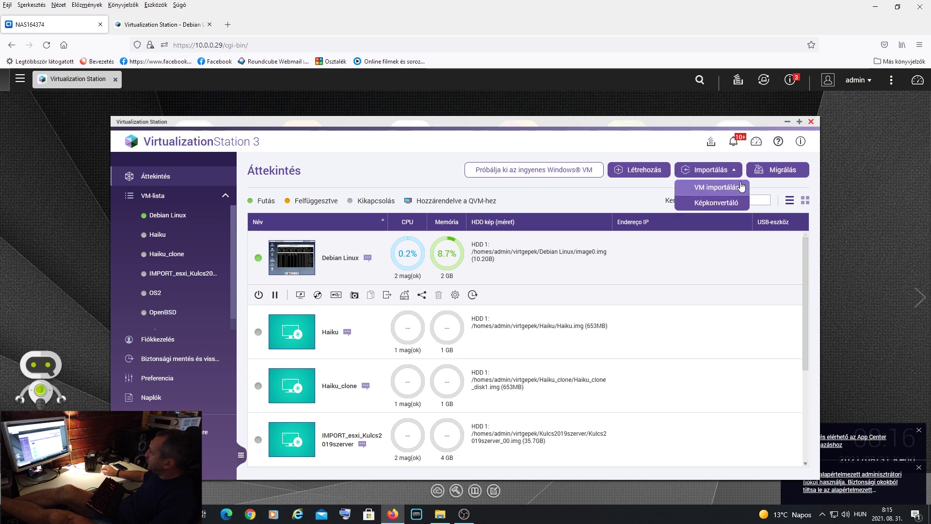
pyautogui.click(734, 189)
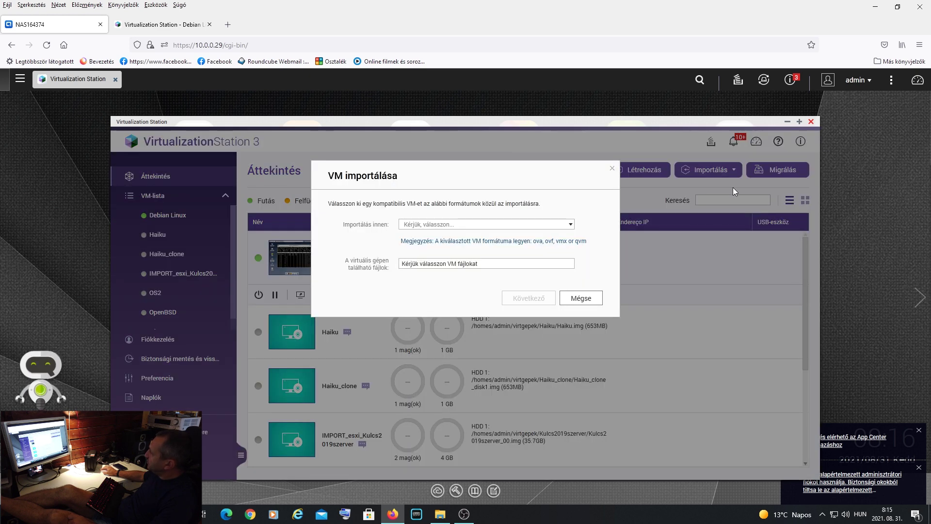
pyautogui.click(485, 225)
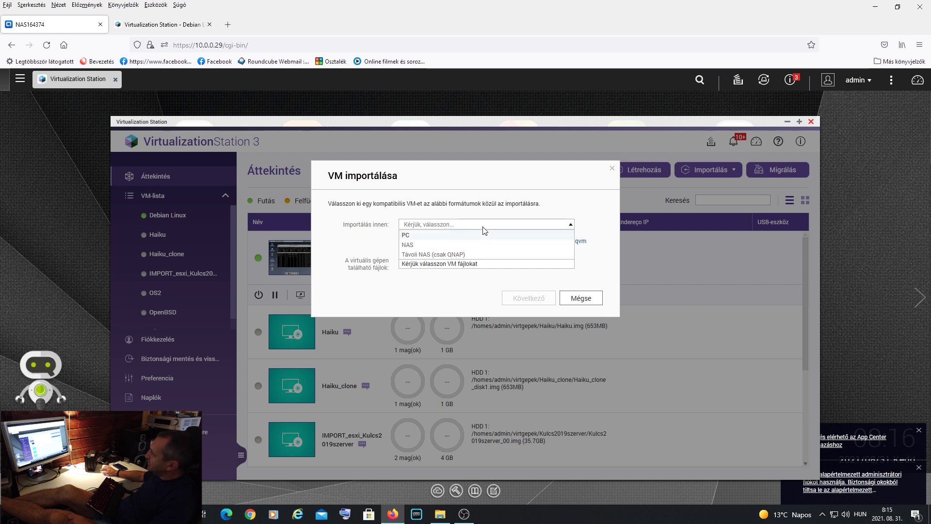
pyautogui.click(448, 276)
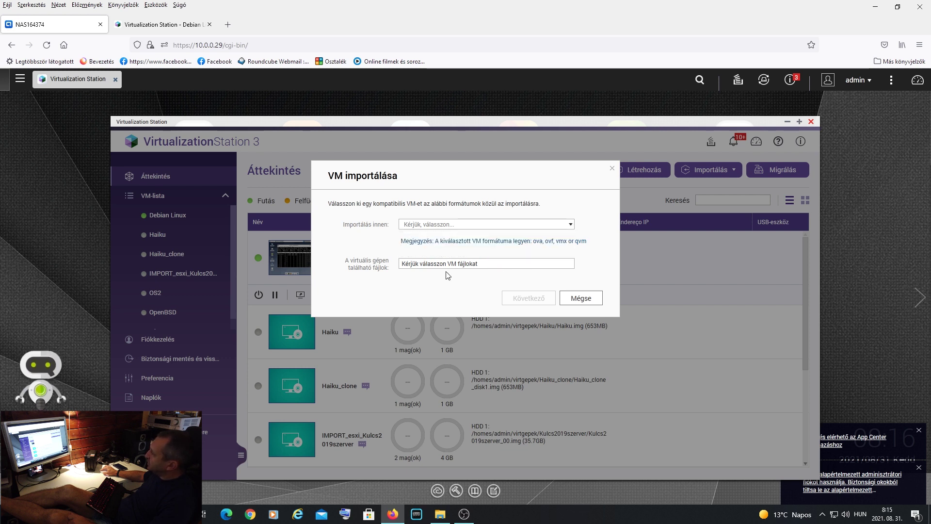
pyautogui.click(571, 224)
pyautogui.click(532, 235)
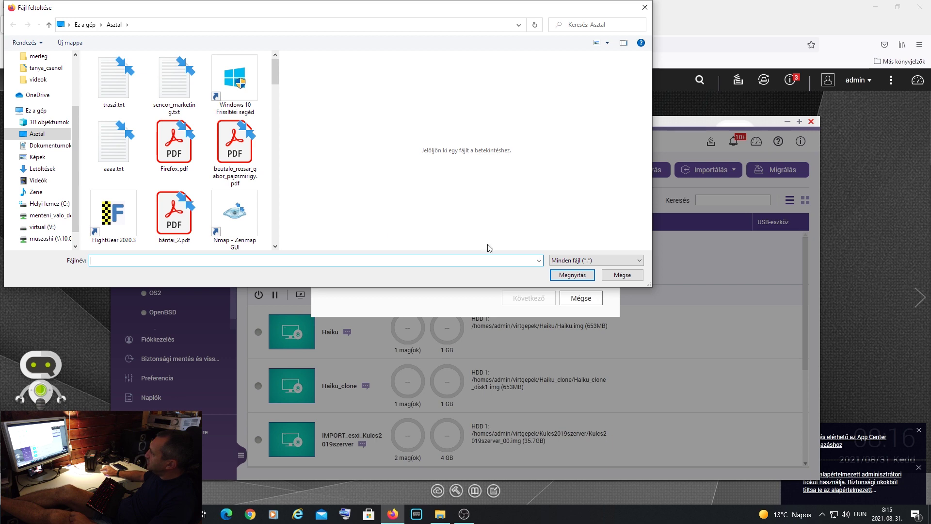
pyautogui.click(579, 261)
pyautogui.click(630, 279)
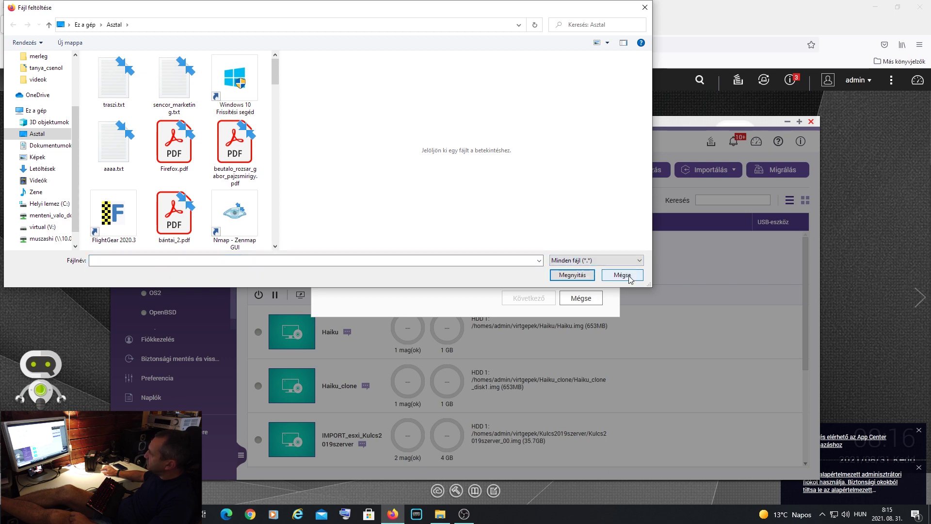
pyautogui.click(626, 275)
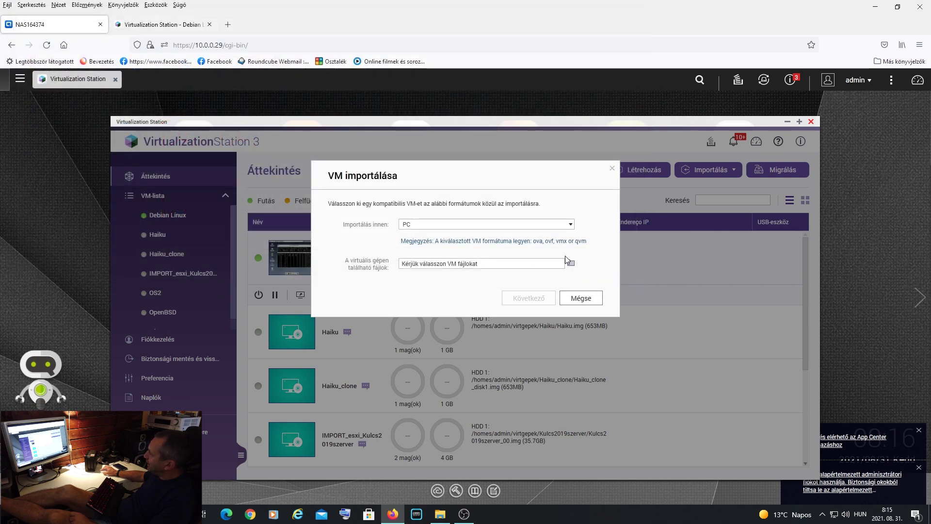
pyautogui.click(572, 226)
pyautogui.click(547, 245)
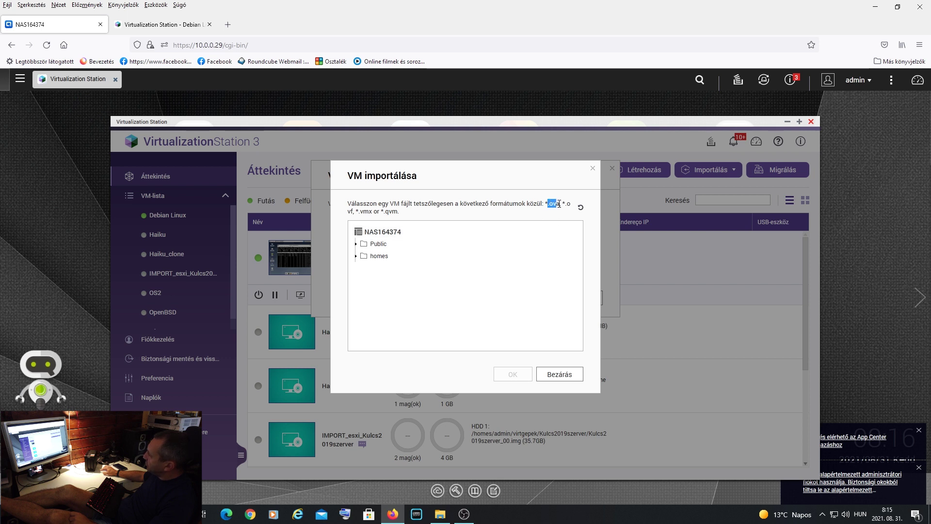
pyautogui.moveTo(562, 204); pyautogui.dragTo(376, 209)
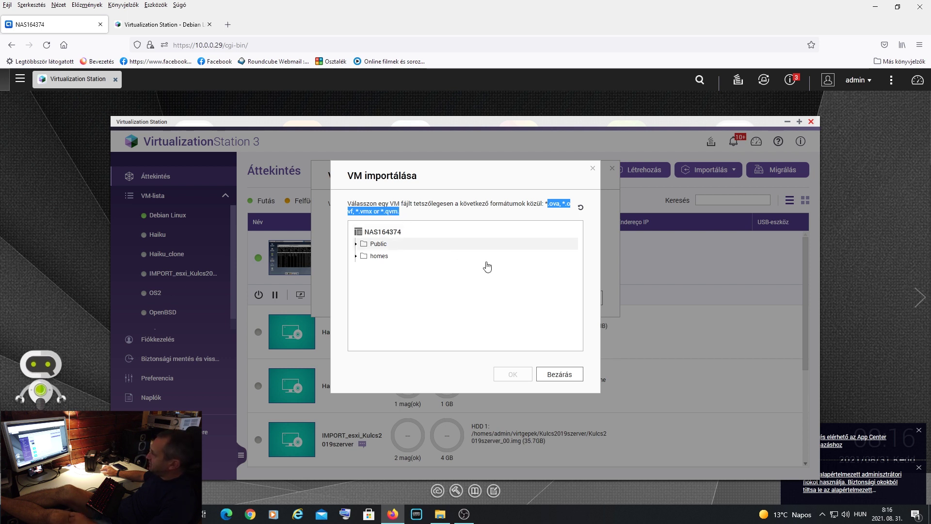
pyautogui.click(570, 375)
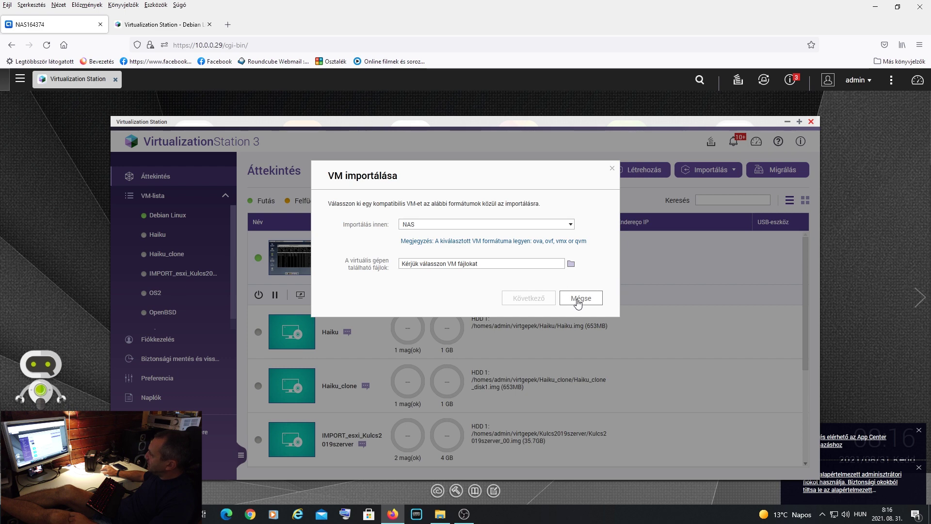
pyautogui.click(578, 299)
pyautogui.scroll(-3, 681, 293)
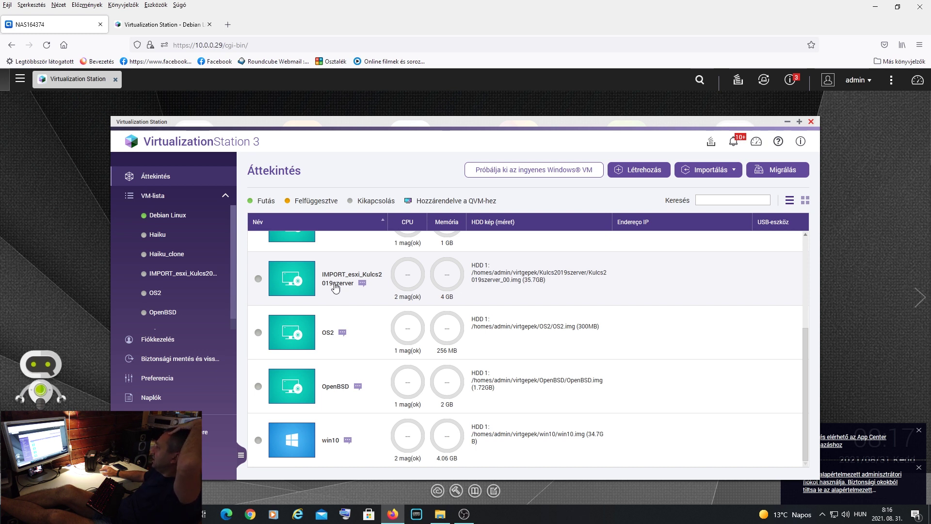
pyautogui.click(335, 288)
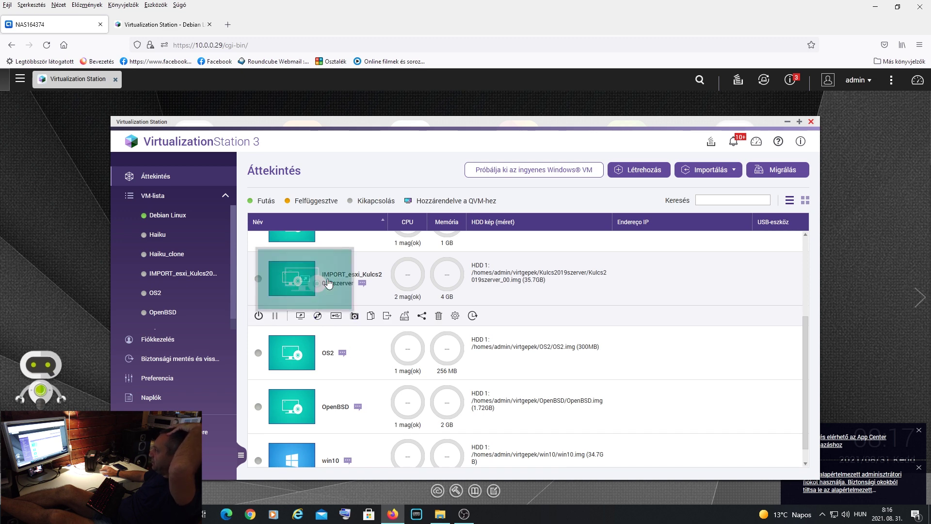
pyautogui.scroll(5, 599, 343)
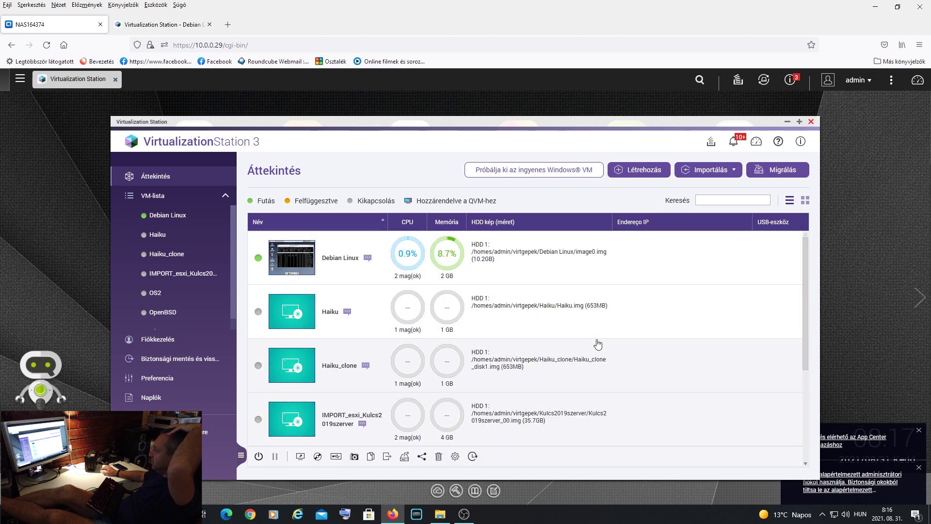
pyautogui.scroll(-3, 597, 343)
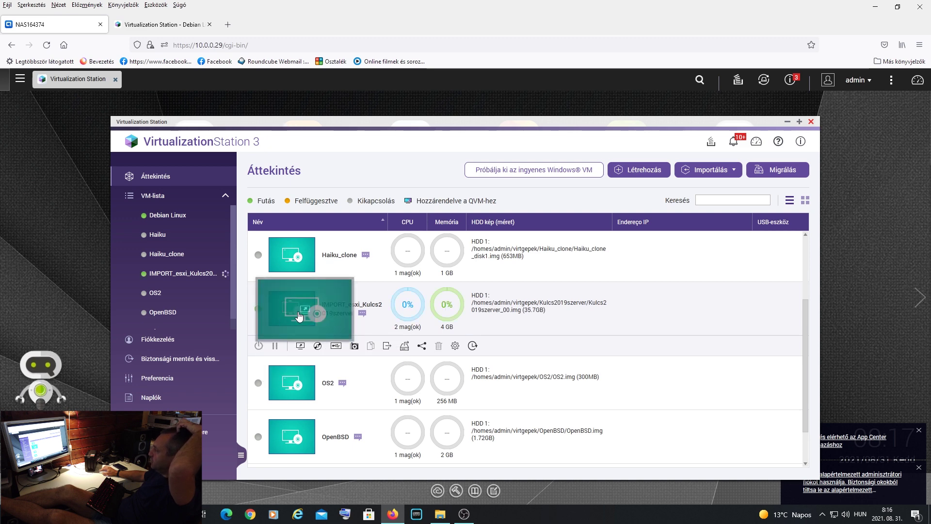
# - Power on IMPORT_esxi_Kulcs2019szerver and watch its console reach the keyboard layout screen
pyautogui.click(326, 310)
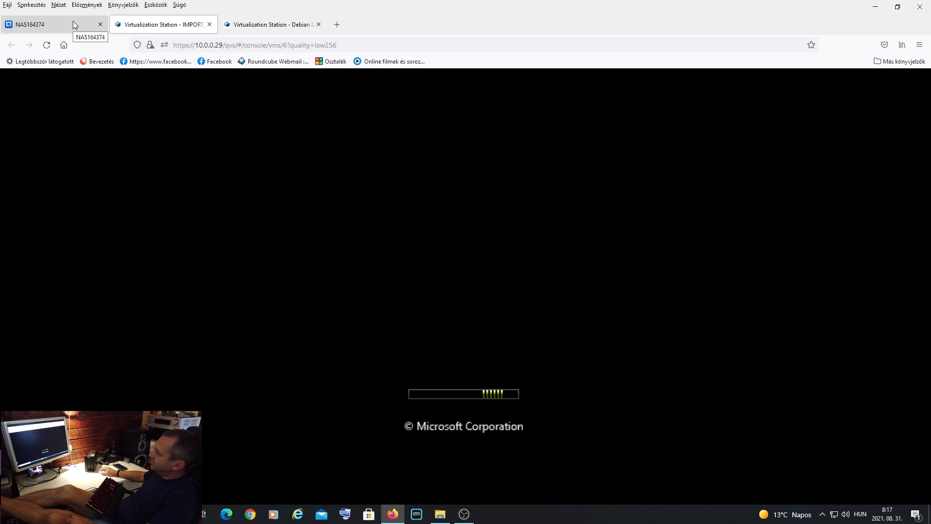
pyautogui.click(73, 22)
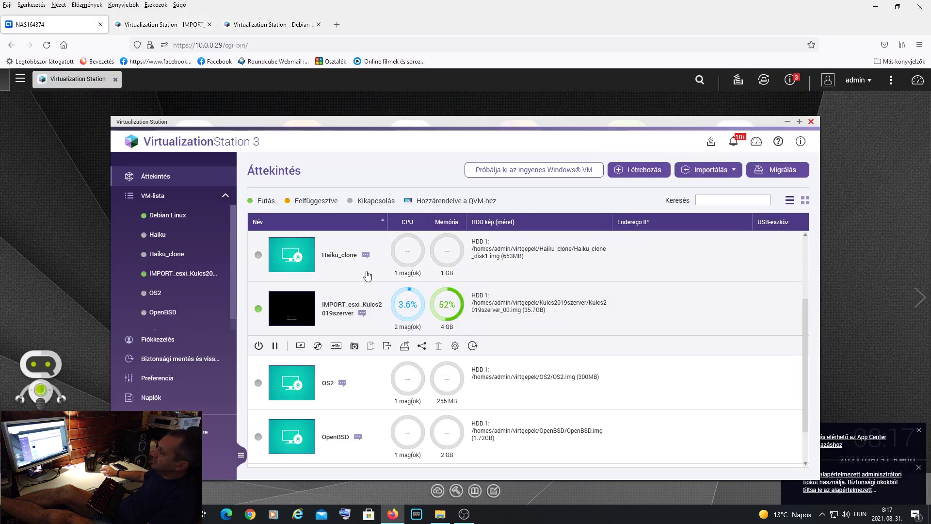
pyautogui.click(184, 24)
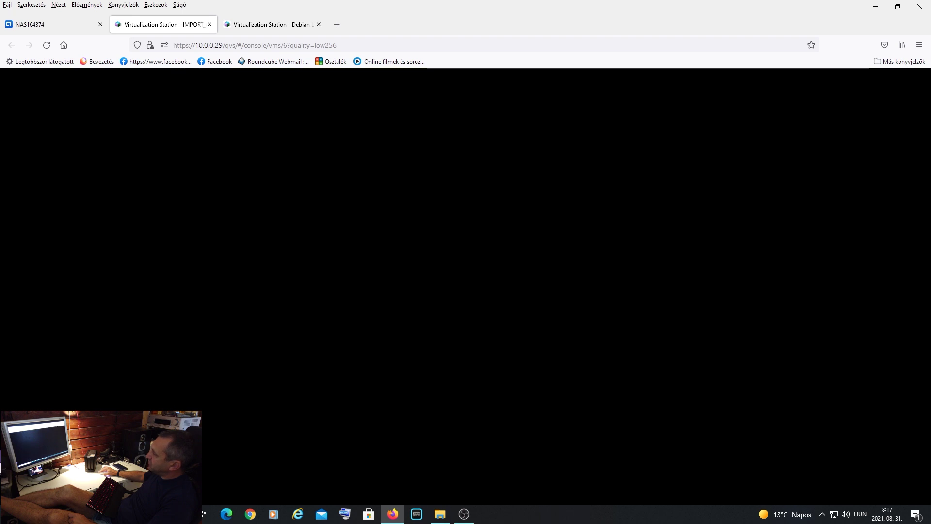
pyautogui.moveTo(0, 466)
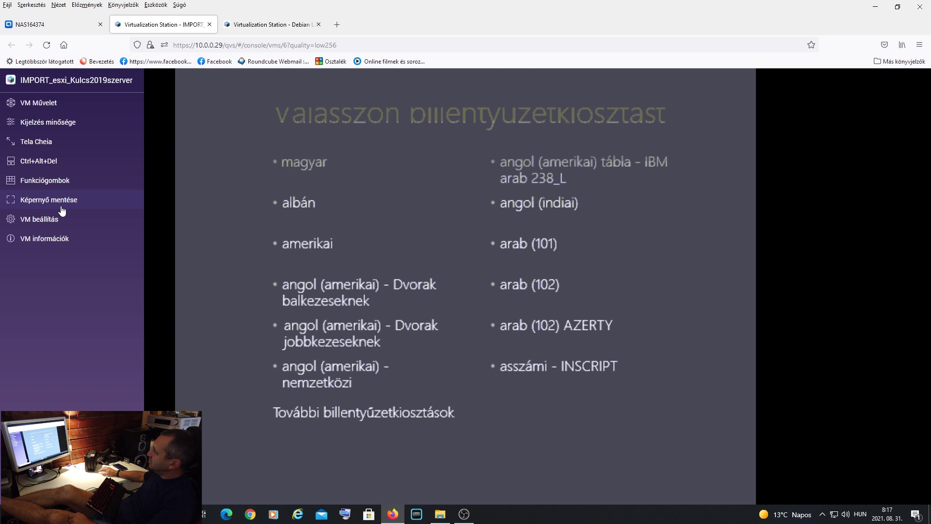
# - Force-stop the imported Windows server VM with Kényszerített leállítás and close its console tab
pyautogui.moveTo(52, 107)
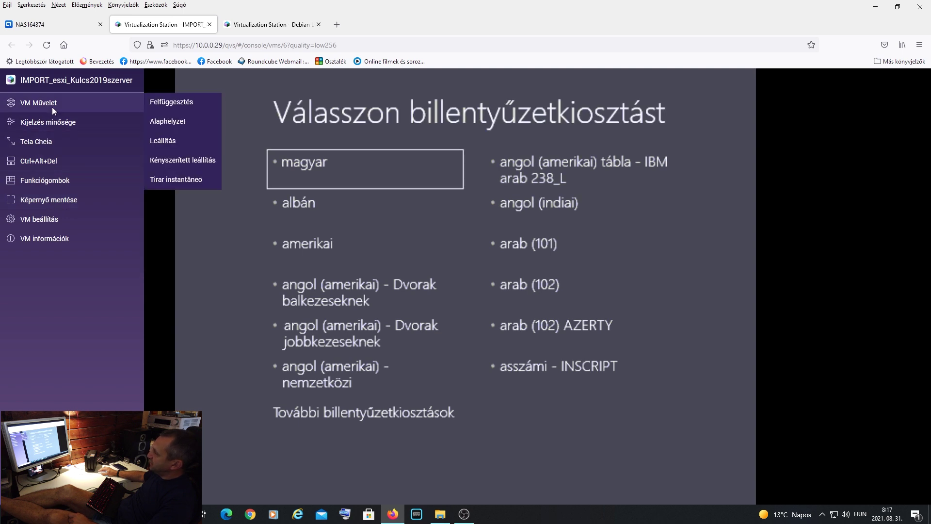
pyautogui.click(186, 165)
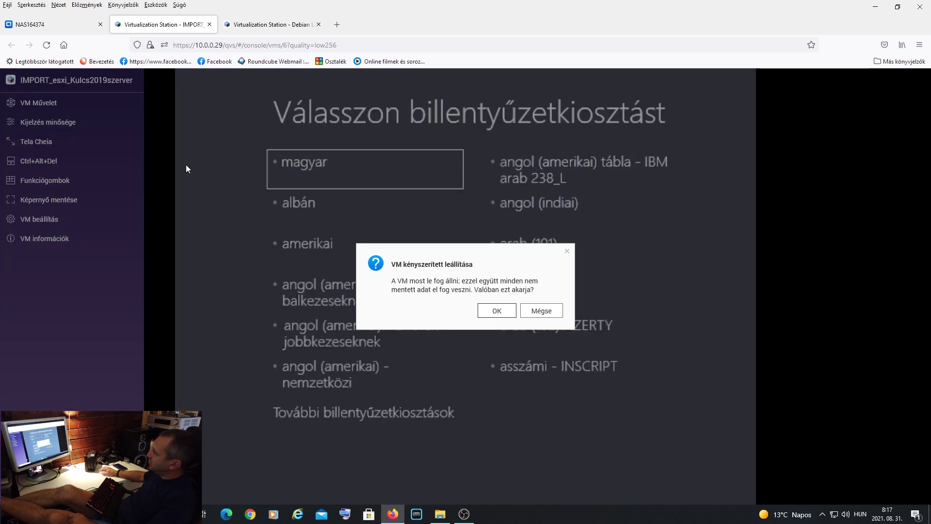
pyautogui.click(496, 312)
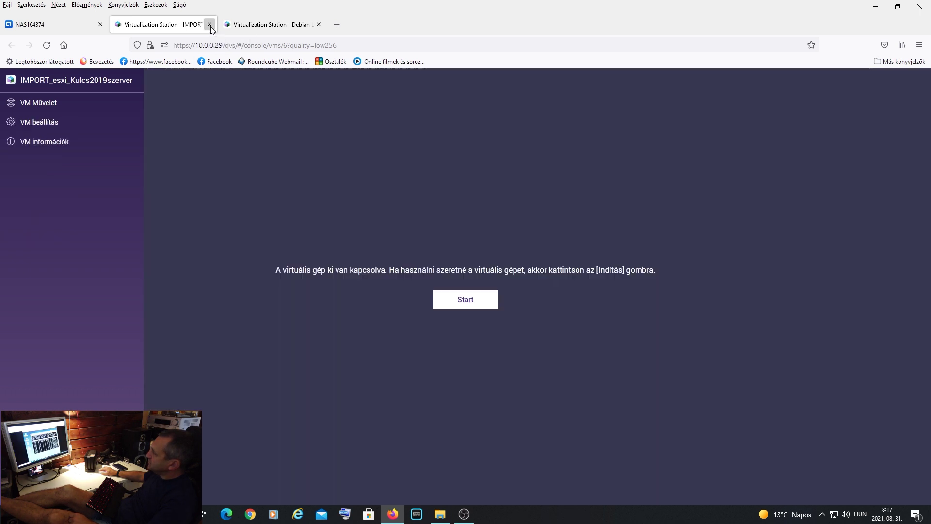
pyautogui.click(209, 25)
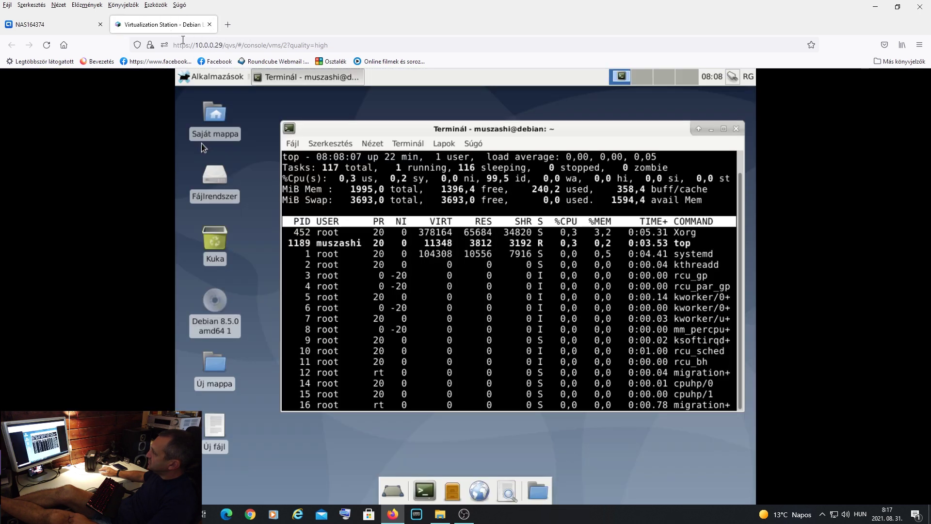
# - Close the Debian terminal and shut Debian down via RG > Leállítás, then return to the overview
pyautogui.click(736, 129)
pyautogui.click(566, 327)
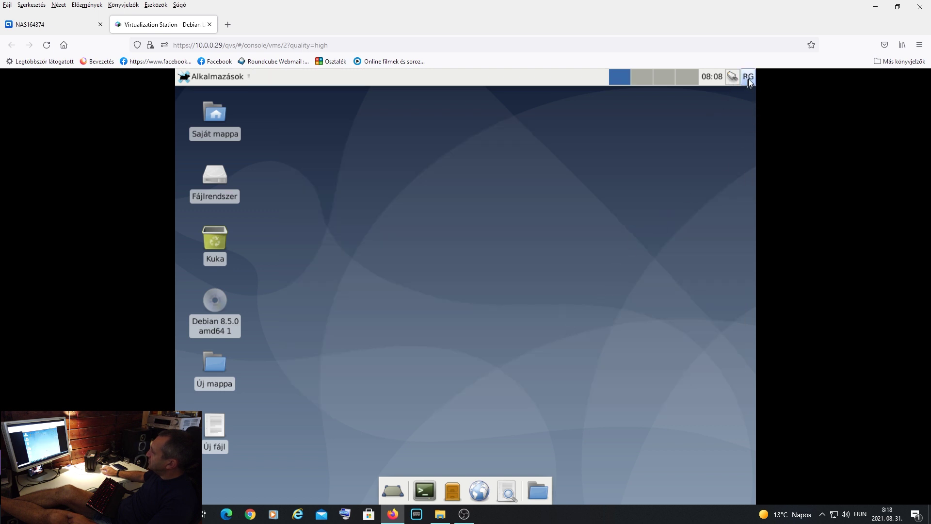
pyautogui.click(748, 79)
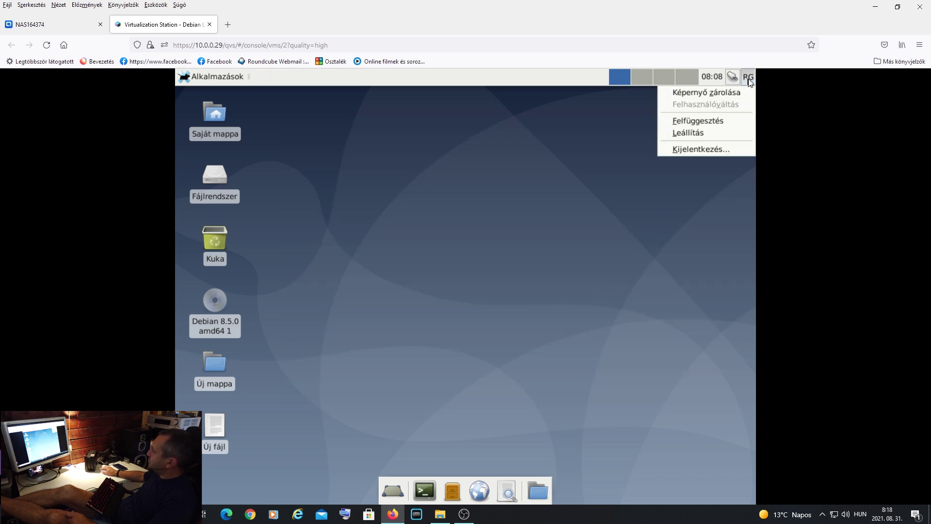
pyautogui.click(715, 130)
pyautogui.click(580, 306)
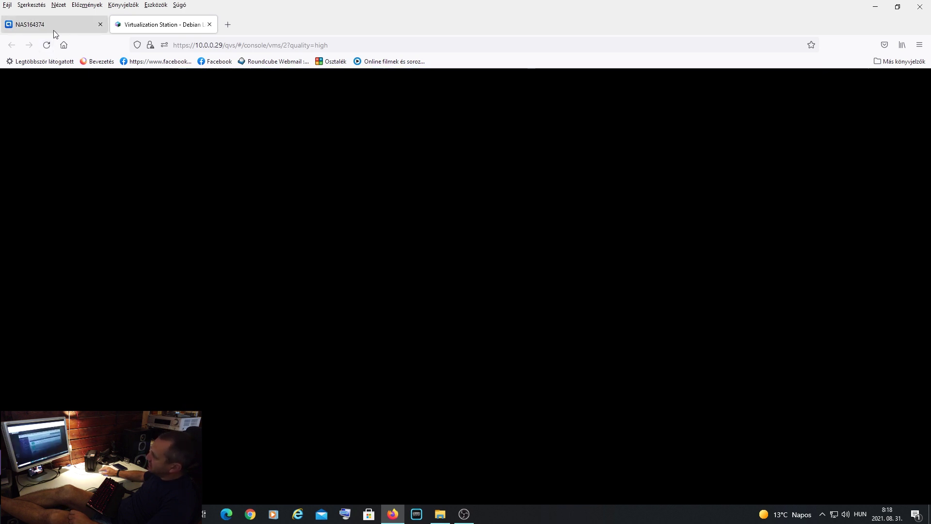
pyautogui.click(53, 26)
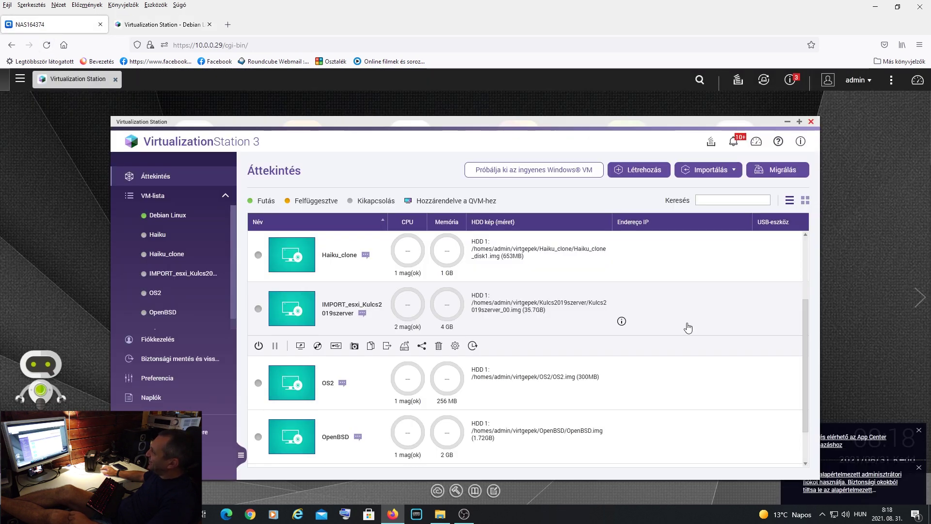
# - Open Backup and Restore, view Backup_1's Ütemterv schedule, and cancel the edit unchanged
pyautogui.scroll(-1, 698, 327)
pyautogui.scroll(3, 720, 334)
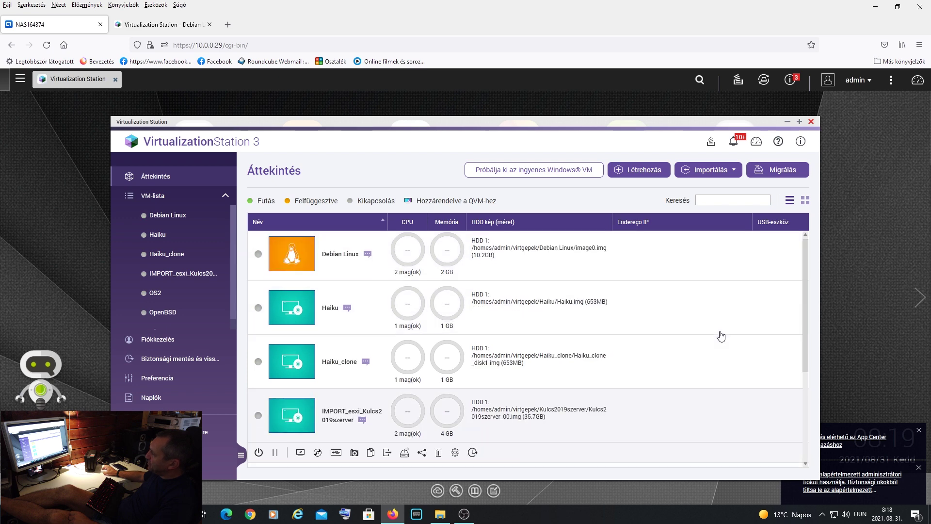
pyautogui.click(188, 368)
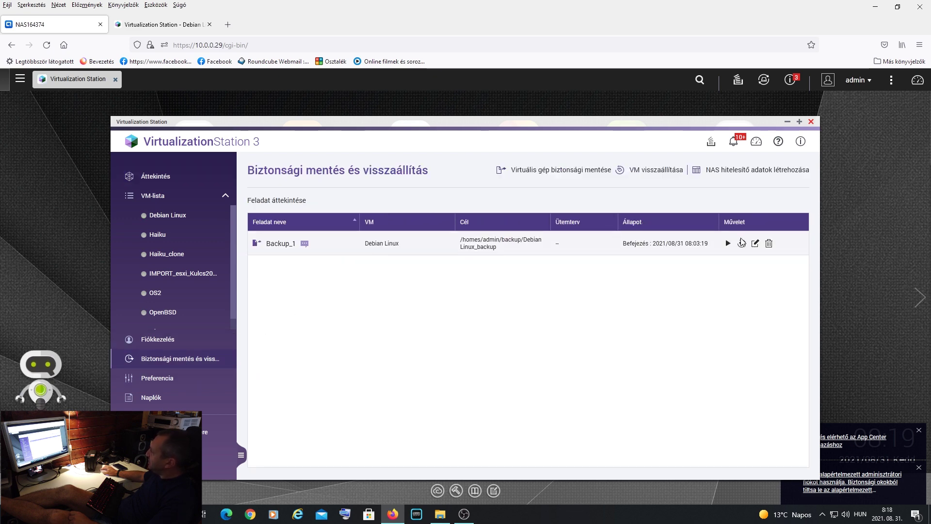
pyautogui.click(755, 243)
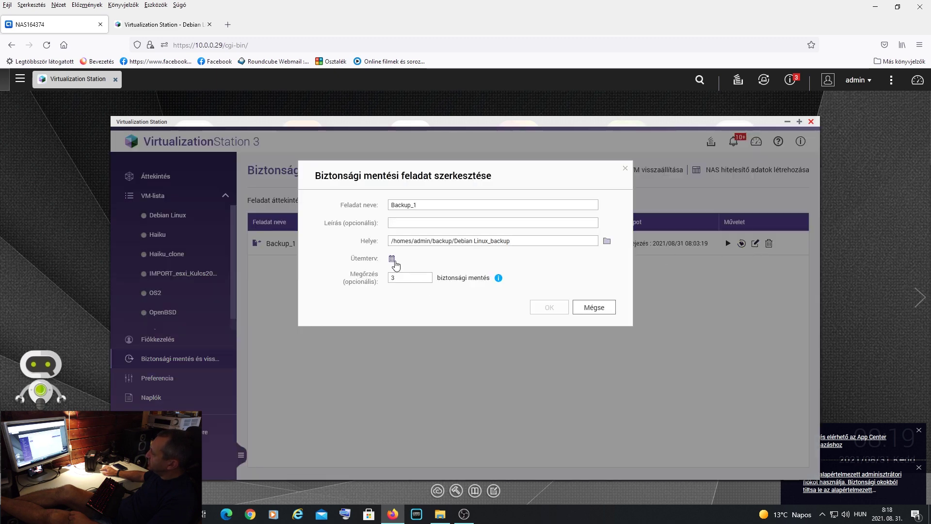
pyautogui.click(392, 259)
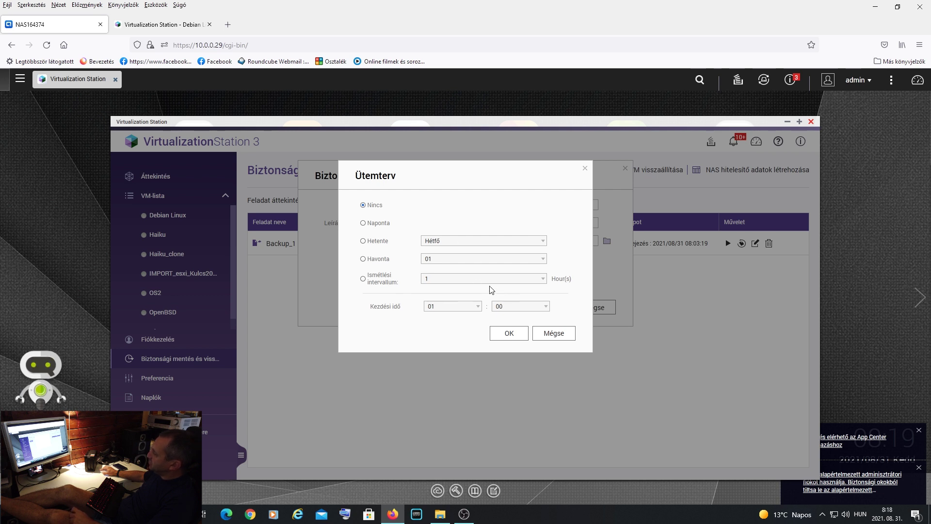
pyautogui.click(554, 335)
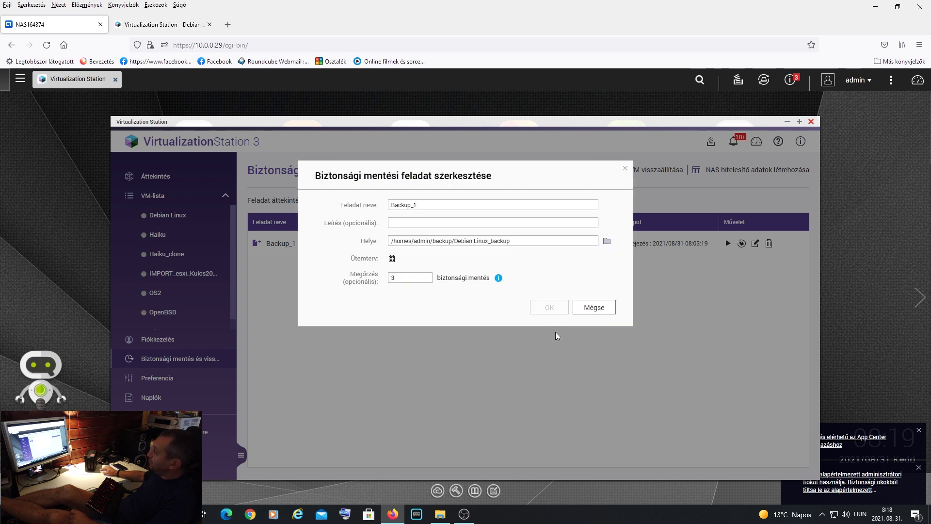
pyautogui.click(594, 307)
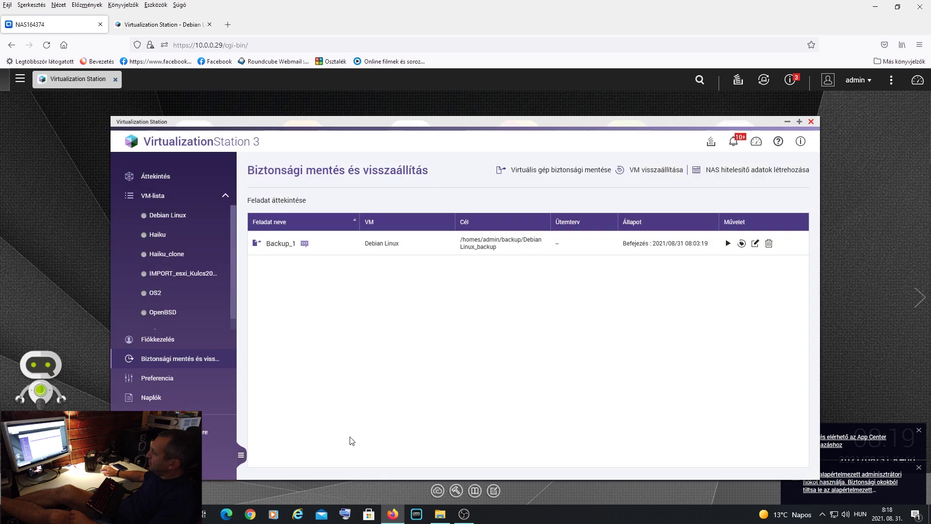
# - In admin's backup folder, check the Debian Linux_backup folder's properties showing 11,5 GB
pyautogui.click(439, 514)
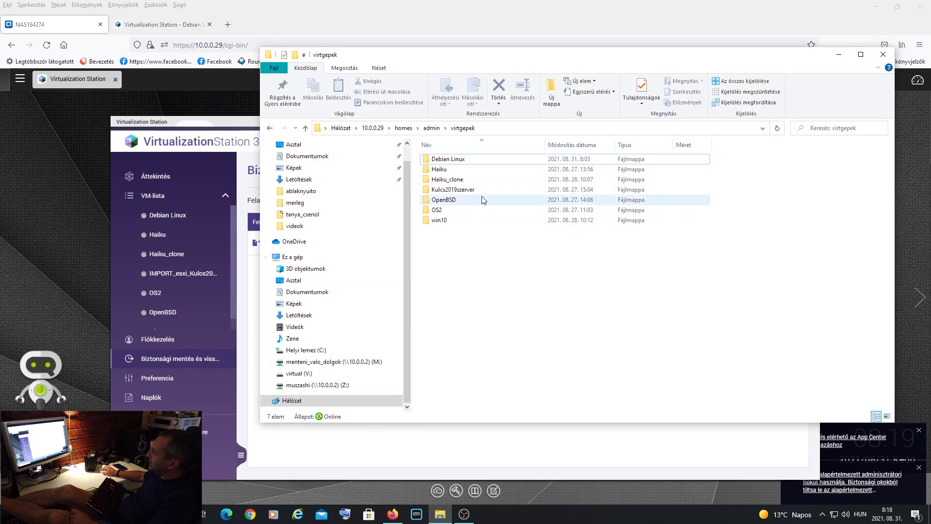
pyautogui.click(430, 129)
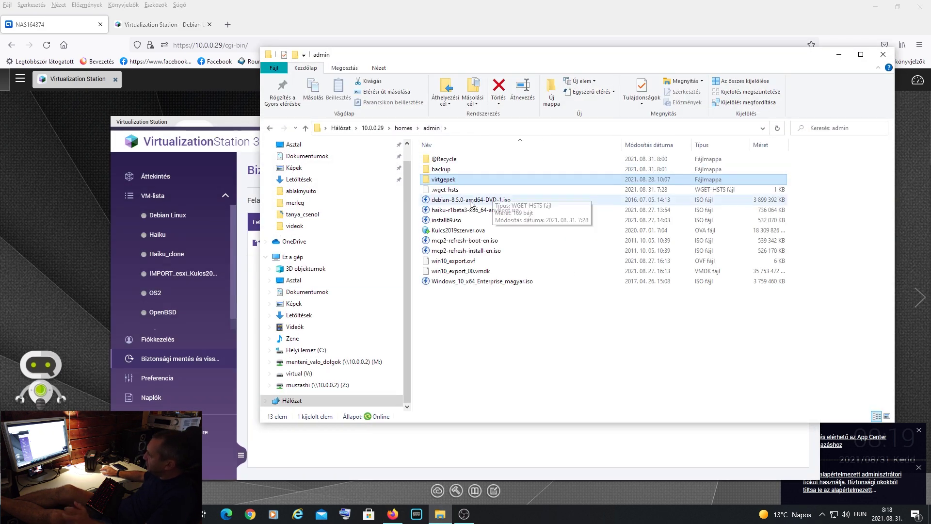
pyautogui.doubleClick(462, 172)
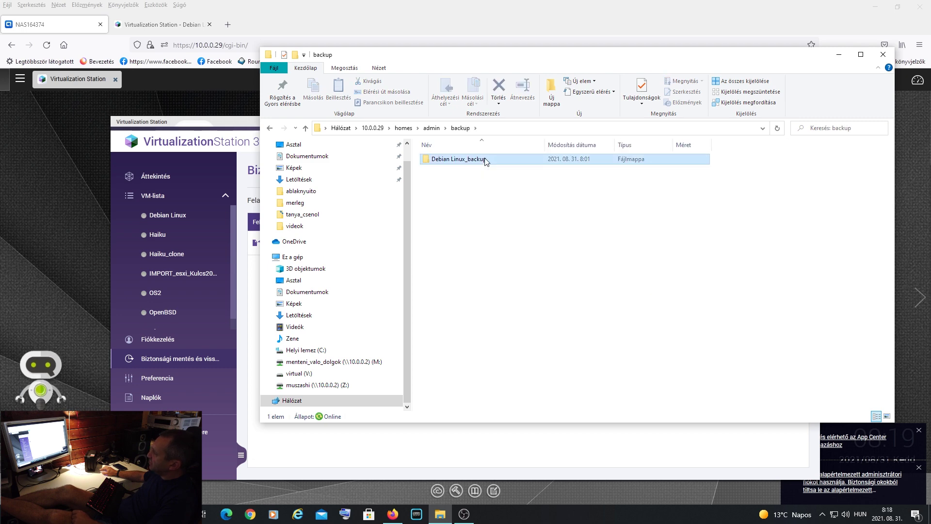
pyautogui.rightClick(484, 159)
pyautogui.click(551, 394)
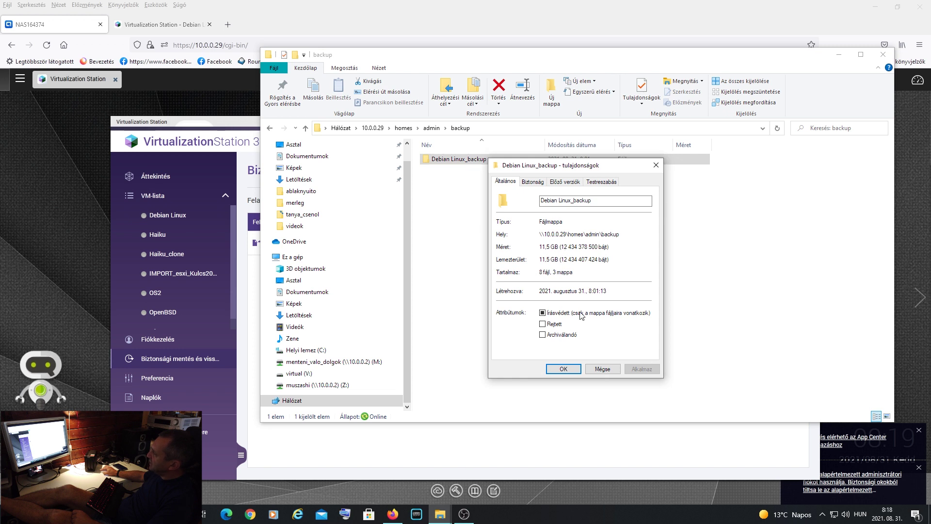
pyautogui.click(609, 372)
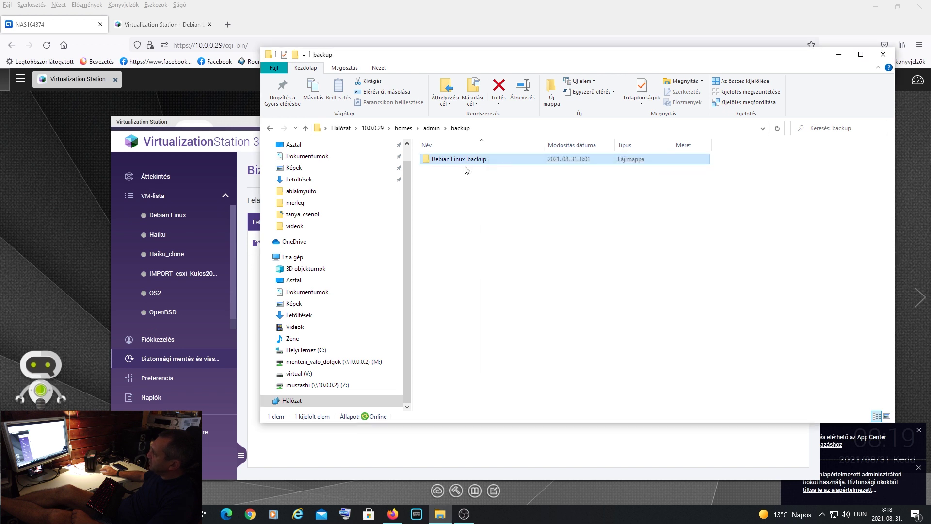
# - Inspect the Debian Linux backup snapshot folder's 10.2 GB image0.img, then close File Explorer
pyautogui.doubleClick(501, 159)
pyautogui.doubleClick(563, 159)
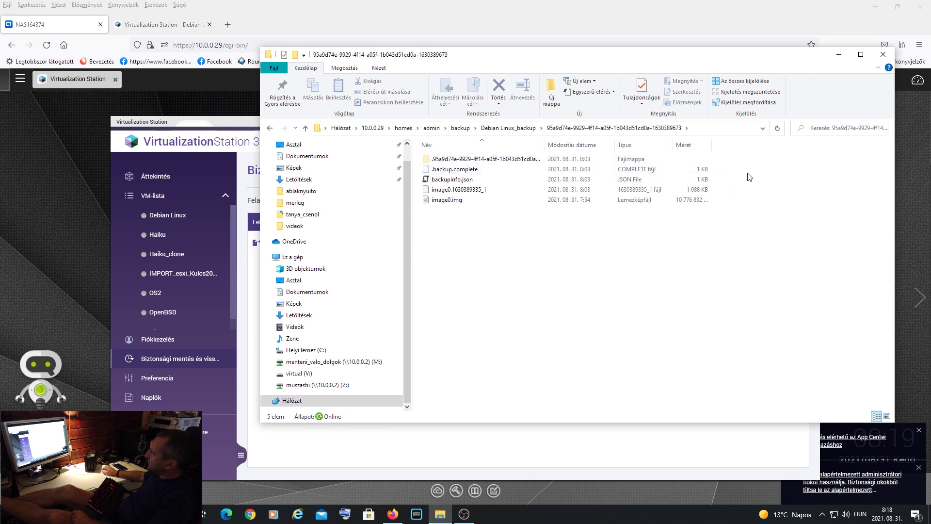
pyautogui.moveTo(711, 144); pyautogui.dragTo(757, 144)
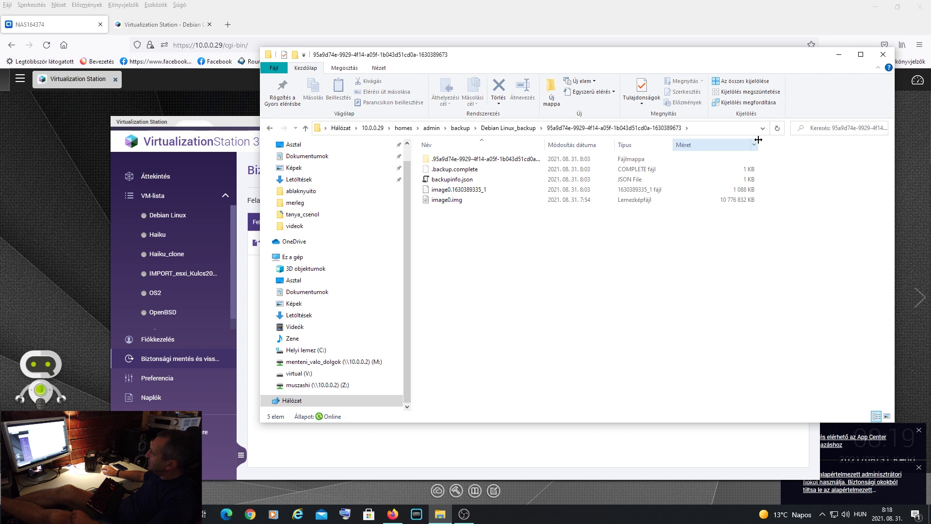
pyautogui.click(675, 204)
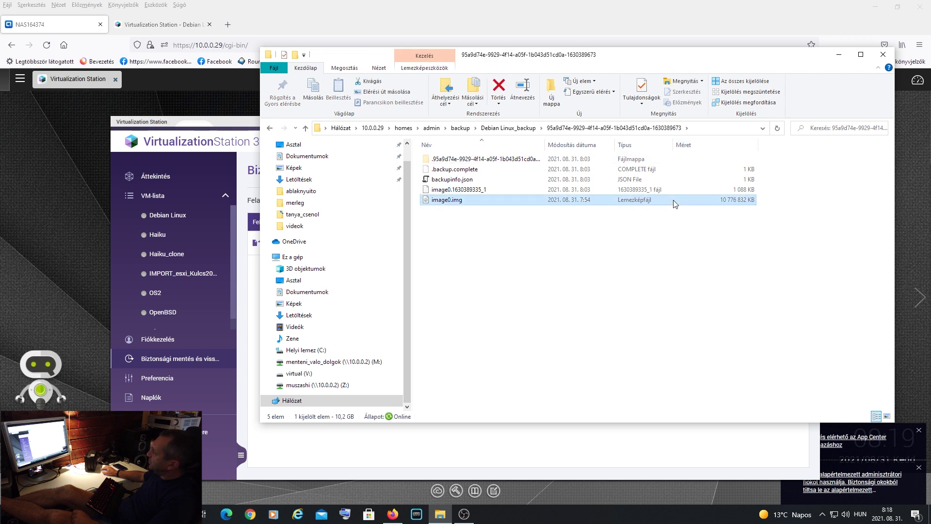
pyautogui.click(884, 57)
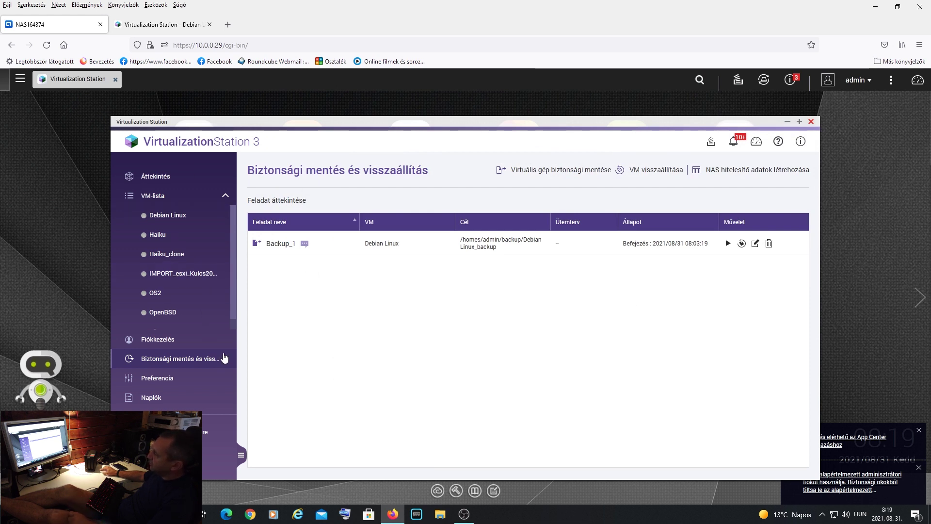
pyautogui.scroll(-1, 231, 275)
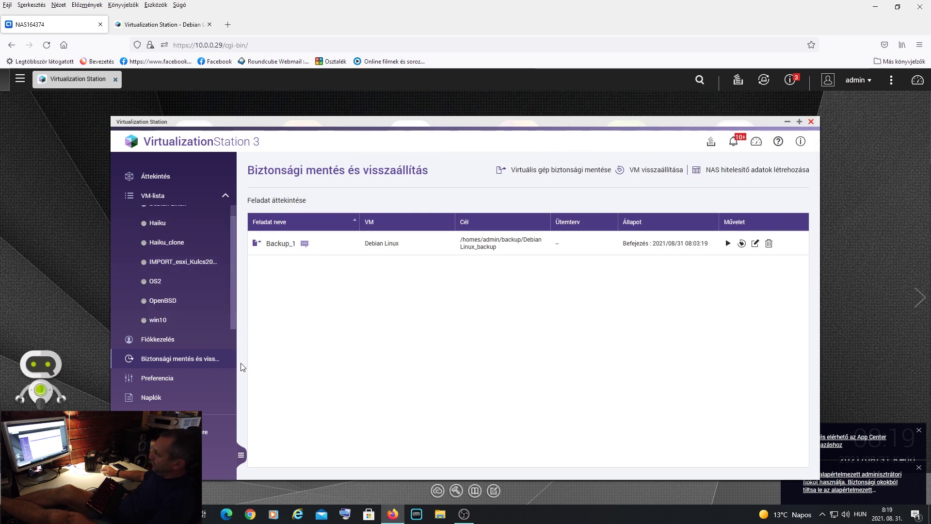
pyautogui.scroll(1, 231, 240)
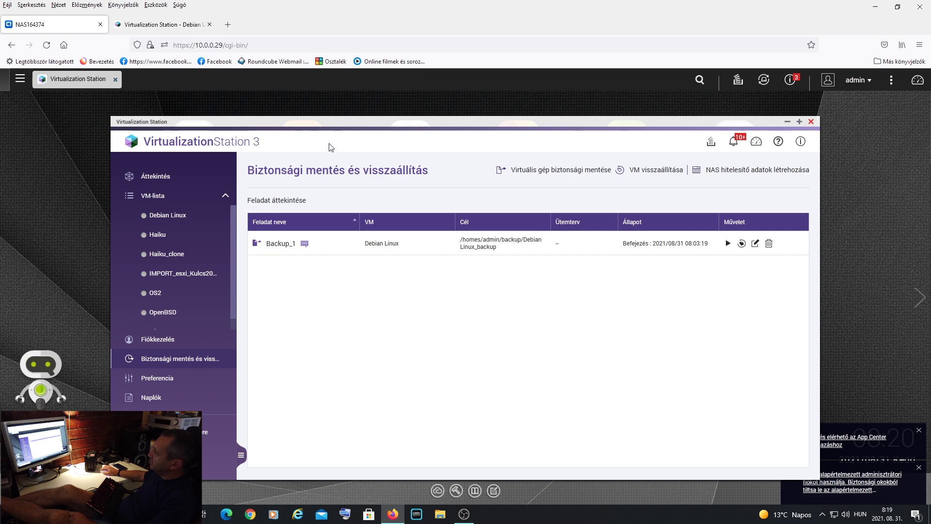
pyautogui.moveTo(344, 121); pyautogui.dragTo(335, 95)
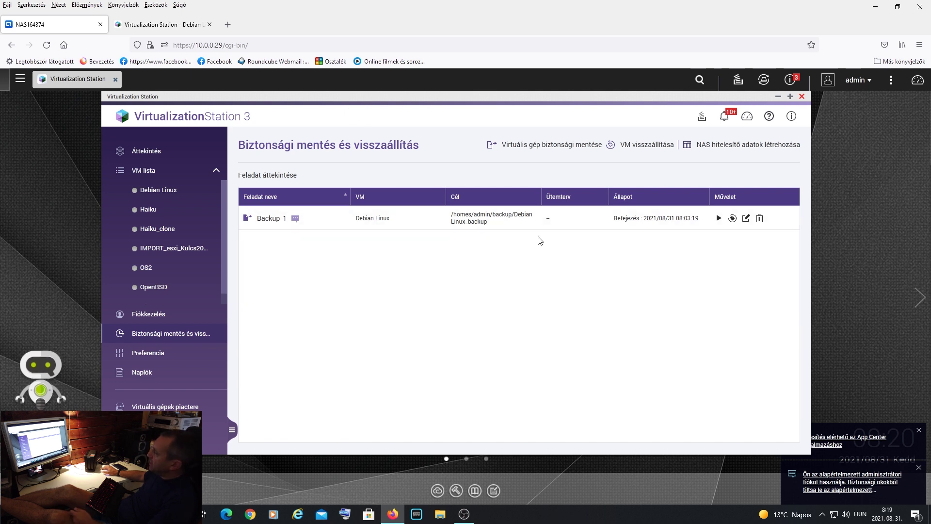
pyautogui.moveTo(70, 357)
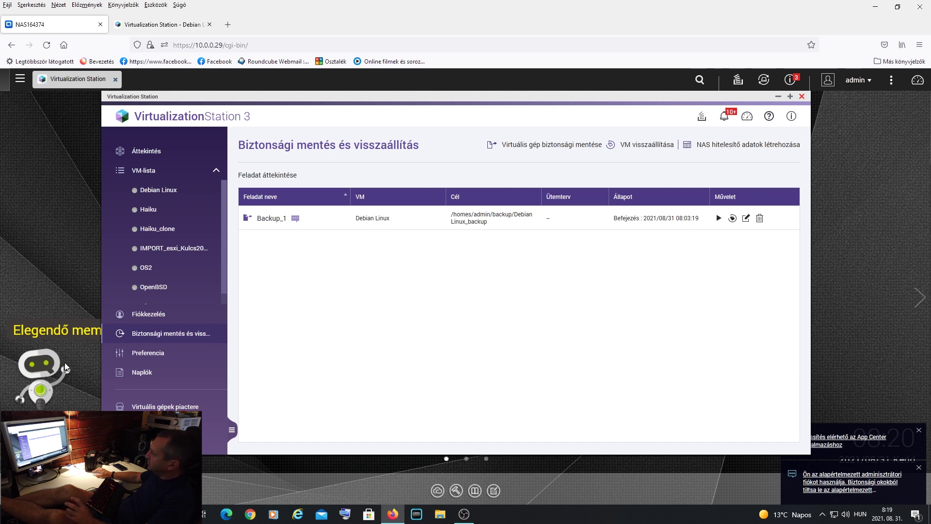
pyautogui.scroll(-1, 225, 258)
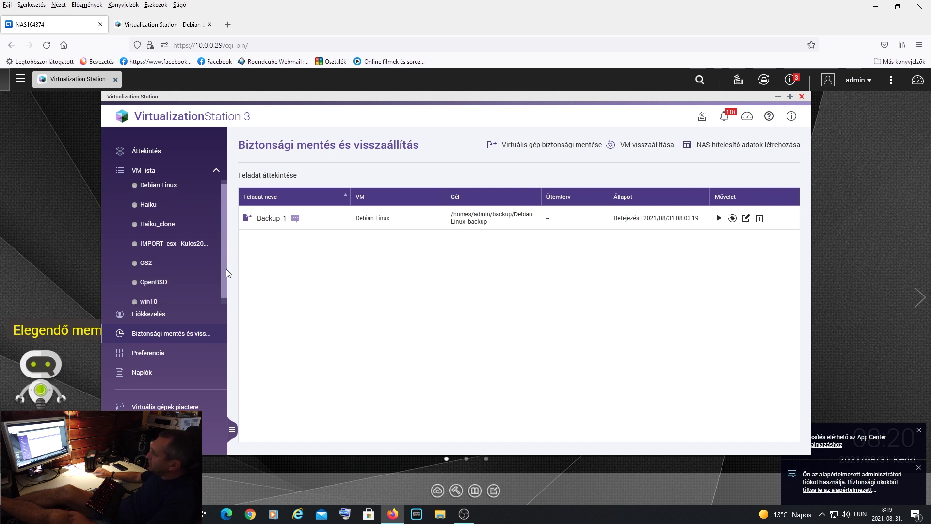
pyautogui.scroll(1, 227, 293)
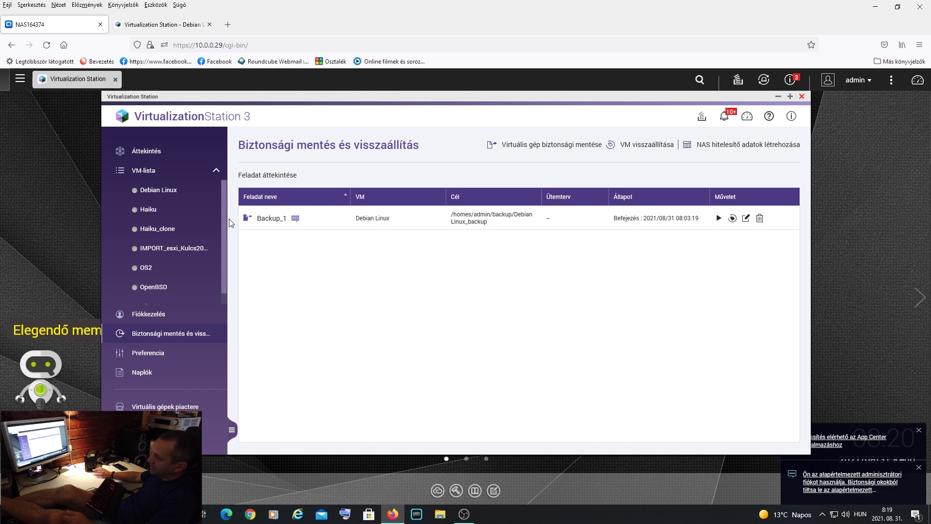
# - Confirm Preferences' reserved memory stays 1 GB, then view port settings (HTTP 8088, HTTPS 8089)
pyautogui.click(156, 353)
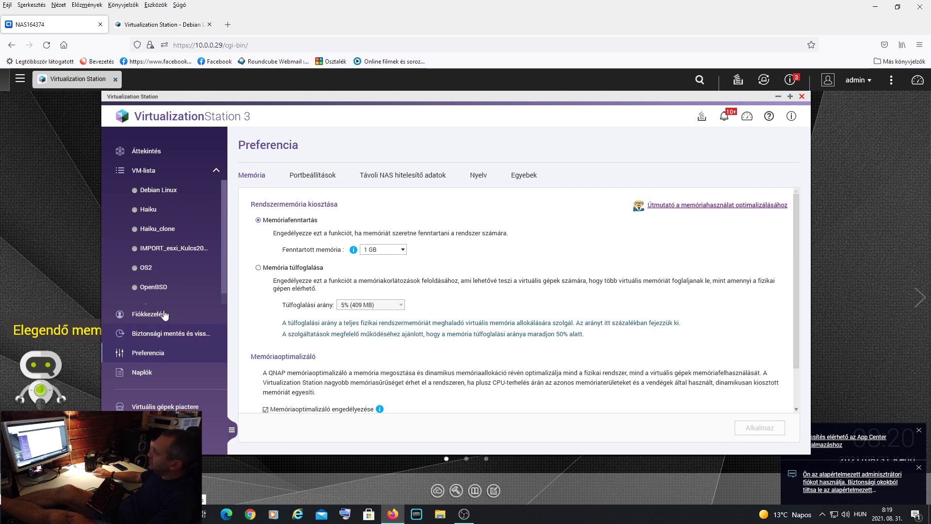
pyautogui.click(253, 175)
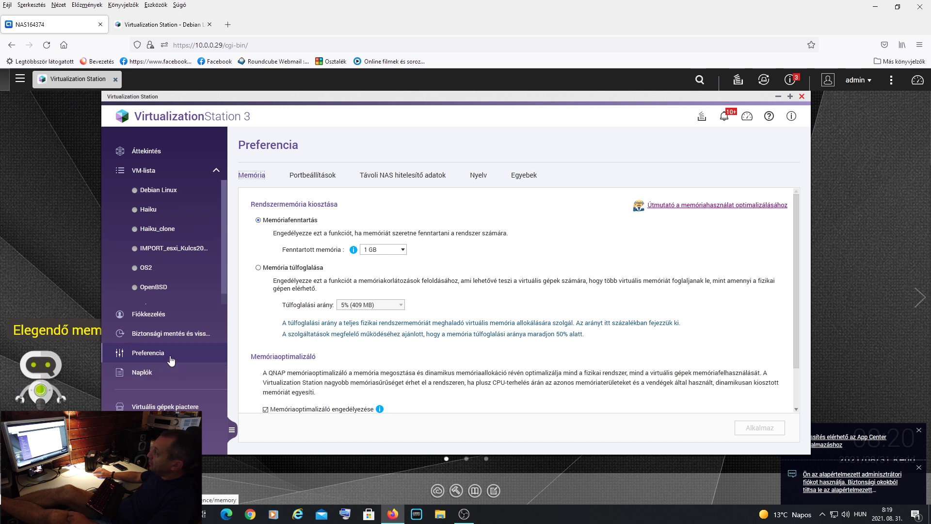
pyautogui.click(403, 251)
pyautogui.click(486, 248)
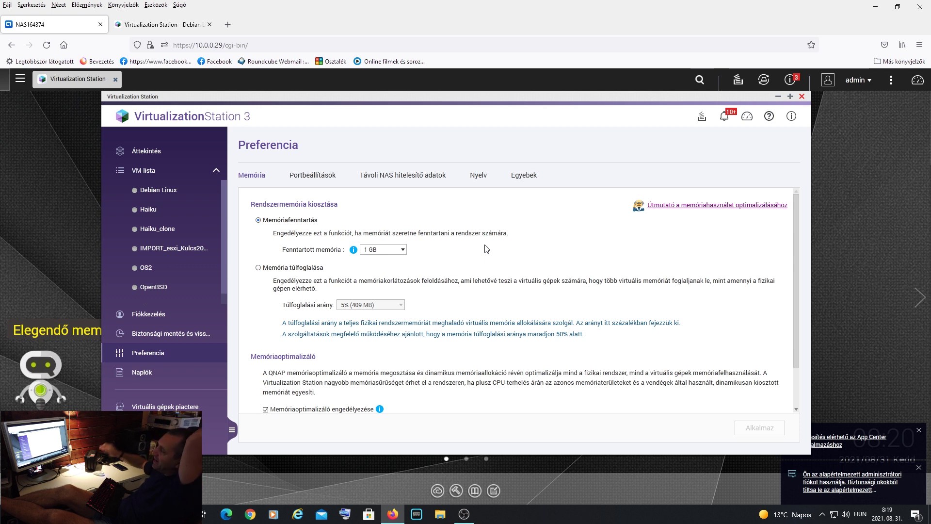
pyautogui.click(403, 250)
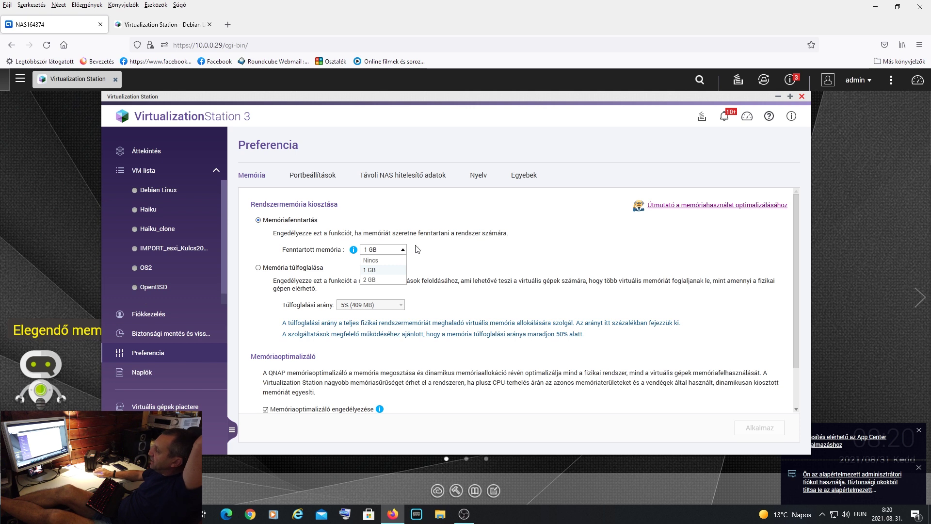
pyautogui.click(517, 250)
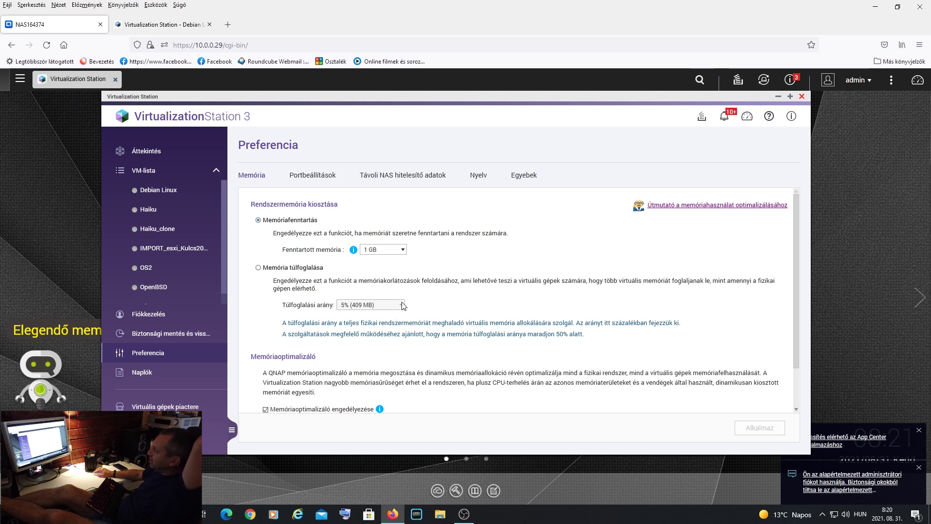
pyautogui.scroll(-1, 463, 311)
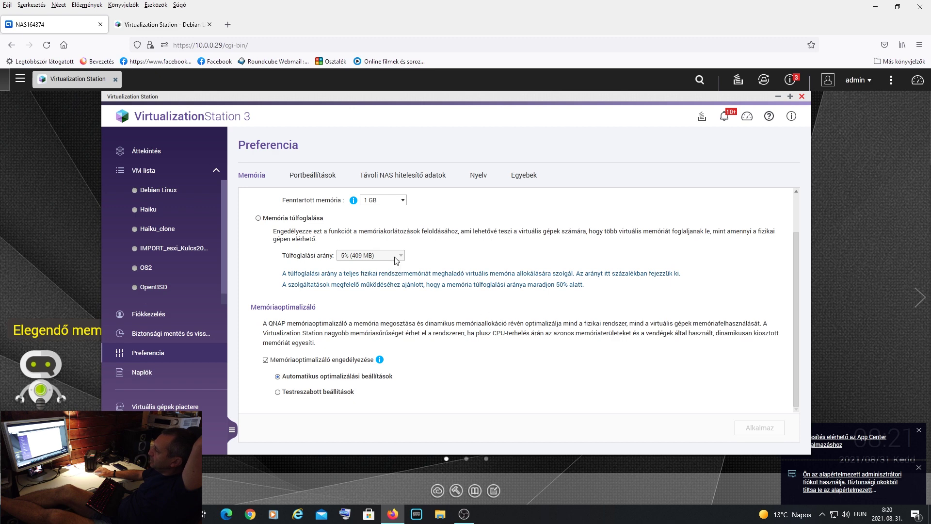
pyautogui.scroll(1, 512, 278)
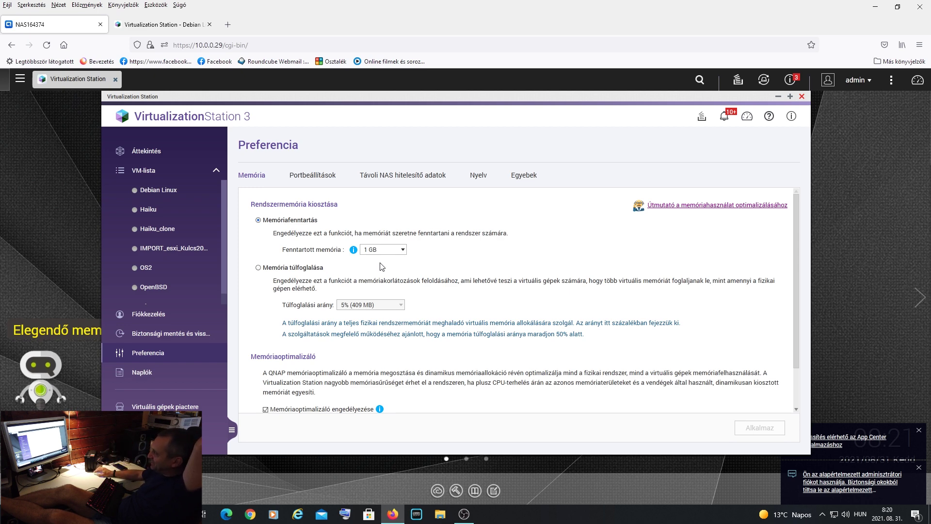
pyautogui.click(320, 178)
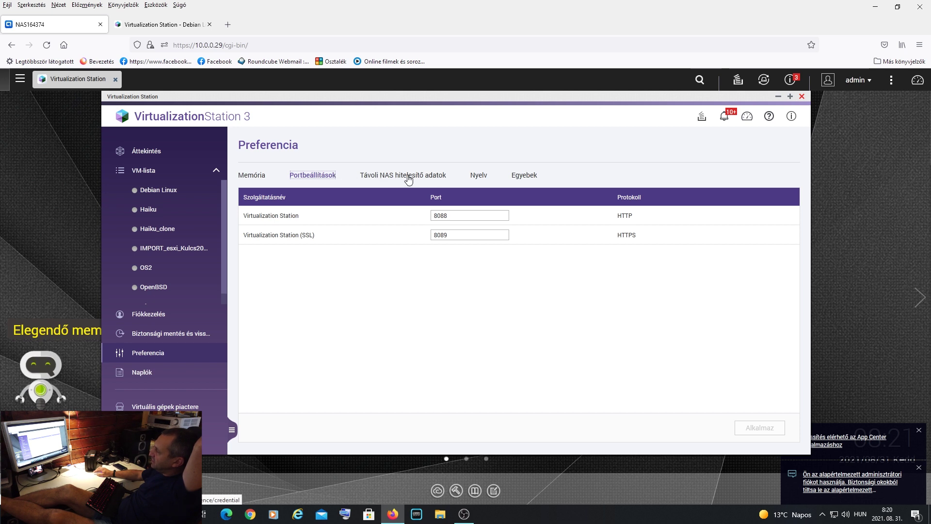
# - Review remote NAS credential, language and Other preferences, then view the 154-entry Logs page
pyautogui.click(409, 178)
pyautogui.click(483, 179)
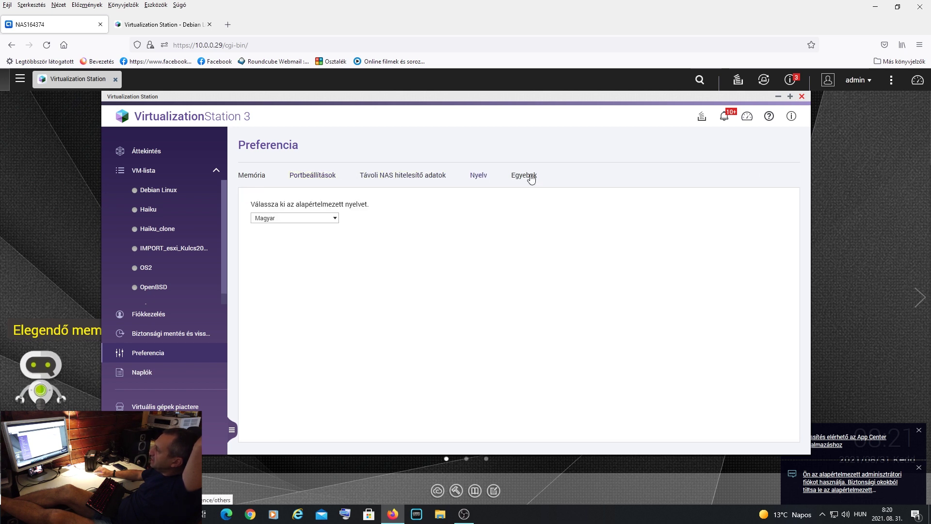
pyautogui.click(531, 179)
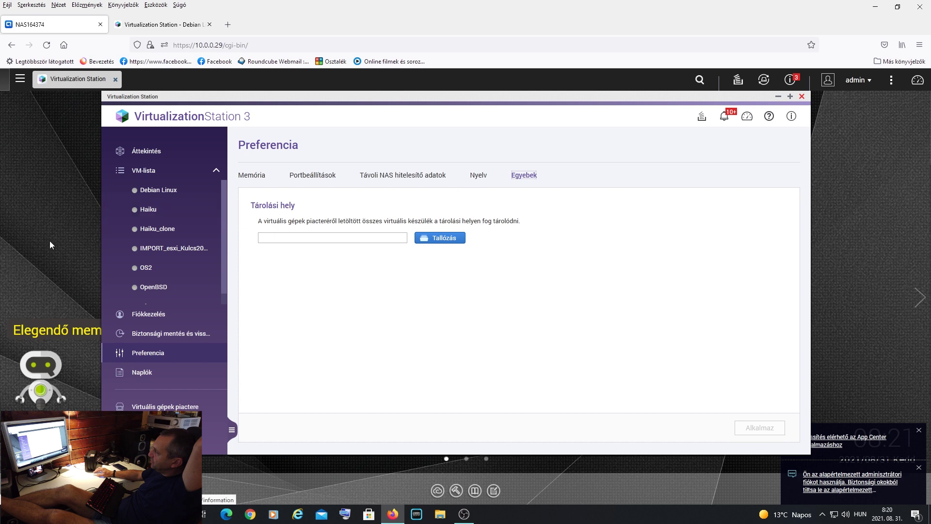
pyautogui.click(153, 381)
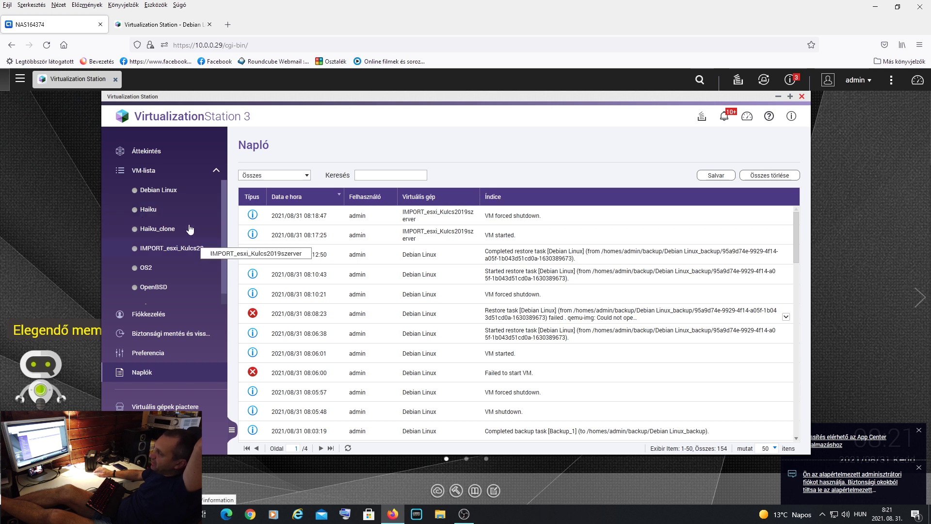
pyautogui.click(159, 174)
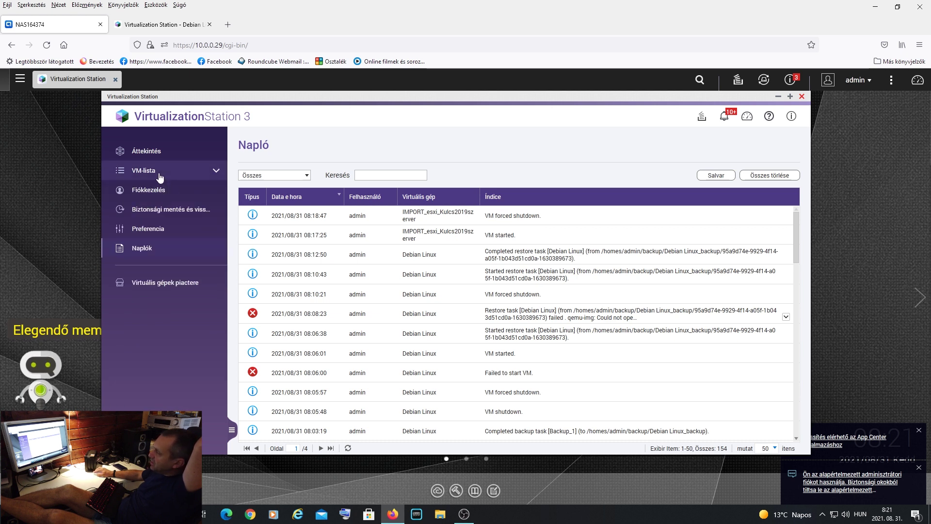